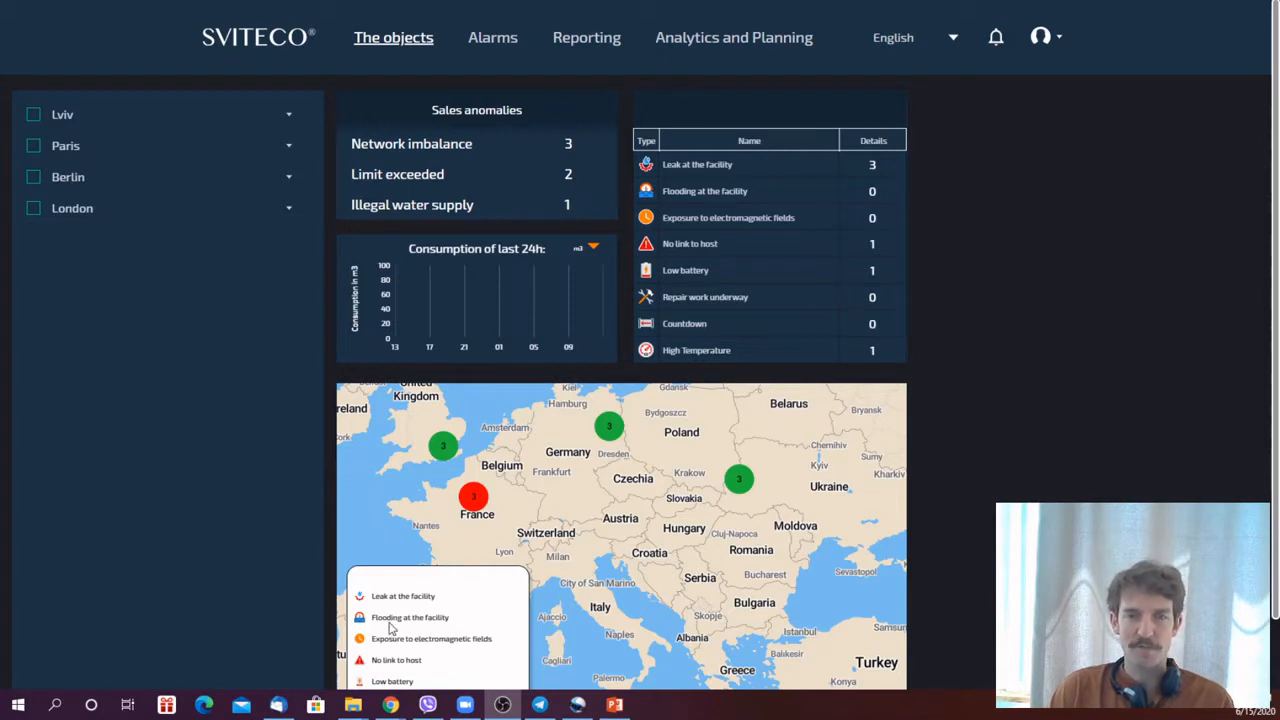
mouse_move(603, 440)
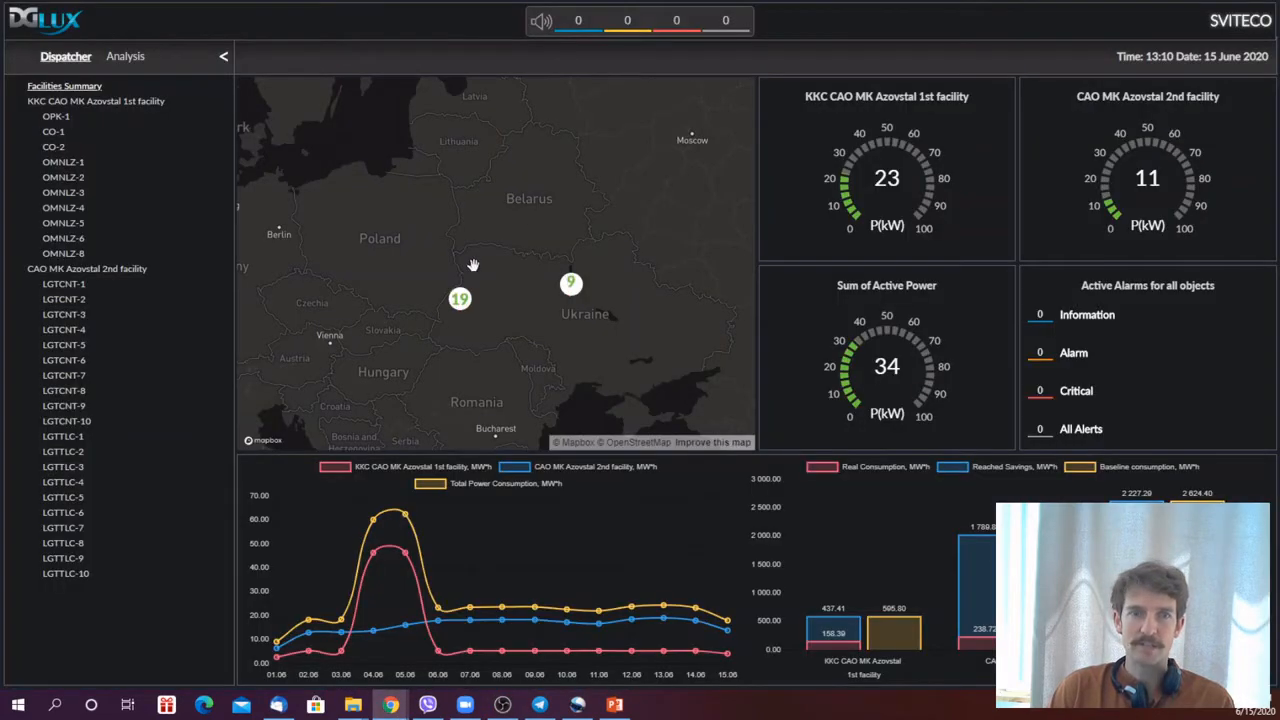
mouse_move(460, 311)
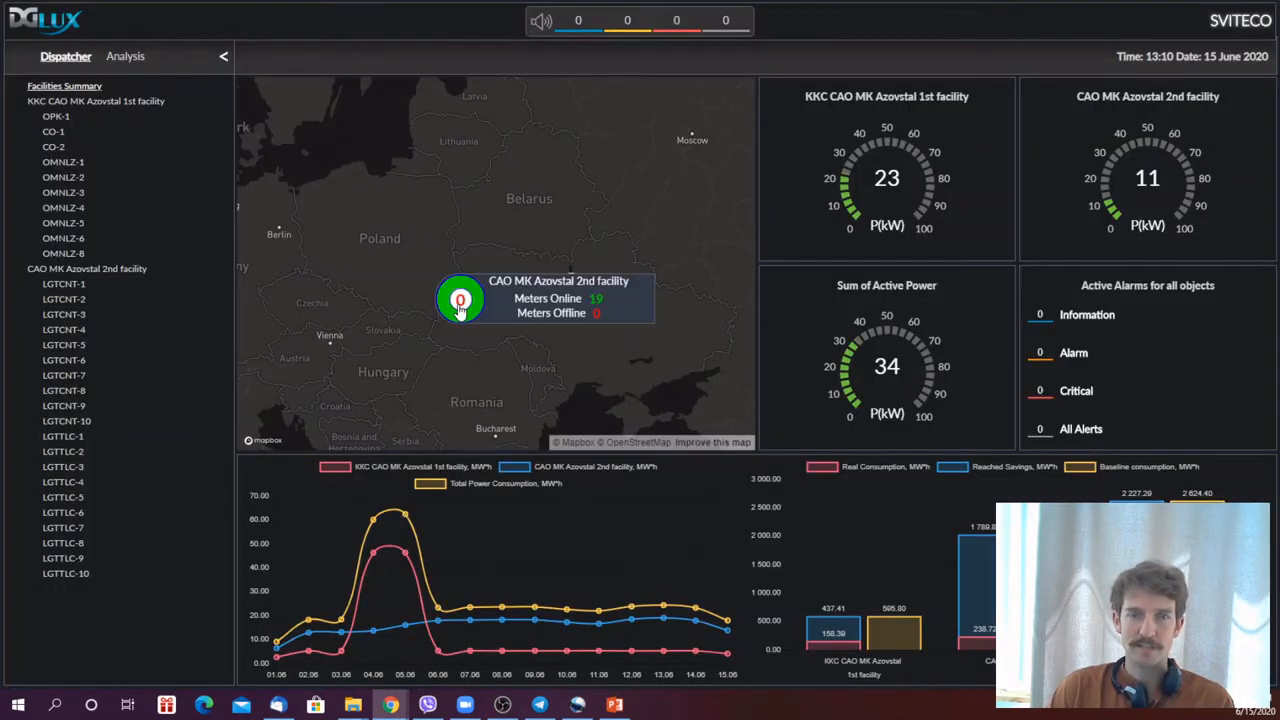
mouse_move(581, 300)
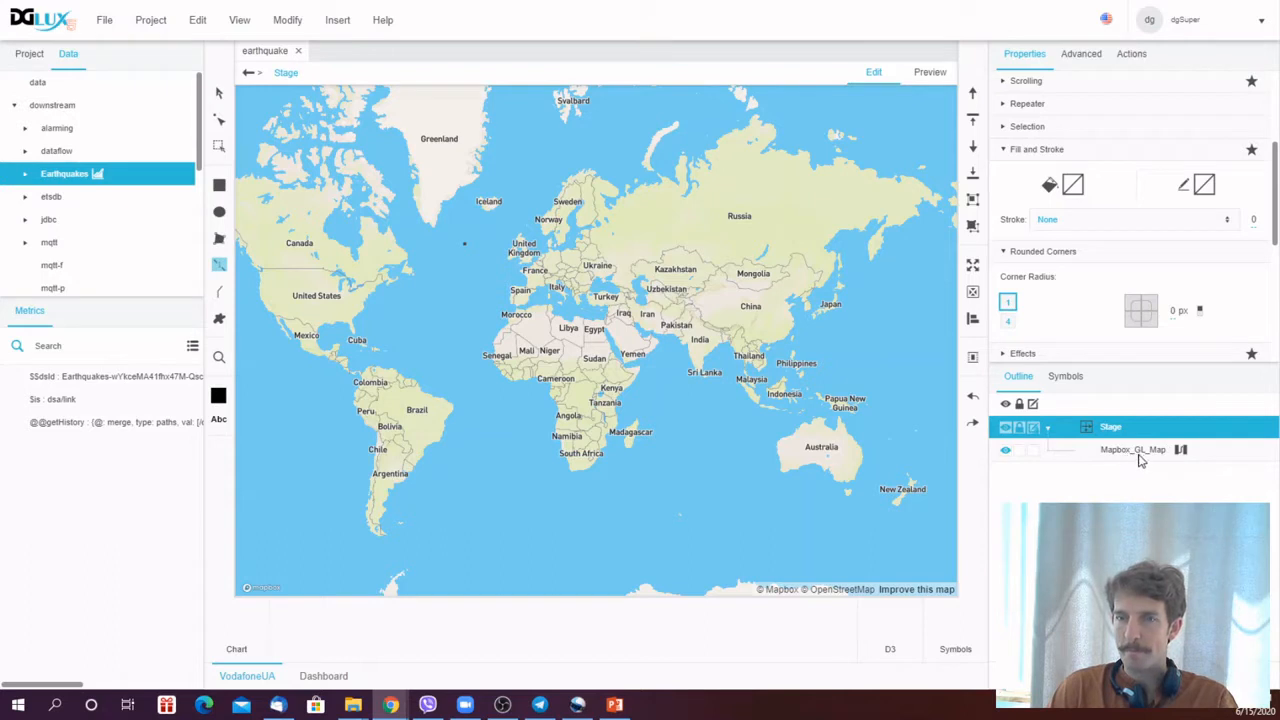
right_click(1110, 427)
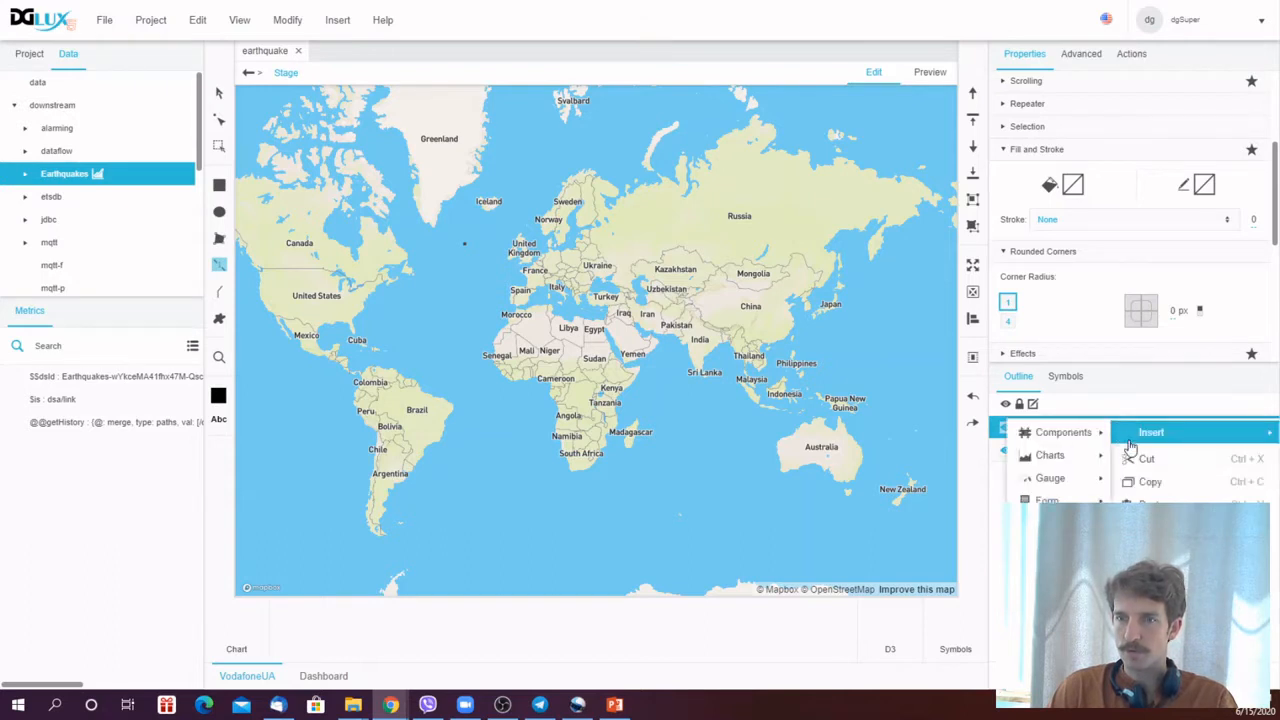
mouse_move(1094, 432)
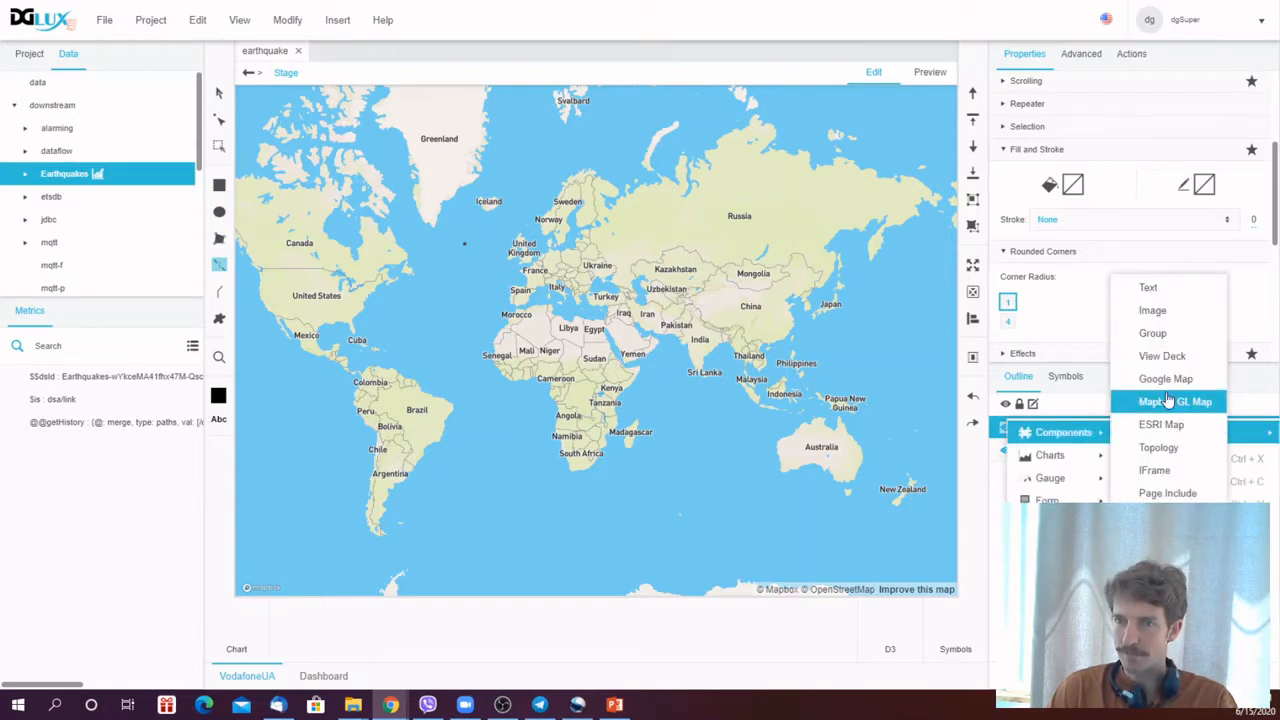
click(1001, 436)
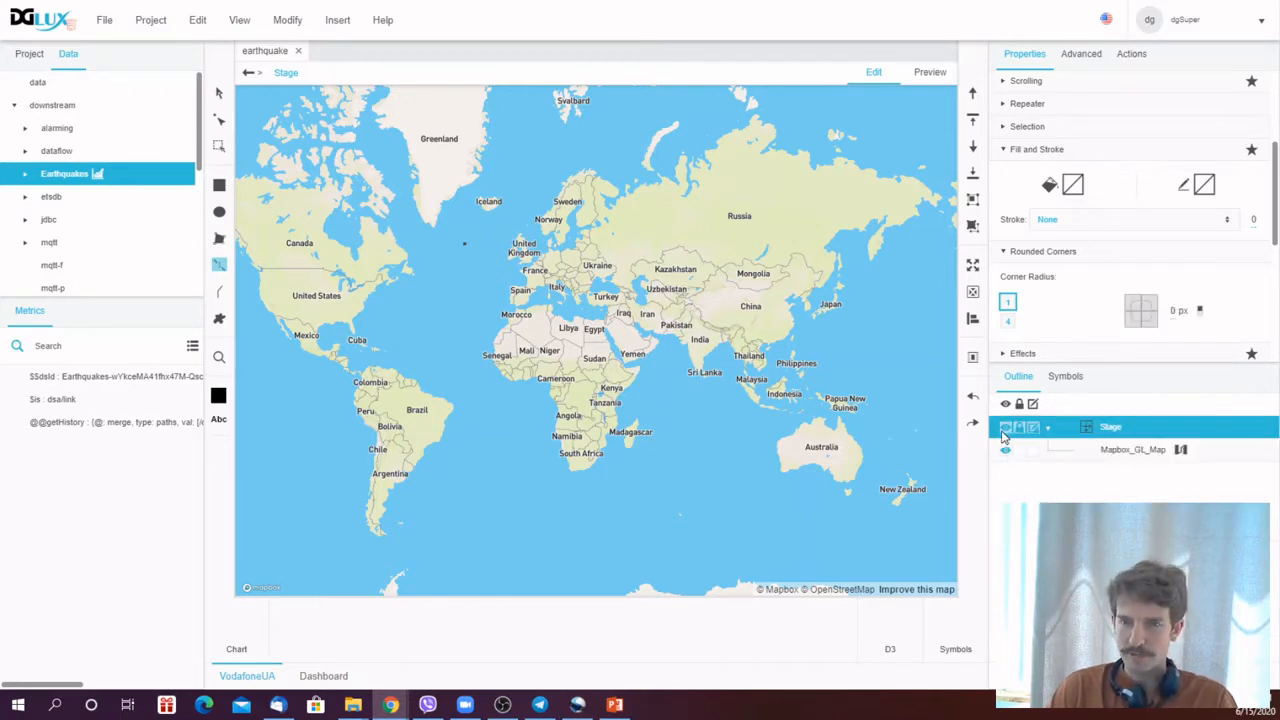
- Select the Mapbox_GL_Map and examine its Map and Repeater properties
click(1122, 455)
drag(1278, 292, 1277, 146)
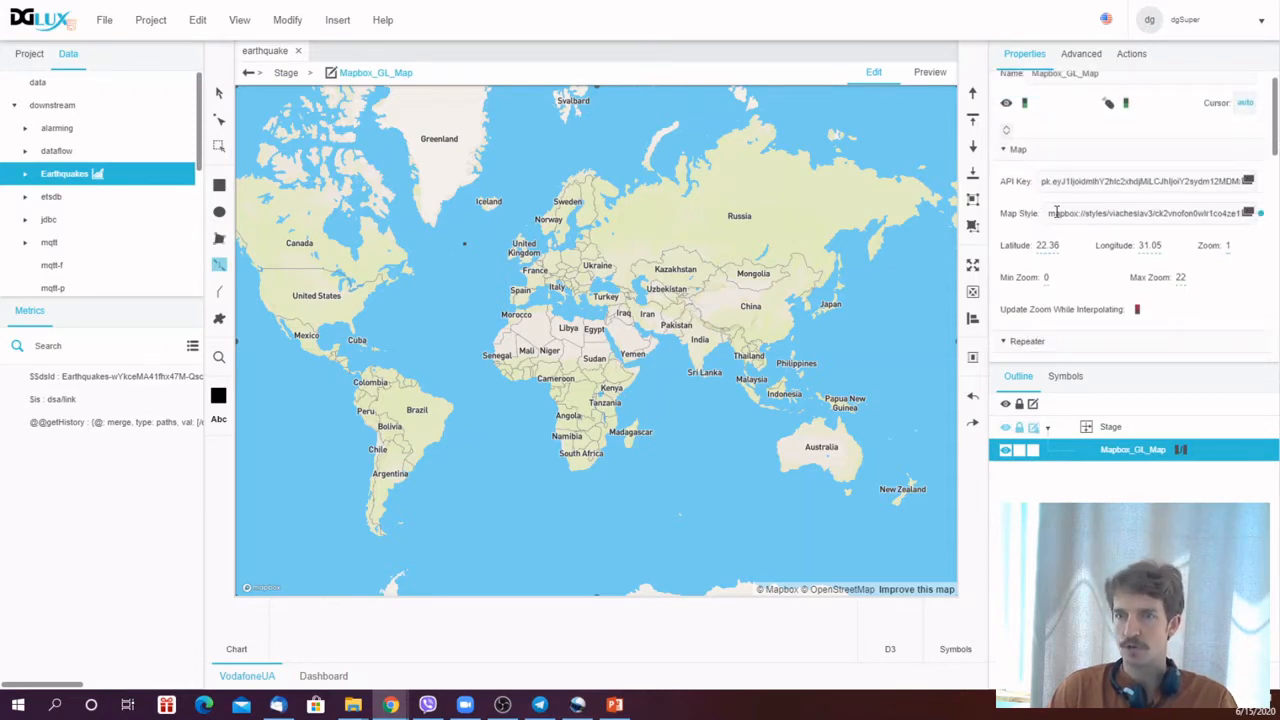
drag(1276, 158, 1275, 209)
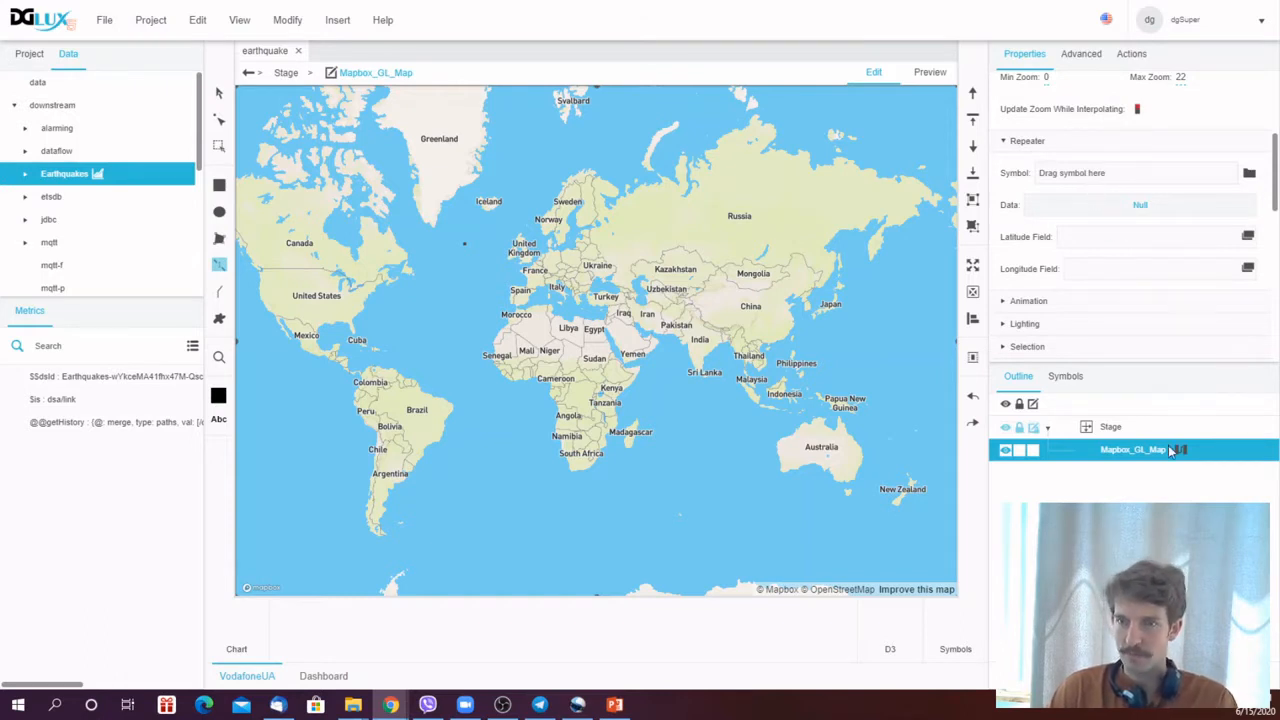
- Insert a Group component into the Stage
click(1110, 428)
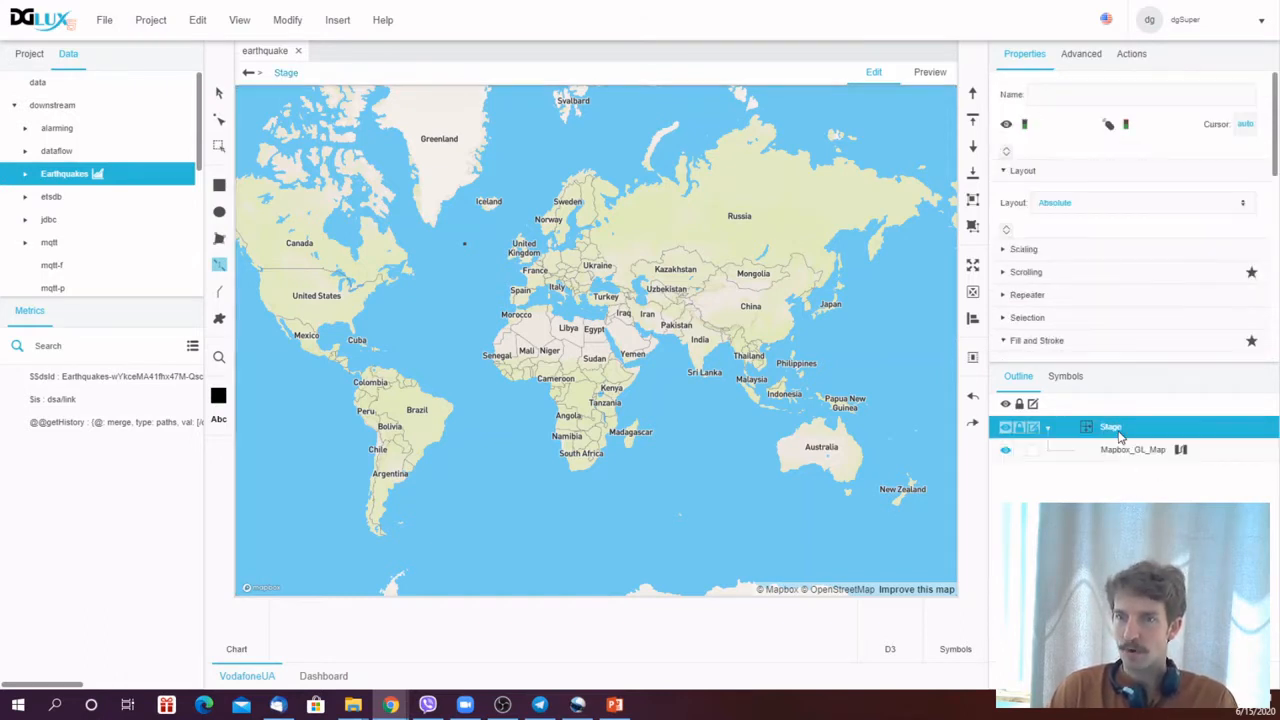
right_click(1120, 436)
mouse_move(1168, 437)
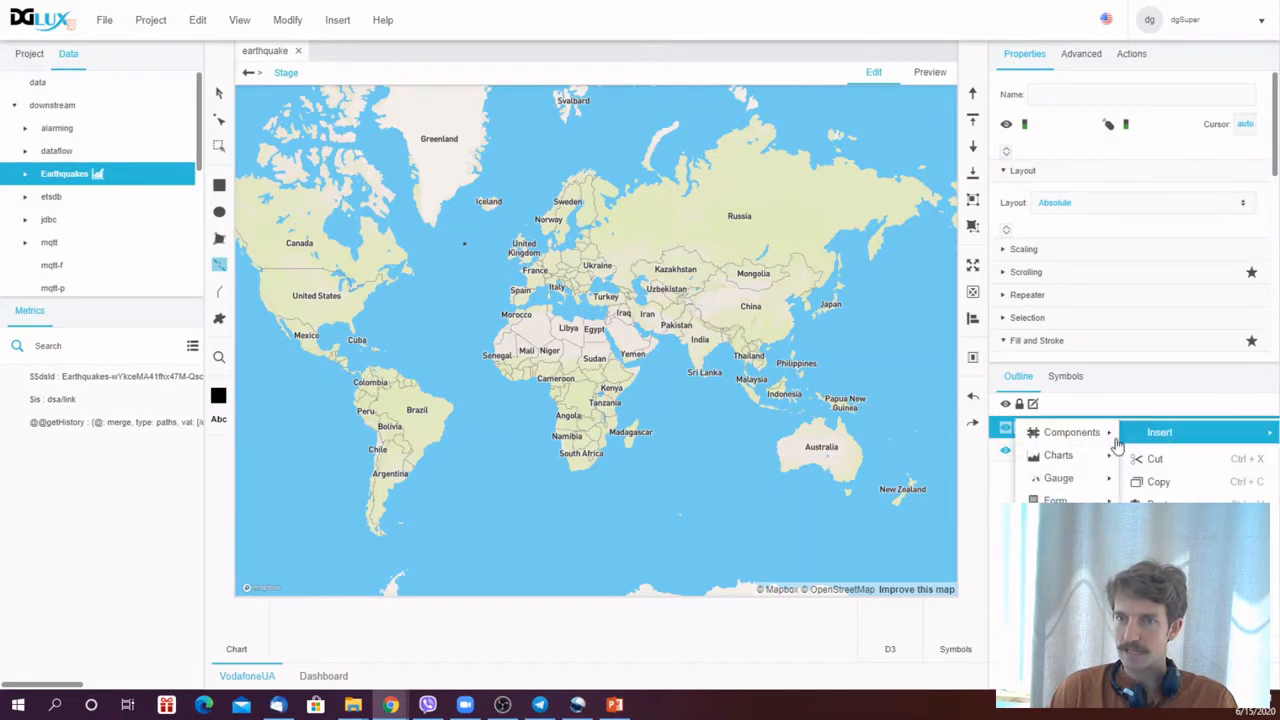
mouse_move(1078, 437)
click(1161, 333)
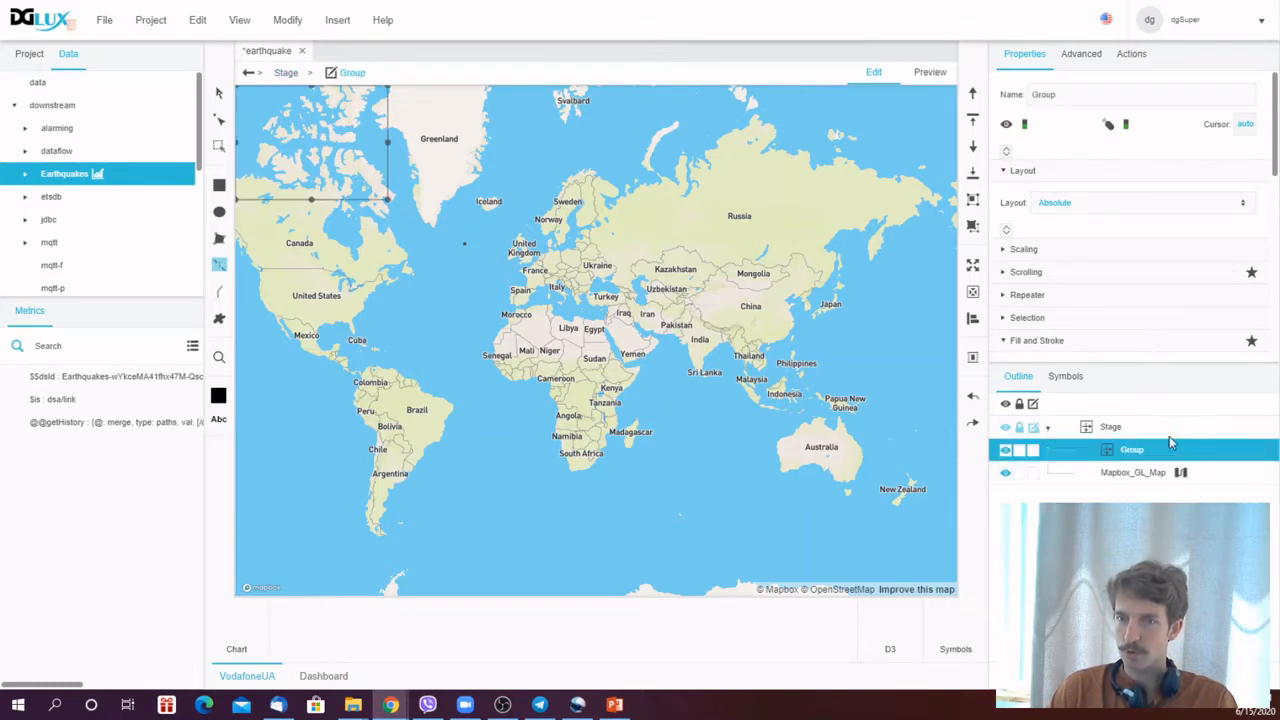
- Insert an Image component inside the new Group
right_click(1138, 459)
mouse_move(1128, 371)
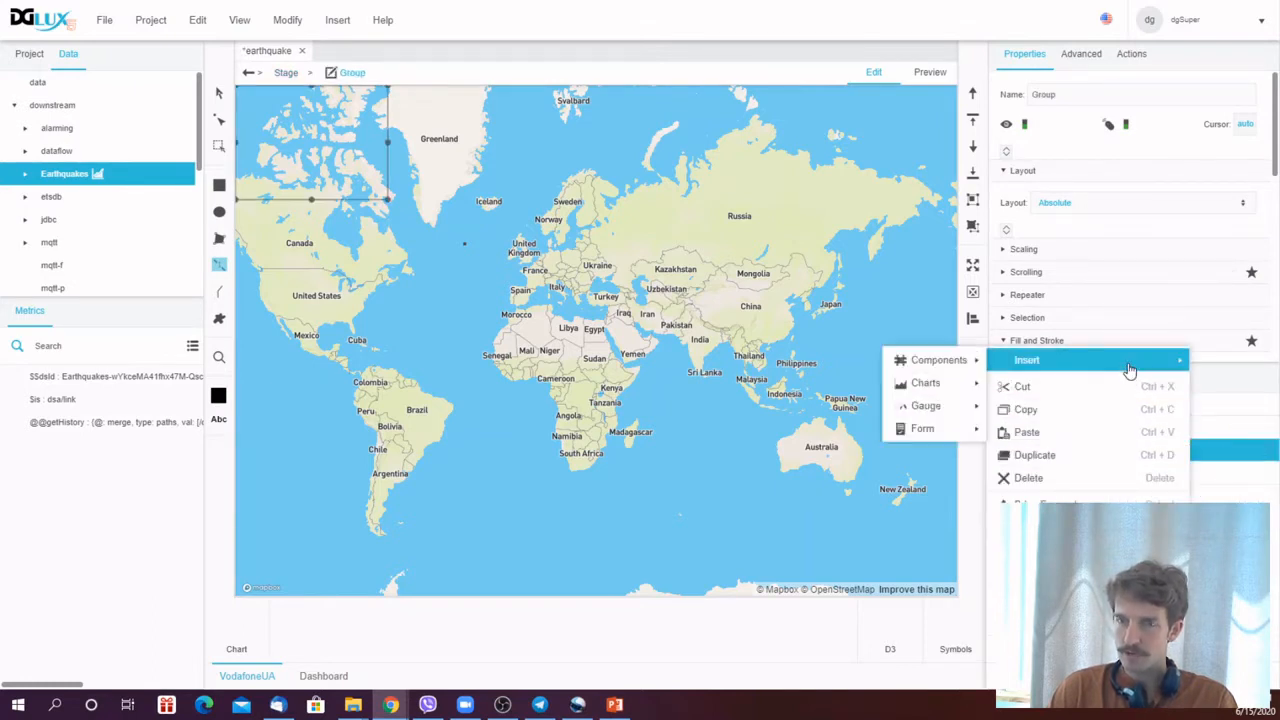
mouse_move(950, 360)
click(1058, 318)
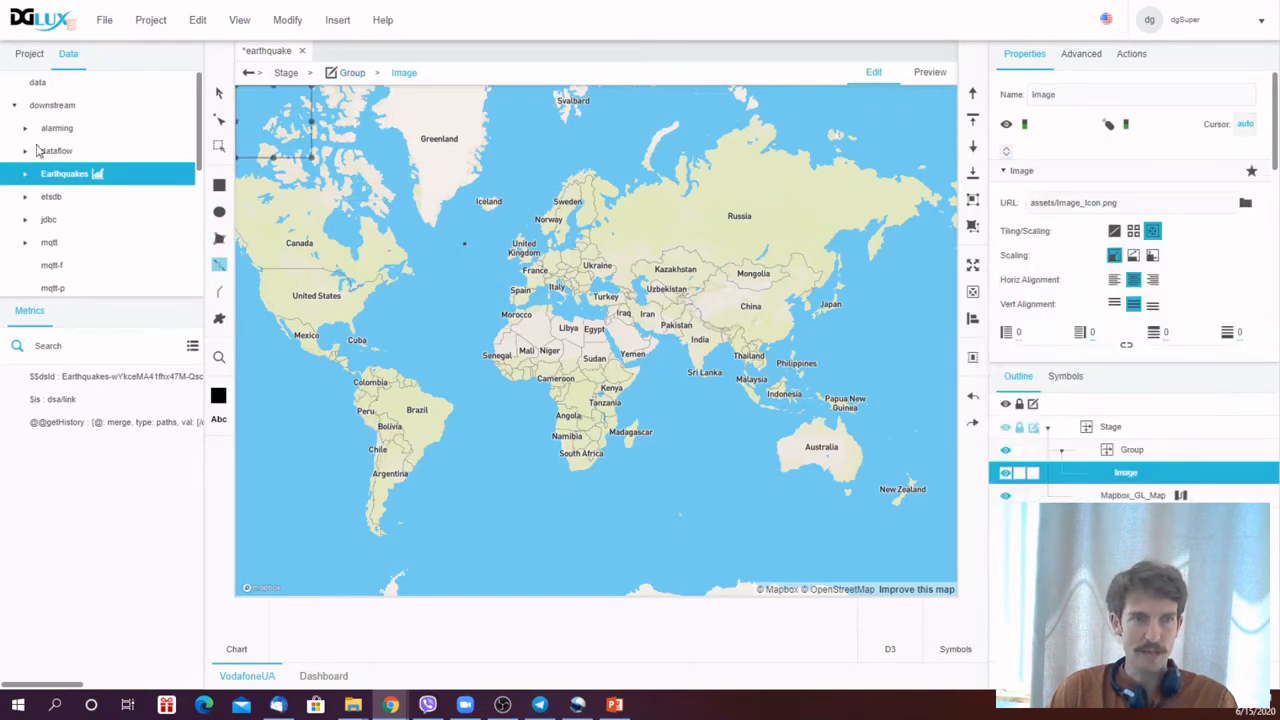
- Set the Image's URL to the project asset 005-bell.svg from the assets folder
click(29, 56)
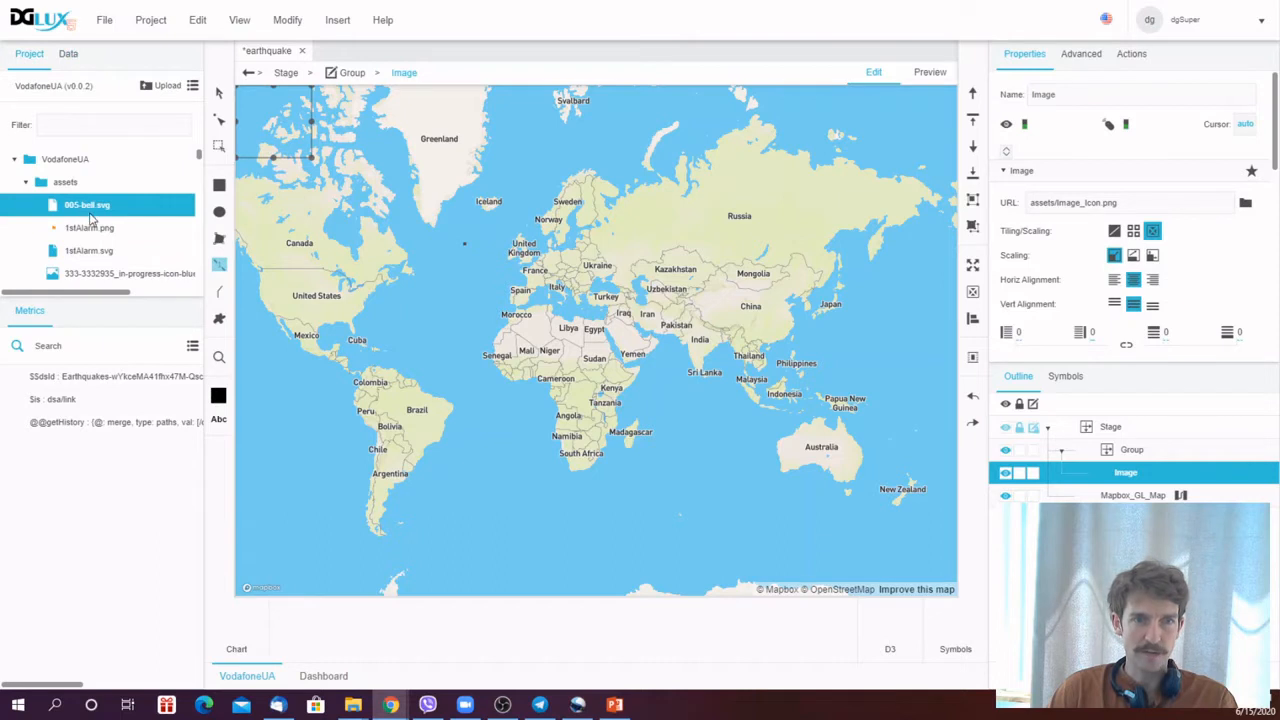
click(95, 227)
click(96, 212)
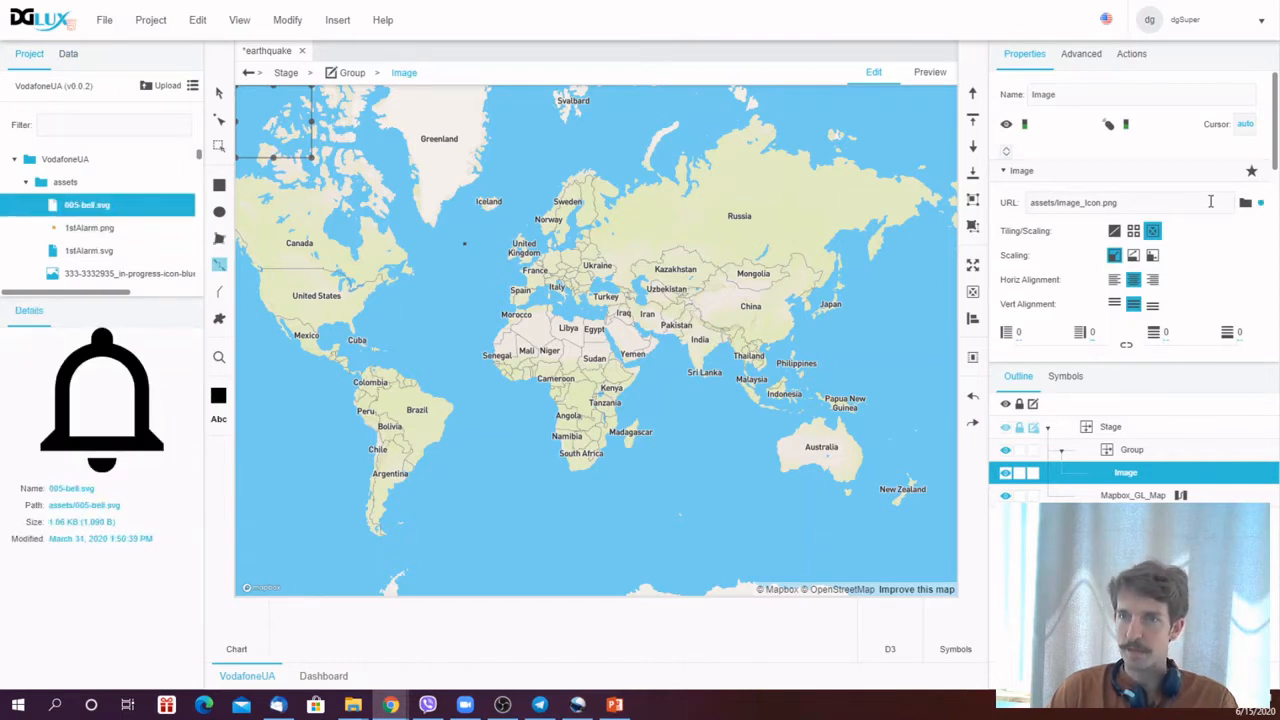
drag(1205, 202, 978, 202)
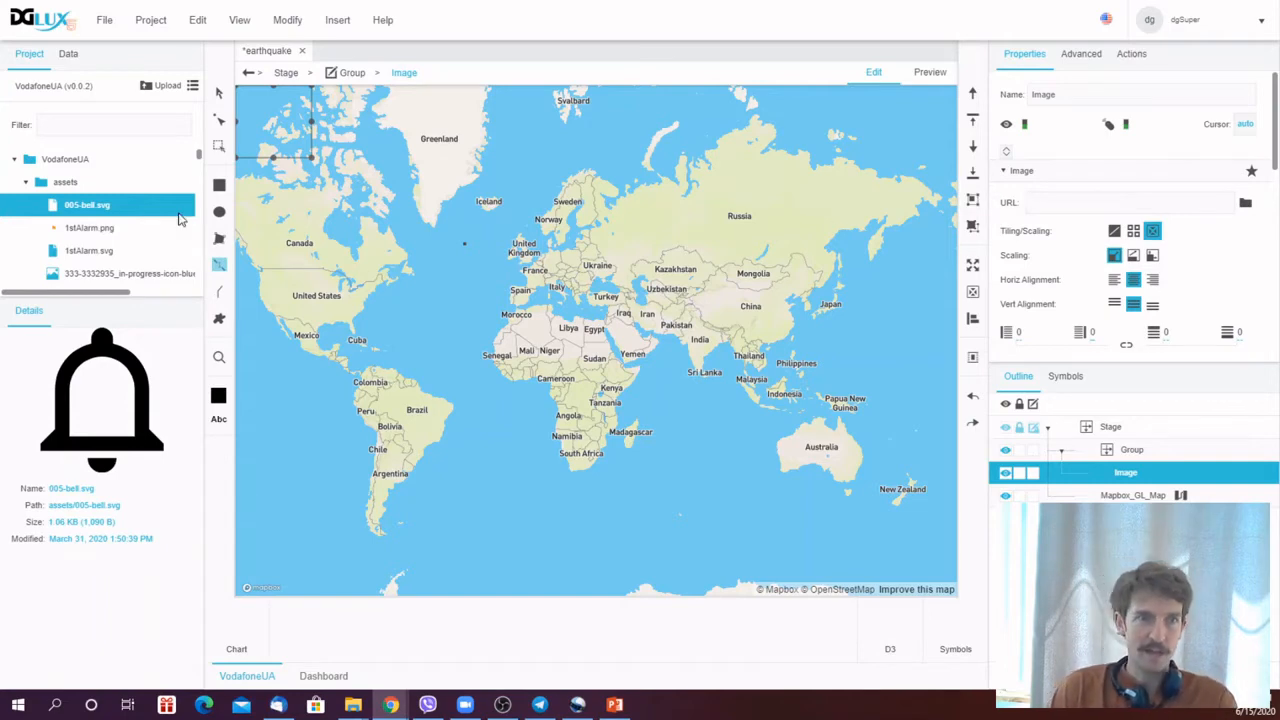
drag(117, 206, 1072, 210)
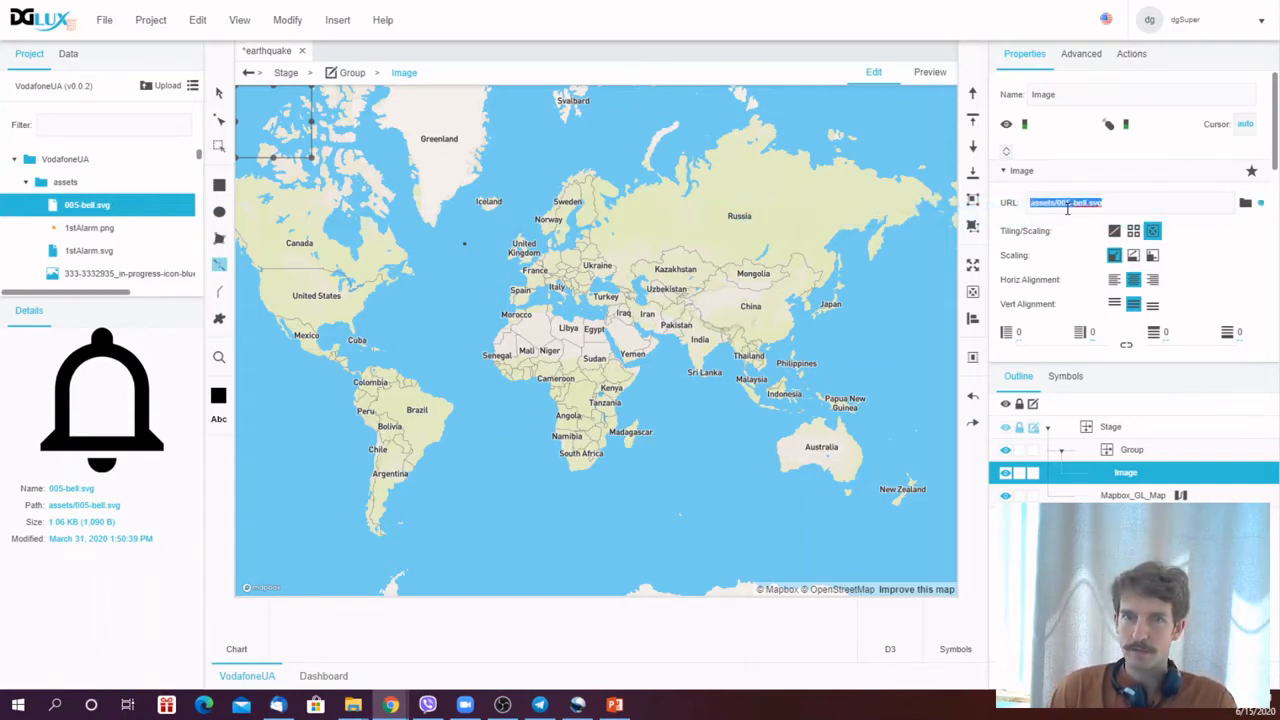
click(1168, 210)
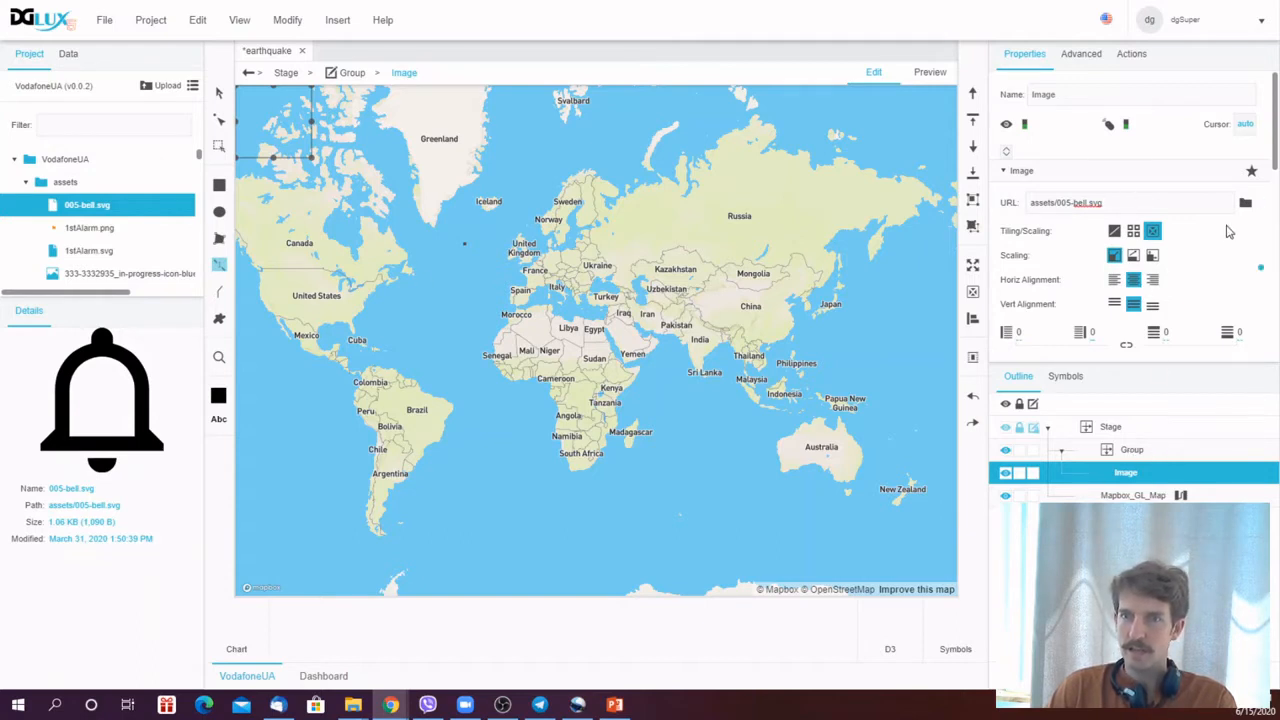
click(1221, 221)
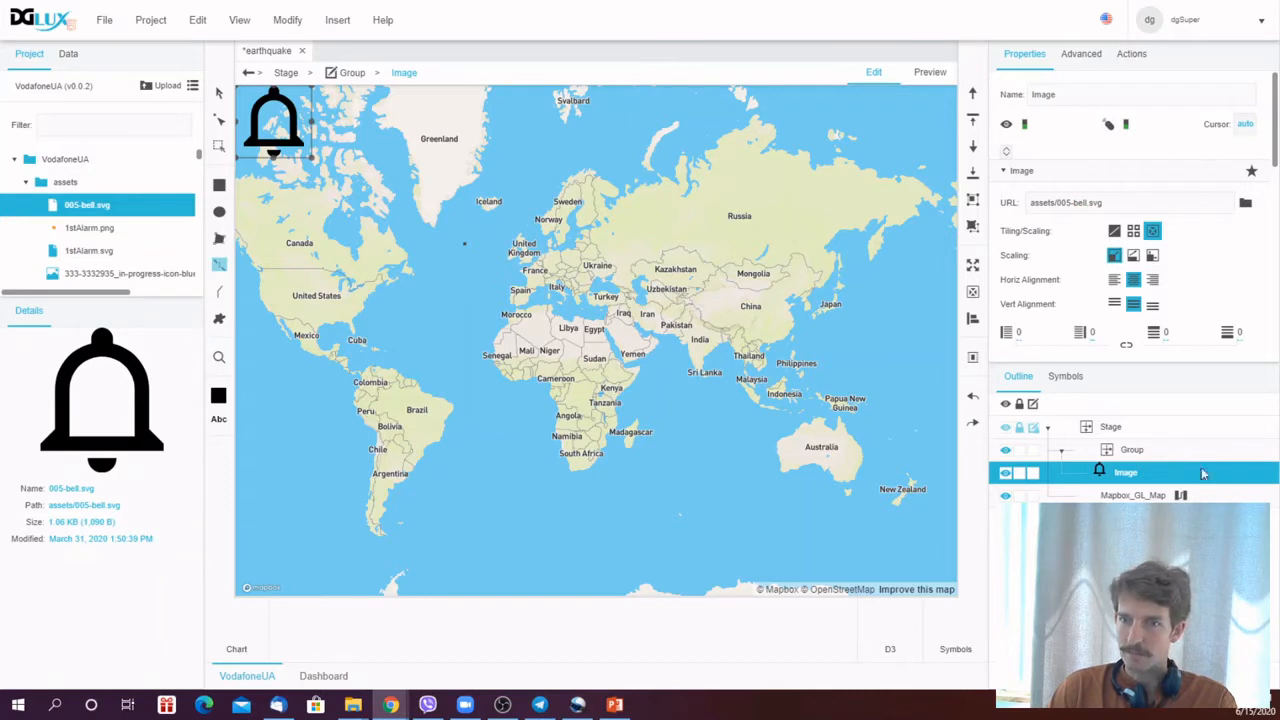
- Set the Group's width to 40 px
click(1133, 450)
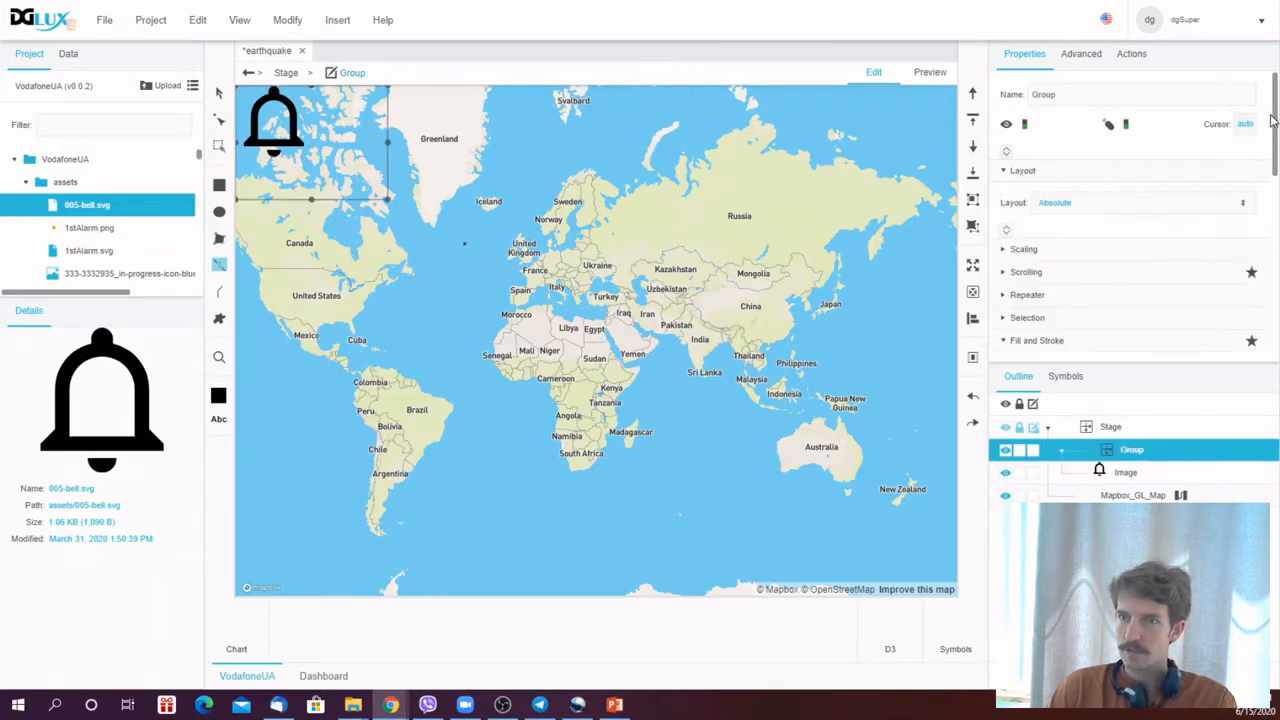
drag(1272, 120, 1276, 290)
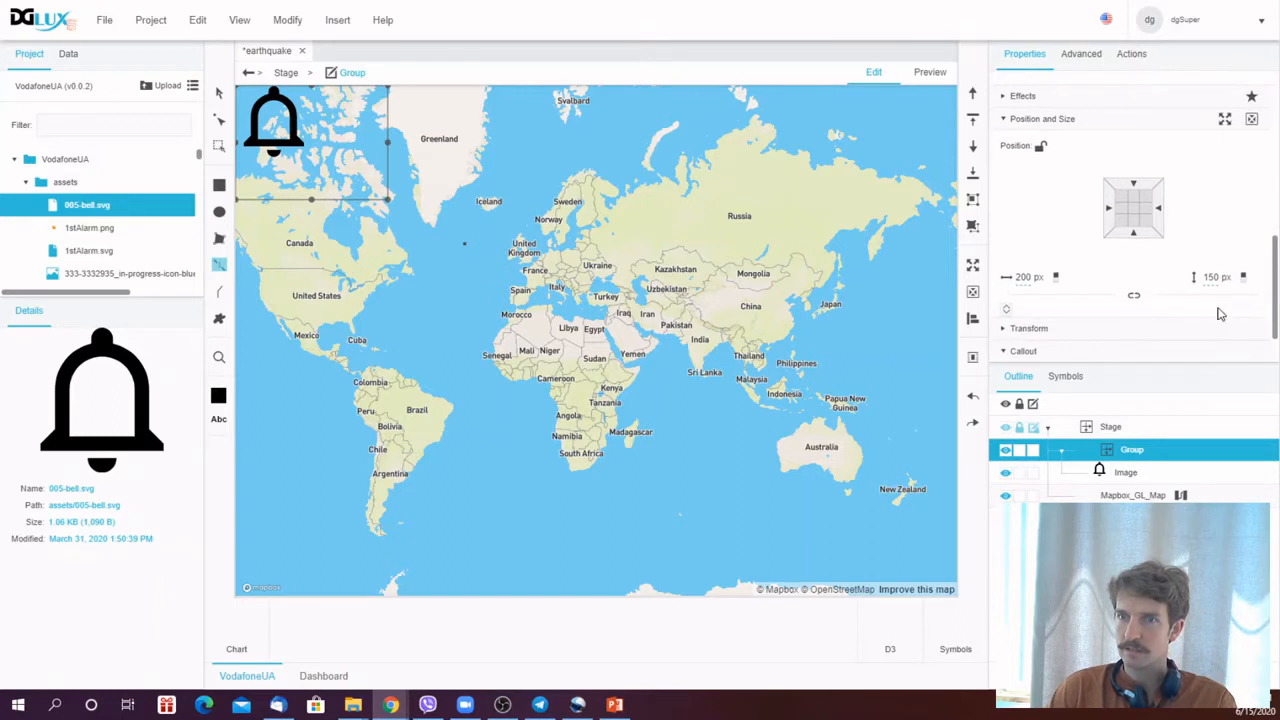
click(1025, 277)
text(40)
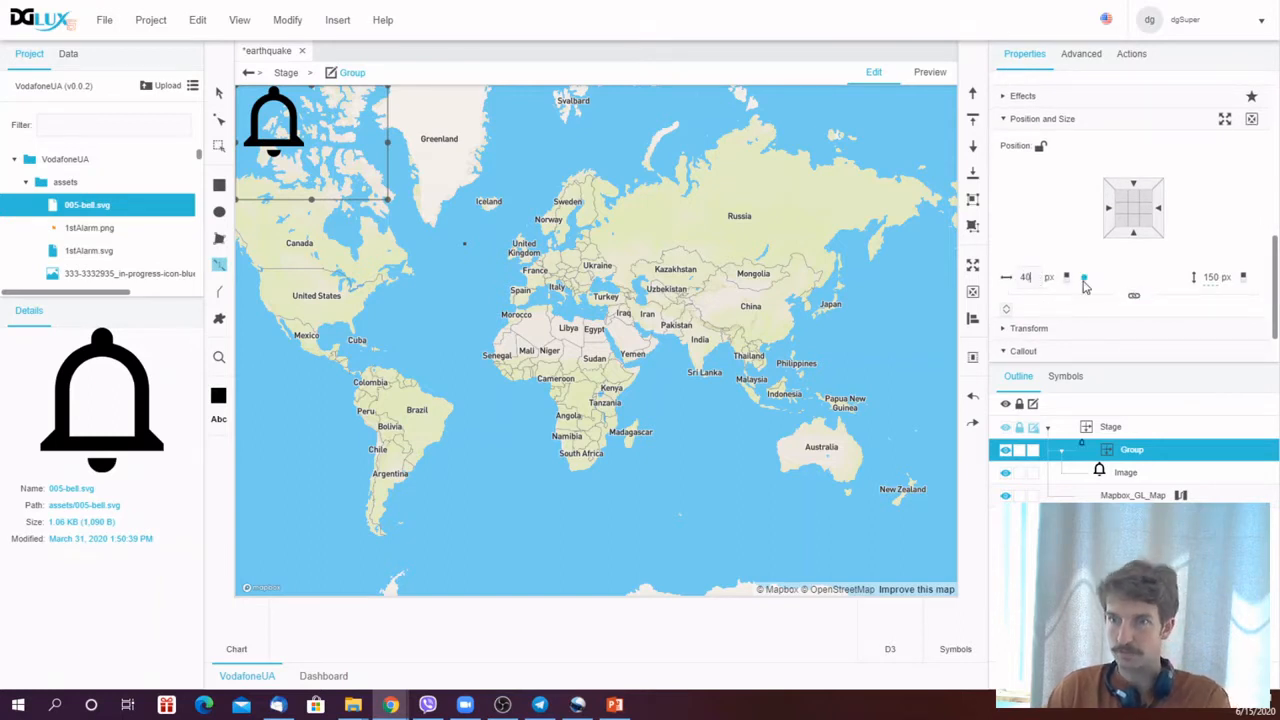
key(Return)
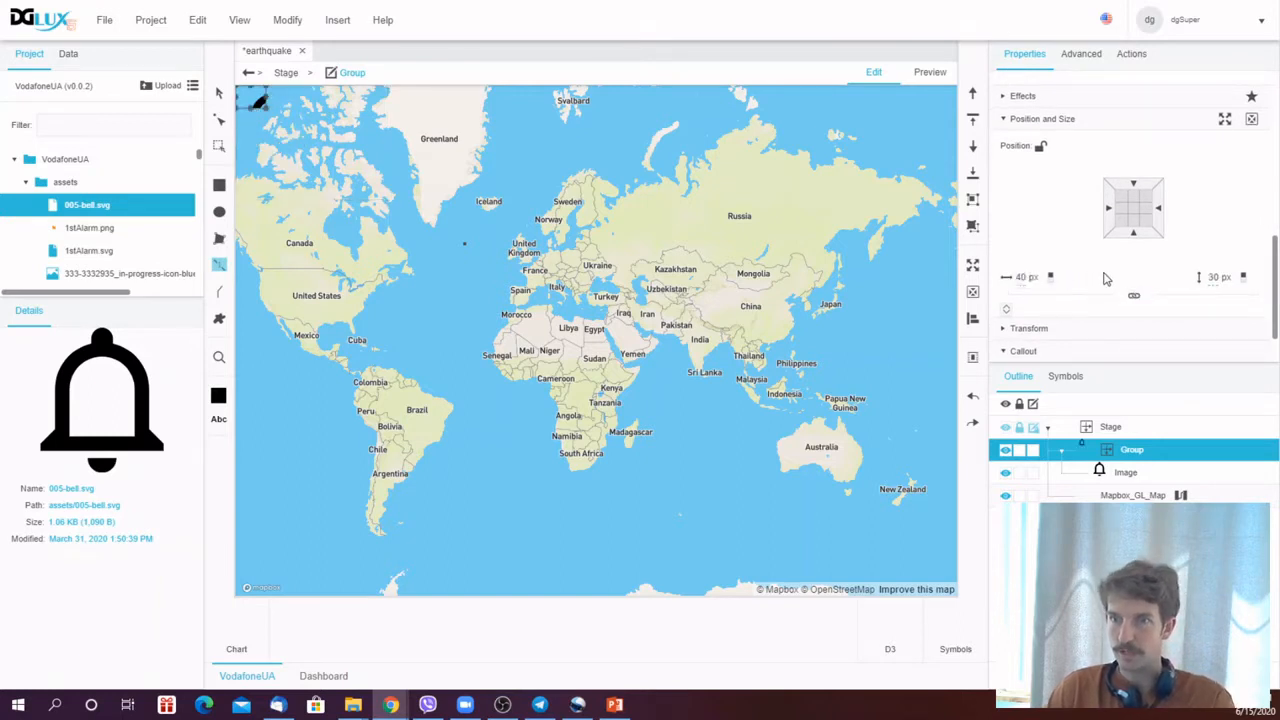
- Make the bell Image fill the Group at full size
click(1180, 473)
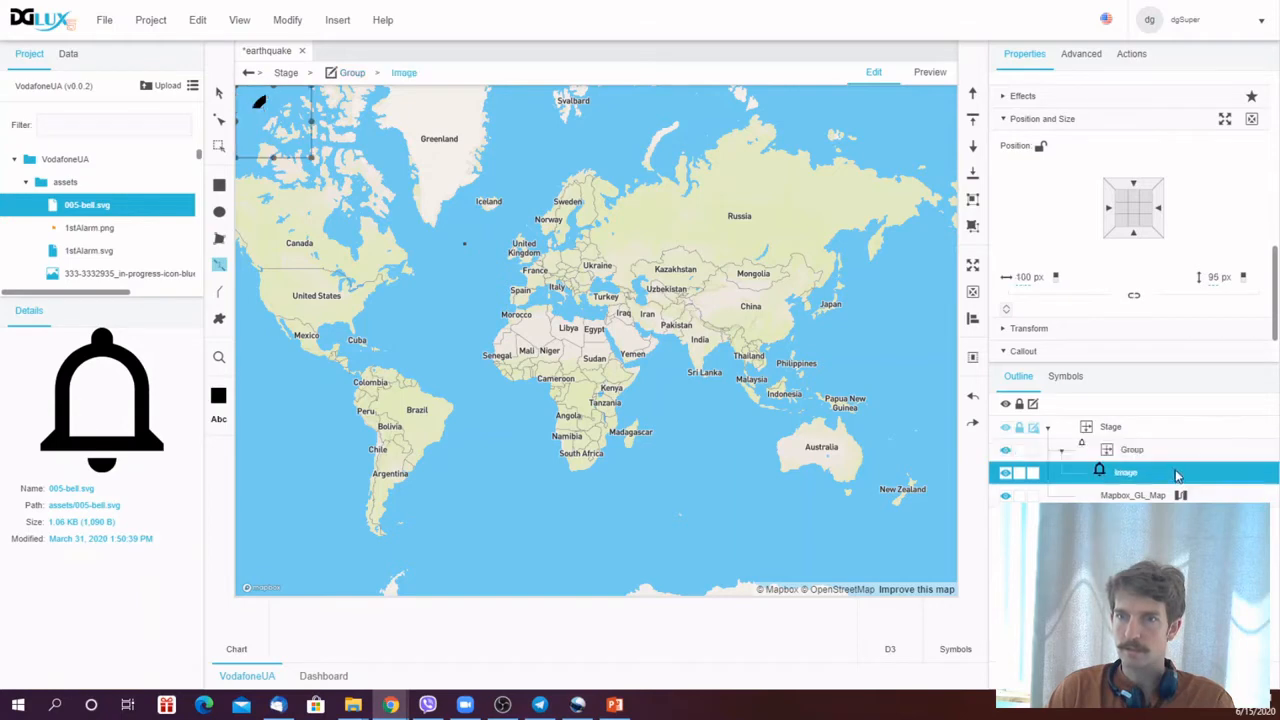
click(972, 267)
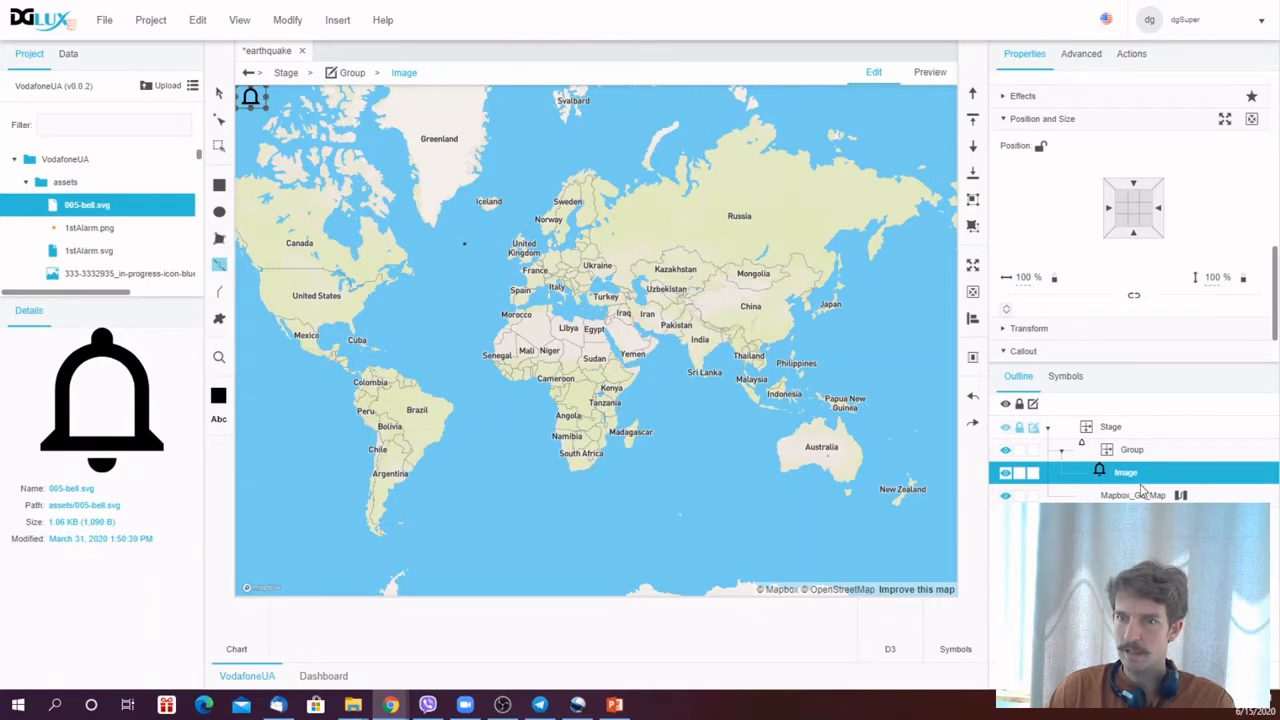
- Convert the Group into a symbol named Bell
click(1142, 452)
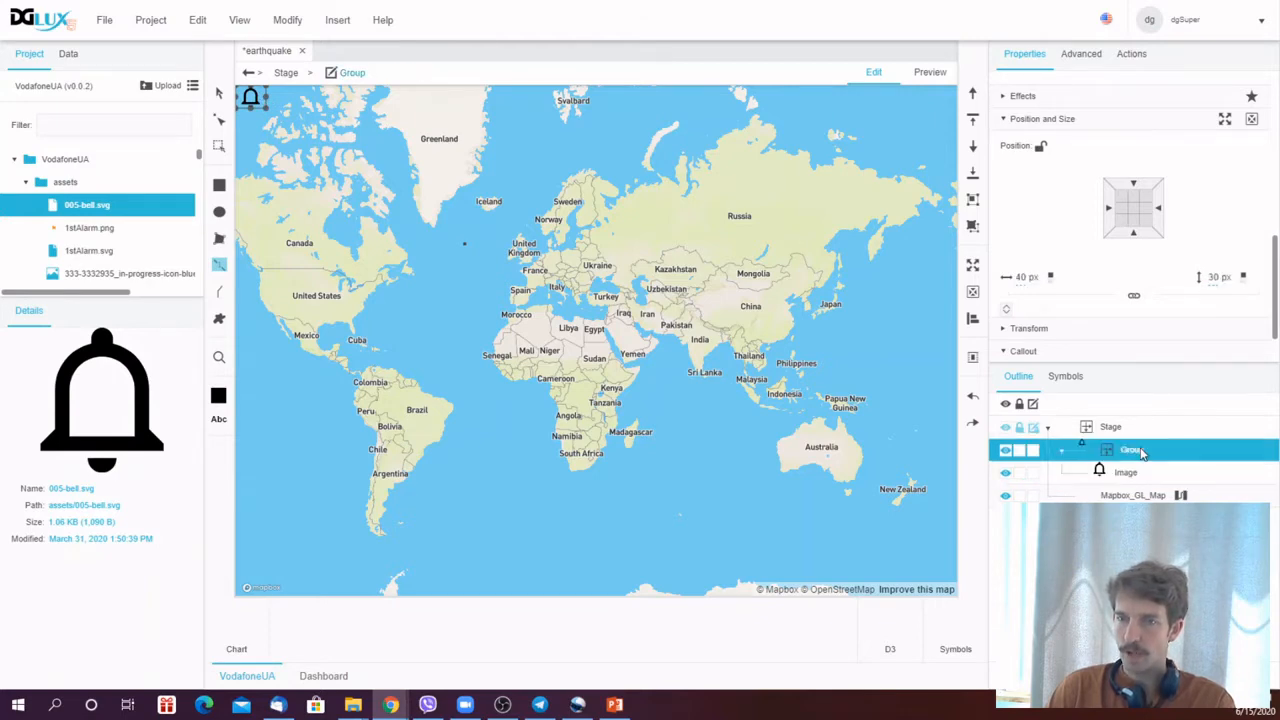
right_click(1142, 452)
click(1100, 649)
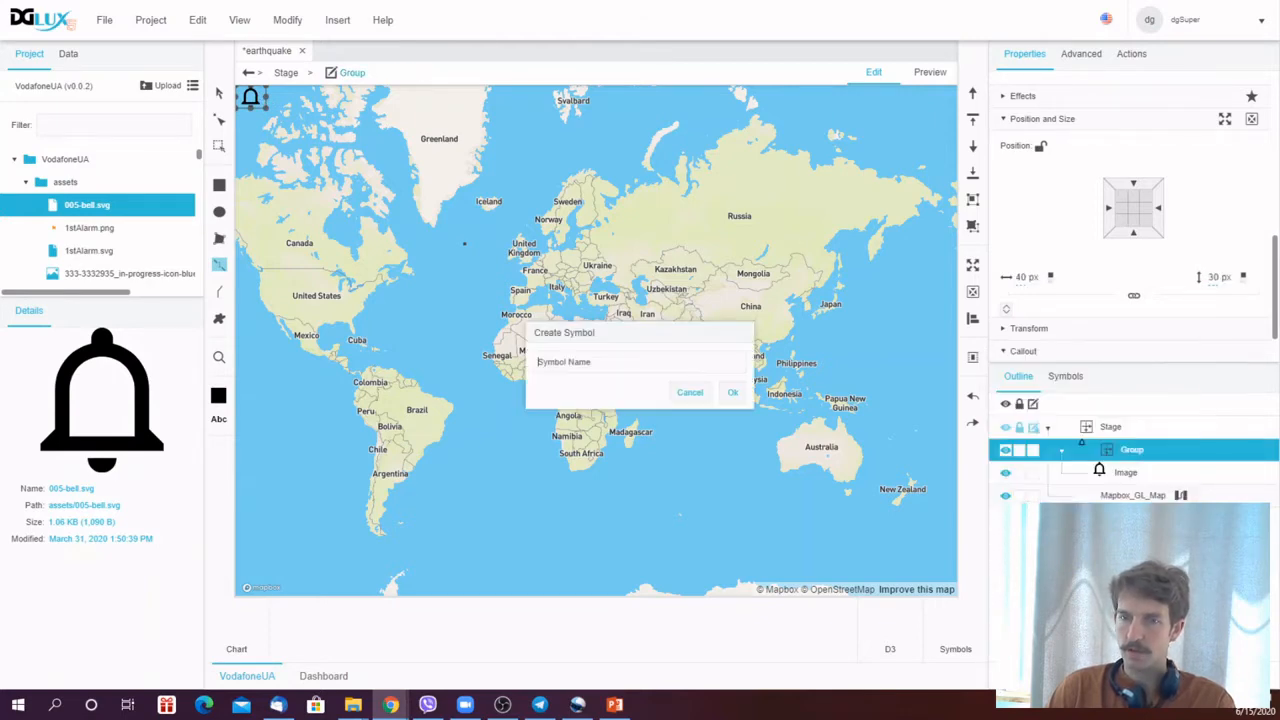
text(Be)
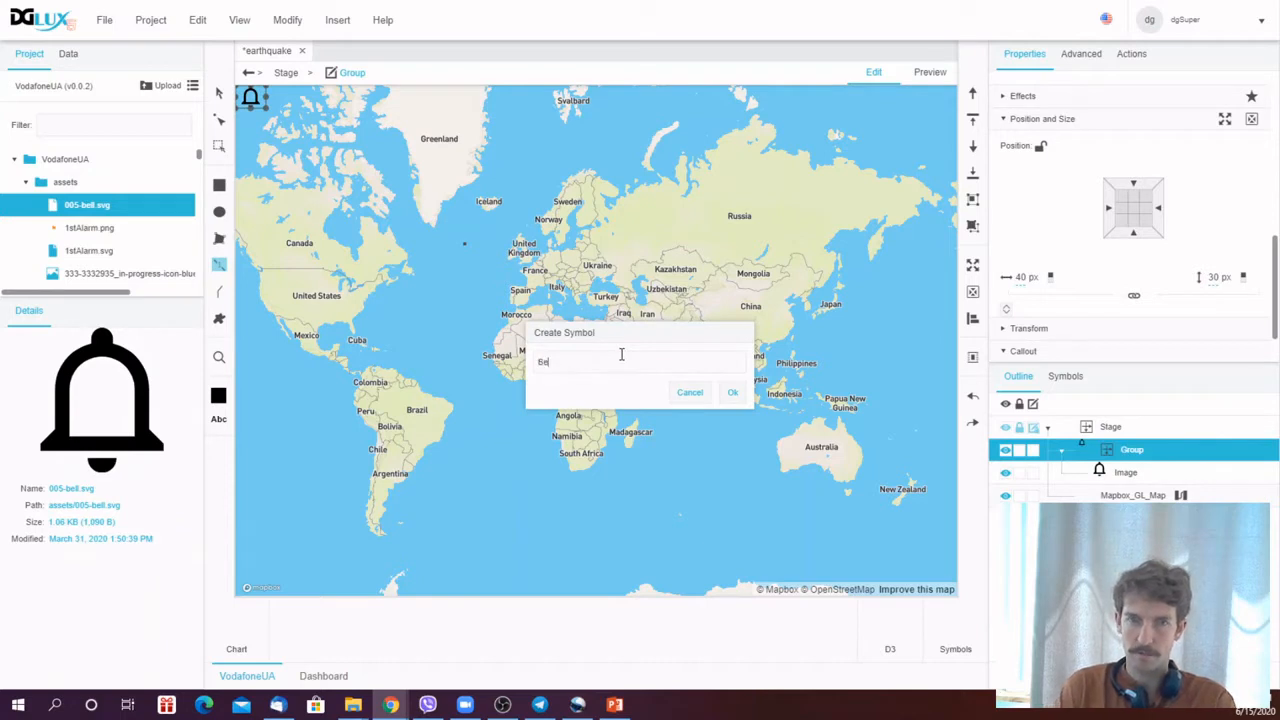
text(ll)
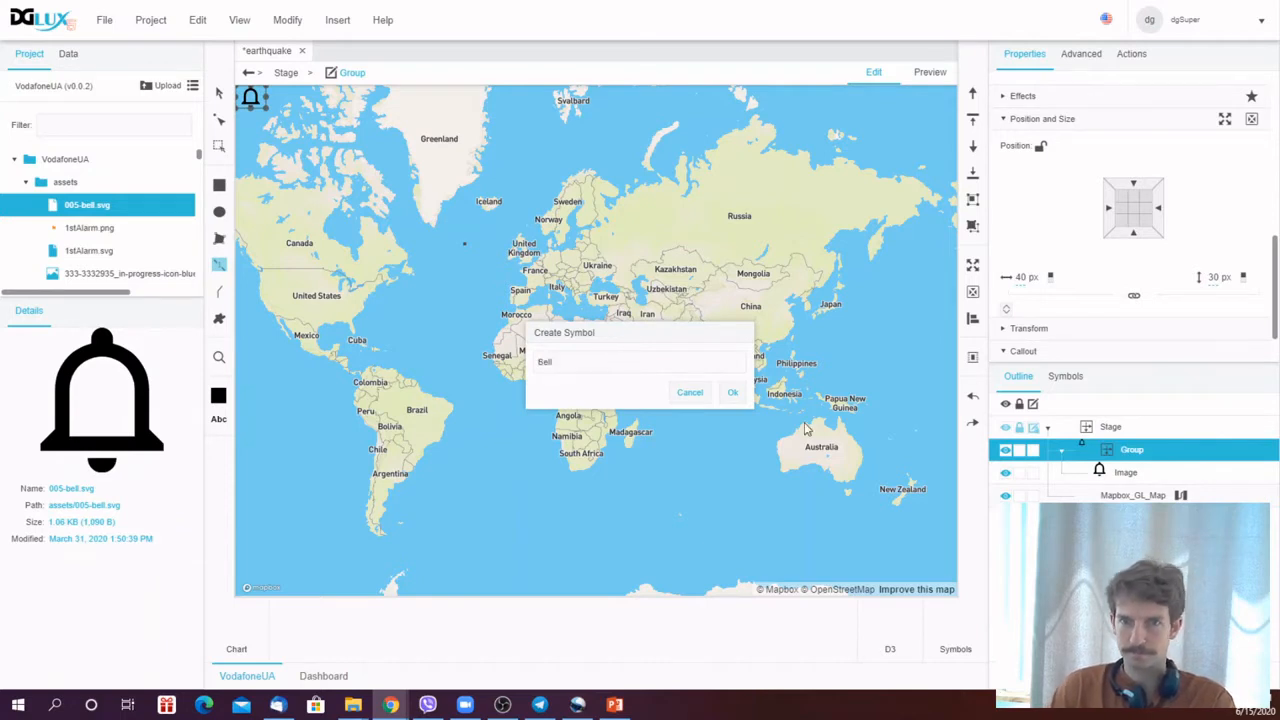
click(732, 392)
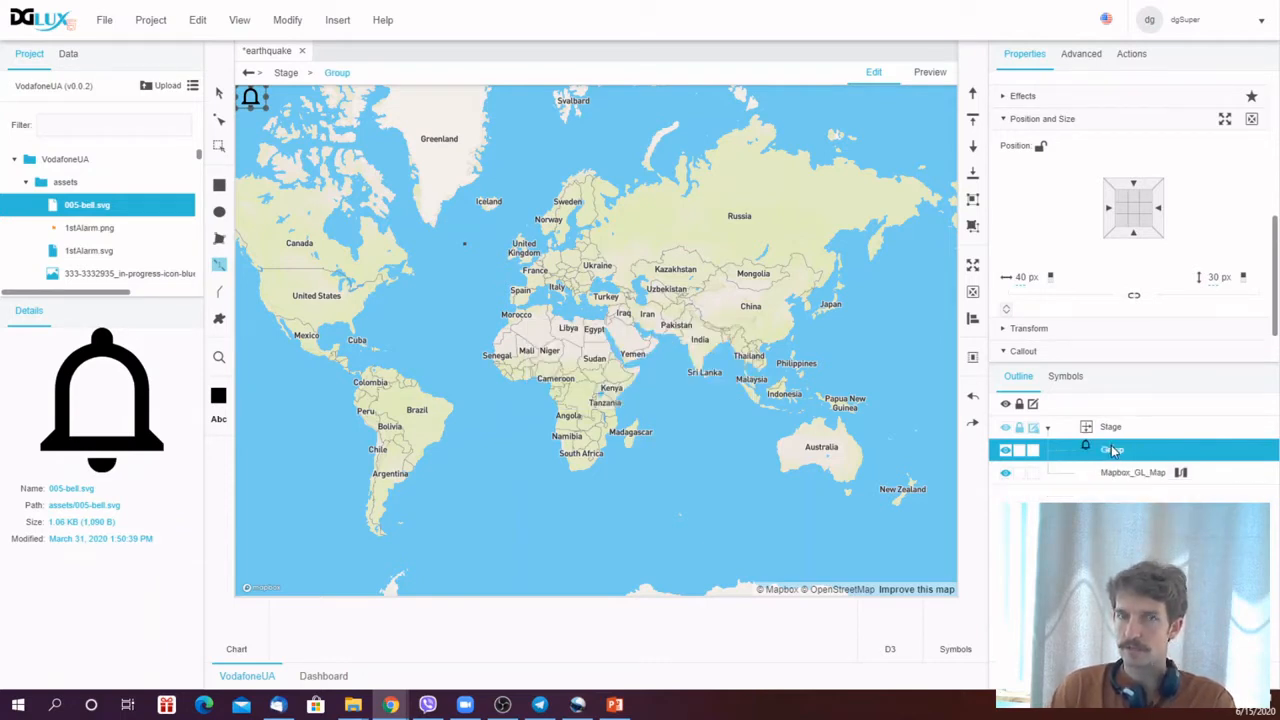
- Delete the Bell group from the Stage
right_click(1113, 451)
click(1203, 455)
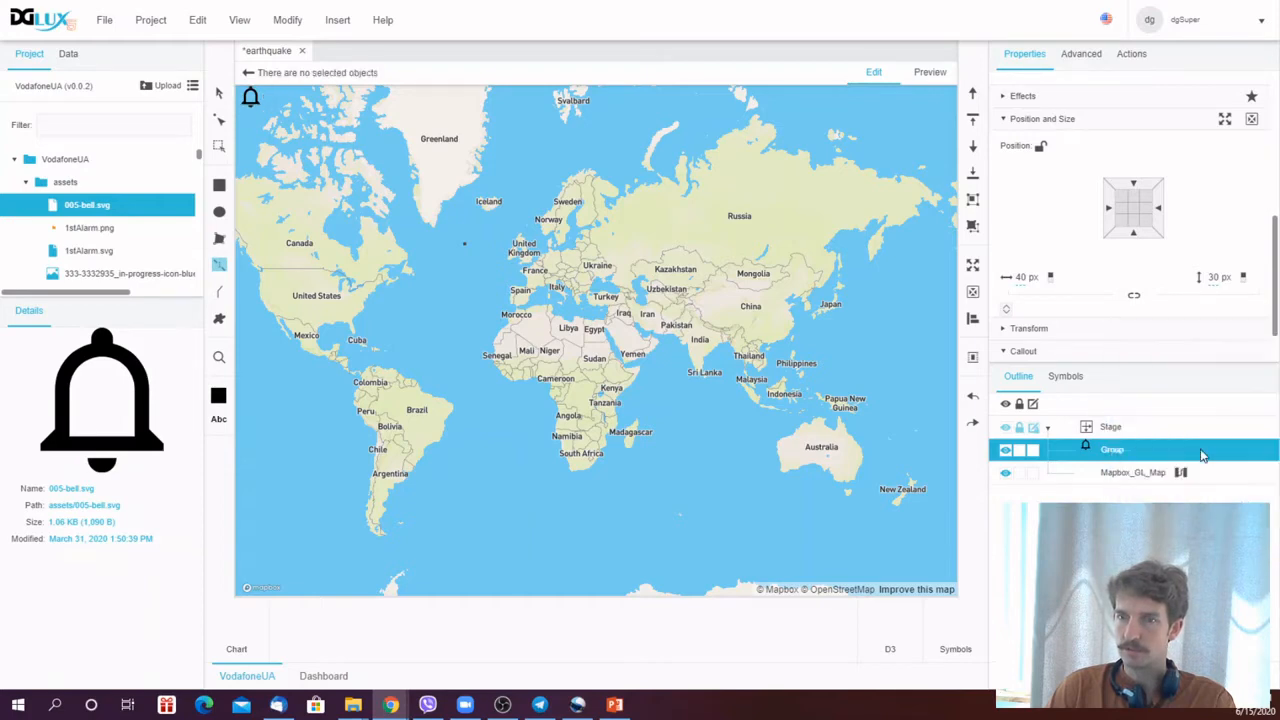
click(1127, 451)
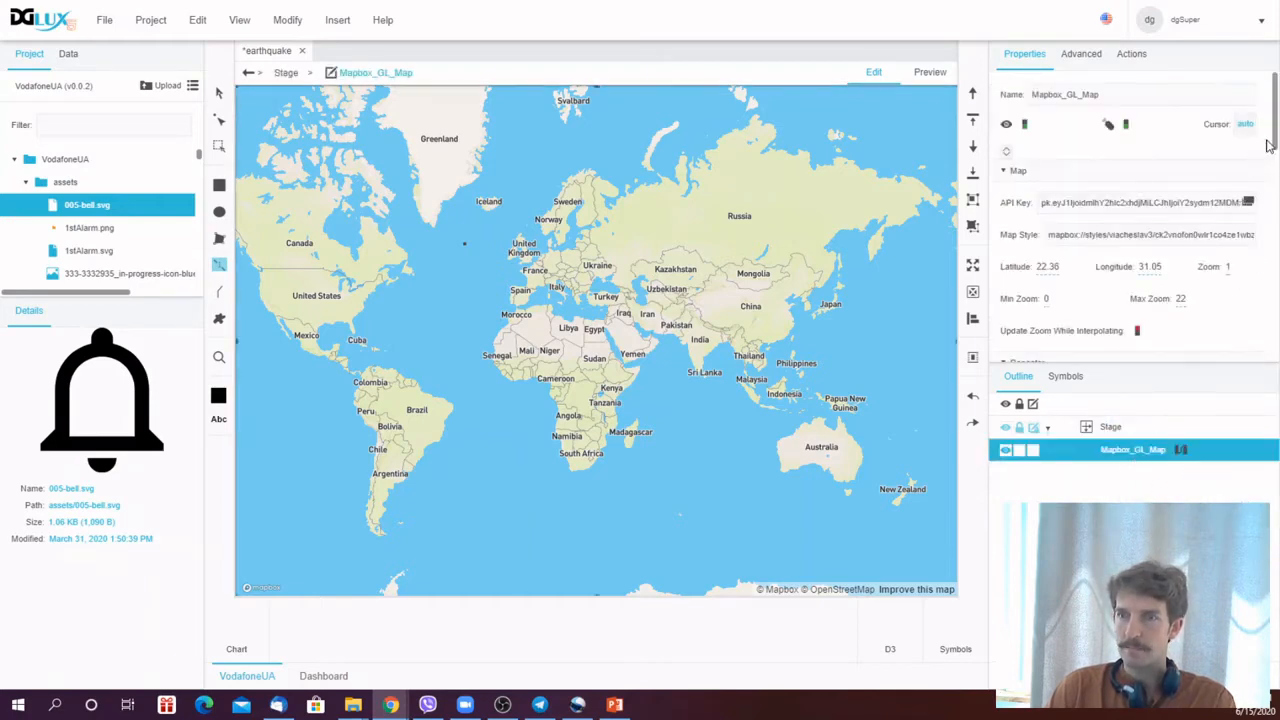
- Set the Mapbox_GL_Map's Repeater symbol to Bell
drag(1274, 140, 1278, 206)
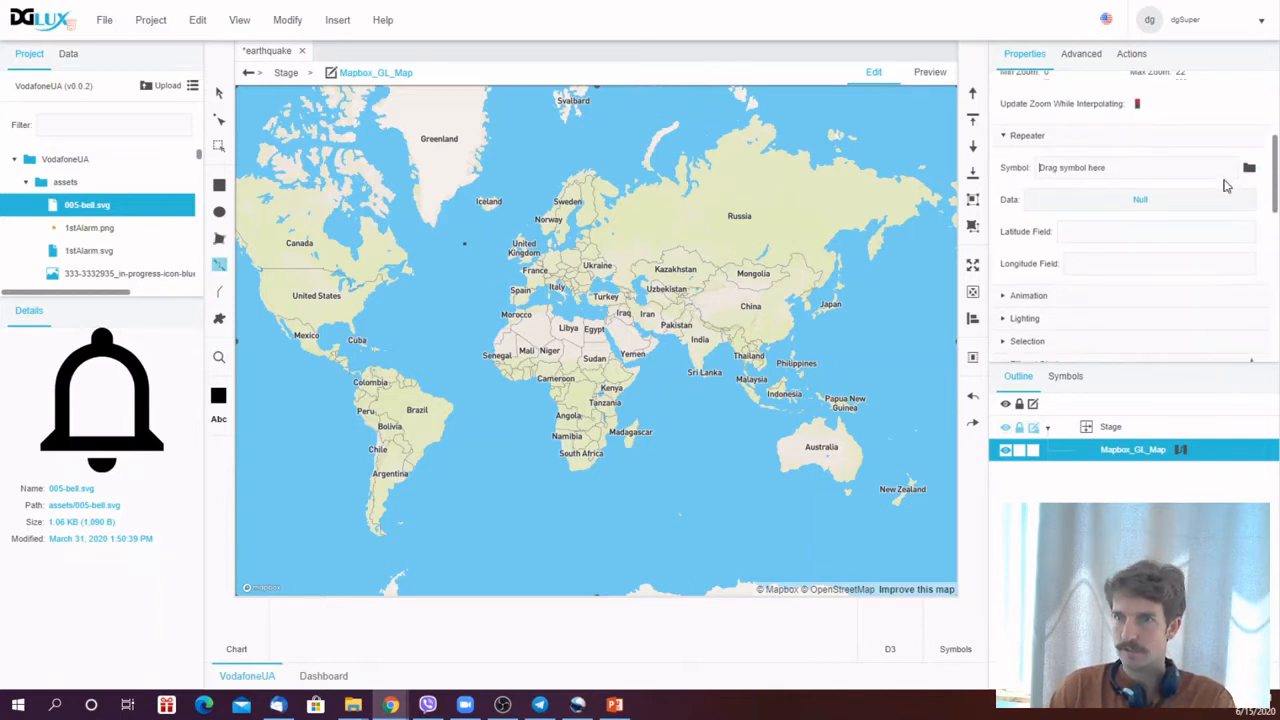
click(1249, 170)
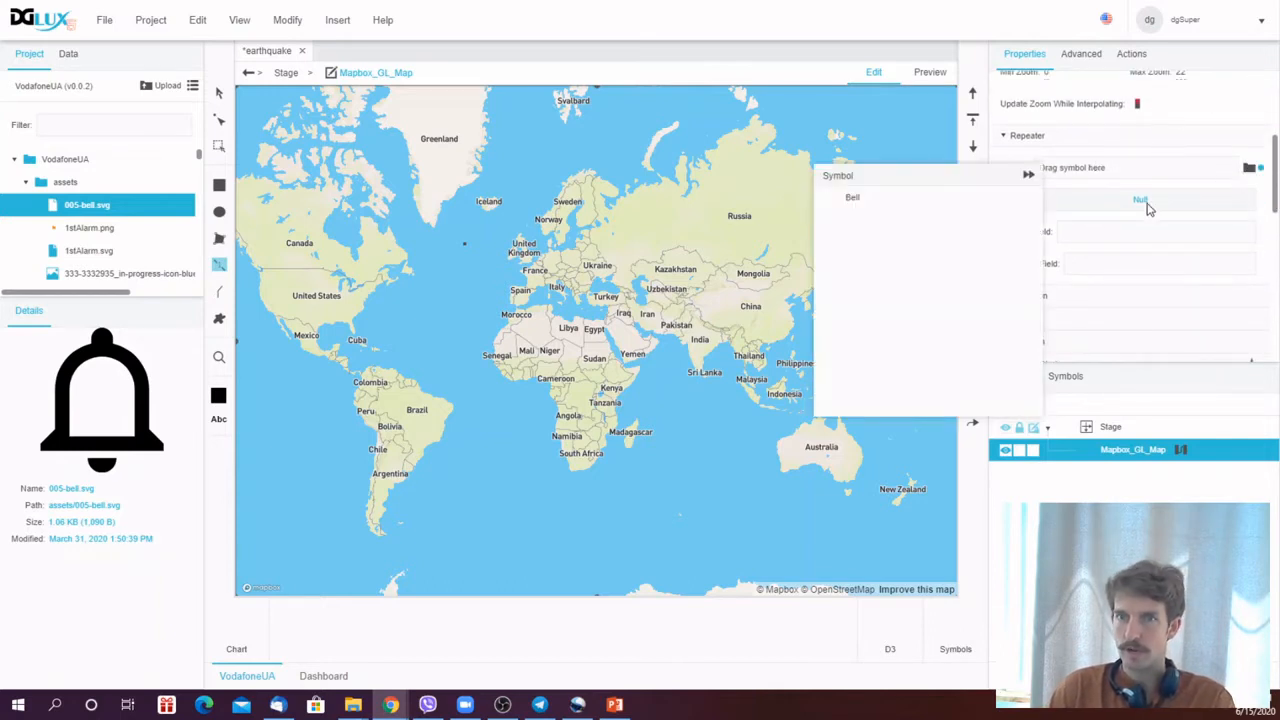
click(855, 199)
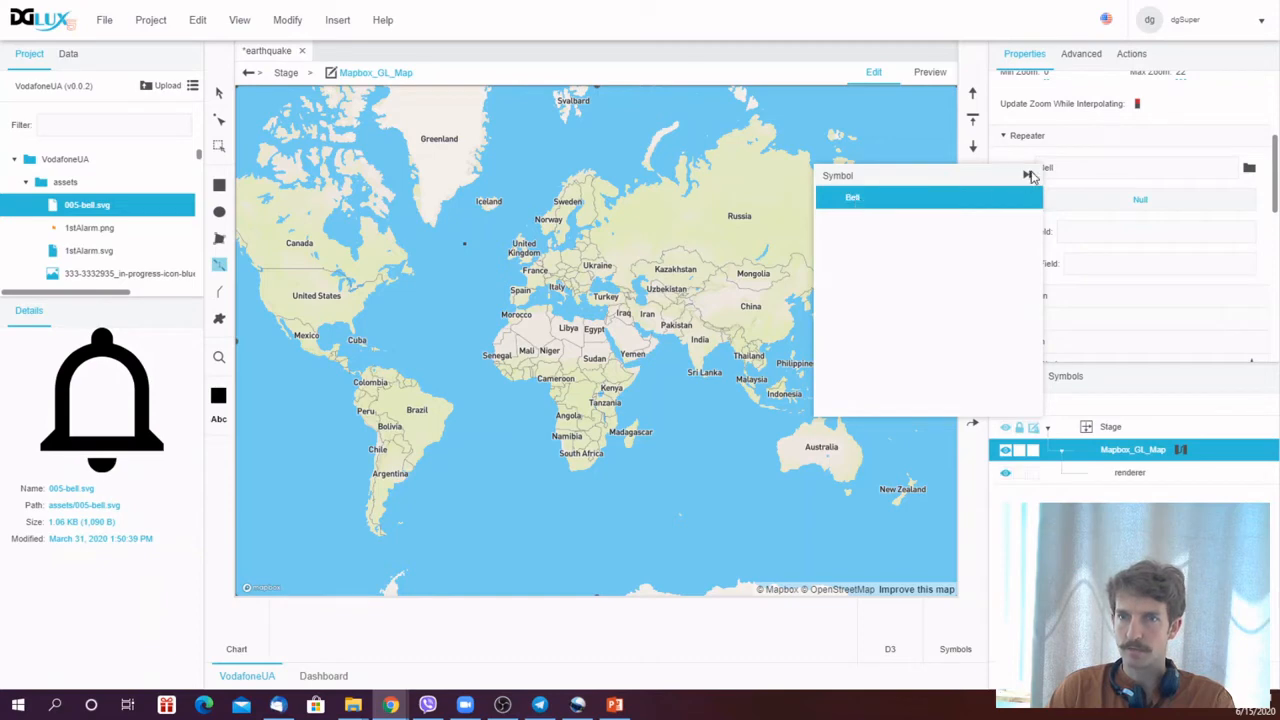
- Open the map's dataflow and bind the sample table block's data to the map's Repeater Data property
click(1029, 176)
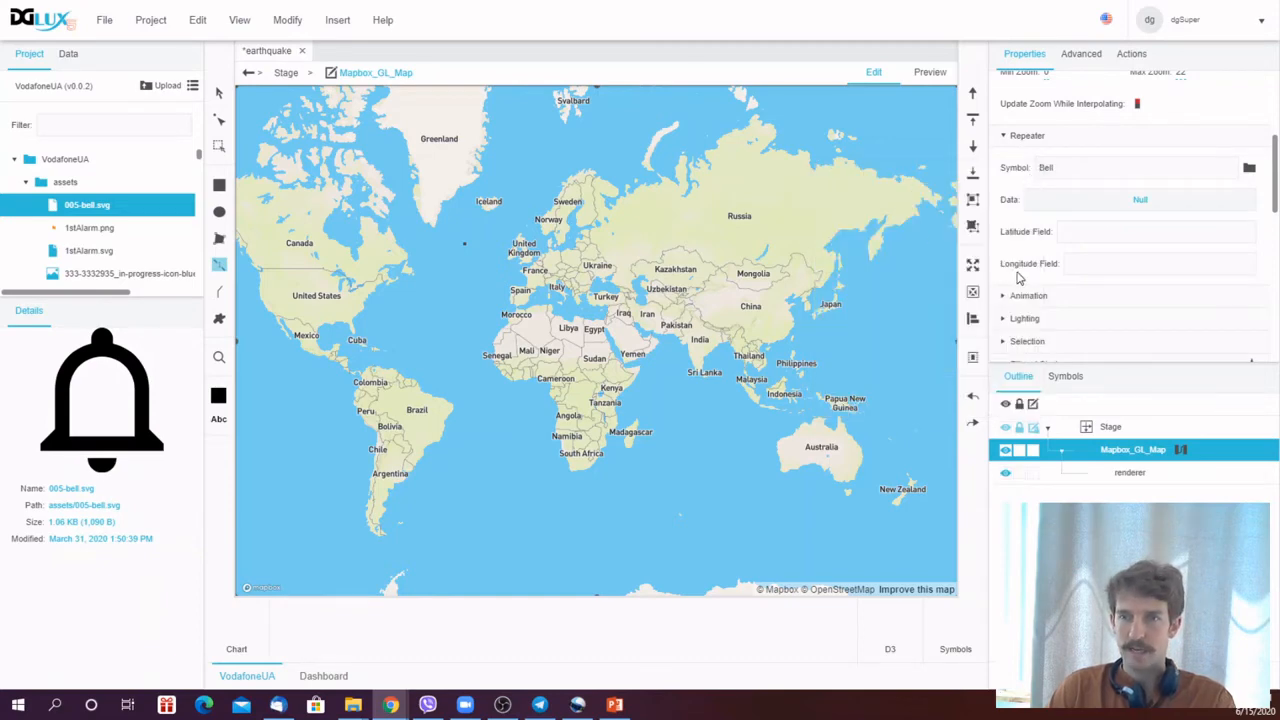
click(1181, 451)
drag(540, 151, 591, 292)
click(360, 330)
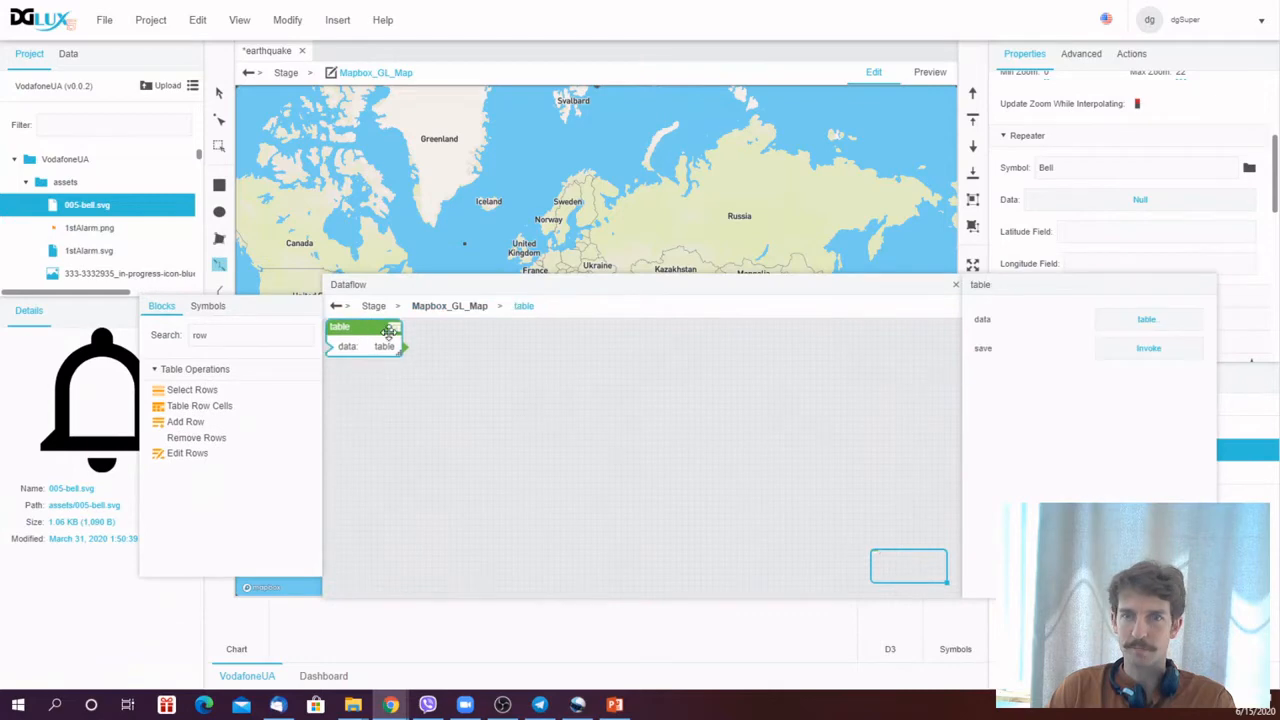
click(1178, 316)
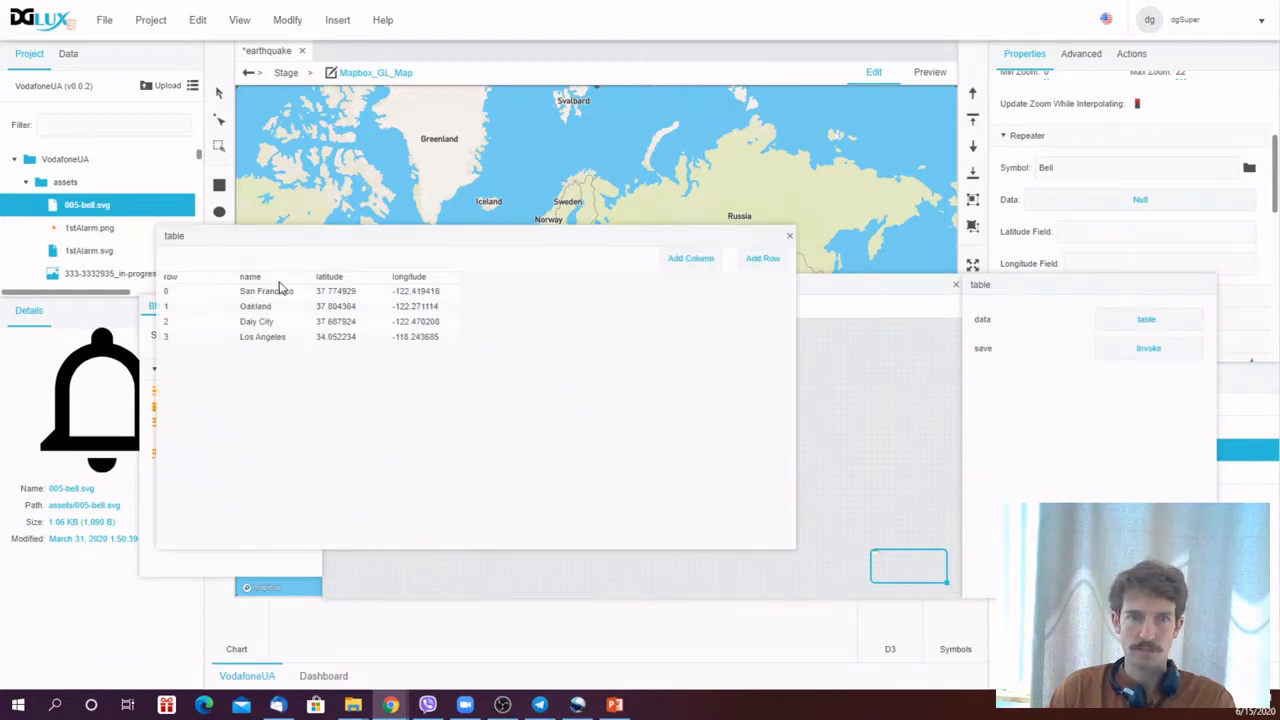
click(790, 237)
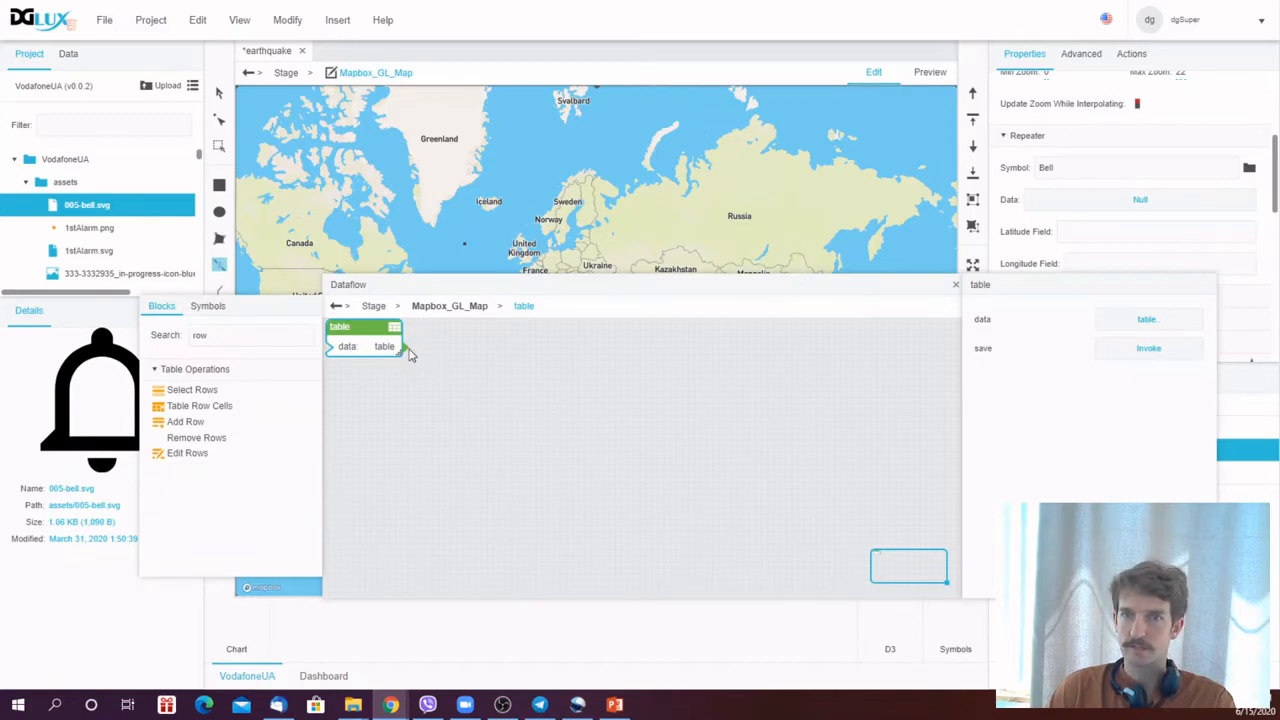
drag(405, 347, 1102, 202)
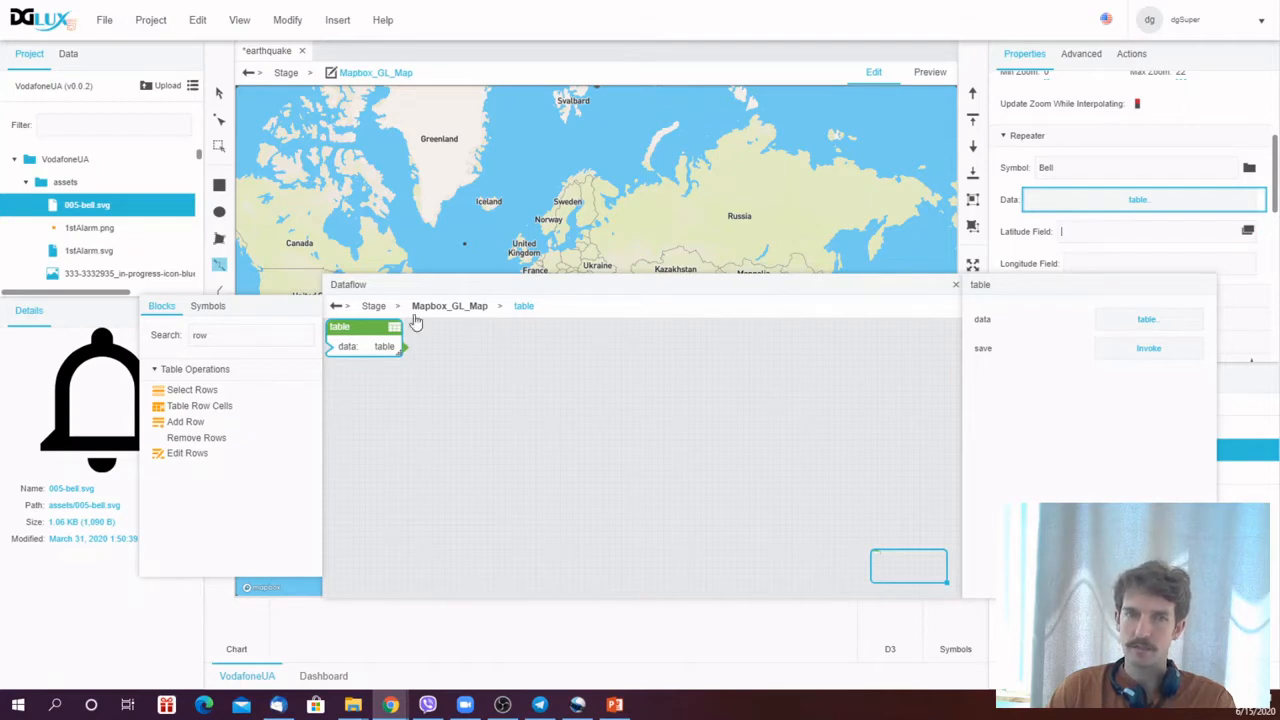
- Set the Repeater's Latitude Field to latitude and Longitude Field to longitude
click(1146, 320)
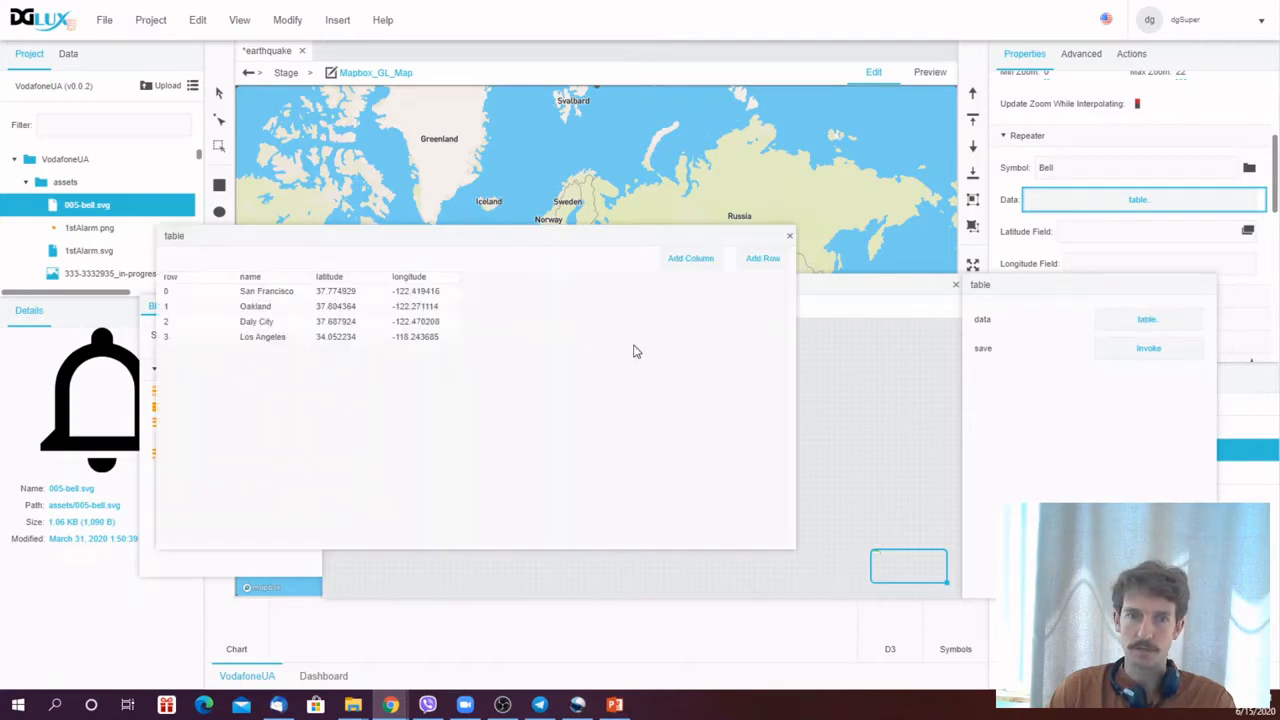
click(789, 236)
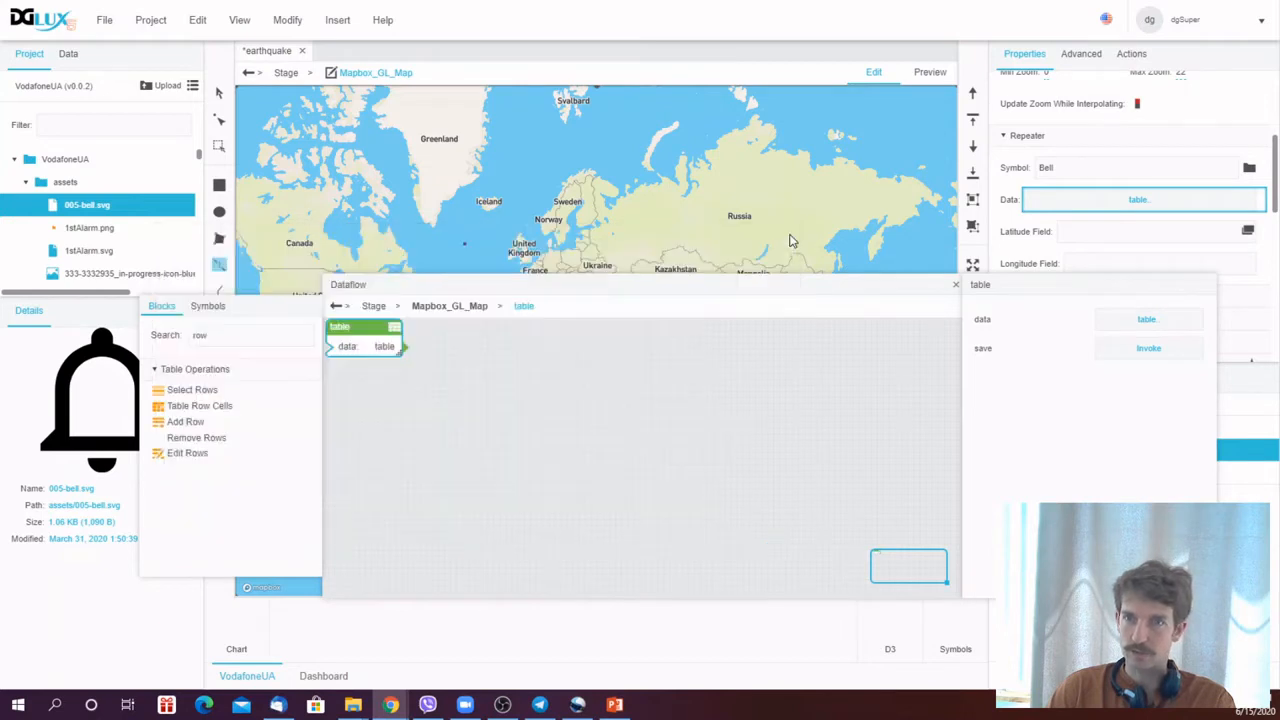
click(1072, 230)
text(latitu)
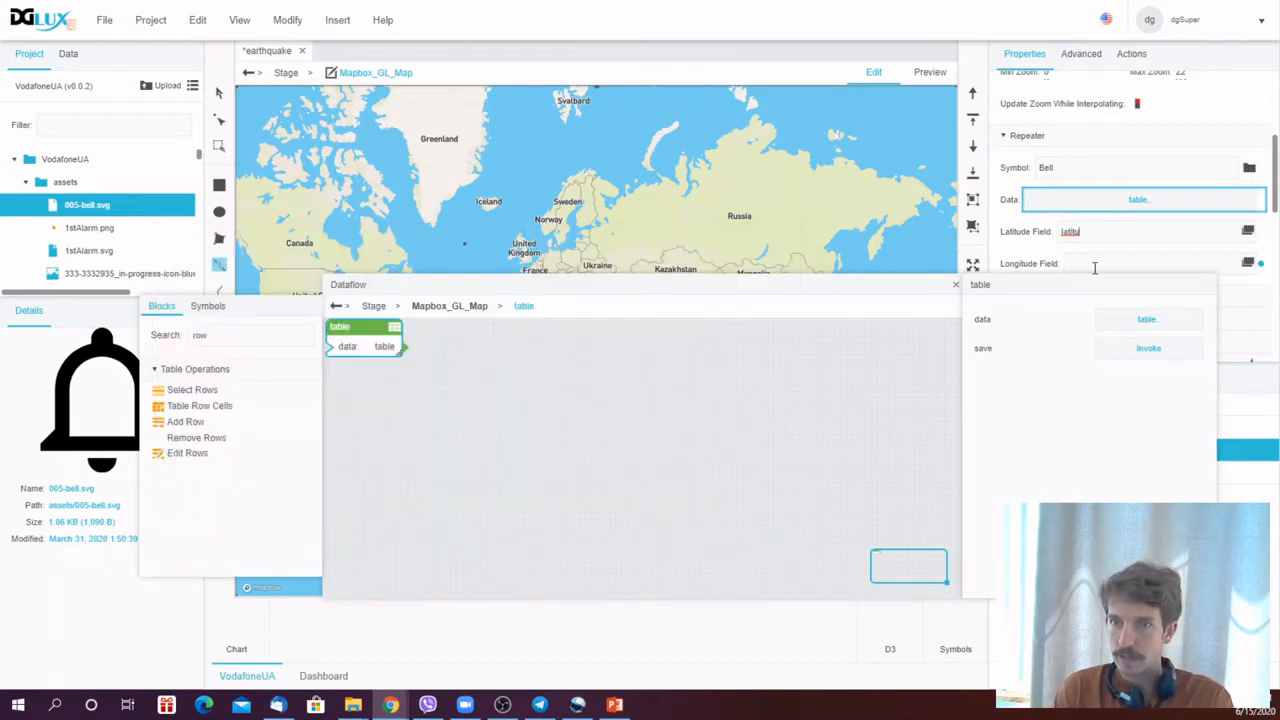
text(de)
click(1114, 264)
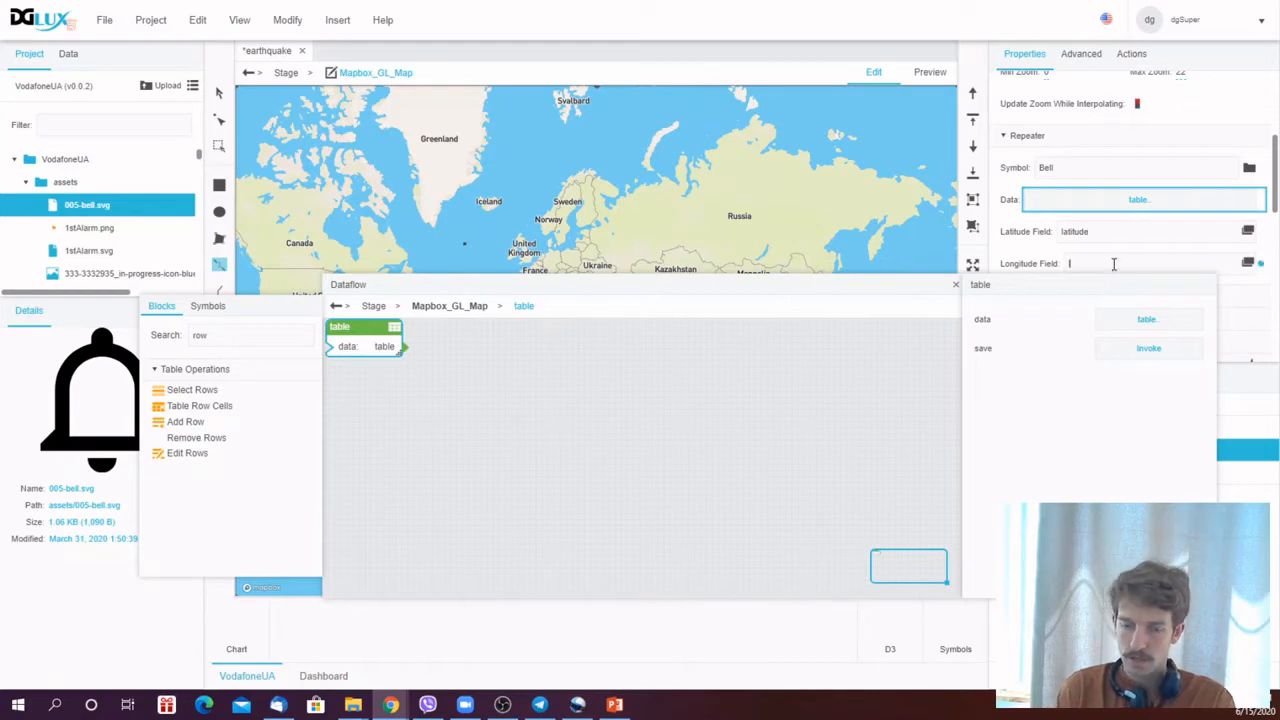
text(longitude)
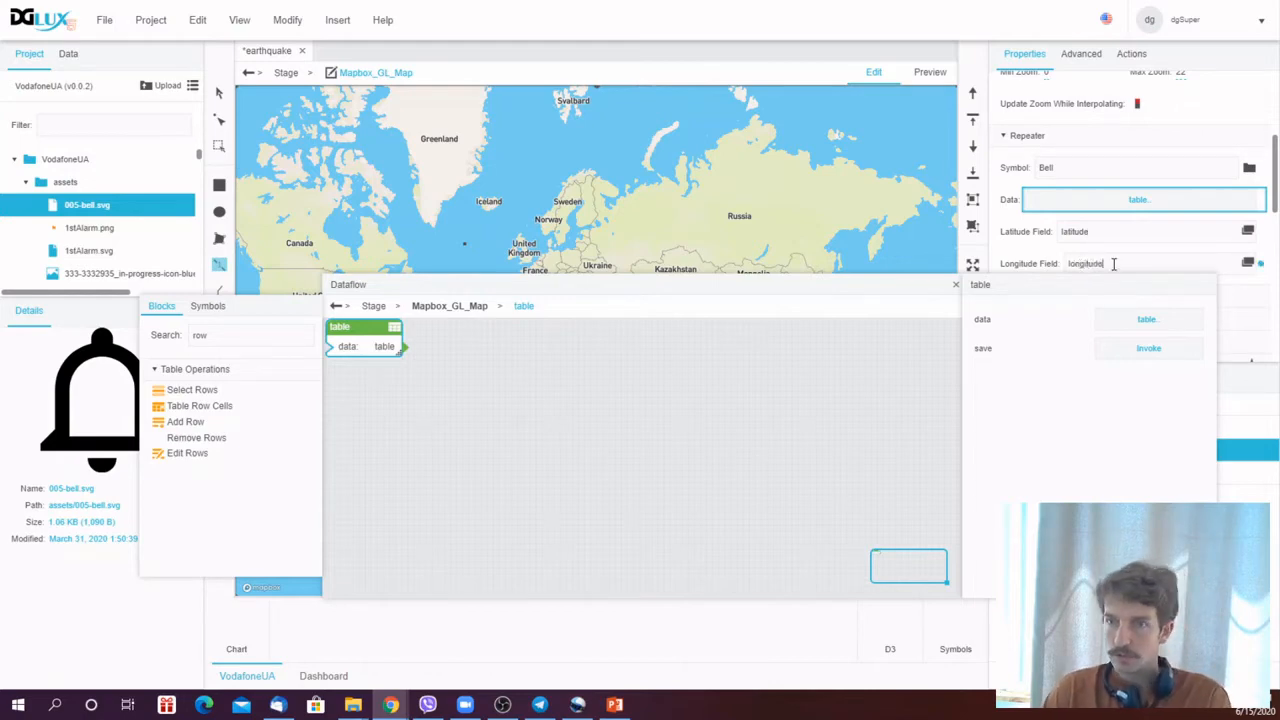
- Close the dataflow, switch to Preview, and zoom into the California coast to inspect the bell markers
click(955, 286)
click(364, 407)
click(590, 425)
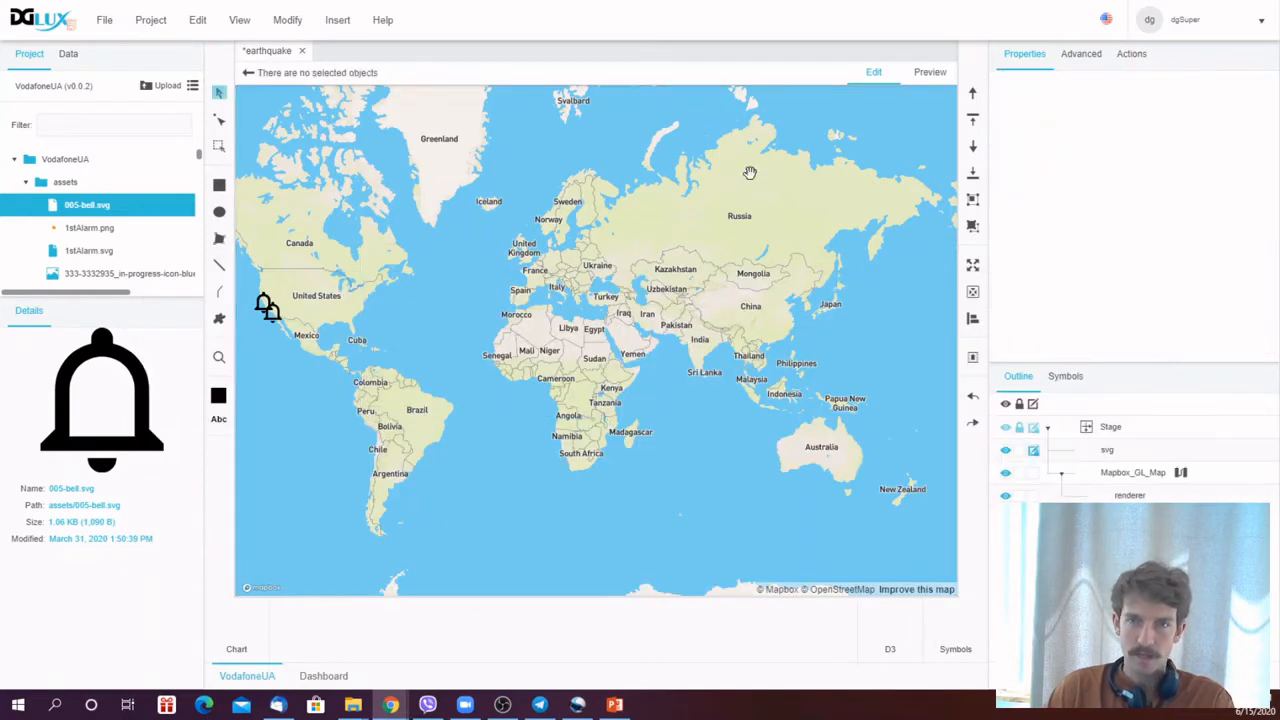
click(945, 82)
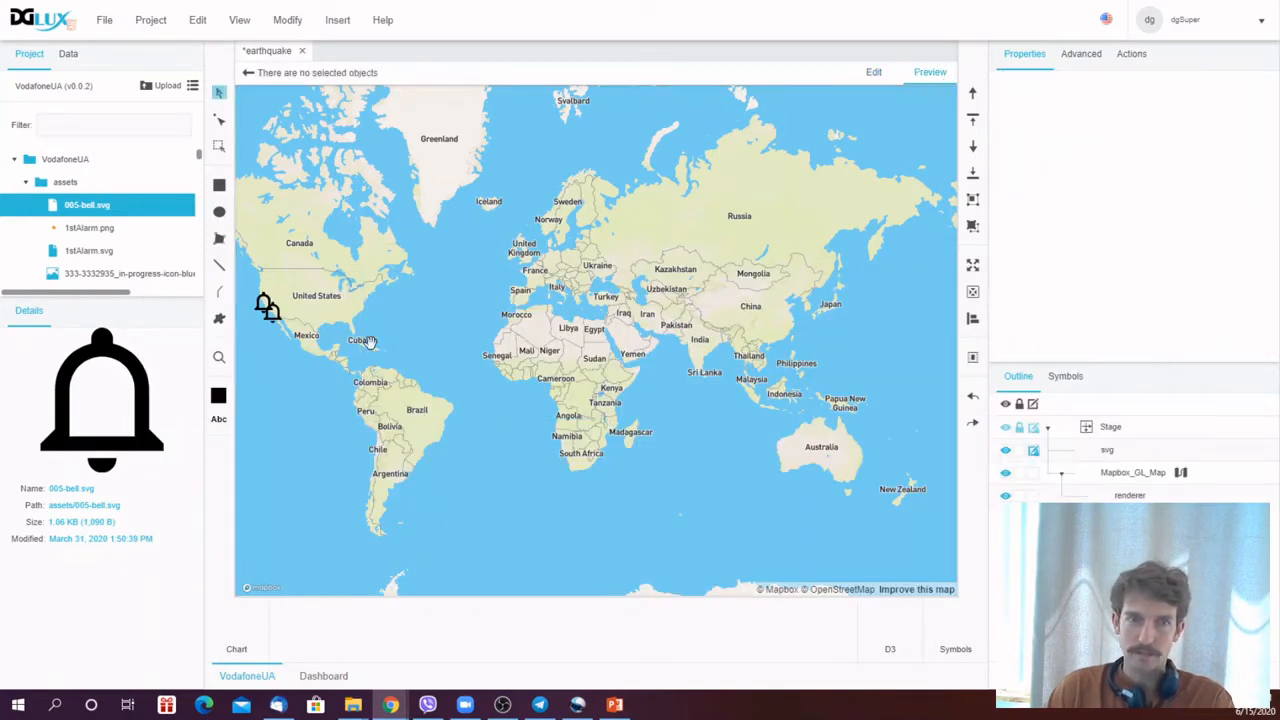
drag(370, 344, 656, 416)
scroll(650, 422, up, 5)
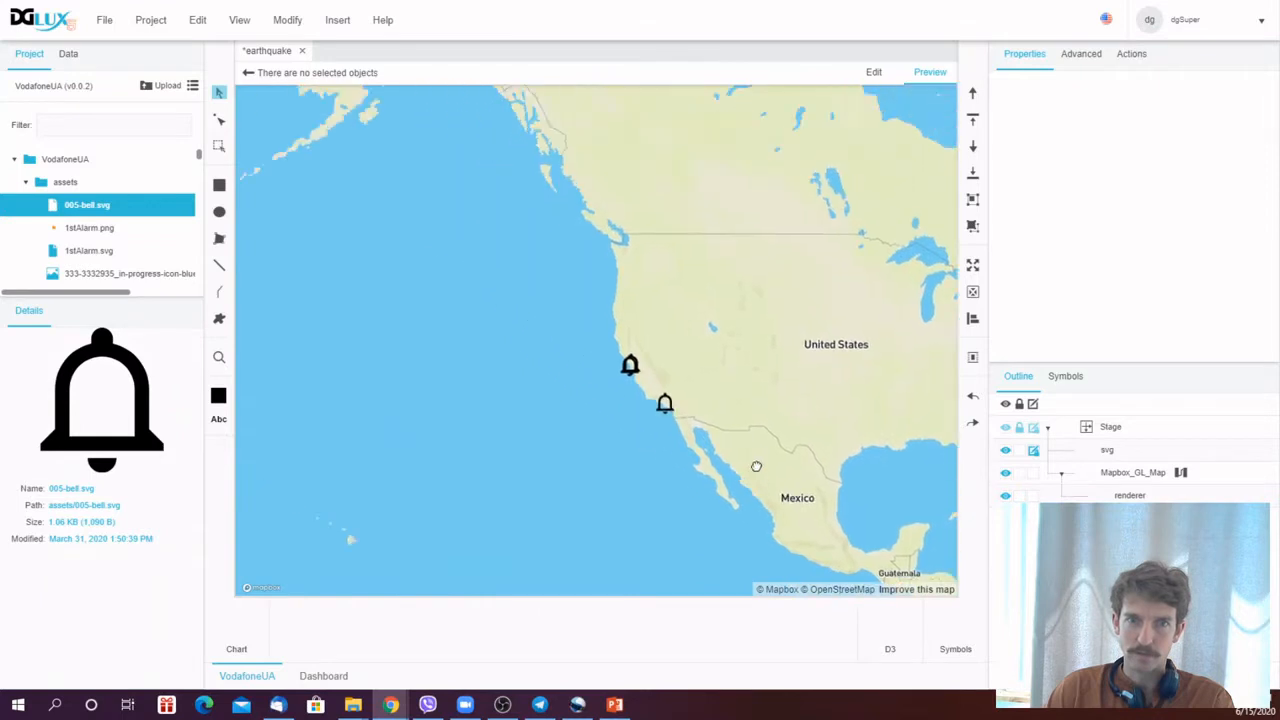
scroll(726, 451, up, 5)
drag(826, 415, 614, 306)
scroll(694, 340, up, 4)
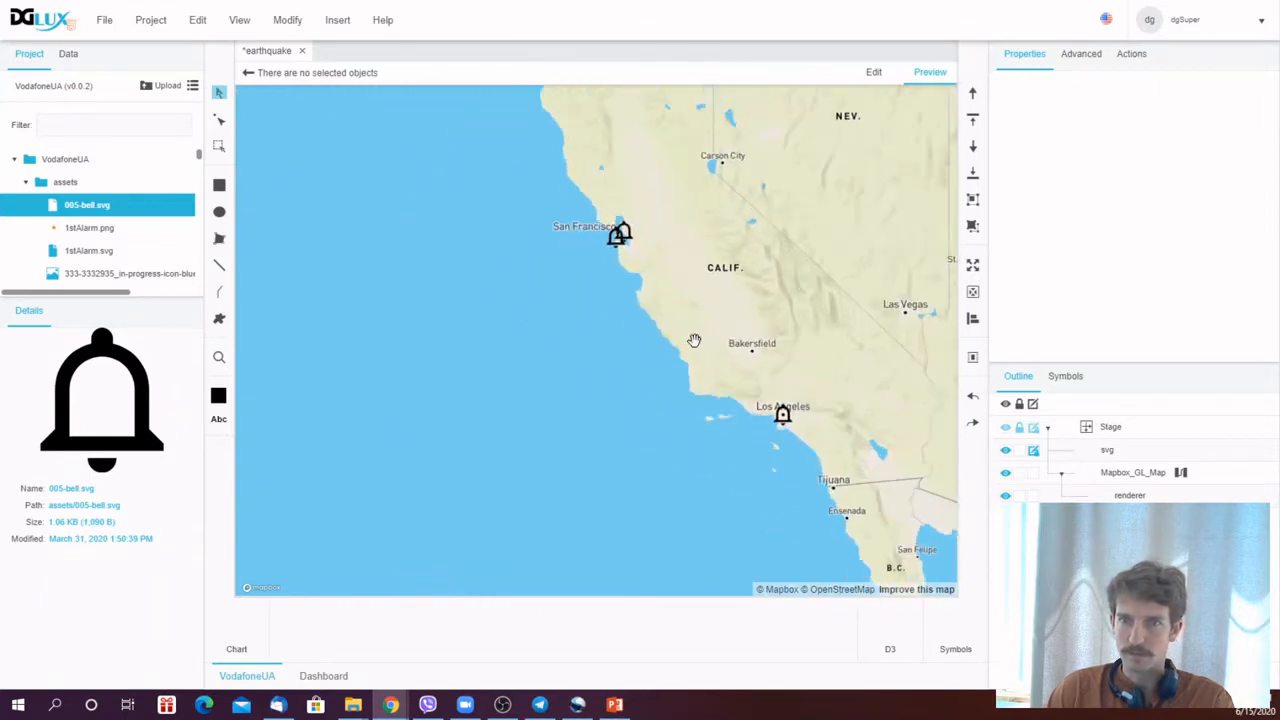
drag(660, 268, 749, 406)
scroll(612, 195, up, 4)
drag(609, 190, 710, 378)
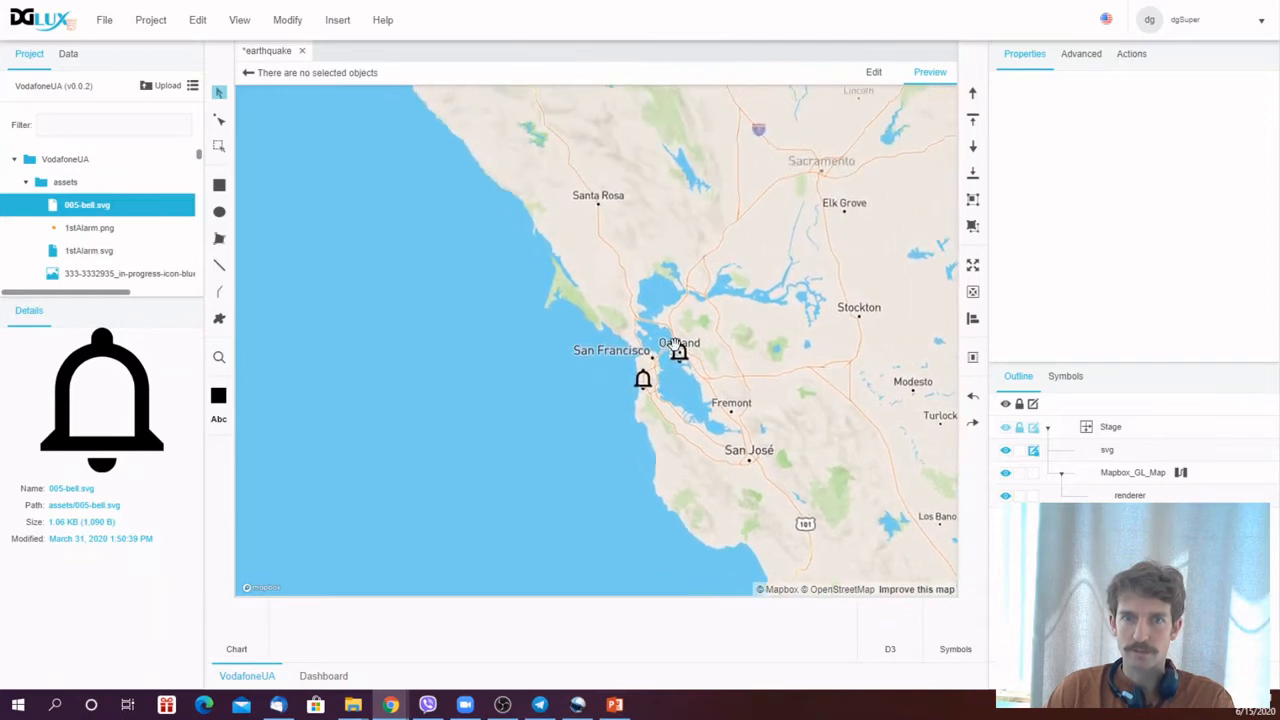
- Zoom and pan the map back out to a wide view of the Americas
scroll(713, 382, up, 4)
scroll(713, 382, up, 4)
scroll(729, 418, down, 10)
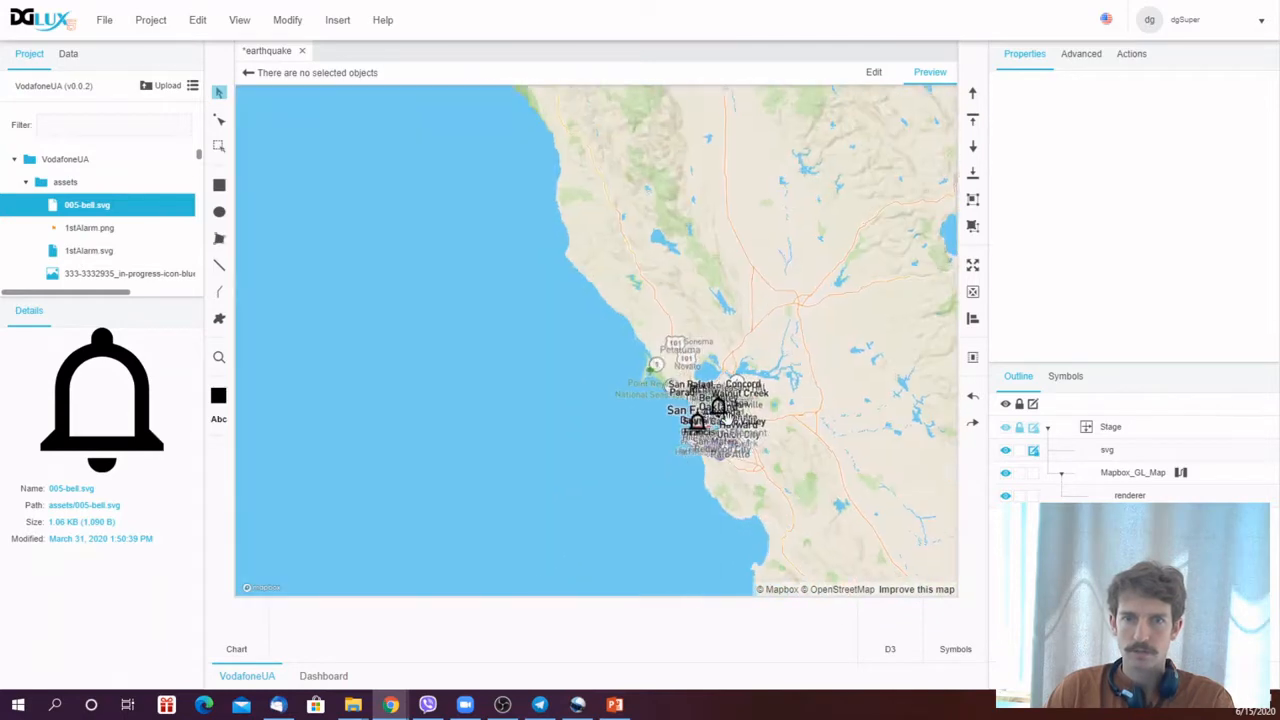
drag(740, 413, 592, 195)
scroll(862, 536, down, 5)
drag(912, 557, 776, 461)
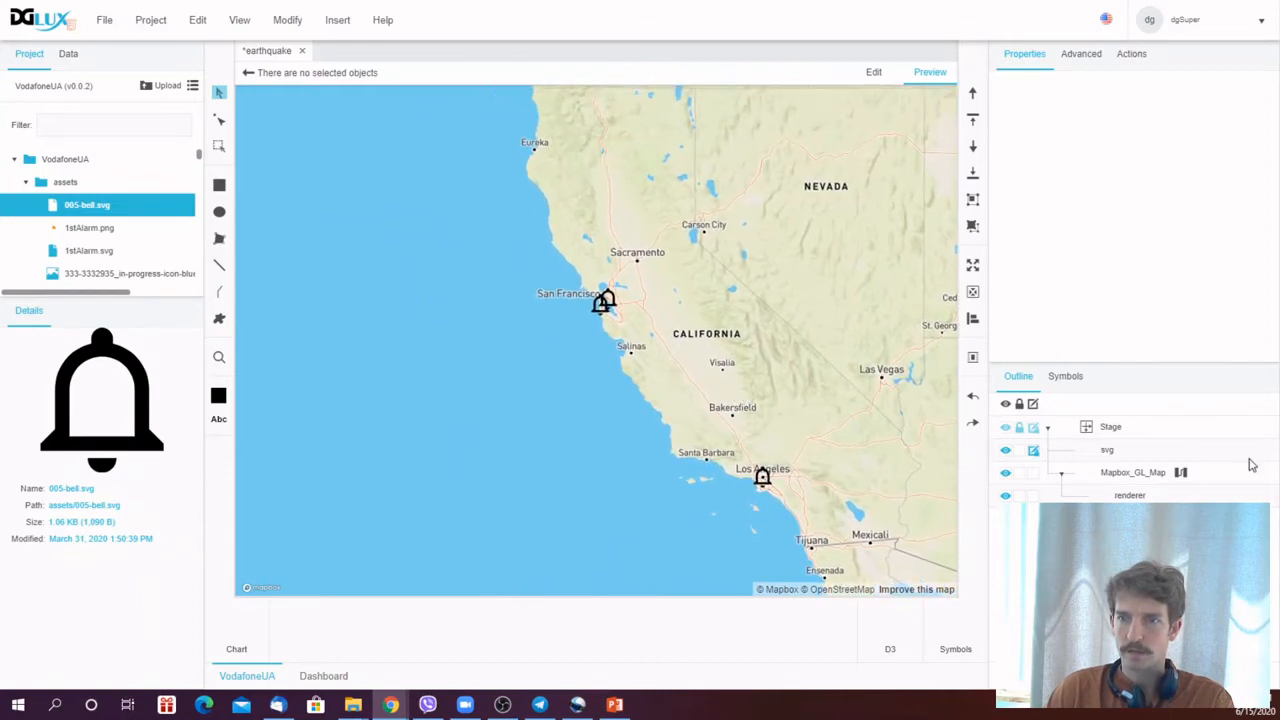
scroll(755, 385, down, 8)
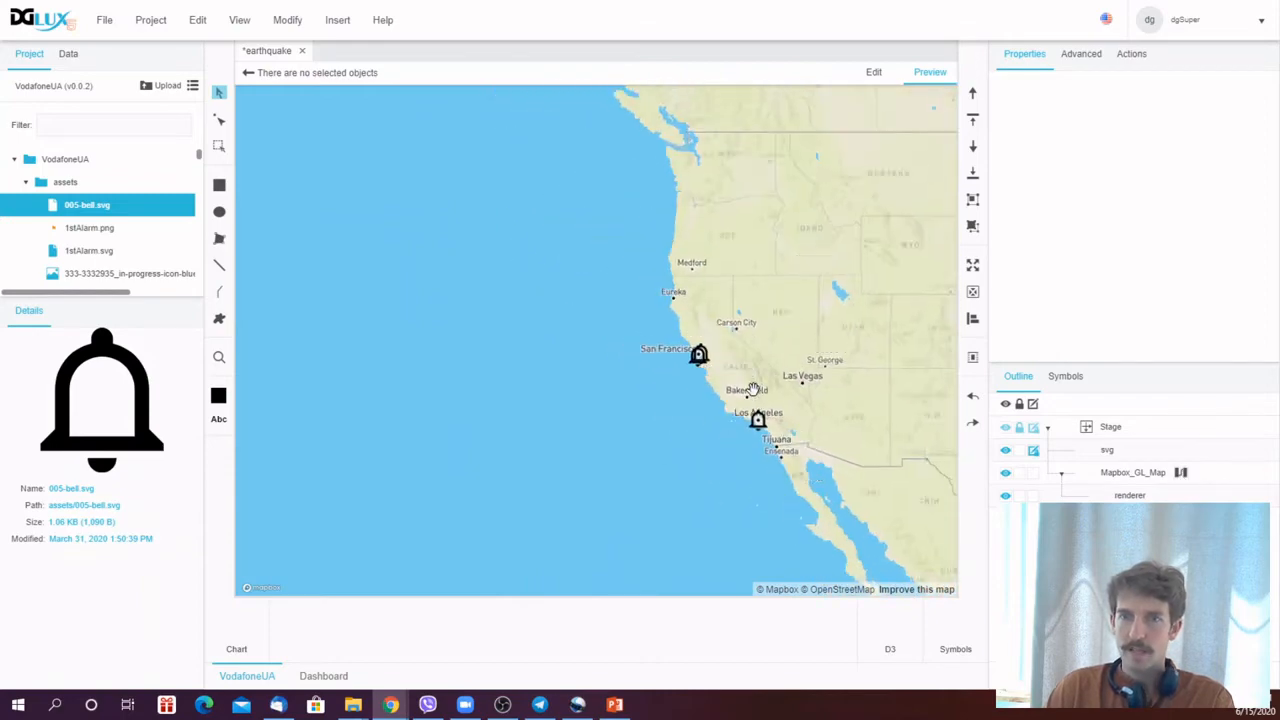
drag(806, 394, 583, 317)
scroll(590, 313, down, 5)
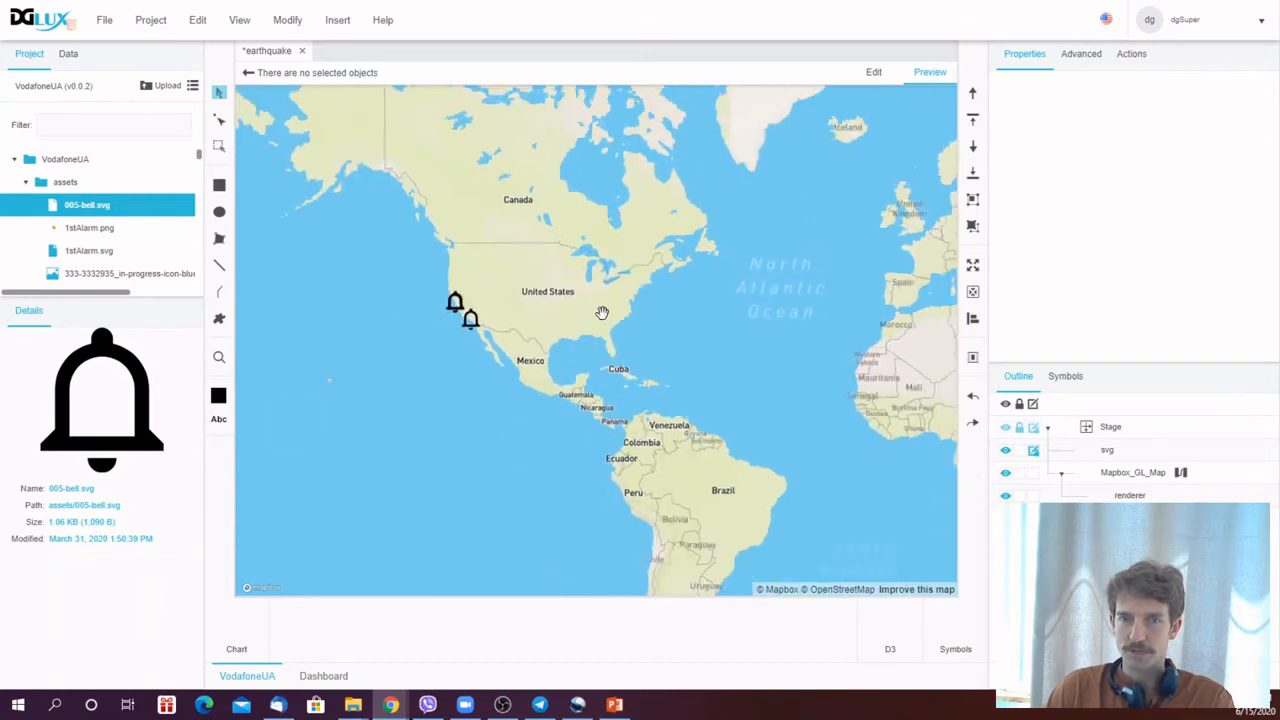
drag(774, 303, 623, 351)
drag(635, 411, 657, 437)
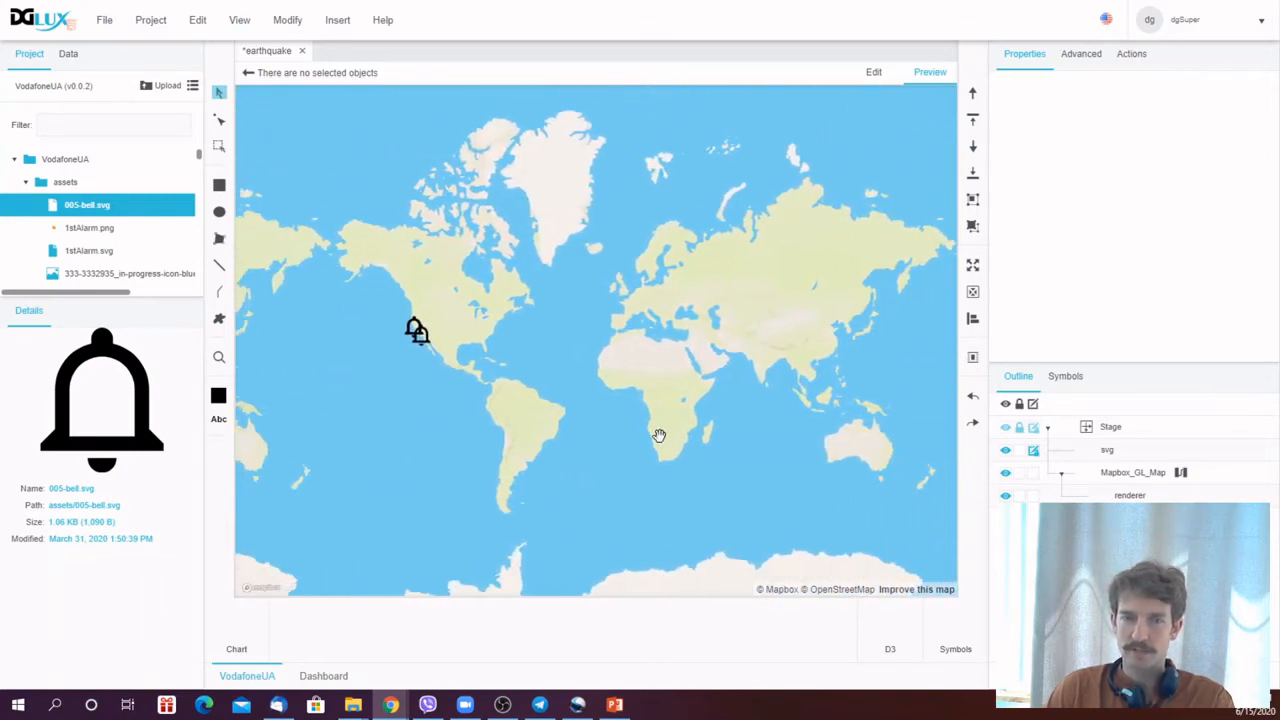
scroll(674, 389, up, 4)
drag(609, 354, 760, 325)
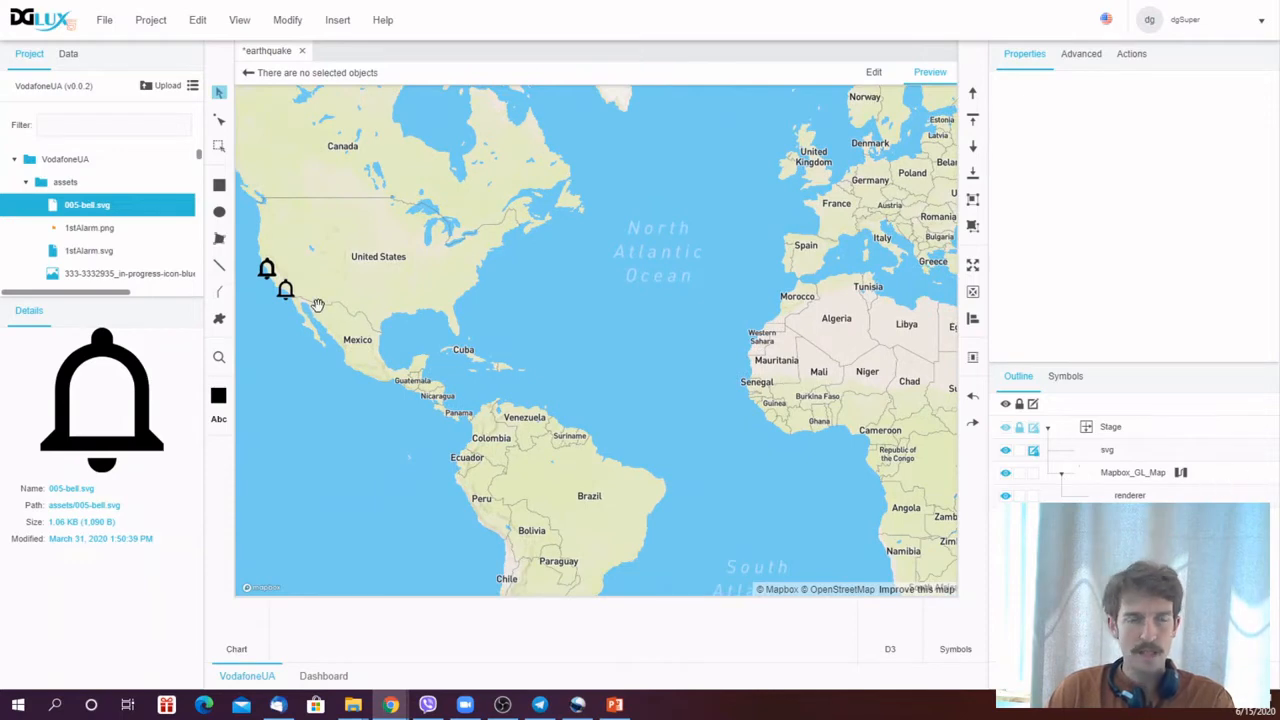
- Expand the Earthquakes data node and inspect the metrics of individual earthquake entries
click(68, 55)
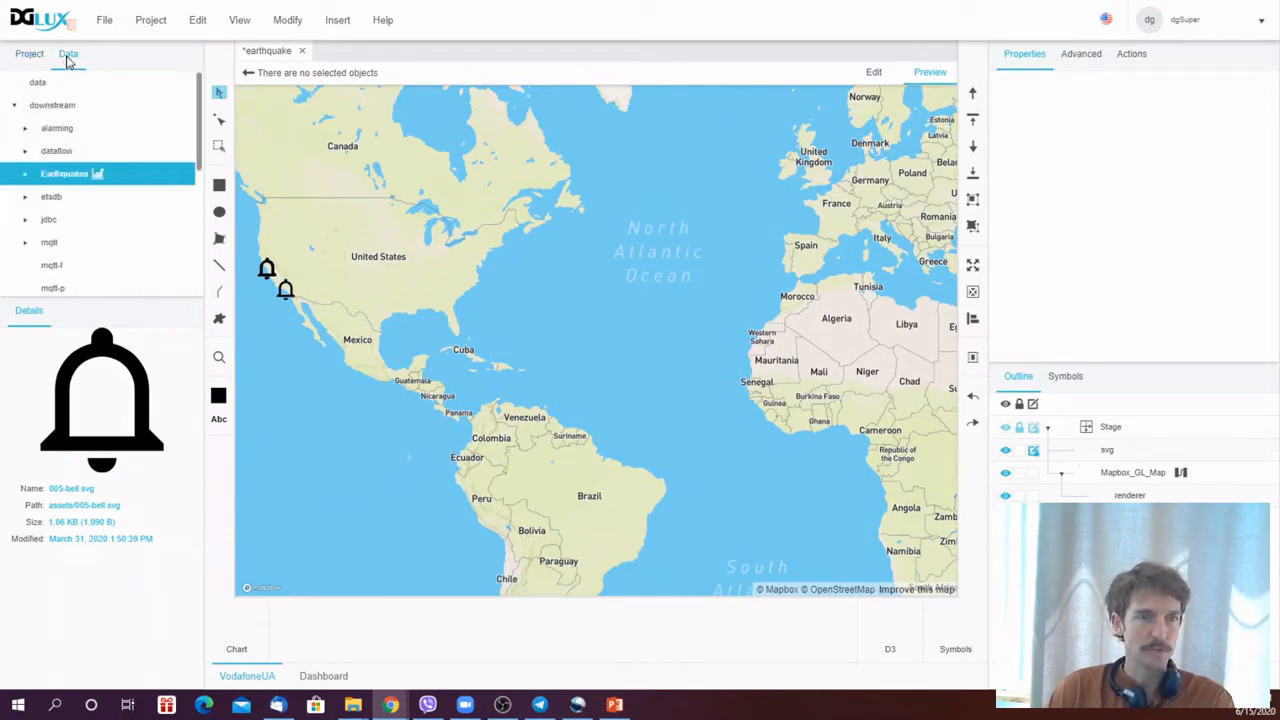
click(25, 178)
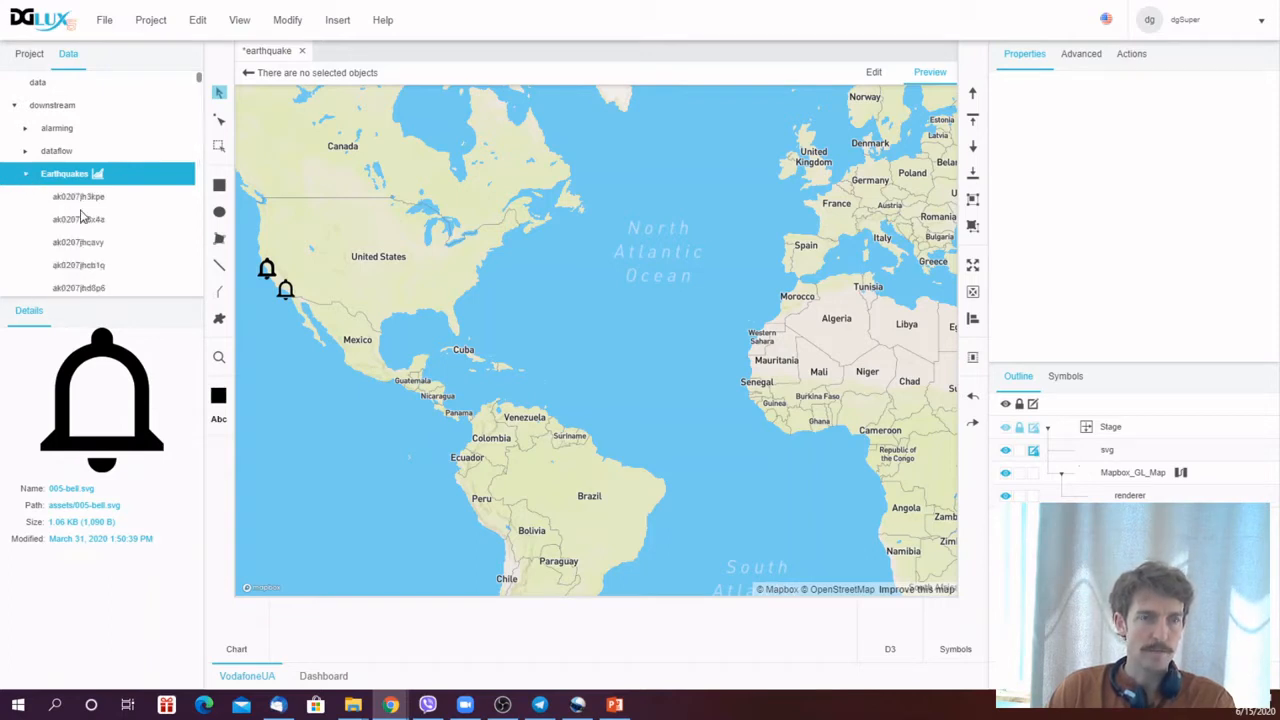
click(83, 199)
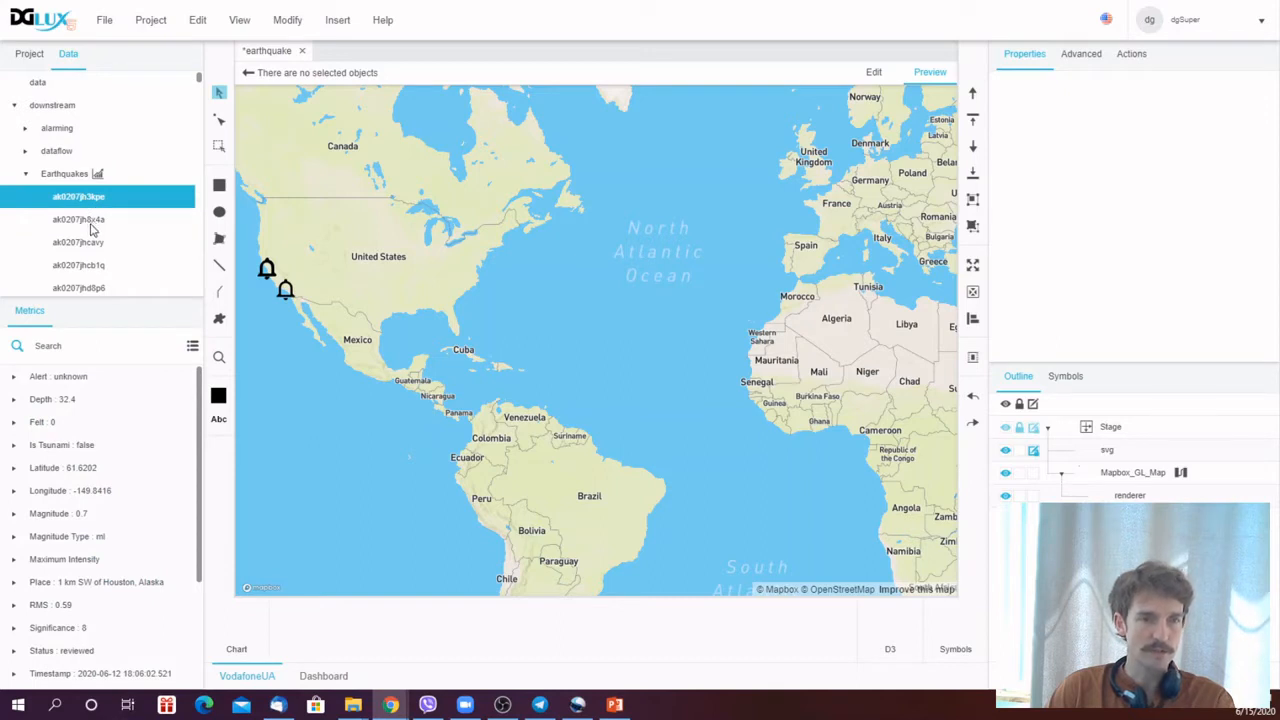
click(90, 224)
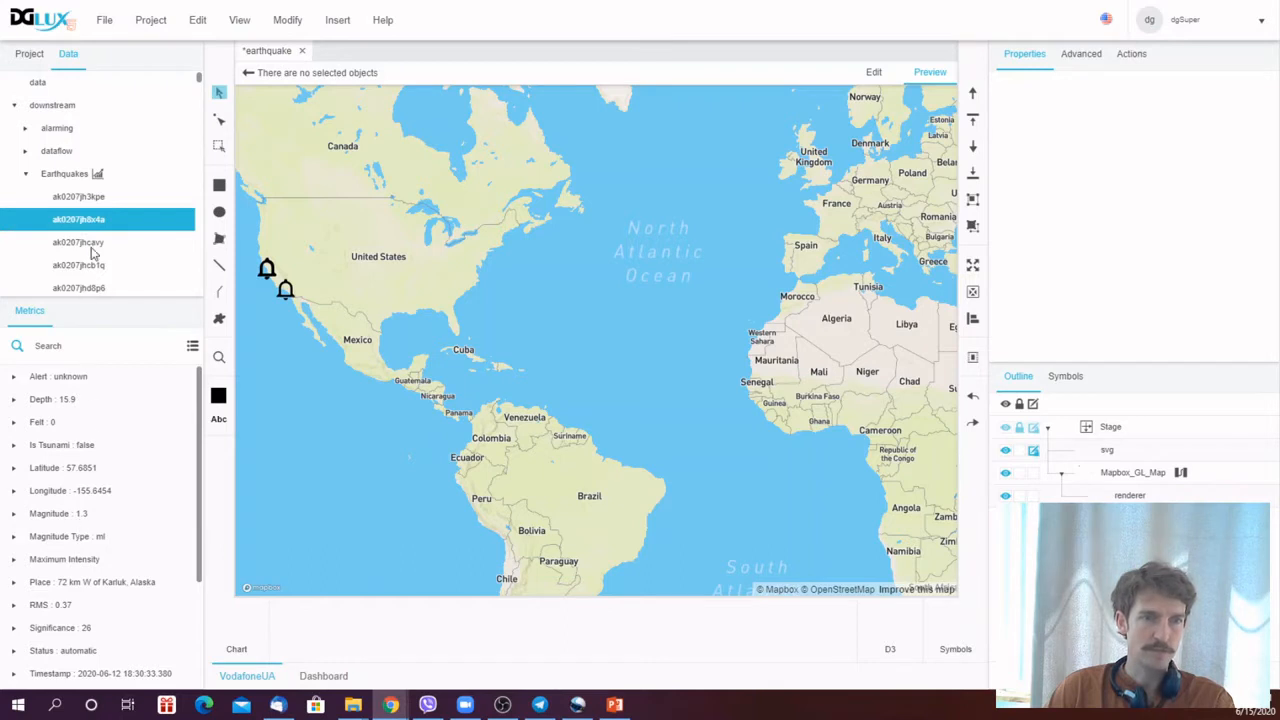
click(91, 247)
click(66, 176)
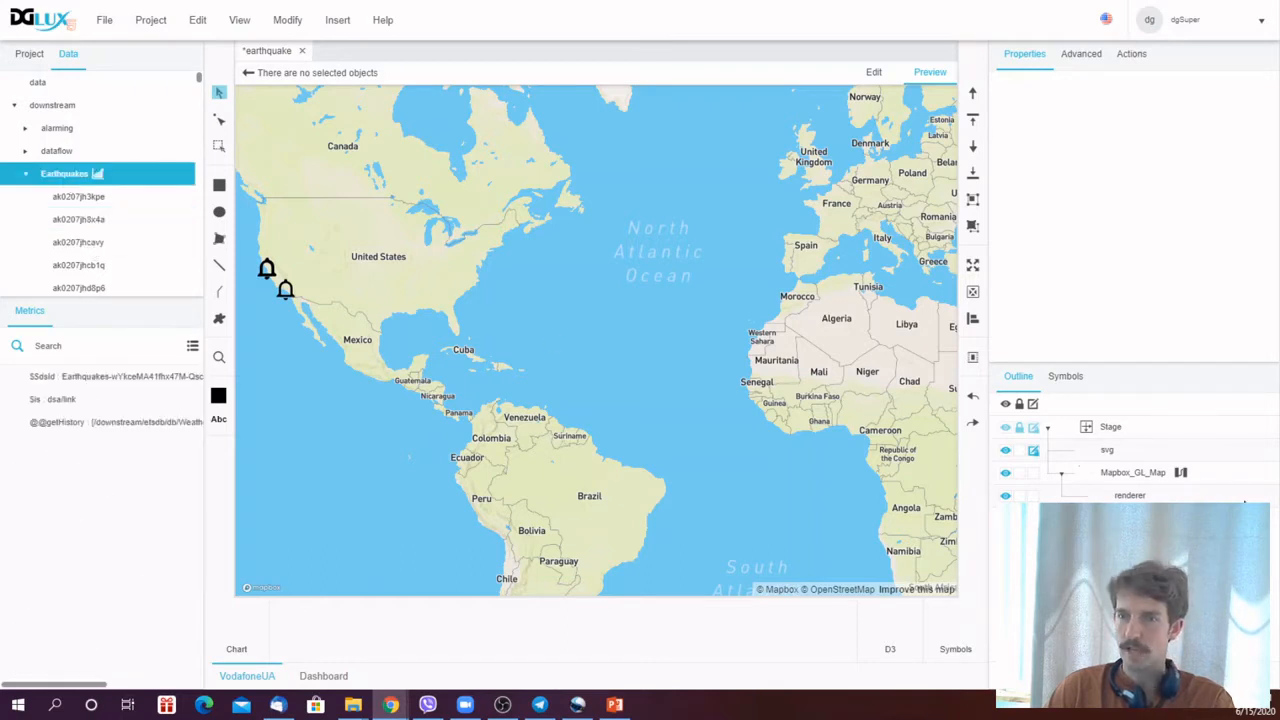
- Reopen the map's dataflow and add a Get_All action block from the Earthquakes node
click(1159, 476)
click(1181, 475)
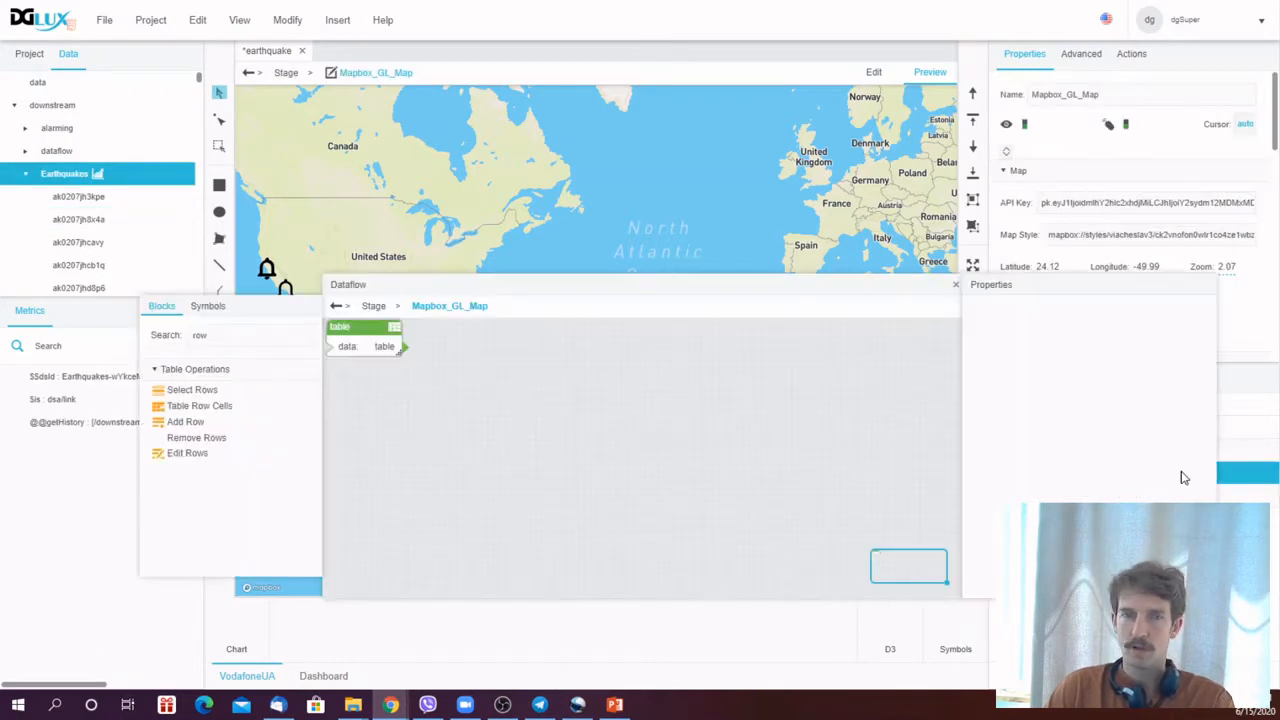
drag(556, 288, 544, 256)
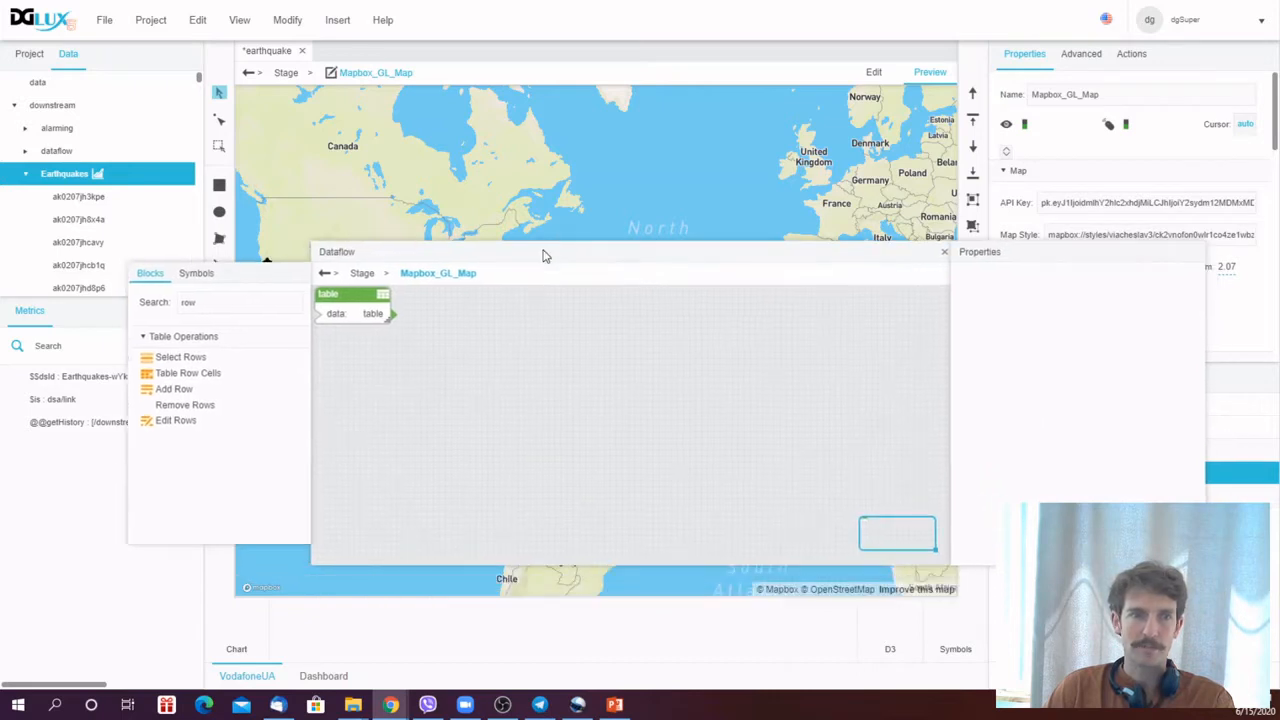
right_click(67, 176)
mouse_move(92, 190)
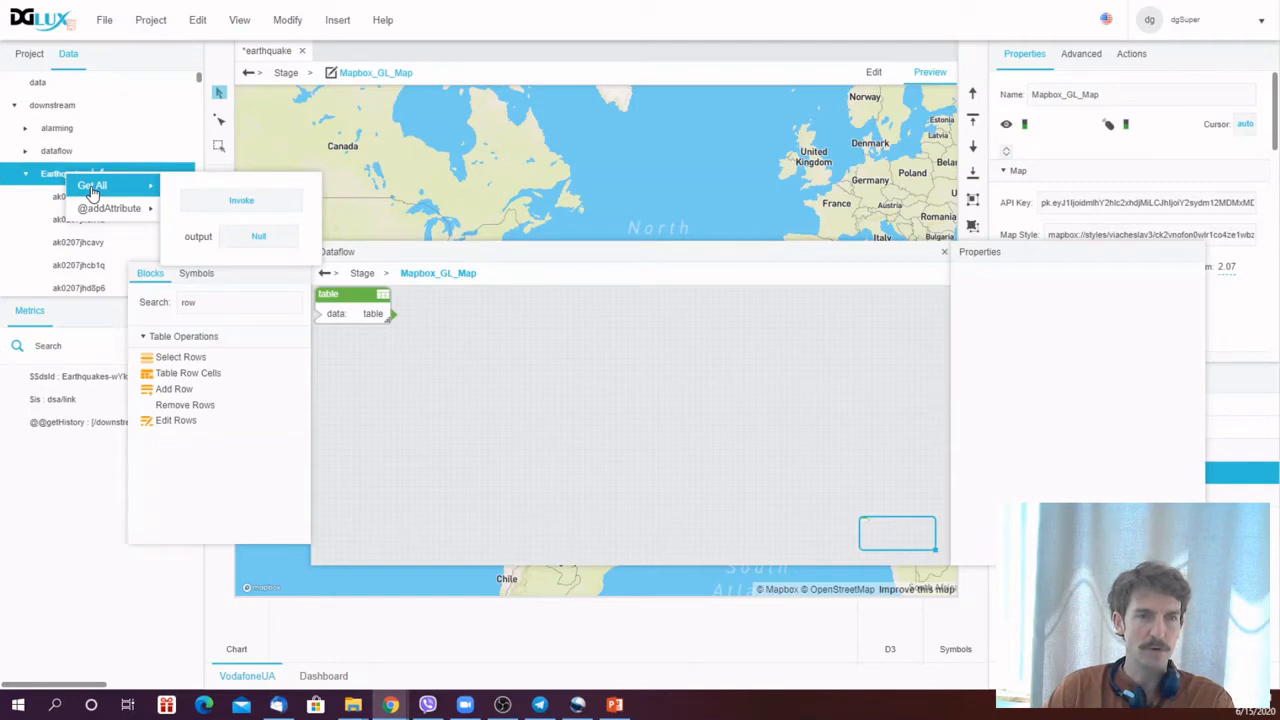
drag(92, 190, 482, 440)
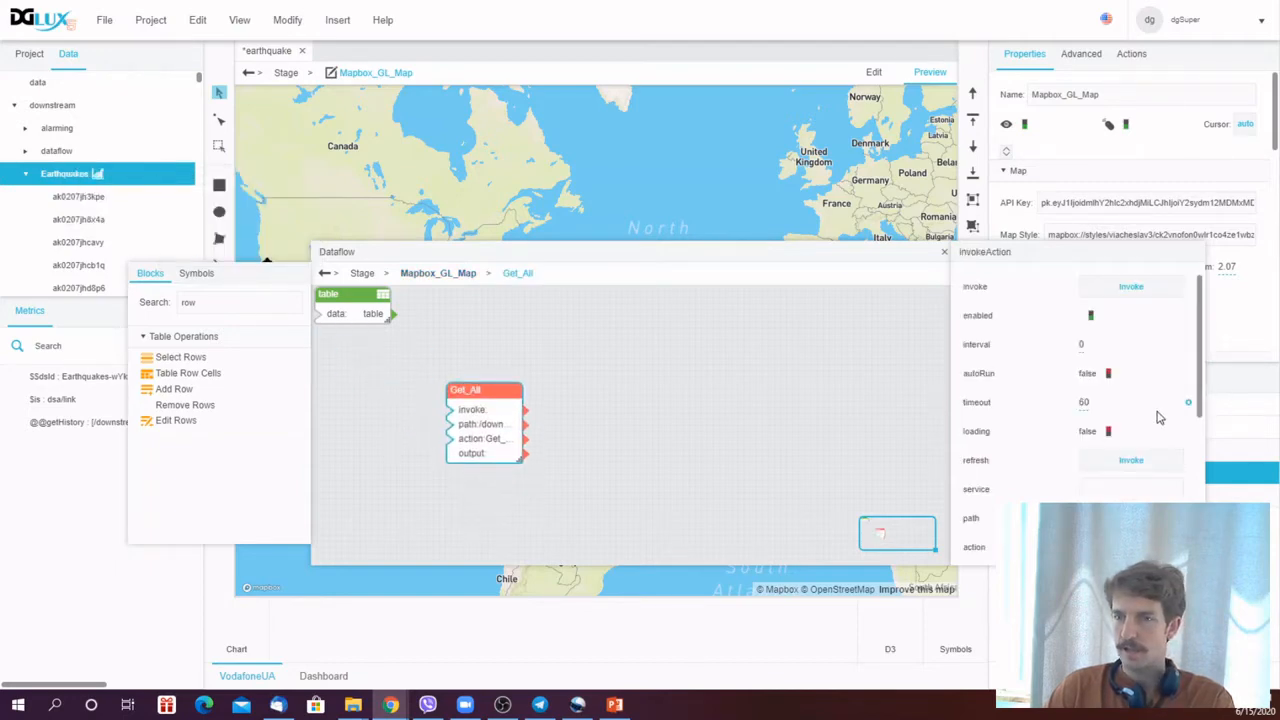
- Invoke the Get_All block and view its output table
scroll(1160, 418, down, 3)
scroll(1150, 460, up, 3)
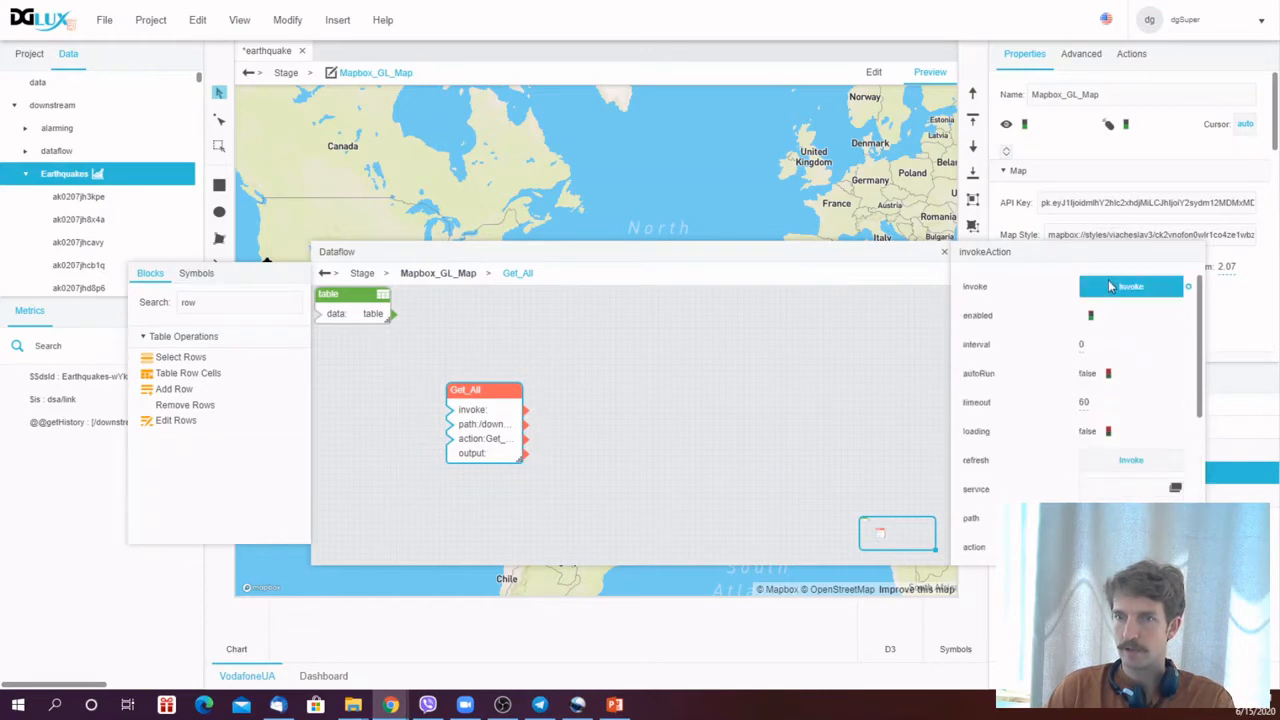
click(1131, 286)
scroll(1150, 420, down, 3)
click(1175, 480)
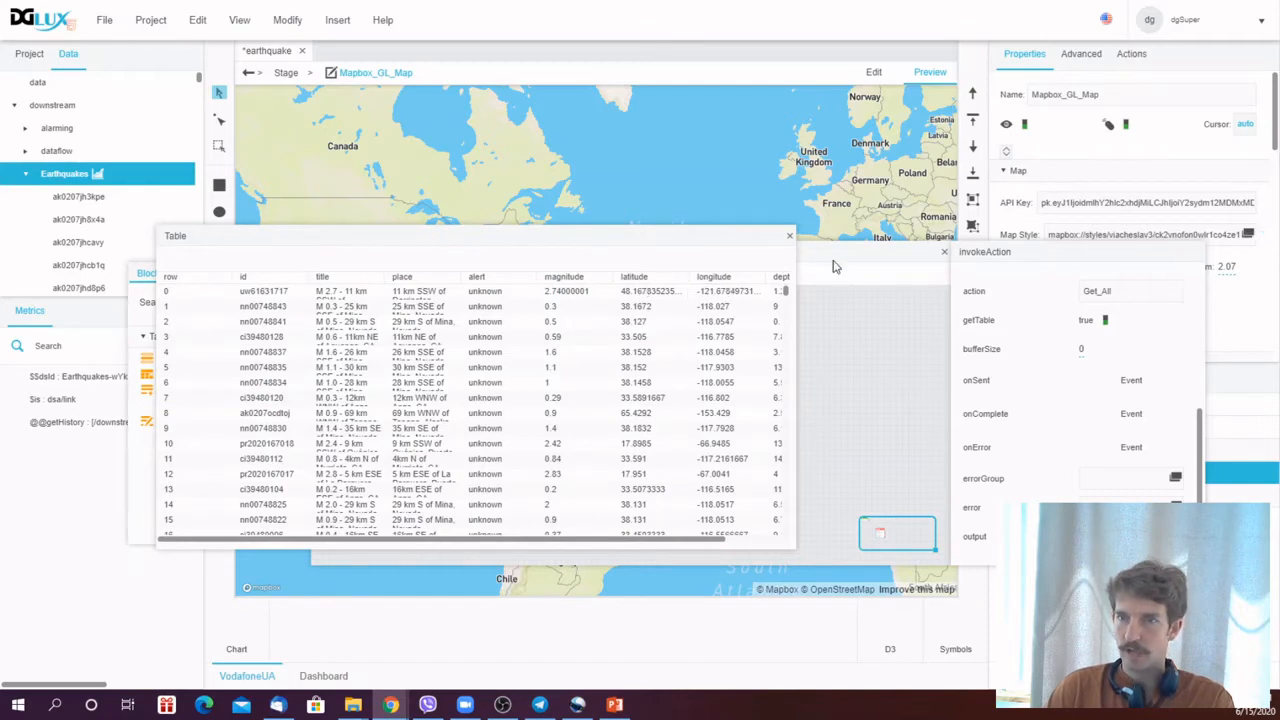
click(789, 236)
- Bind the Get_All output table to the map's Repeater Data property and close the dataflow
drag(886, 258, 679, 179)
scroll(1276, 133, down, 5)
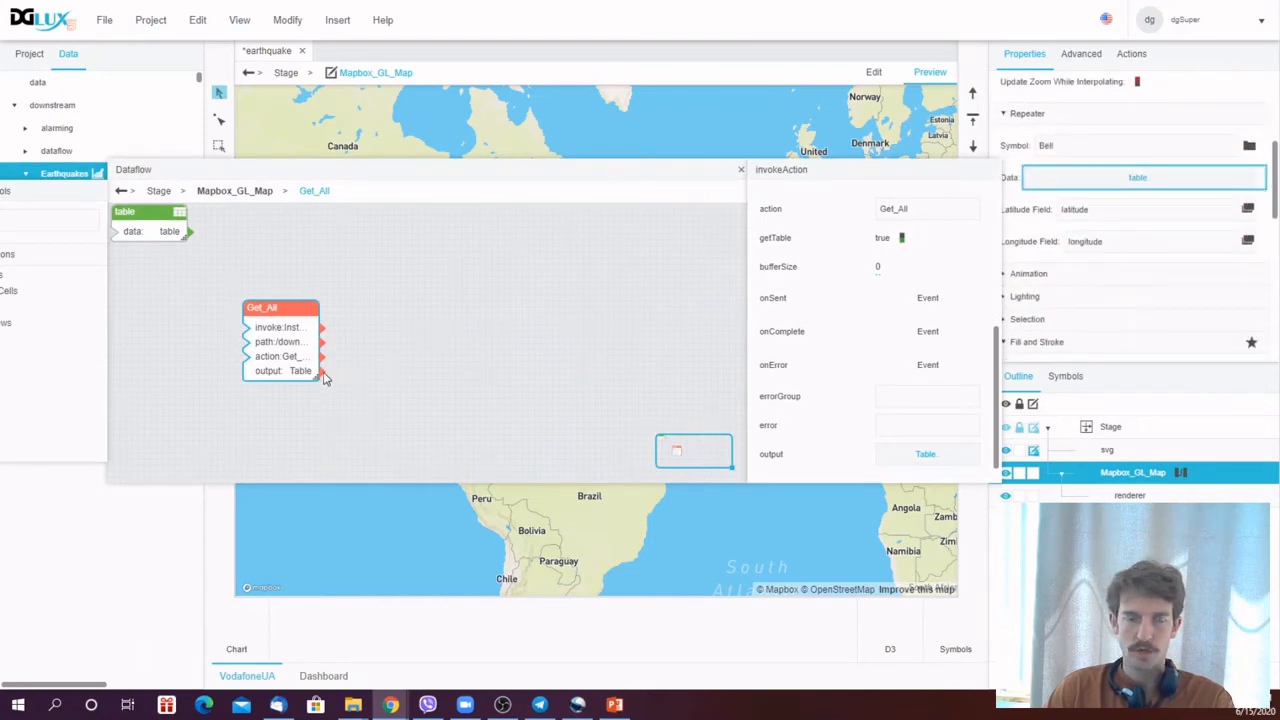
drag(325, 378, 1113, 184)
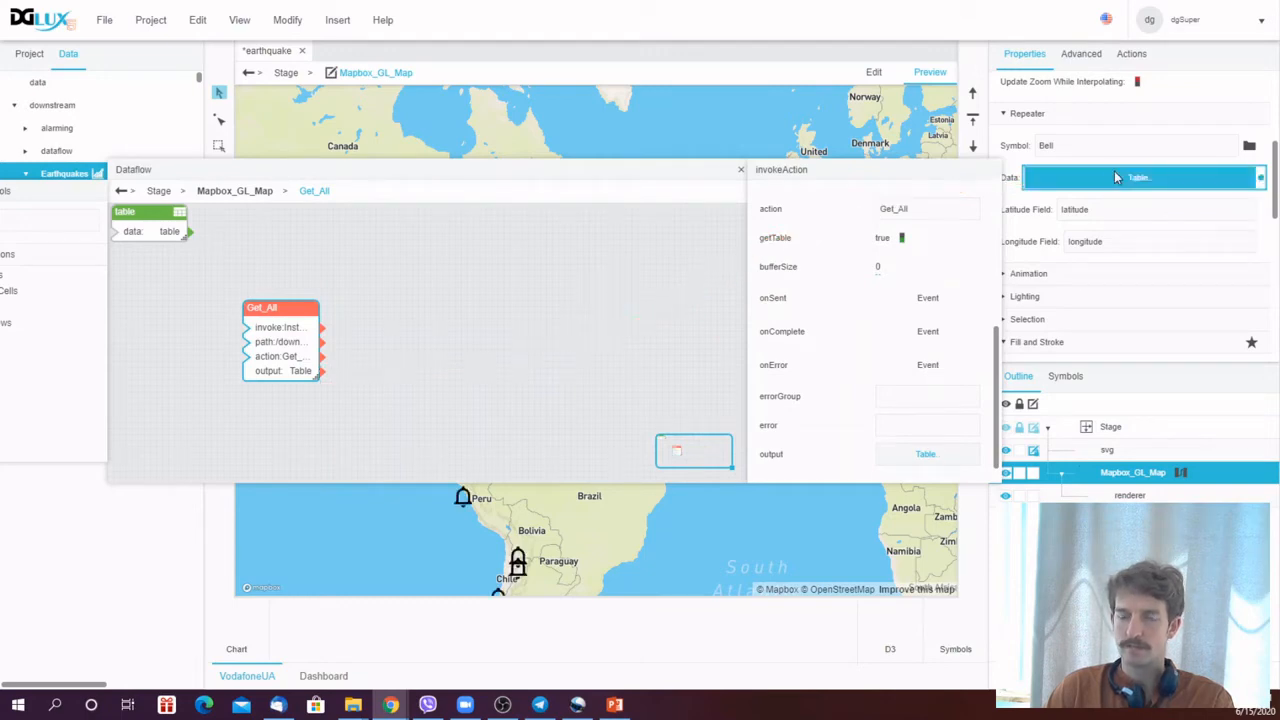
click(740, 172)
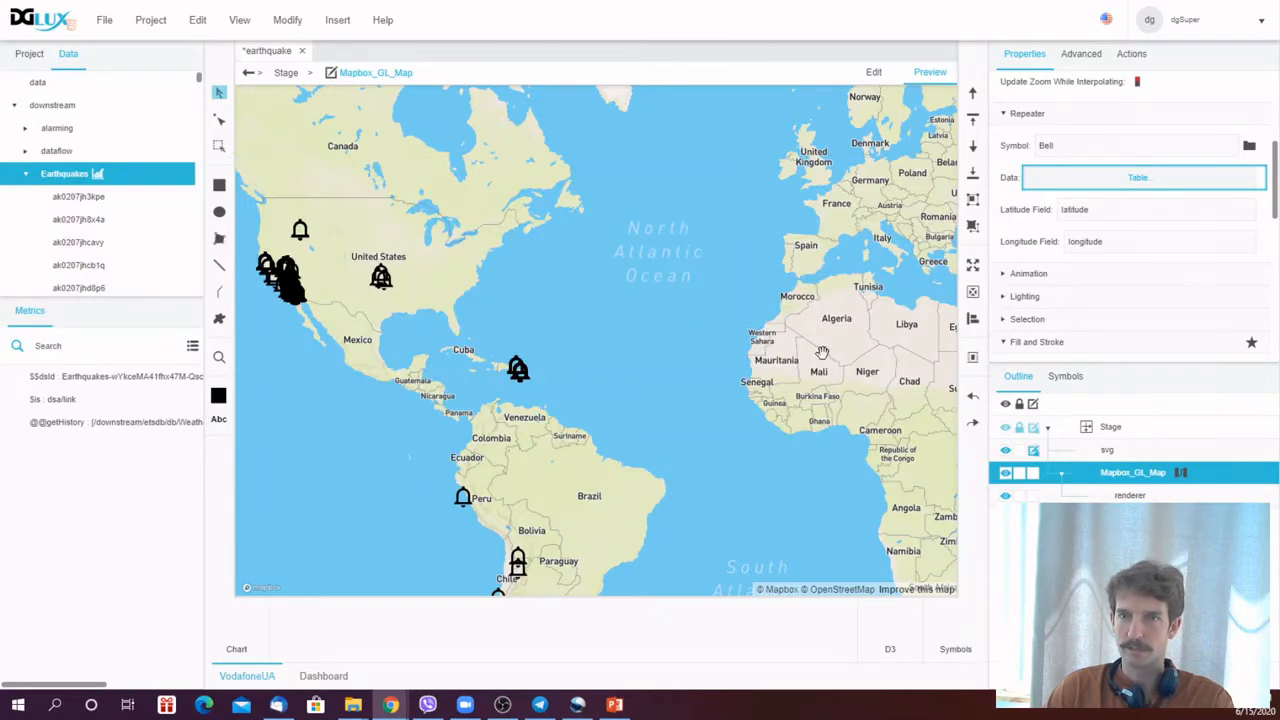
- Zoom and pan around the map to examine the bell markers placed at earthquake locations
scroll(814, 352, down, 3)
drag(803, 344, 748, 382)
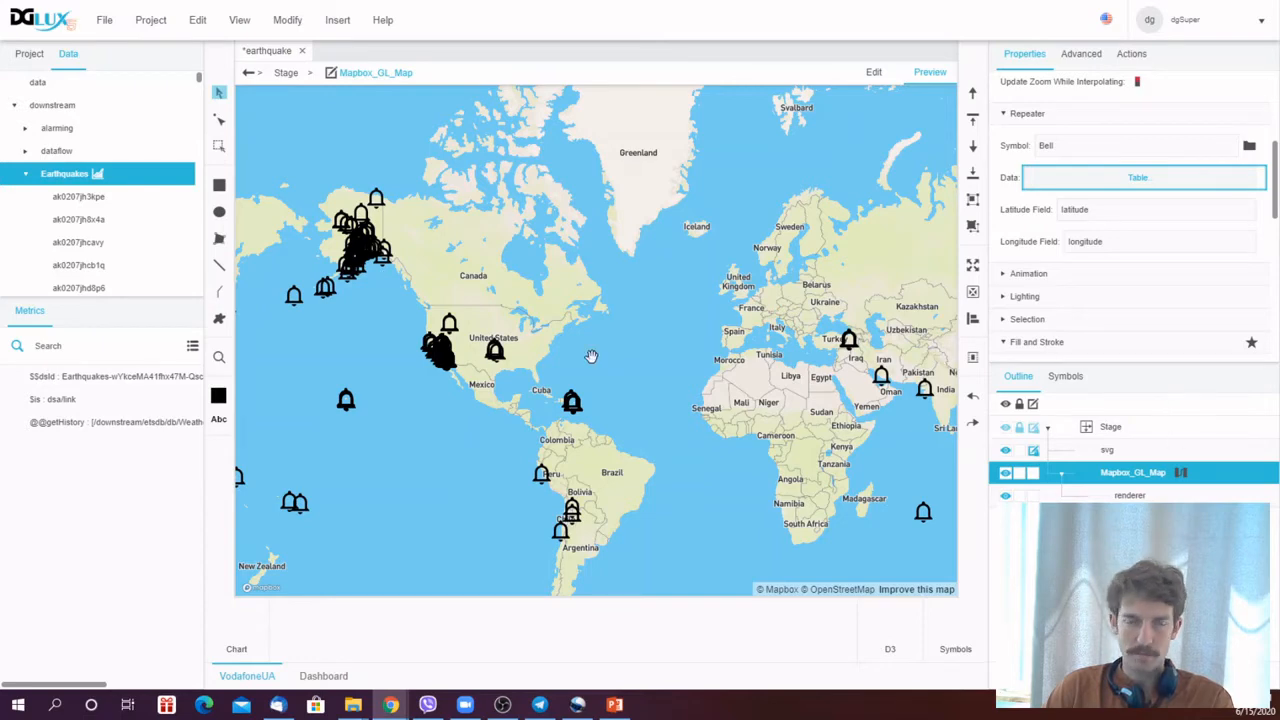
scroll(608, 373, down, 5)
scroll(608, 372, up, 5)
scroll(608, 373, up, 2)
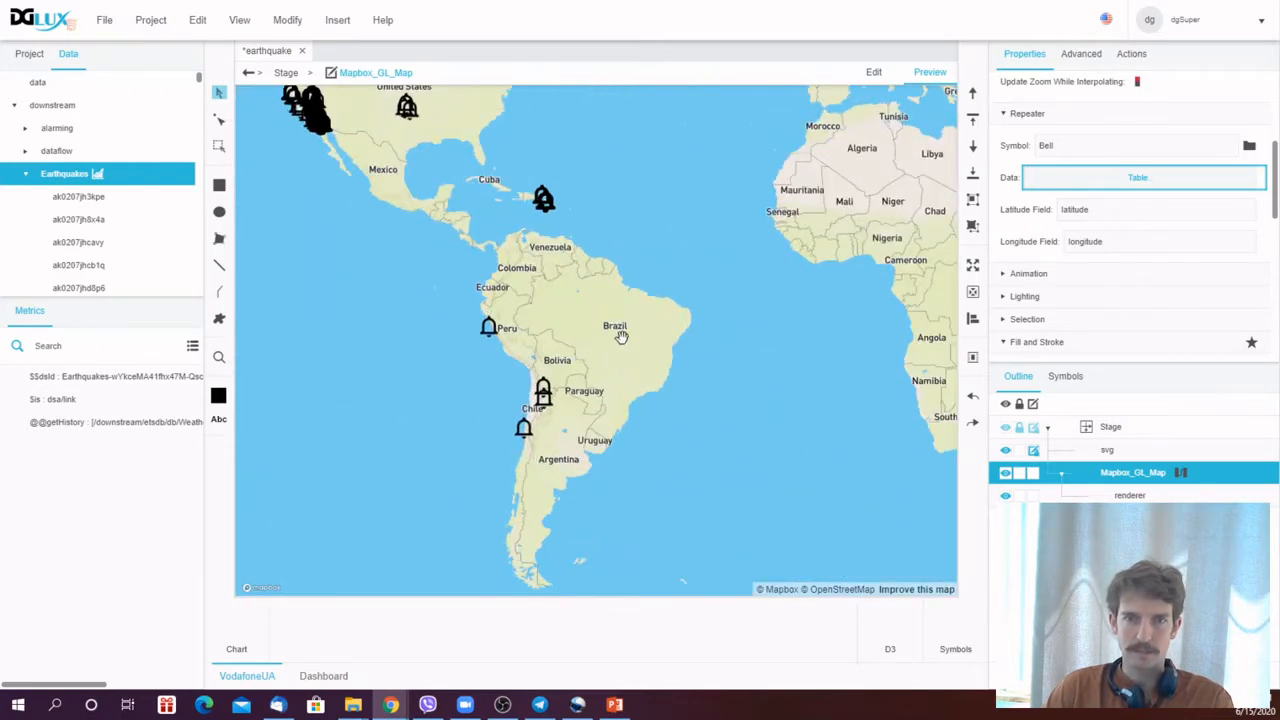
scroll(610, 357, up, 2)
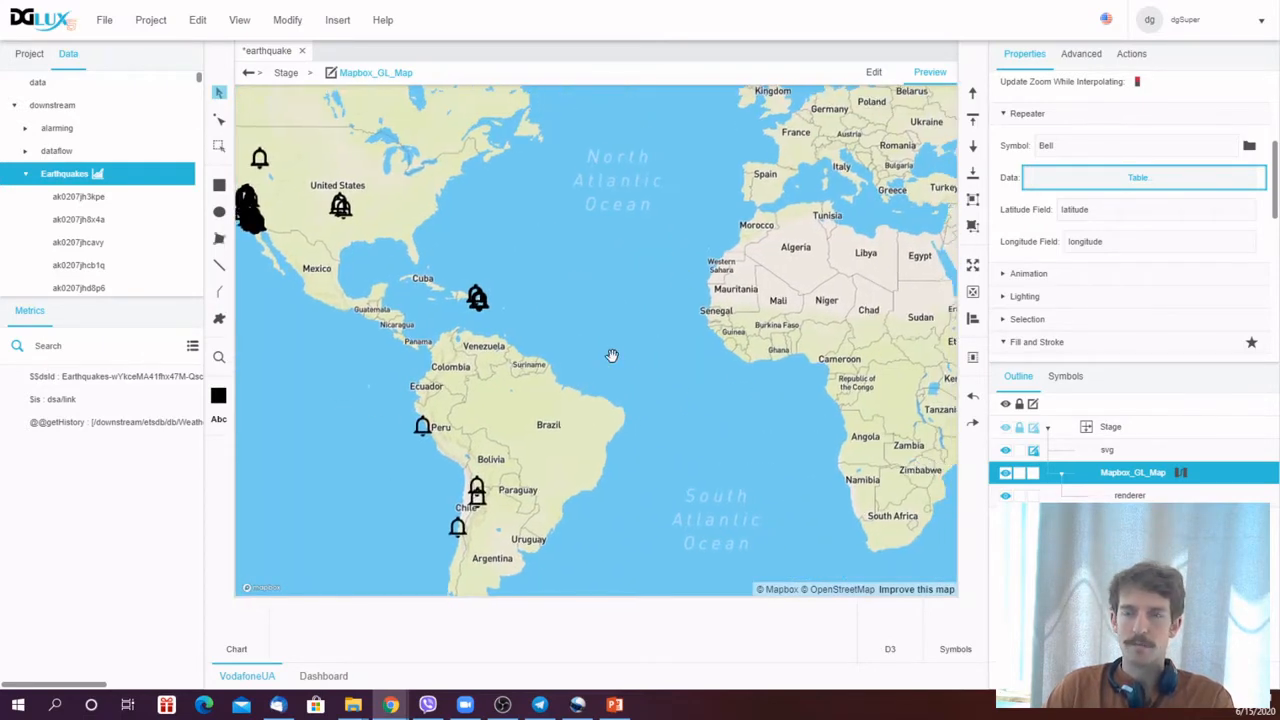
scroll(610, 357, down, 2)
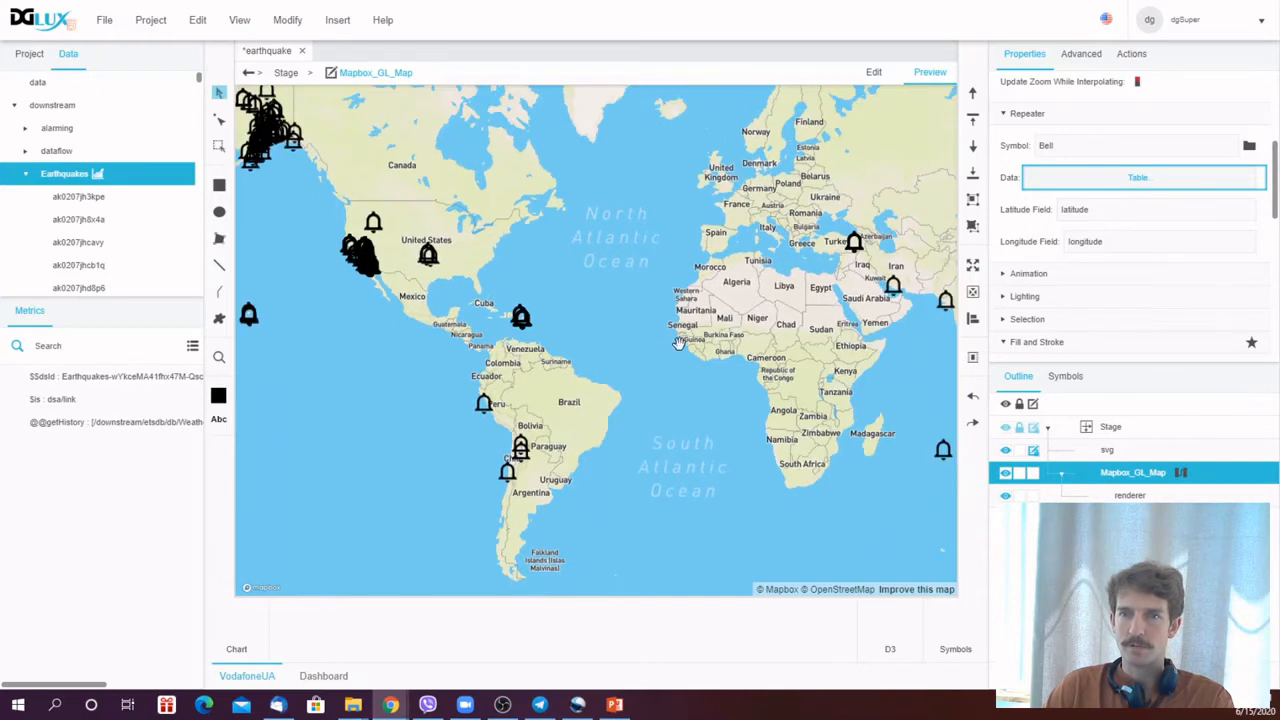
- Add a Filter block to the map's dataflow and connect the Get_All output table to its input
click(1181, 472)
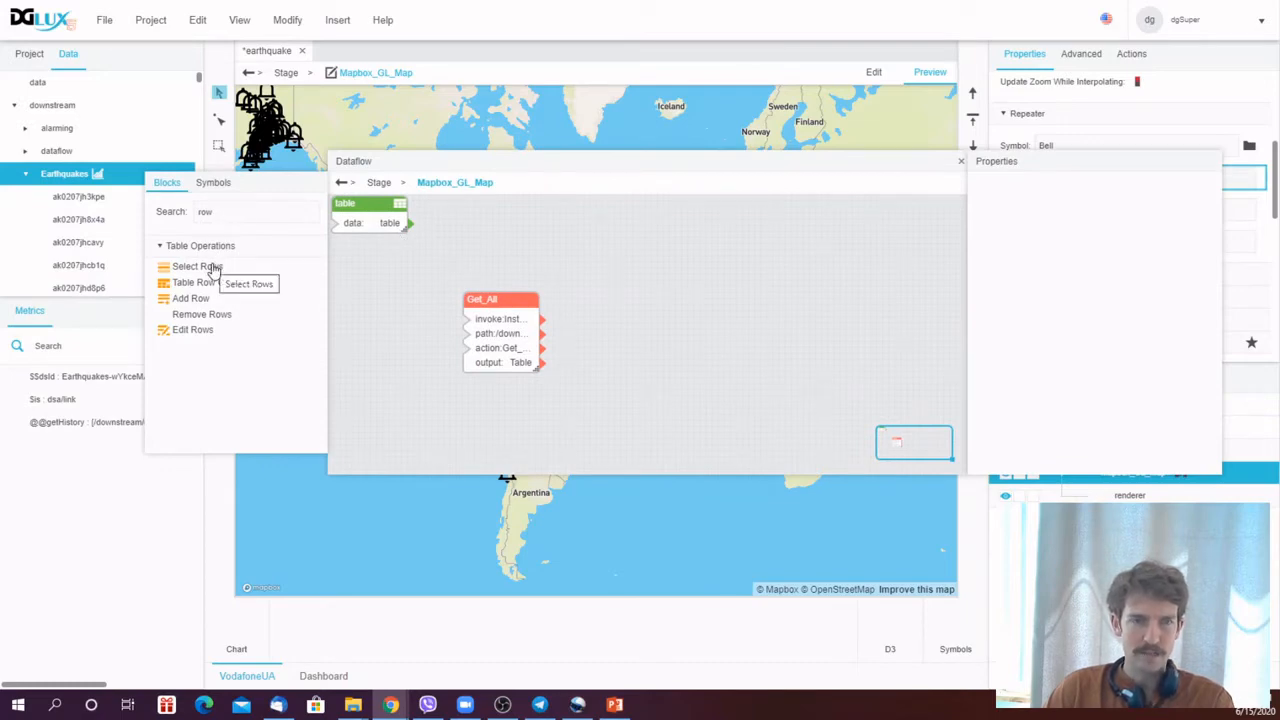
click(230, 213)
text(fil)
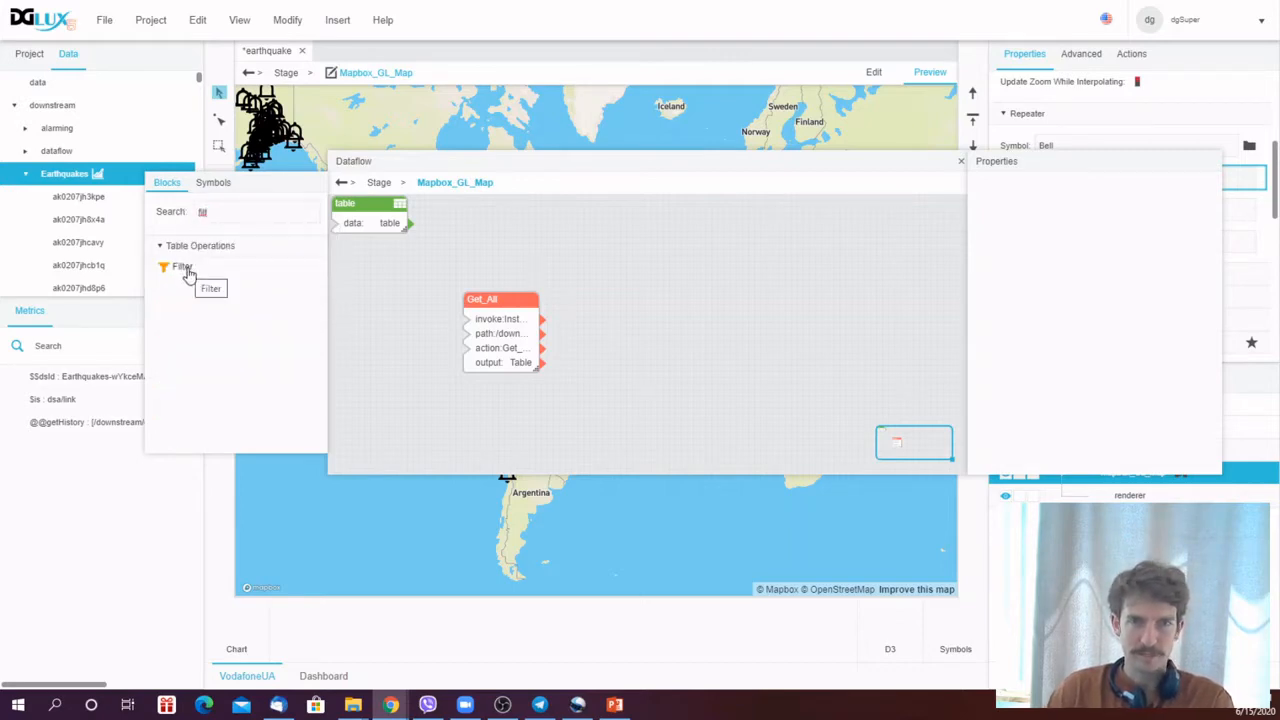
double_click(200, 275)
drag(338, 204, 627, 285)
drag(541, 362, 623, 303)
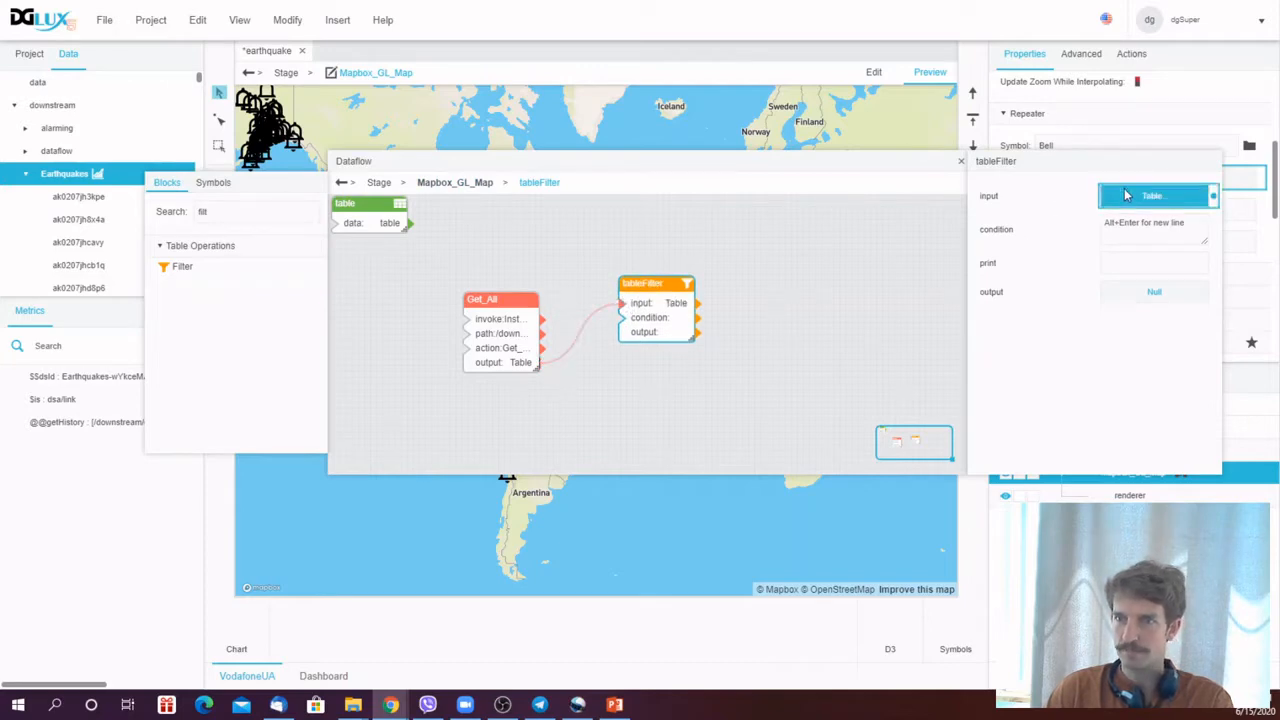
- Set the filter condition to magnitude>3, inspecting the input and filtered output tables, and close the dataflow
click(1130, 195)
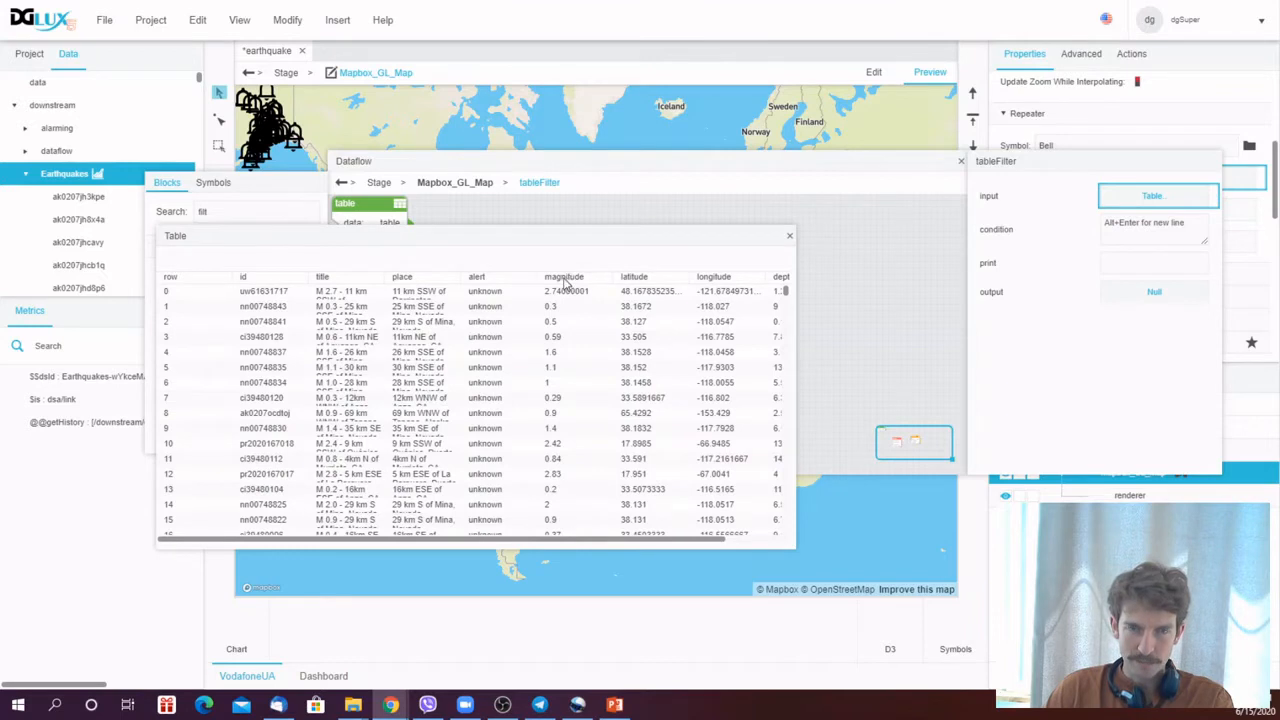
click(790, 237)
text(magnitude>3)
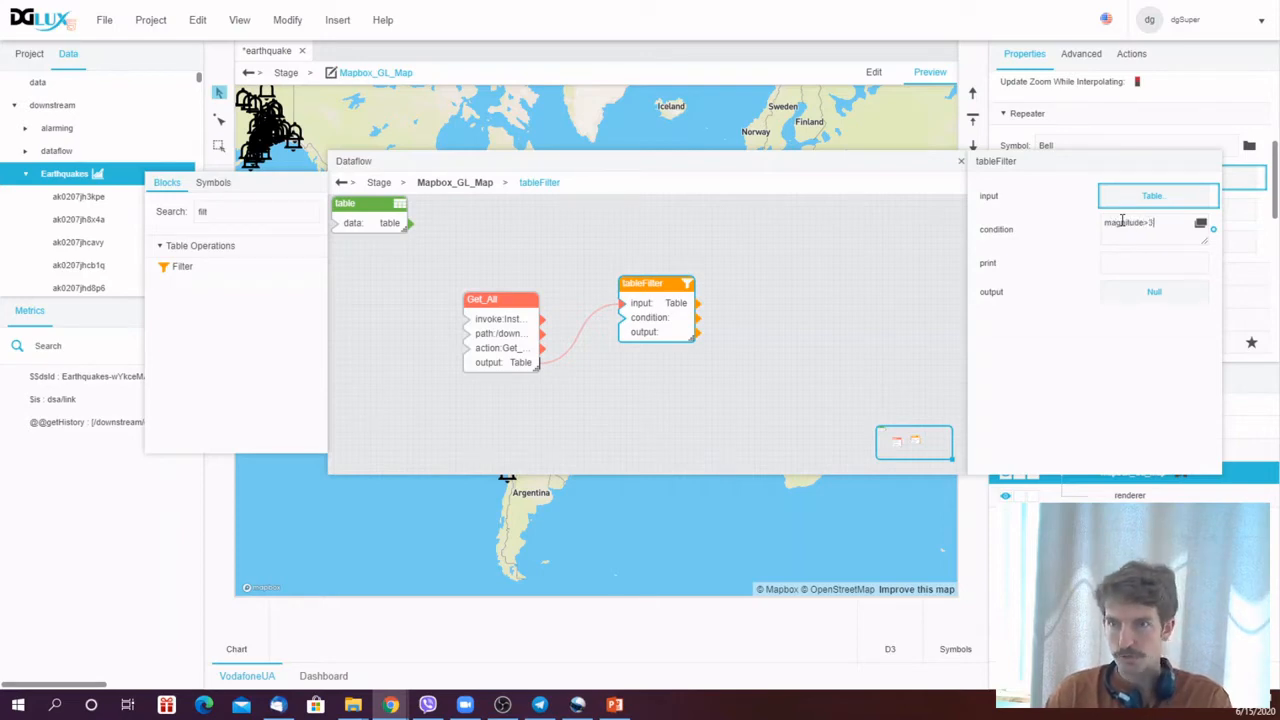
click(1165, 293)
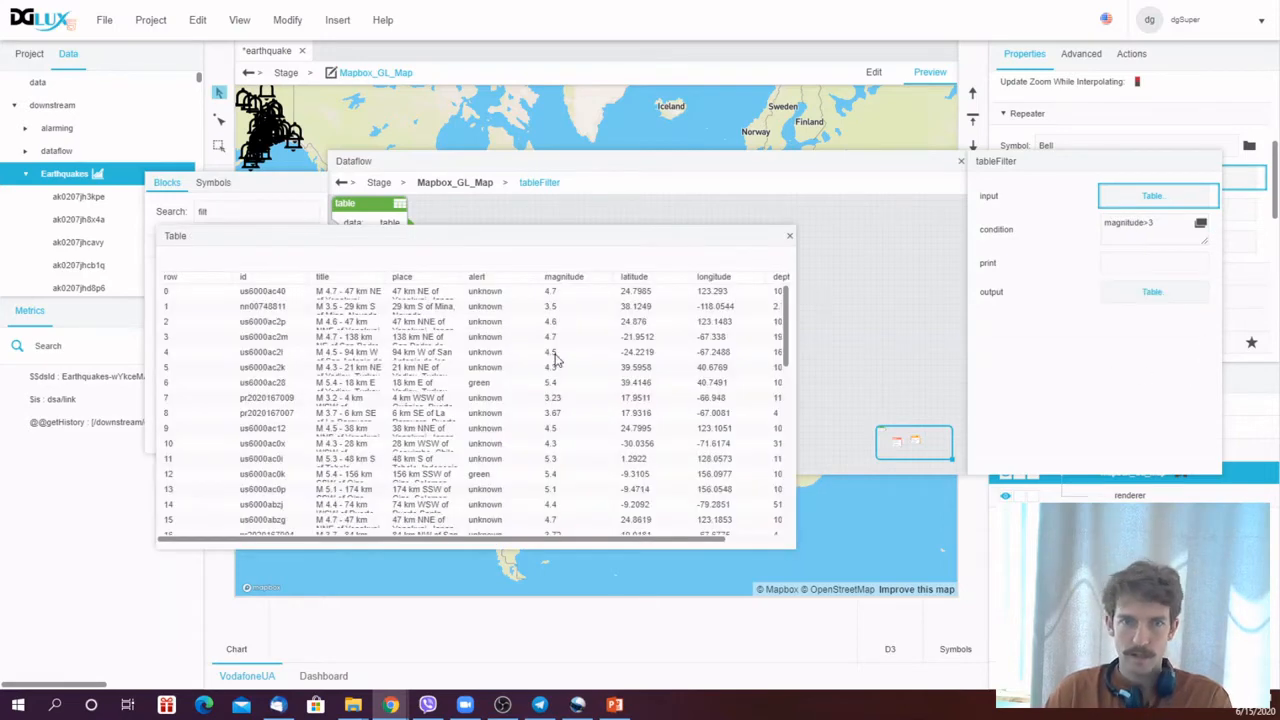
scroll(604, 322, down, 5)
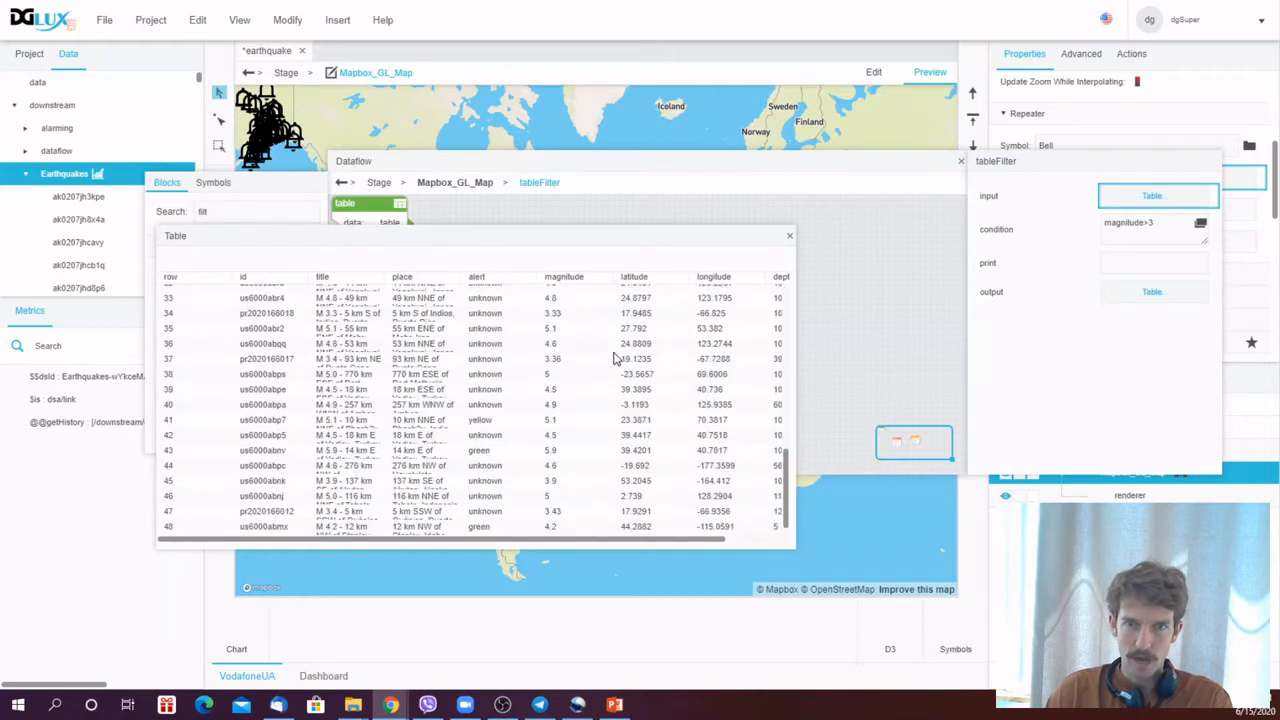
click(790, 238)
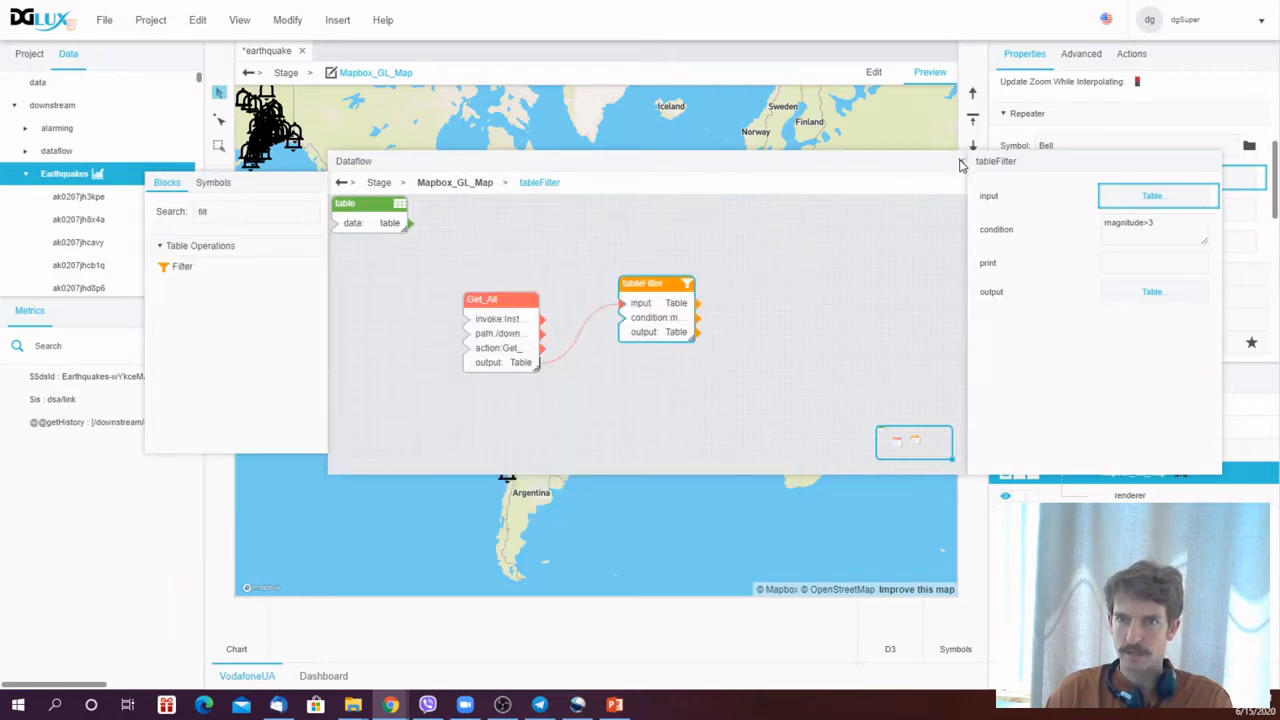
click(959, 163)
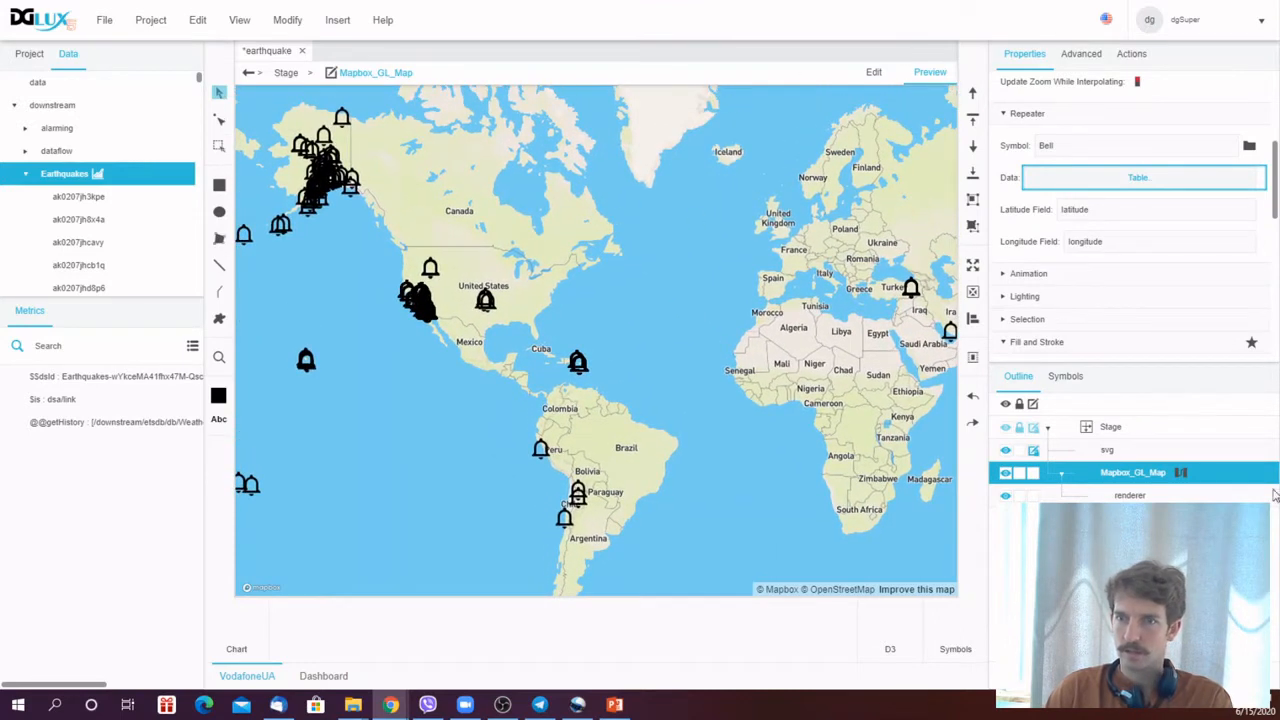
- Bind the filter block's output to the map's Repeater Data property and close the dataflow
click(1181, 473)
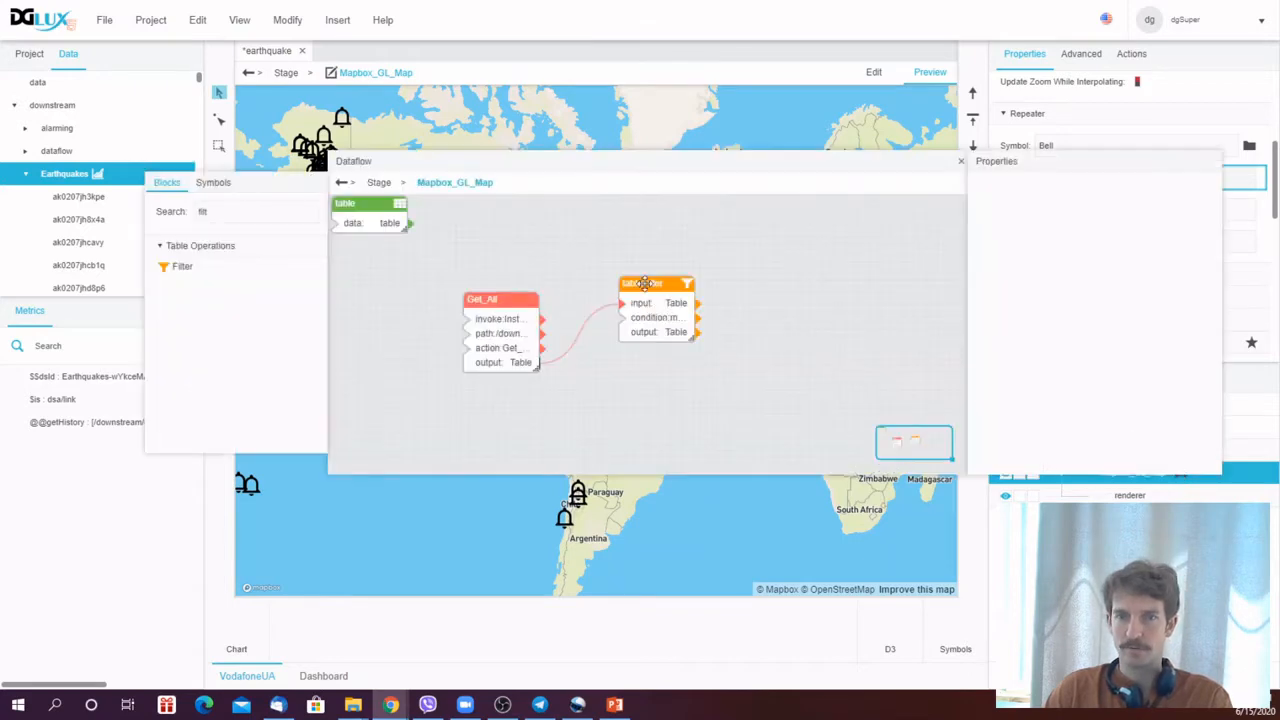
drag(866, 174, 646, 177)
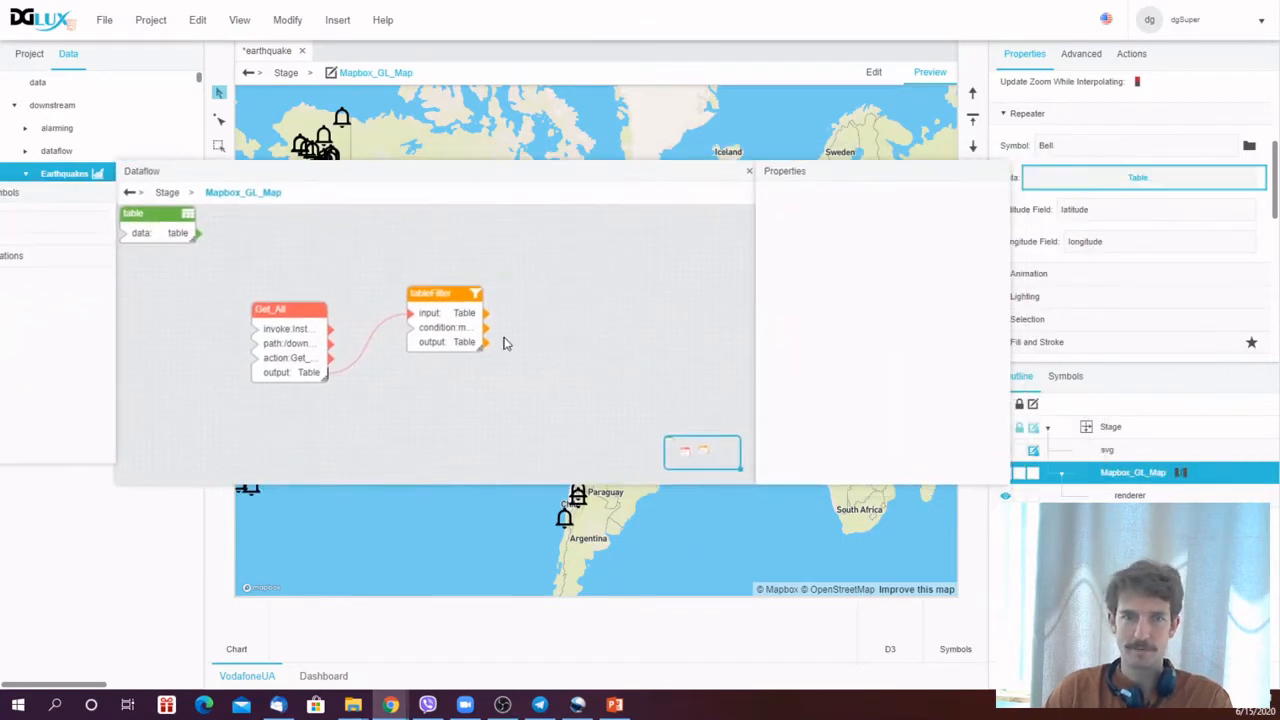
drag(484, 346, 1121, 186)
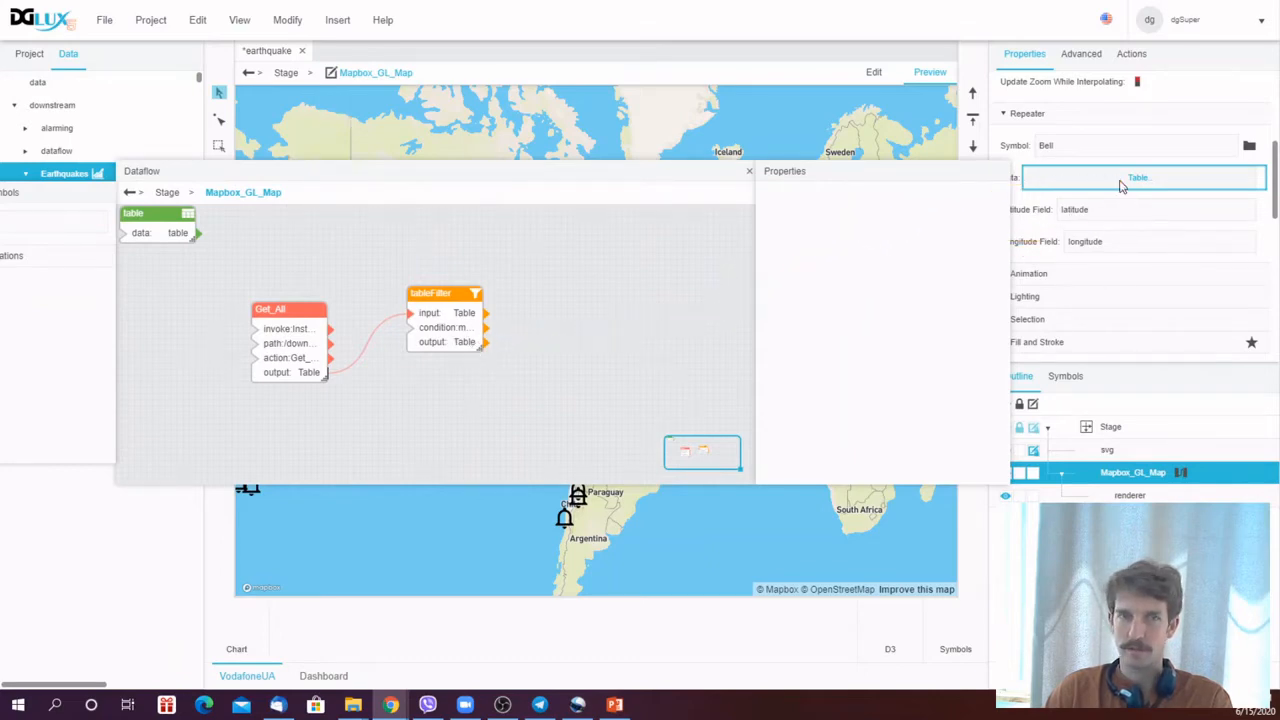
click(750, 173)
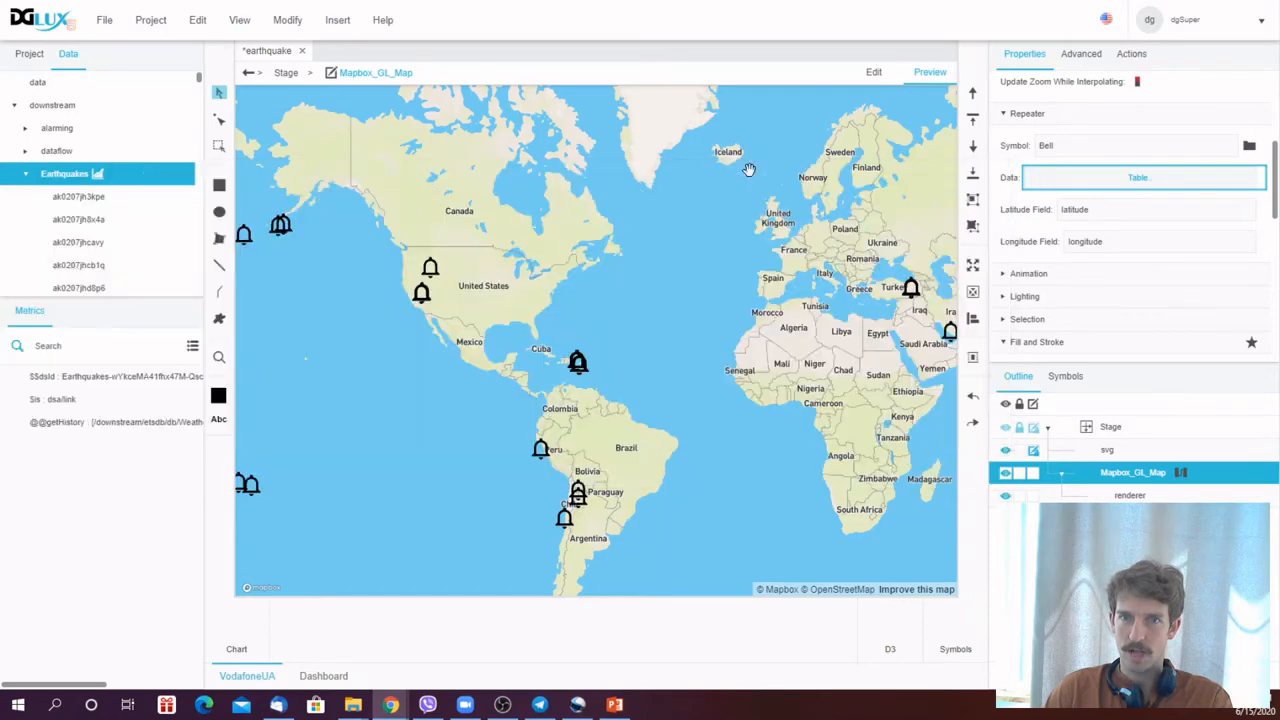
- Open the Bell symbol for editing and add a number parameter named magnitude
drag(845, 382, 416, 405)
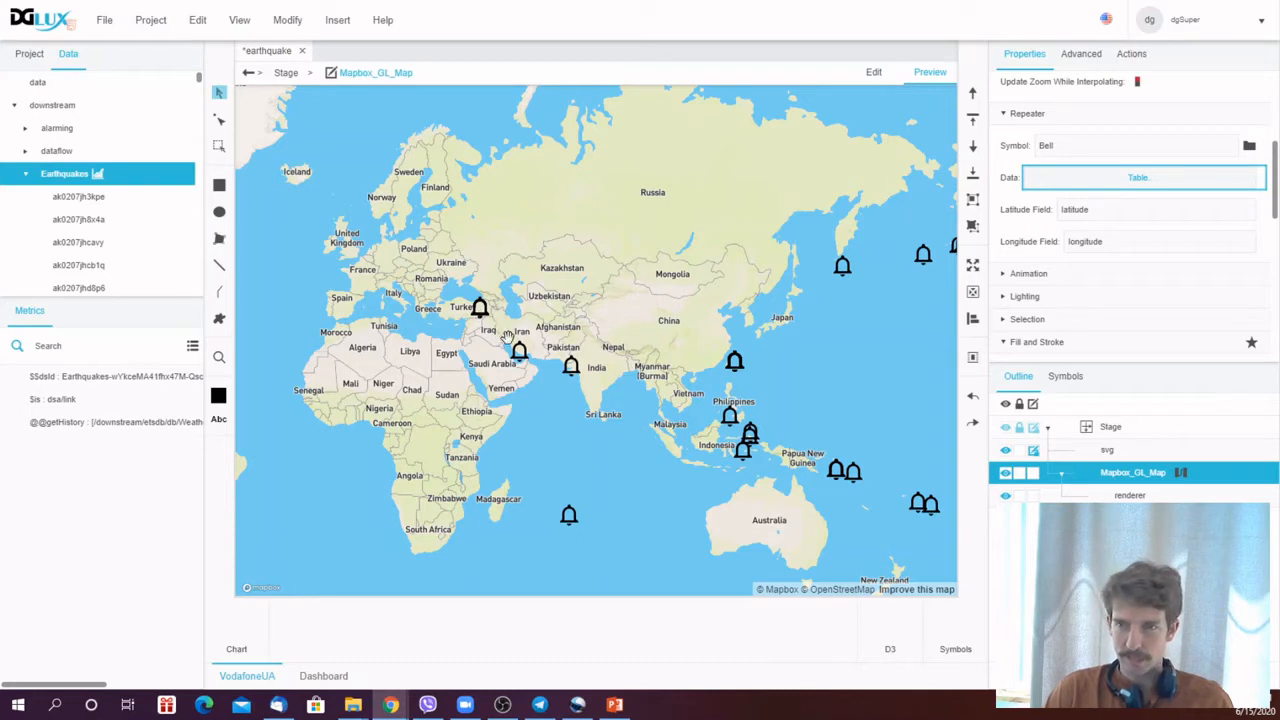
click(1130, 495)
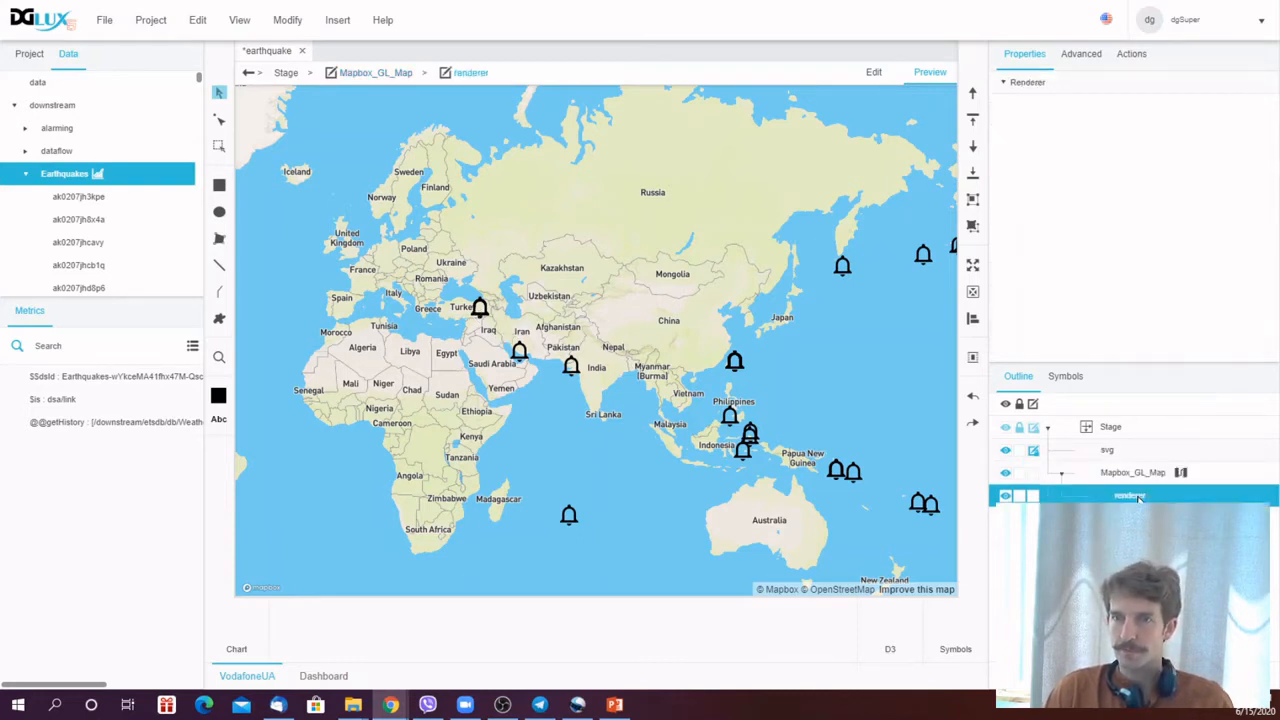
mouse_move(1130, 511)
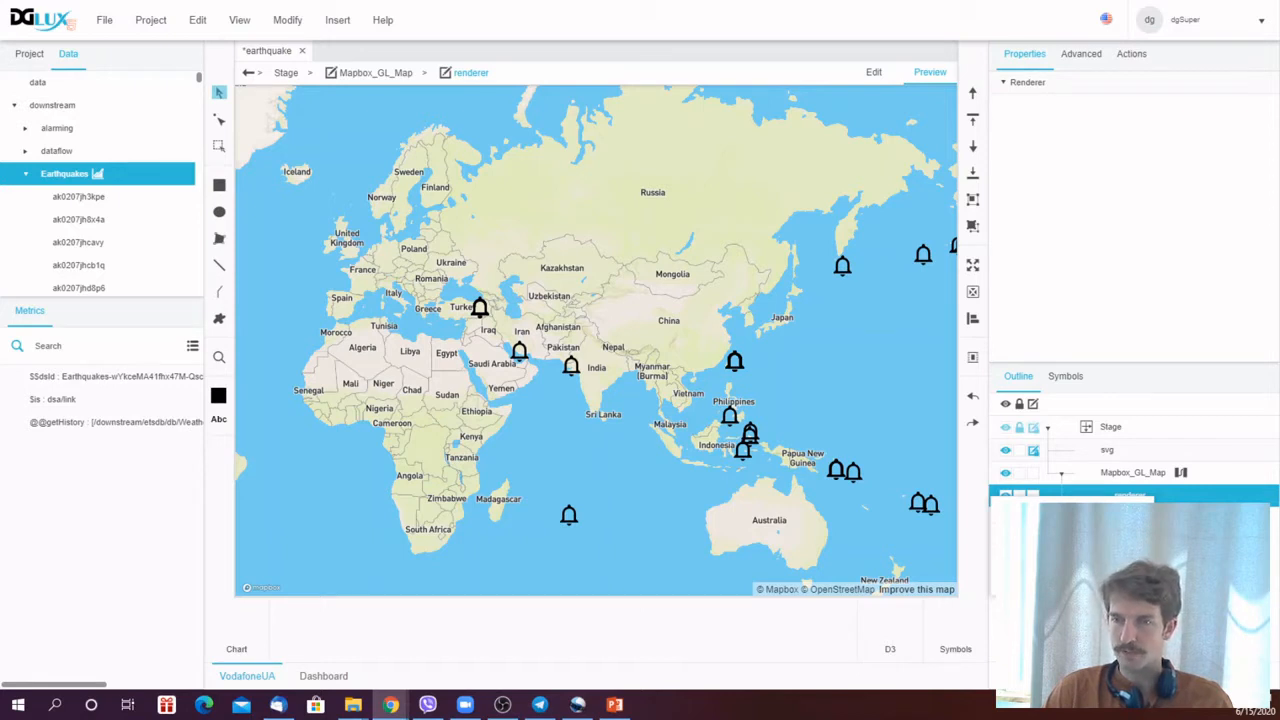
click(1075, 559)
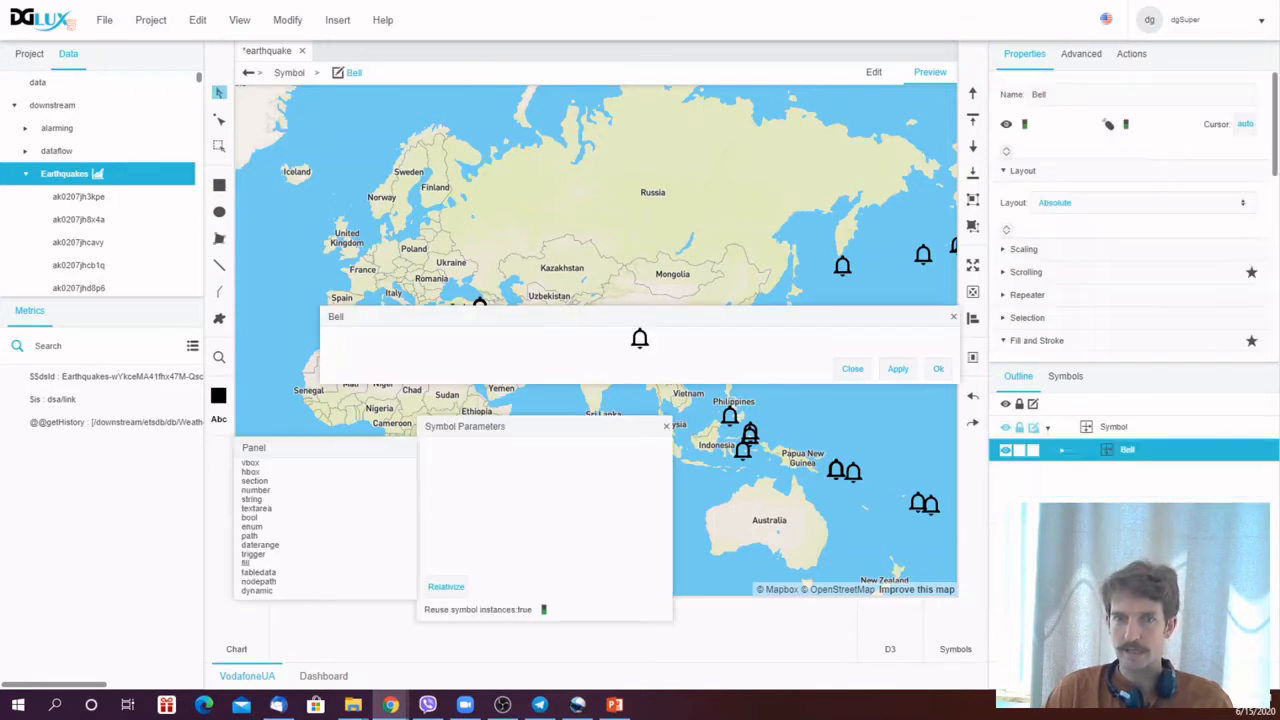
drag(518, 437, 462, 141)
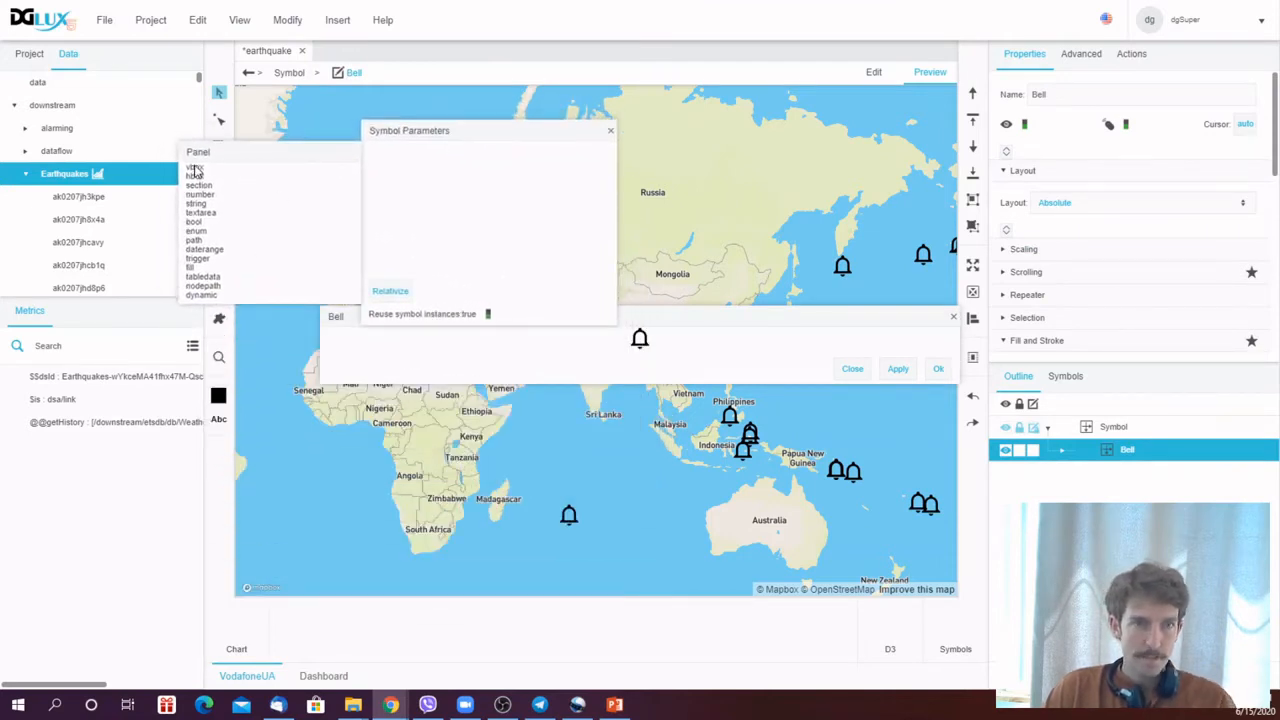
drag(199, 196, 428, 177)
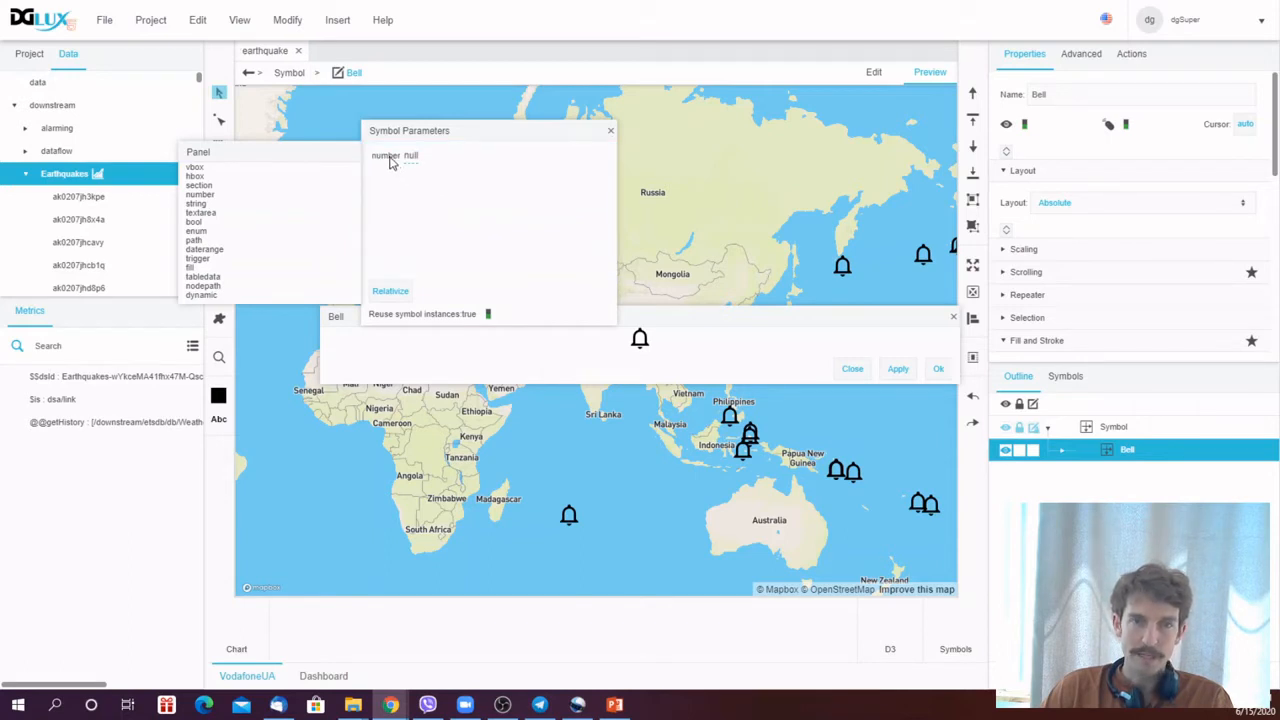
double_click(386, 156)
text(magn)
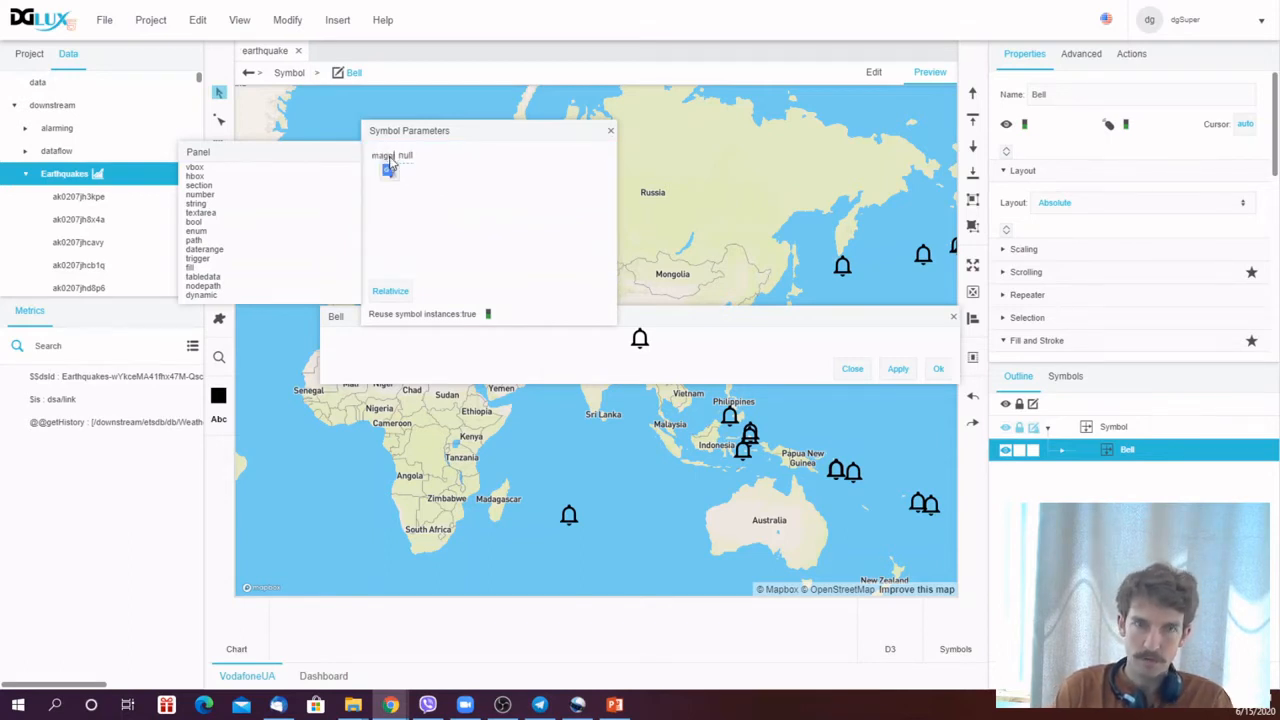
text(itude)
click(447, 205)
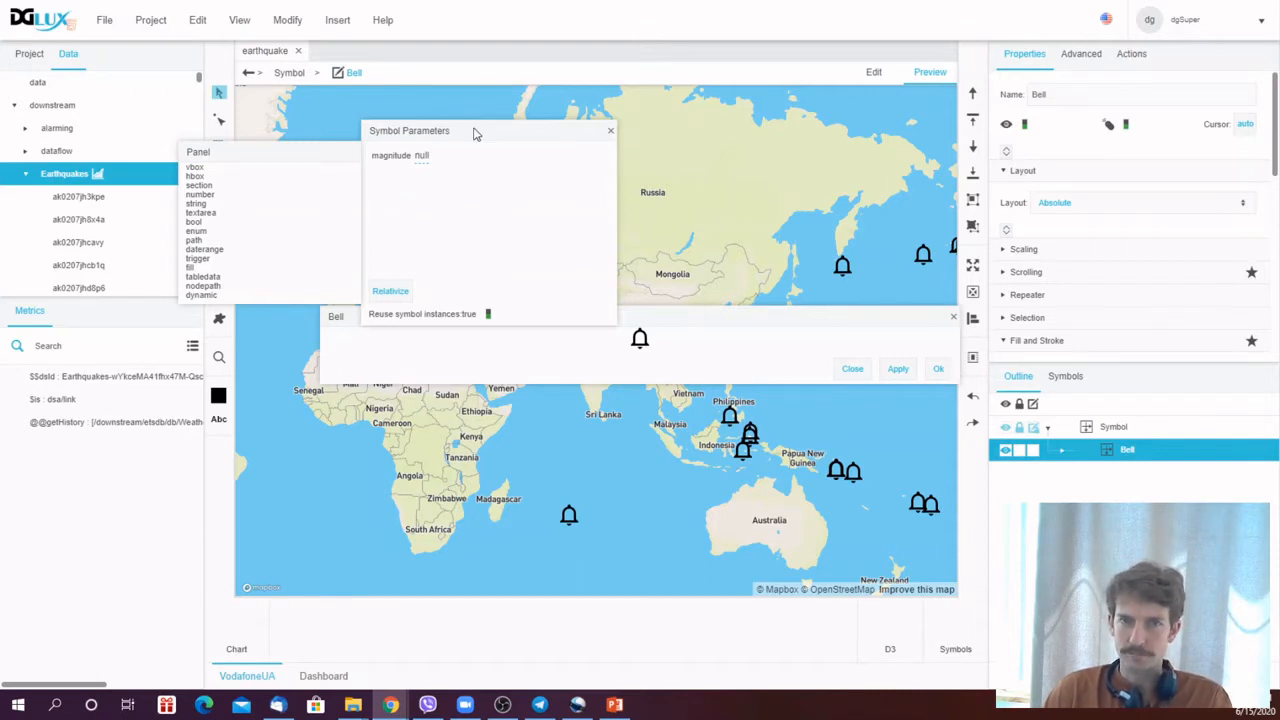
- Insert a Text component inside the Bell symbol
drag(476, 134, 488, 165)
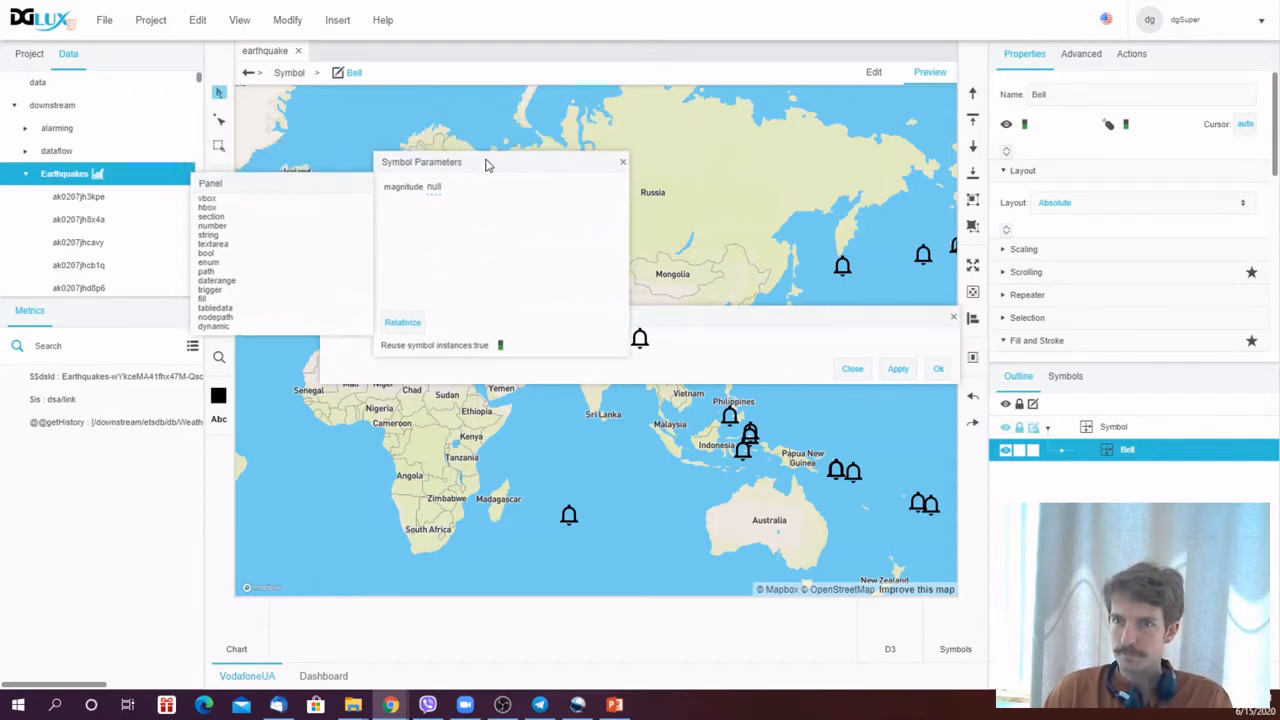
click(1063, 455)
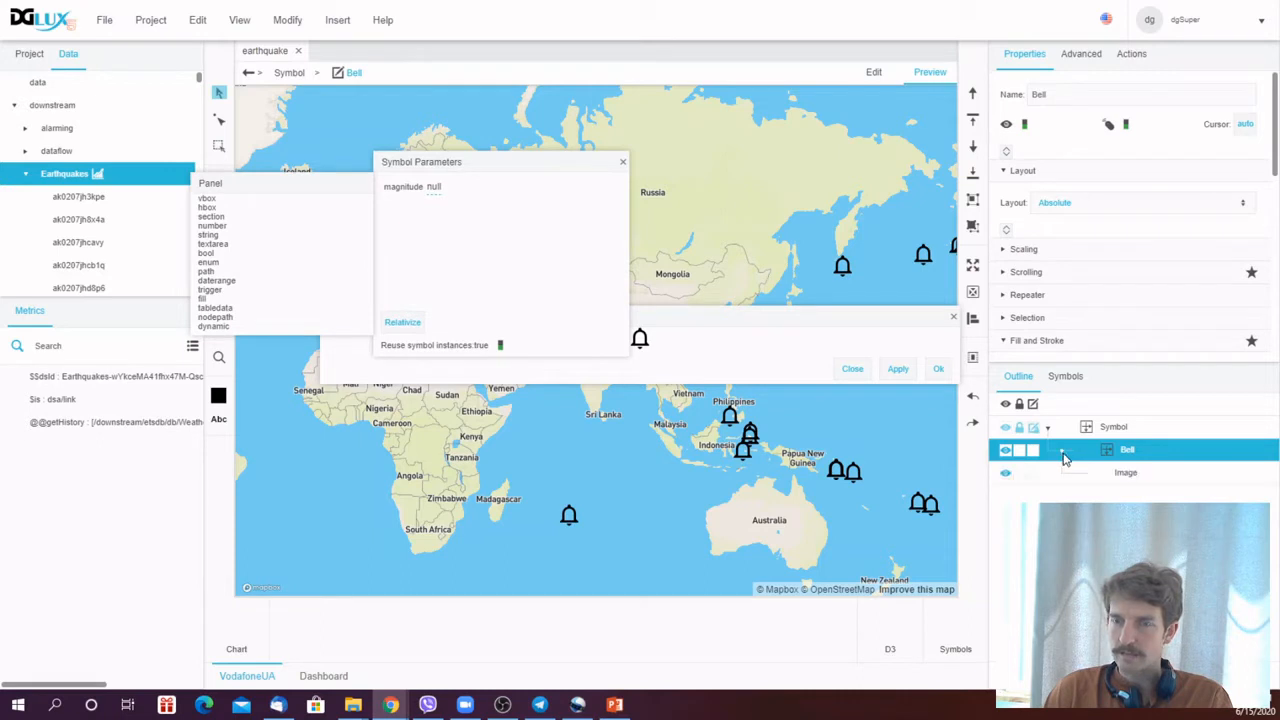
drag(517, 166, 483, 98)
right_click(1127, 450)
mouse_move(1190, 337)
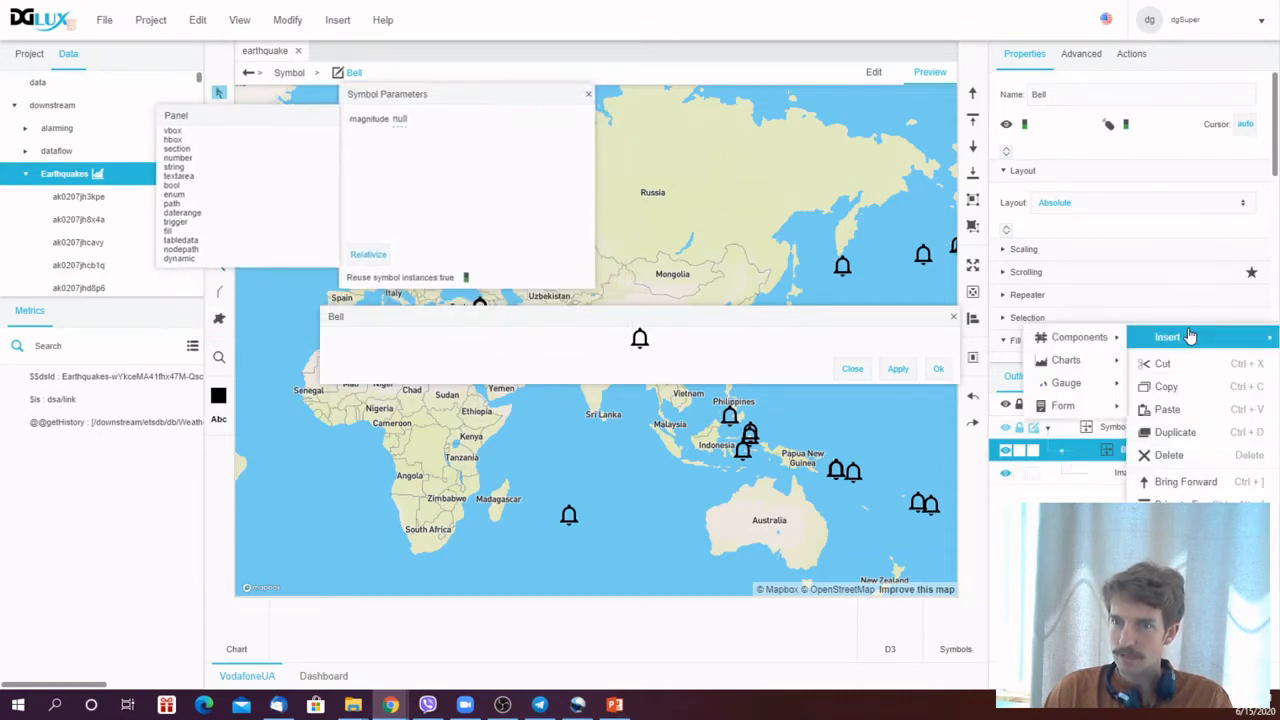
mouse_move(1097, 337)
click(1177, 295)
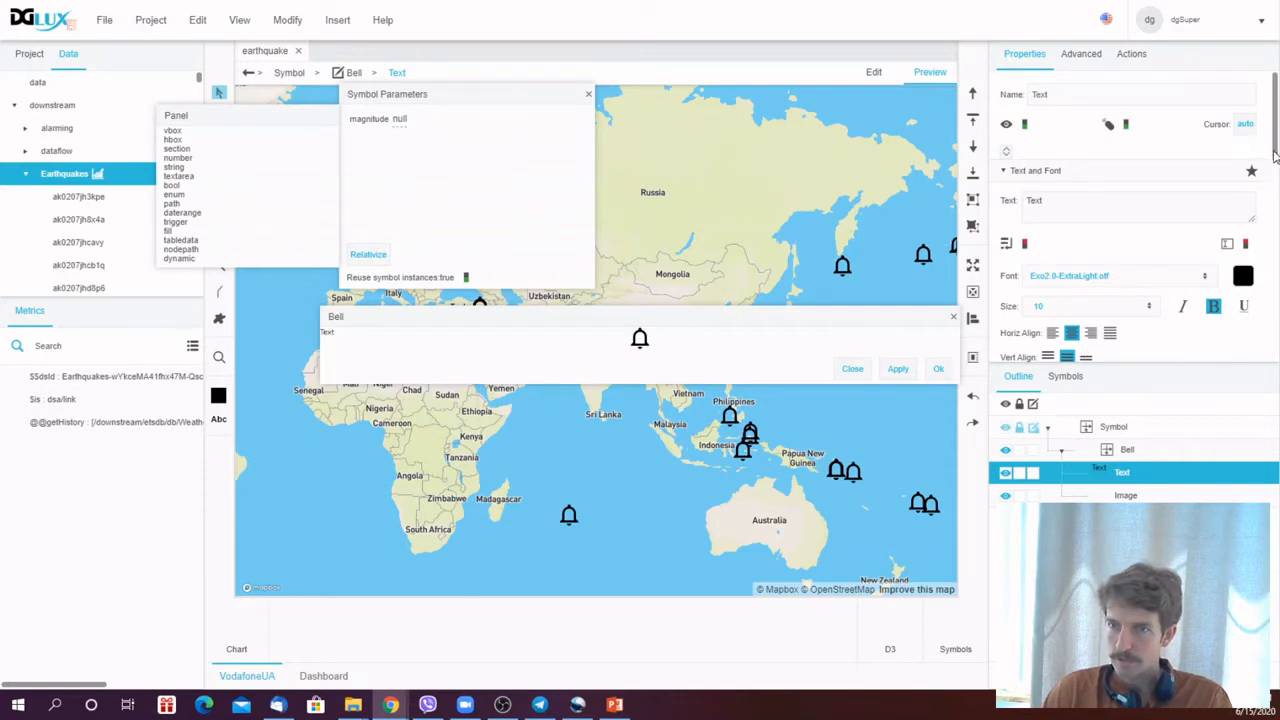
- Anchor the Text to the centre and set both its horizontal and vertical position offsets to 0 px
scroll(1275, 155, down, 3)
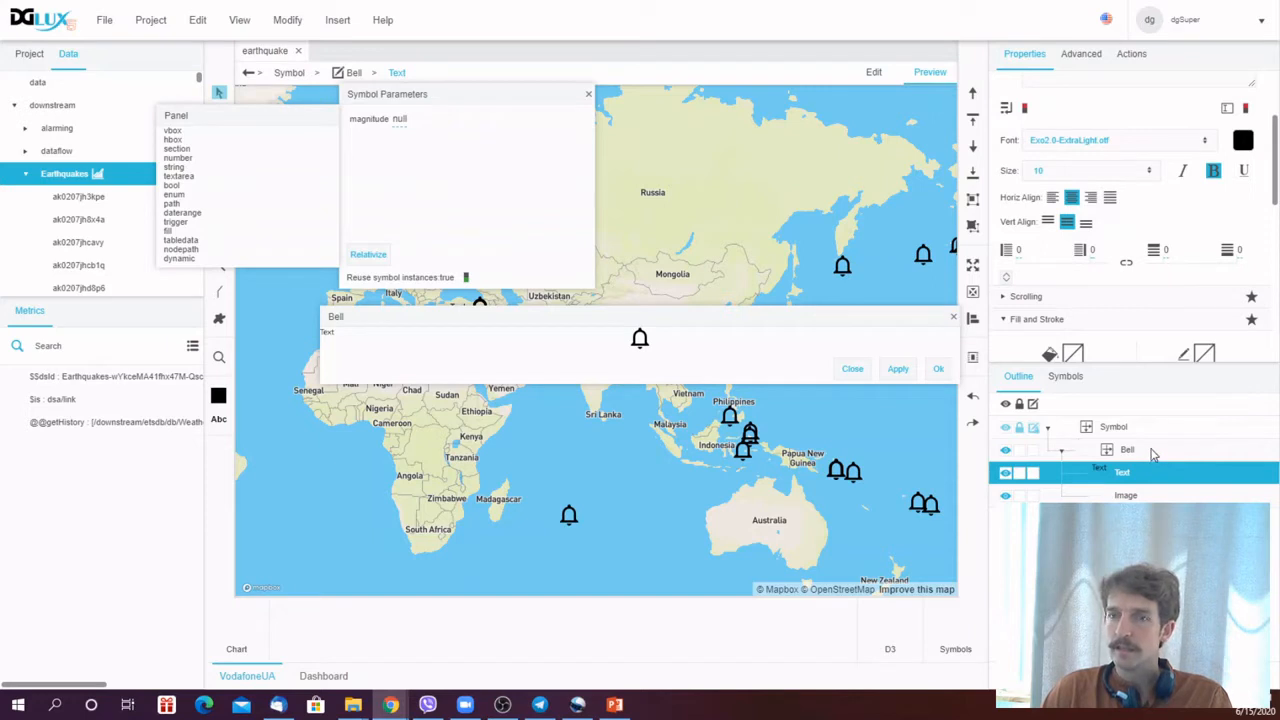
drag(1275, 197, 1279, 320)
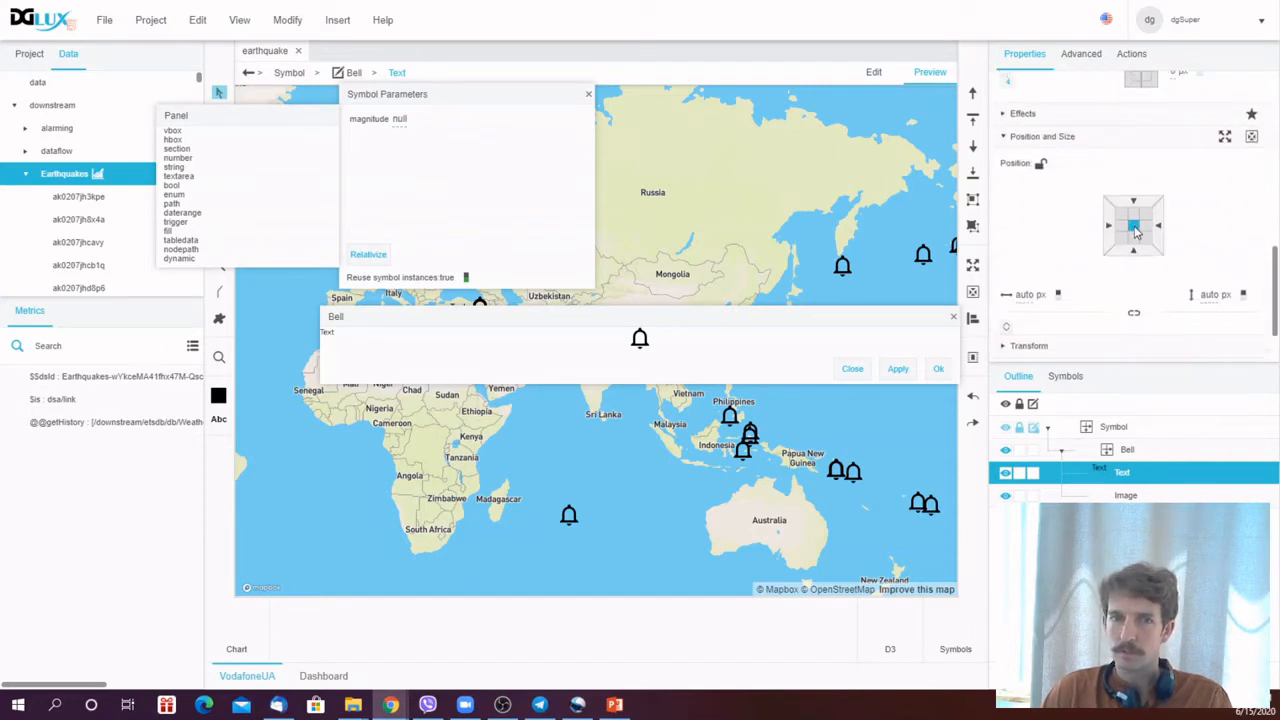
click(1134, 226)
double_click(1045, 228)
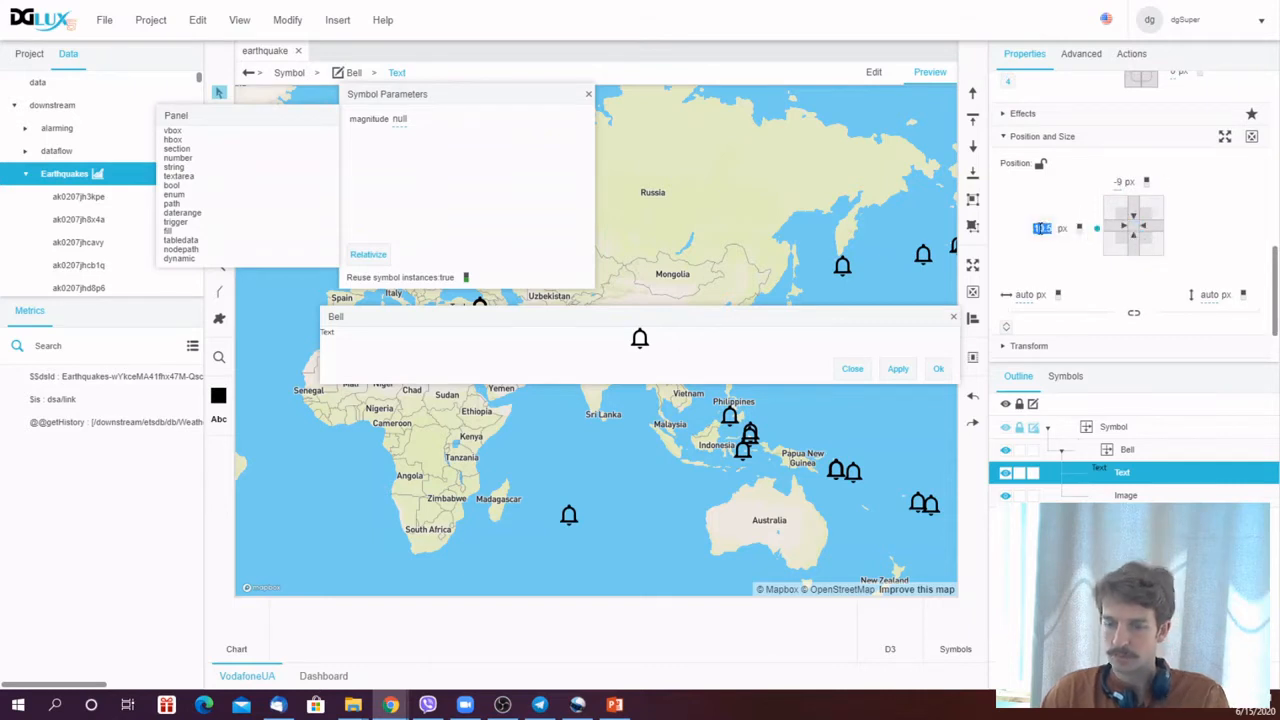
text(0)
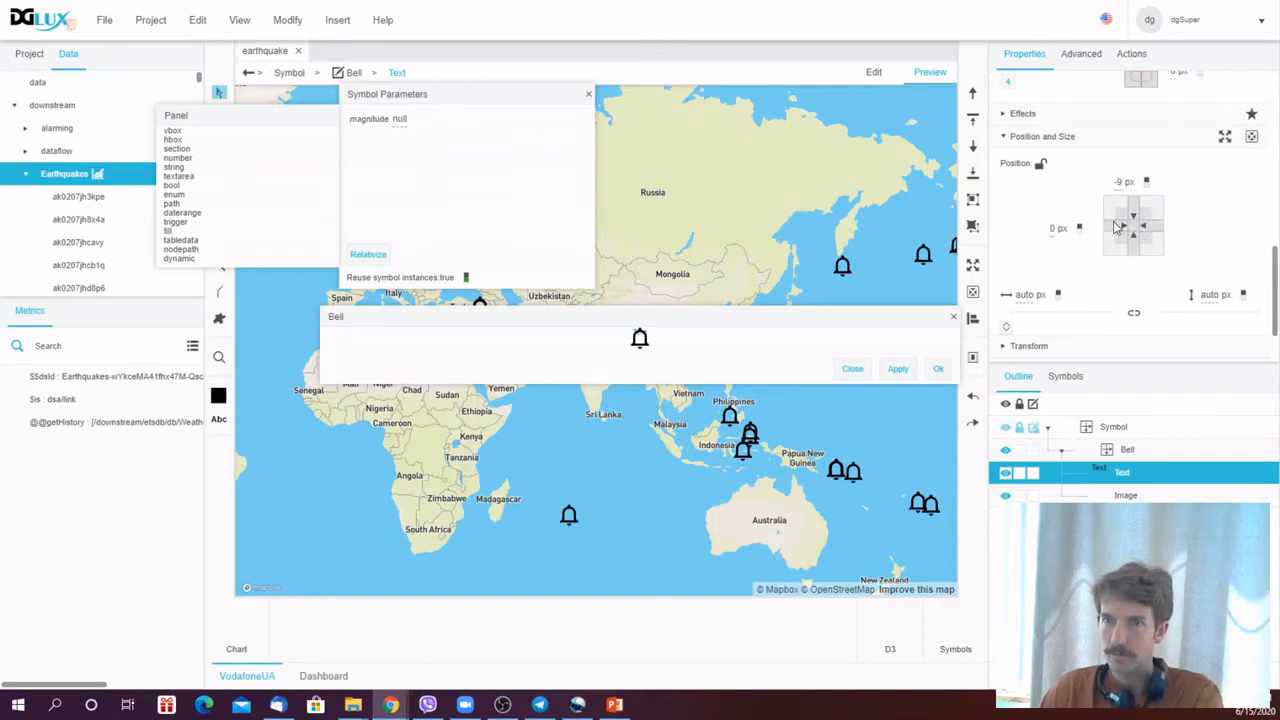
double_click(1117, 181)
text(0)
click(1084, 187)
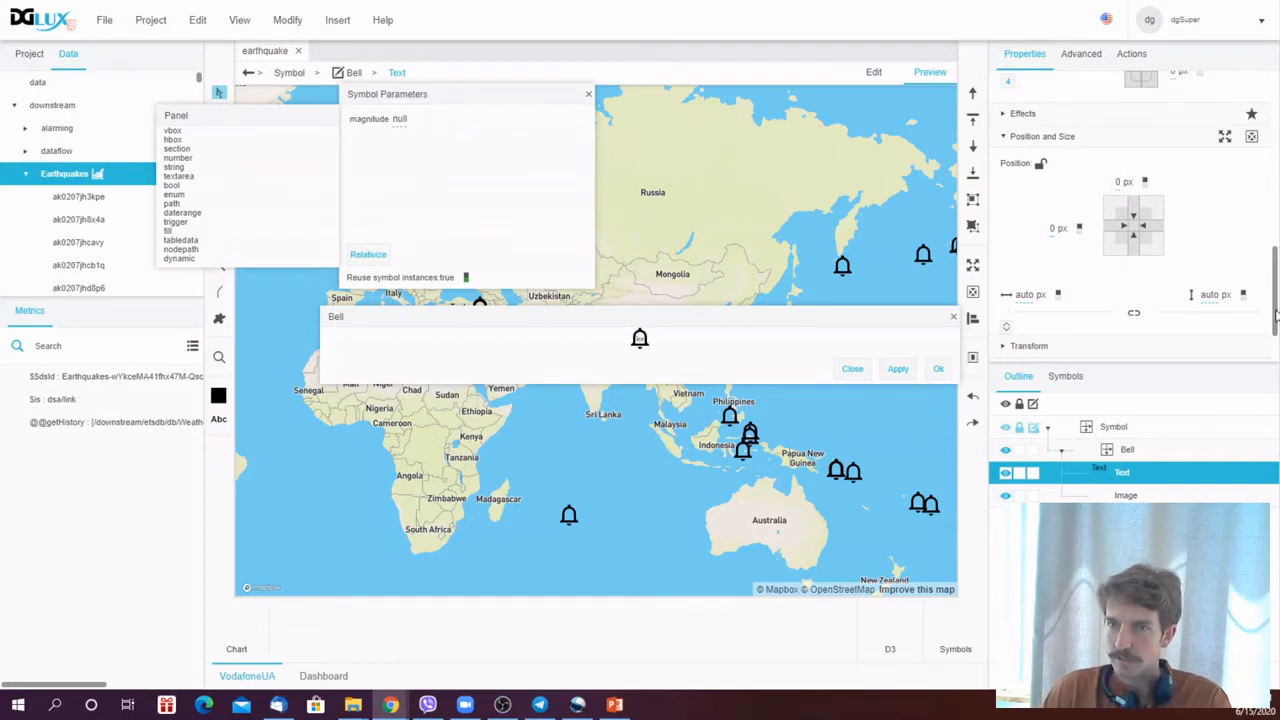
scroll(1275, 315, up, 5)
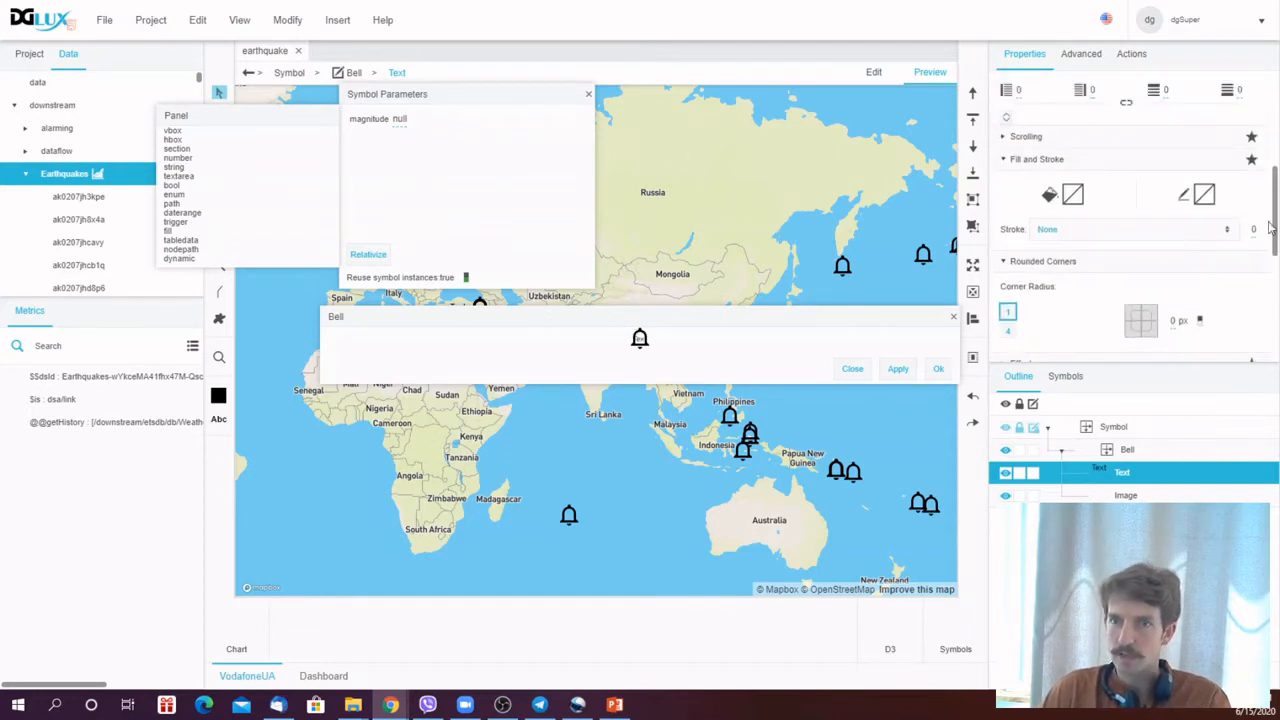
- Clear the Text component's content and save the Bell symbol changes
scroll(1275, 258, up, 5)
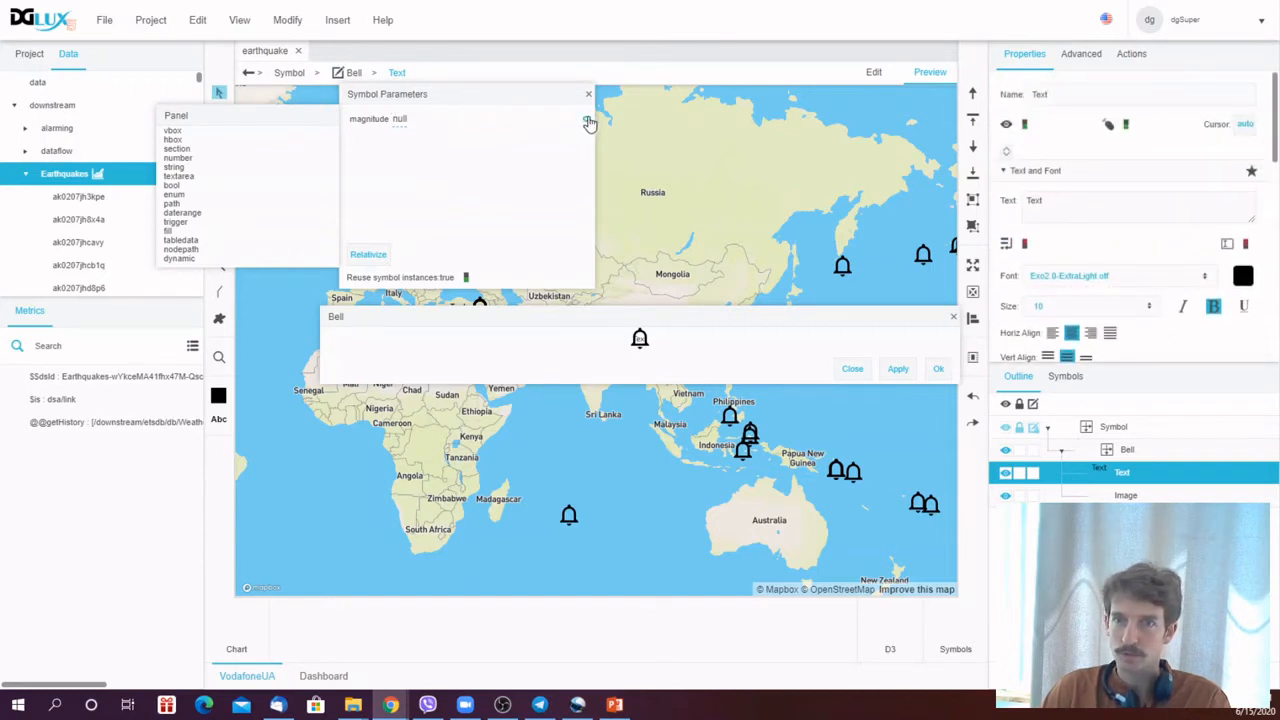
click(1045, 218)
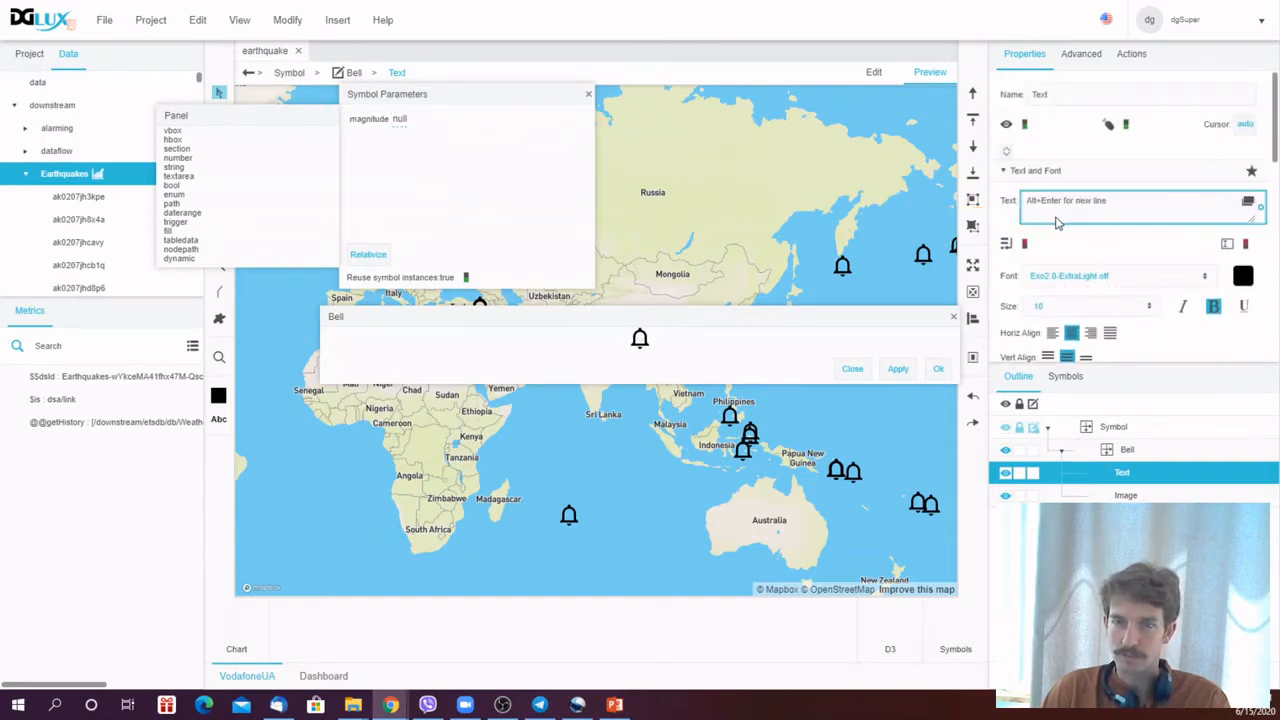
click(589, 96)
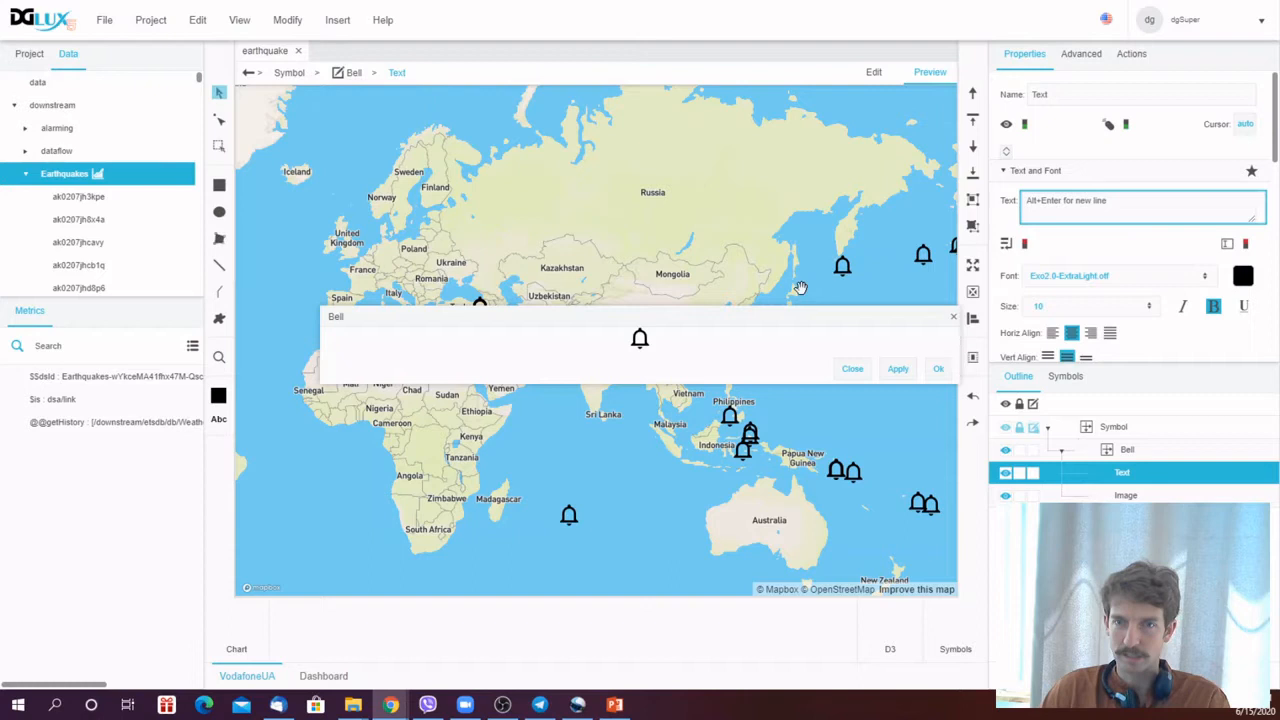
click(898, 370)
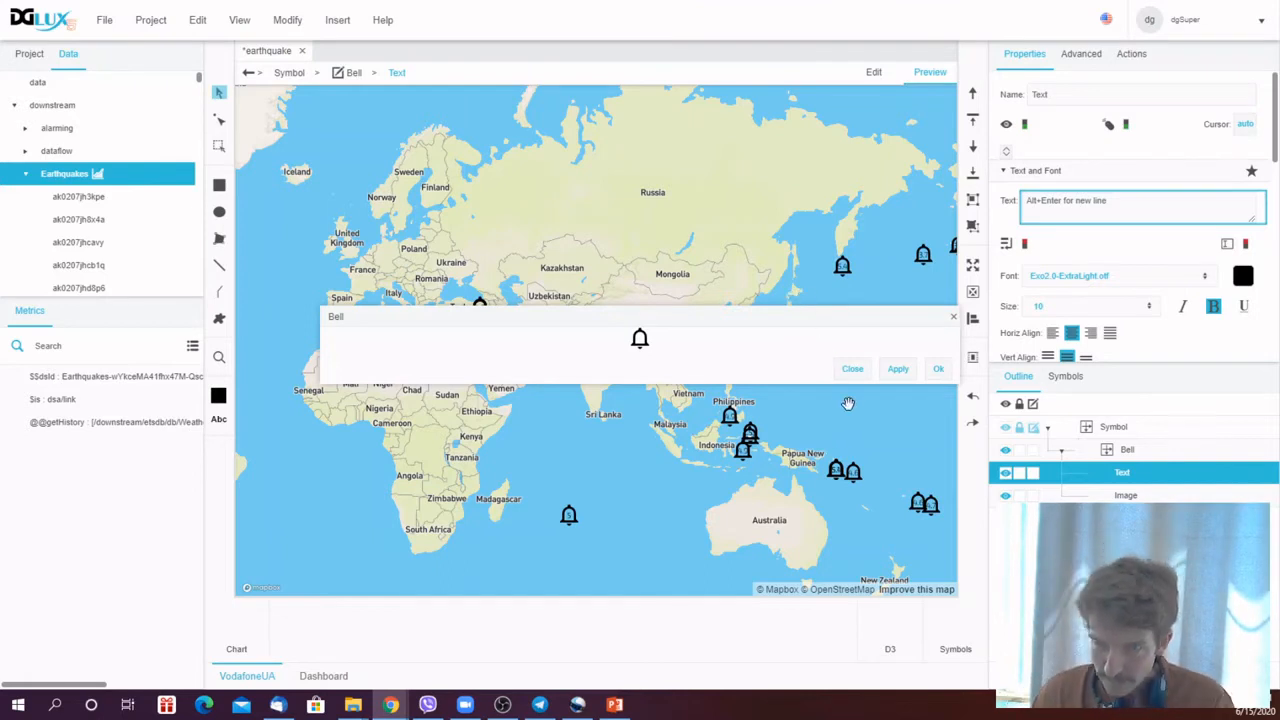
click(938, 369)
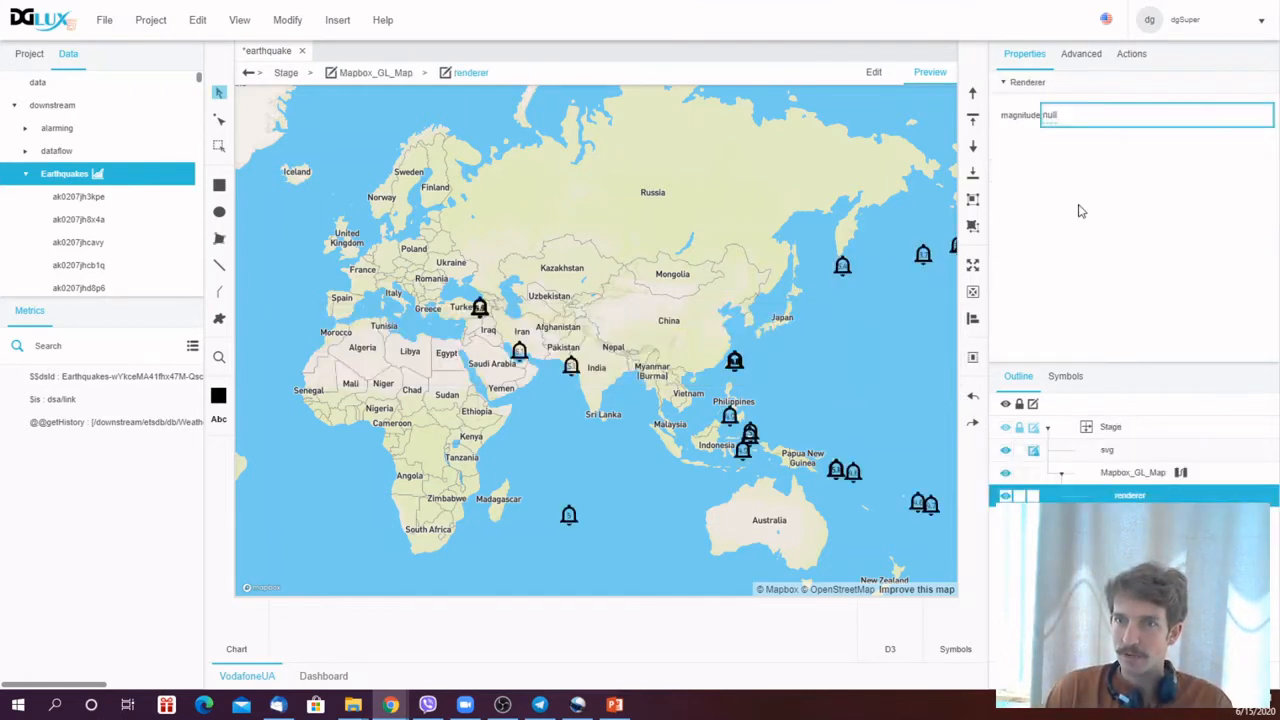
- Inspect the filter block's output table in the map's dataflow
click(1181, 472)
click(486, 302)
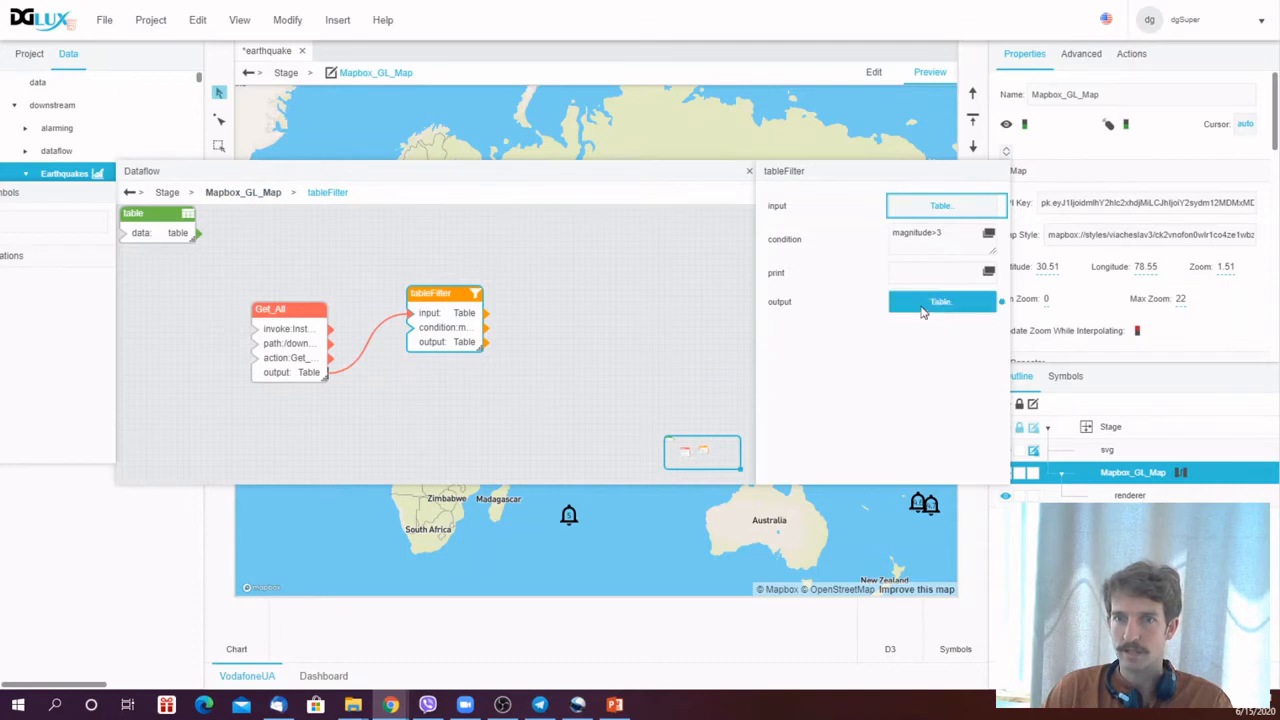
click(940, 301)
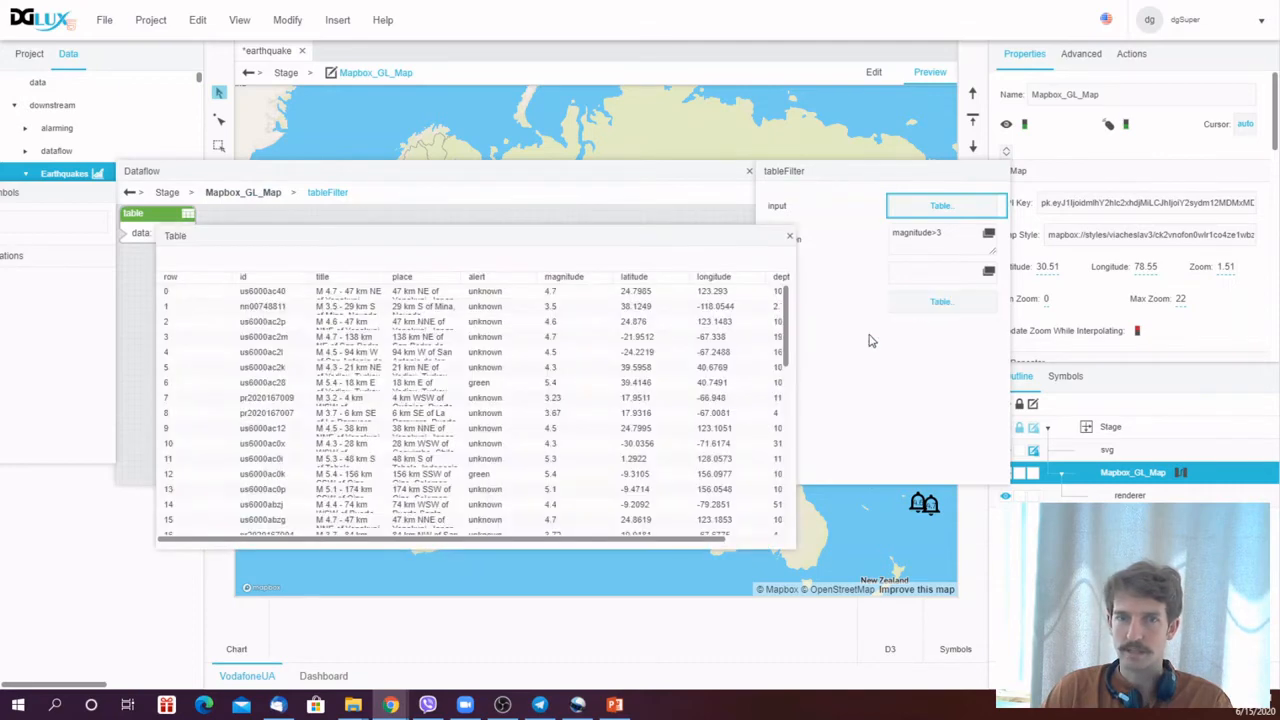
click(790, 238)
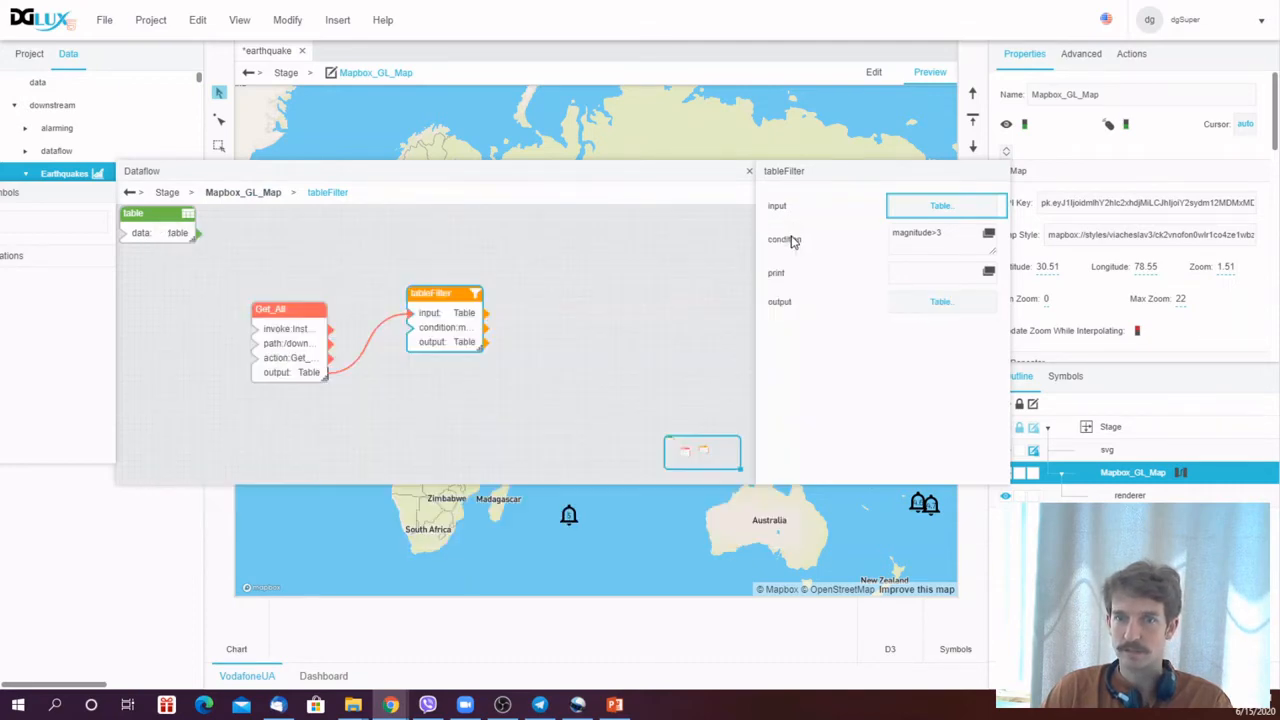
click(750, 174)
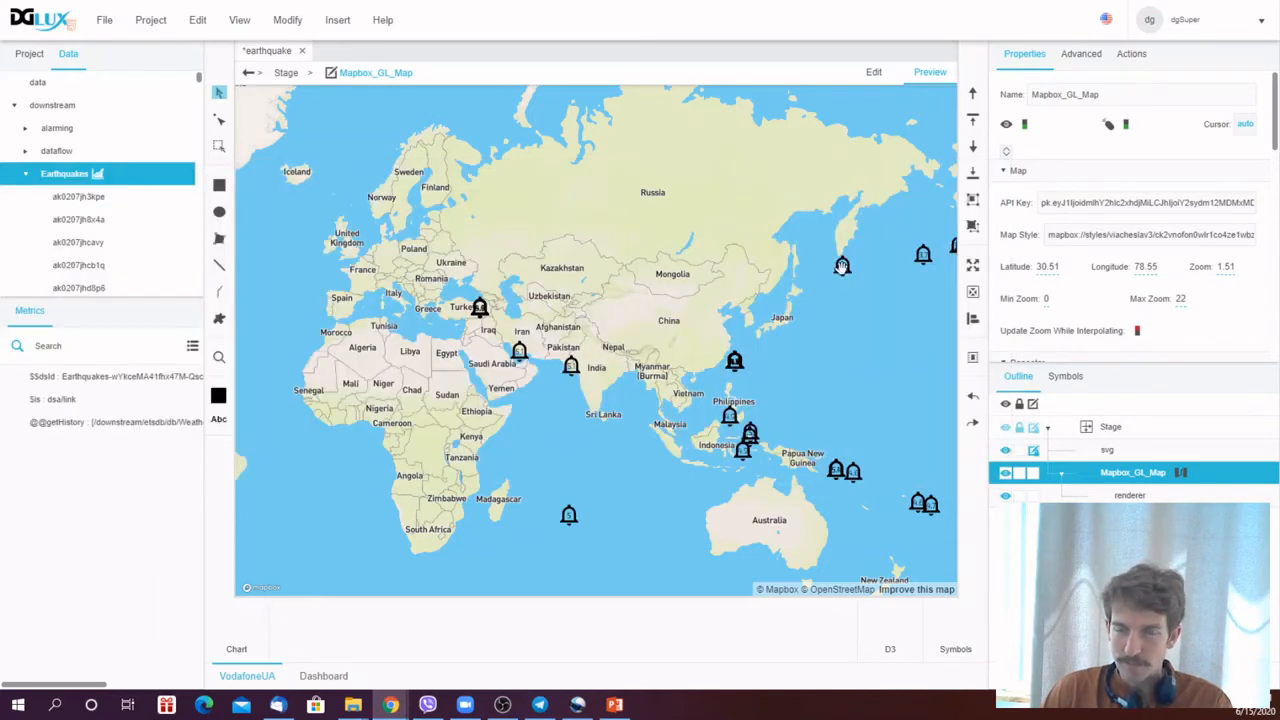
- Reopen the Bell symbol from the renderer and bind the Bell panel's fill to the magnitude parameter
click(1130, 495)
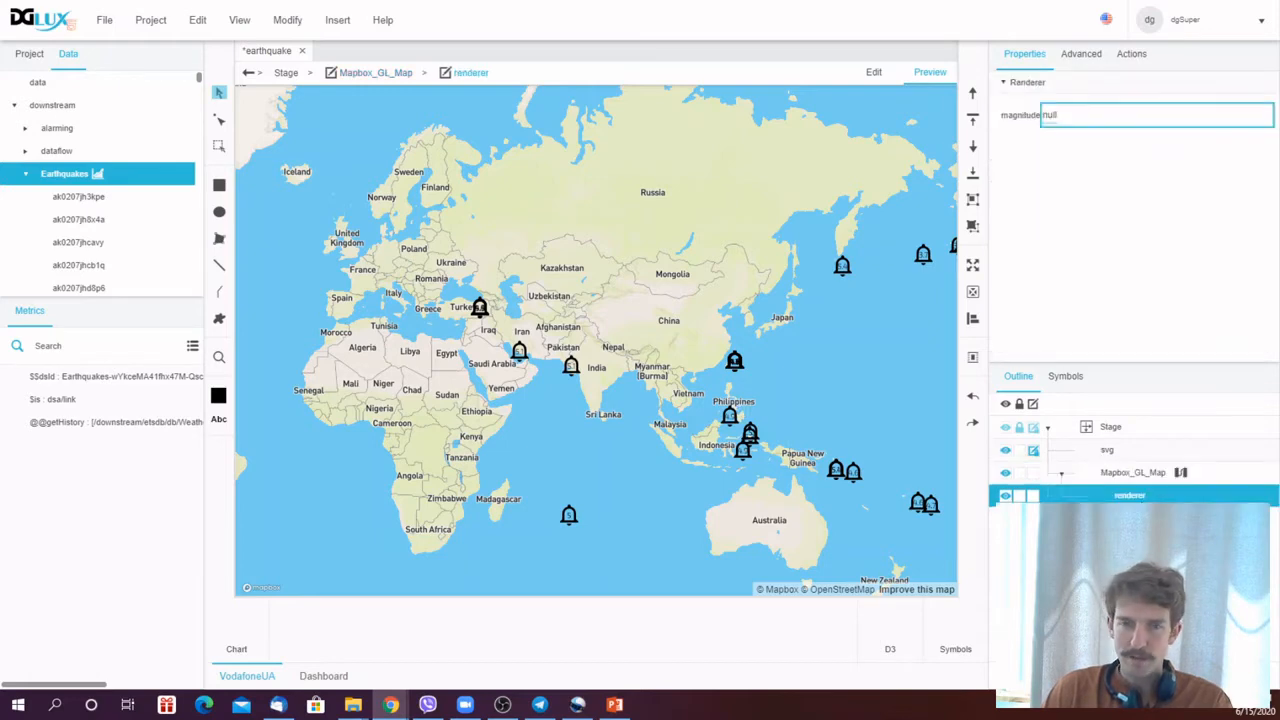
right_click(1137, 499)
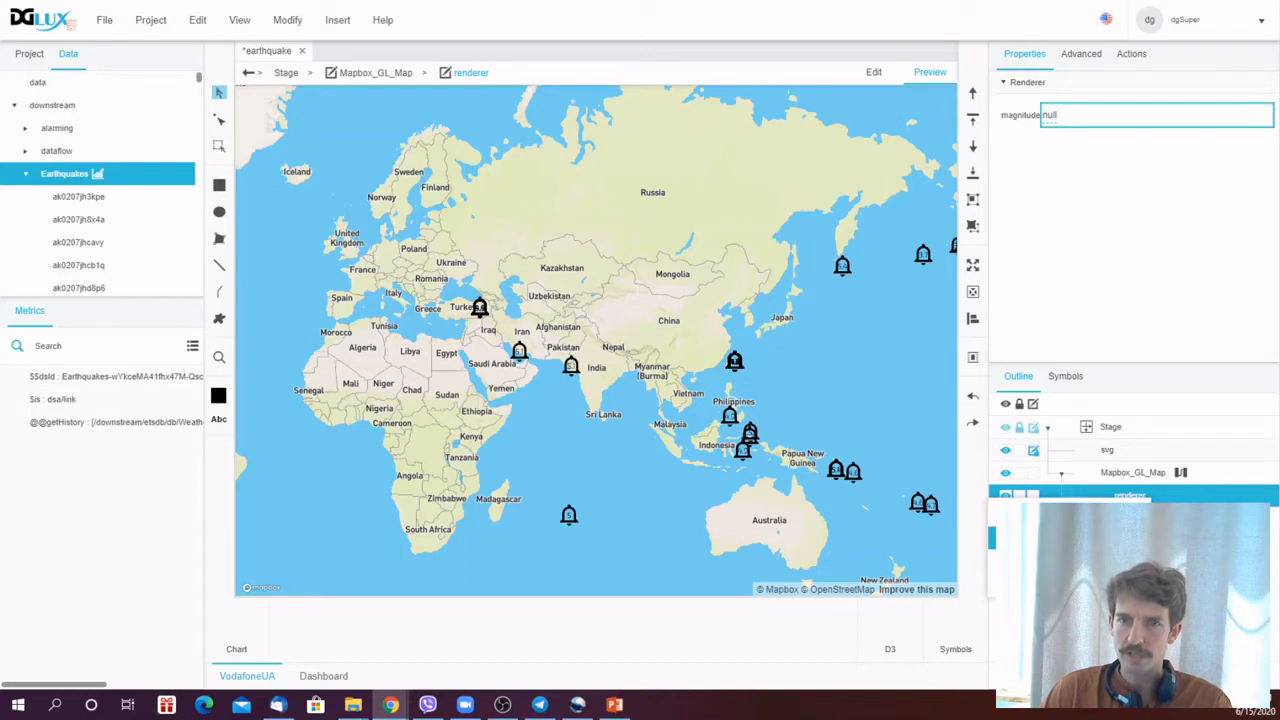
click(1080, 538)
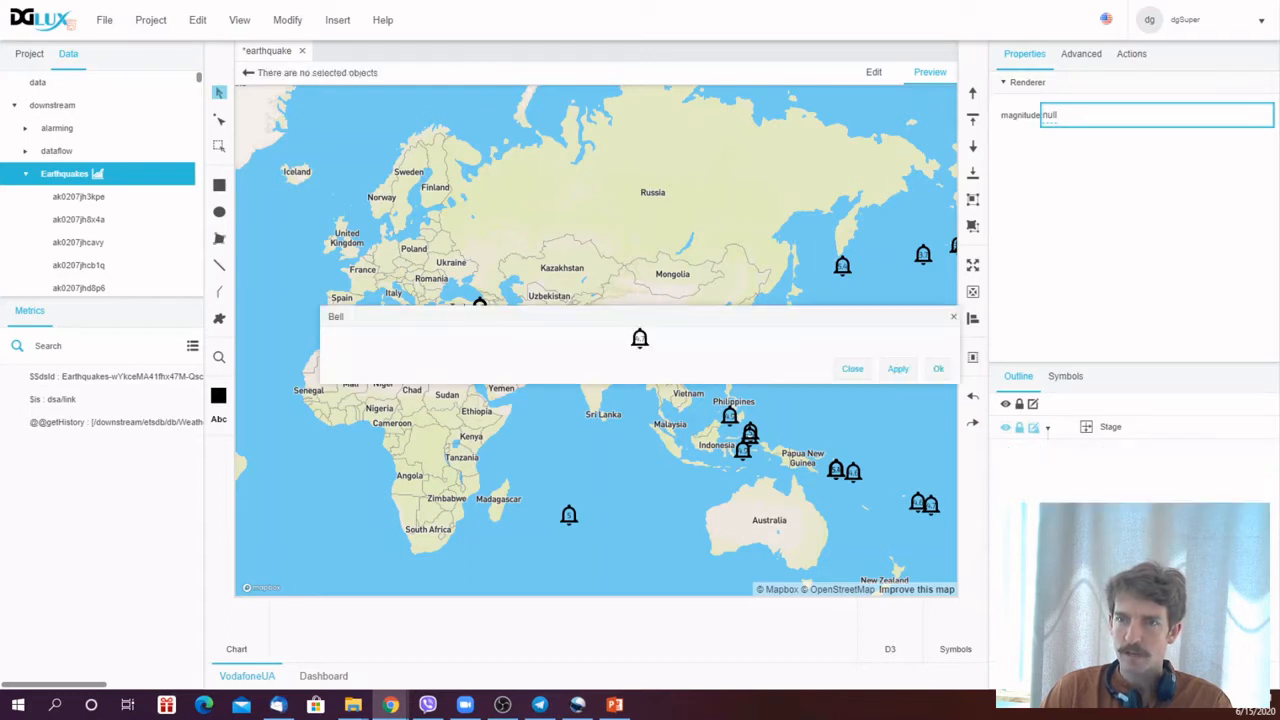
drag(670, 324, 630, 326)
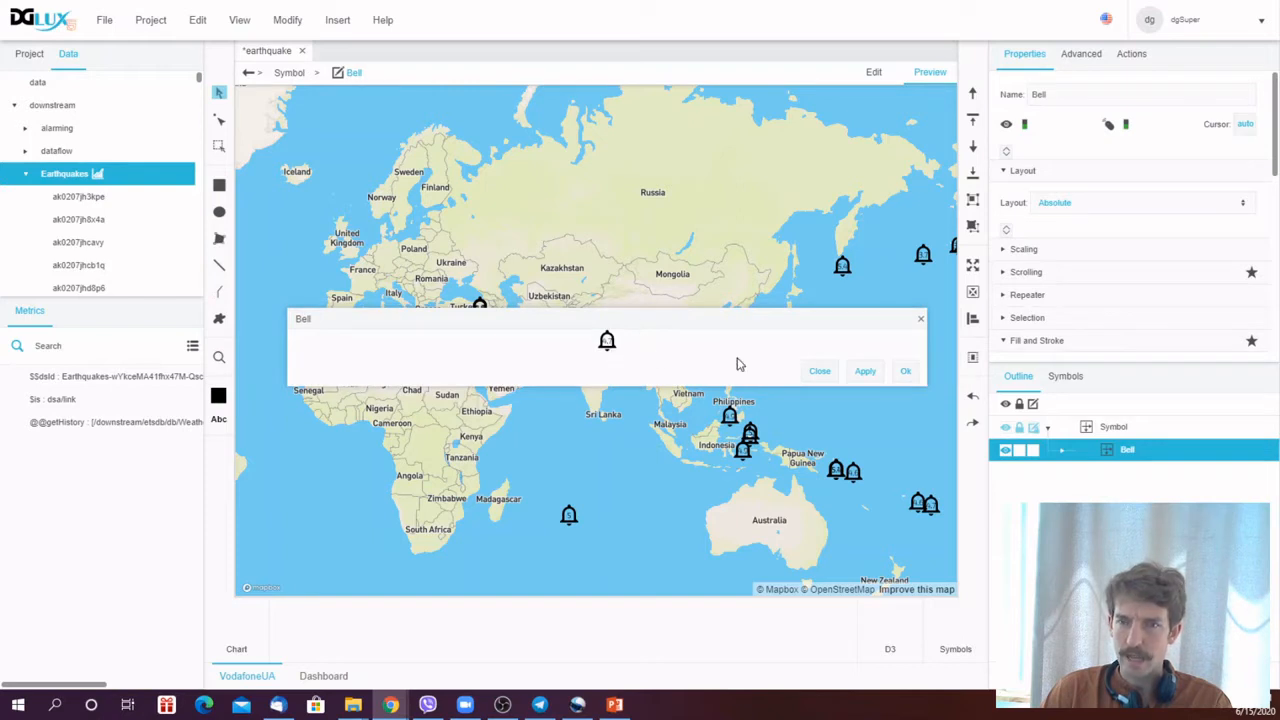
click(1061, 452)
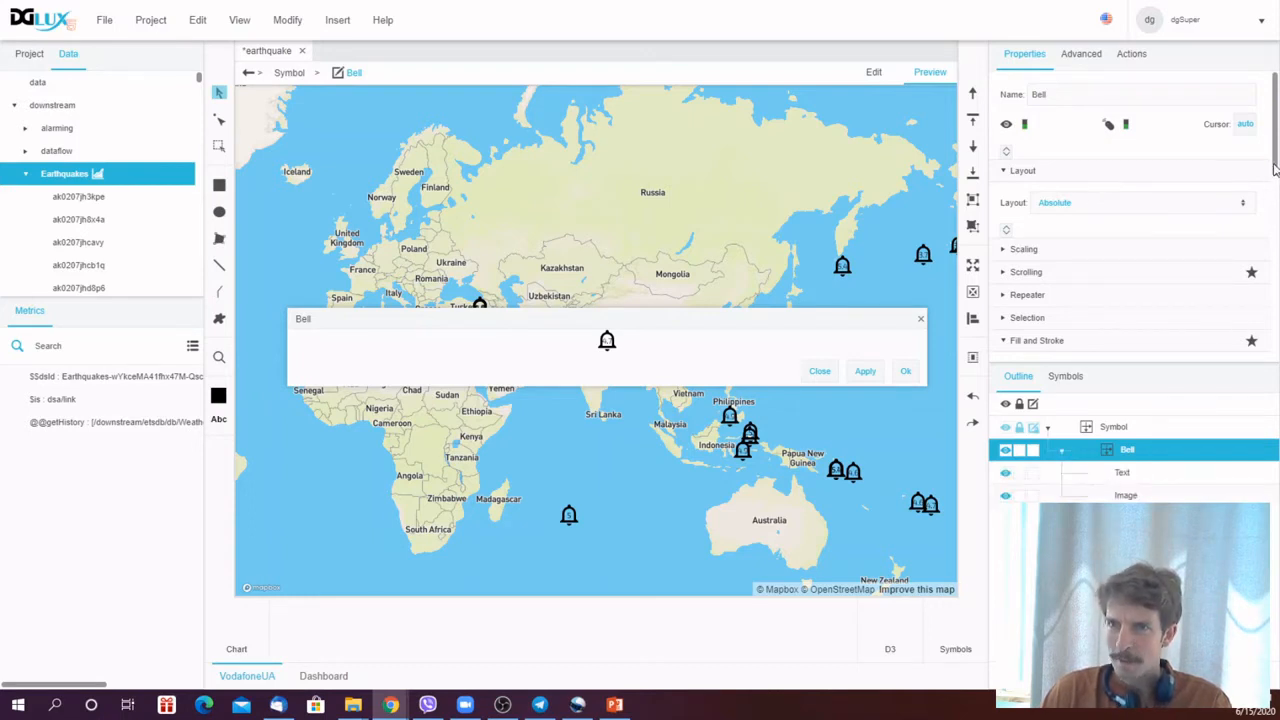
mouse_move(1274, 170)
mouse_down()
mouse_move(1277, 310)
mouse_move(1275, 241)
mouse_up()
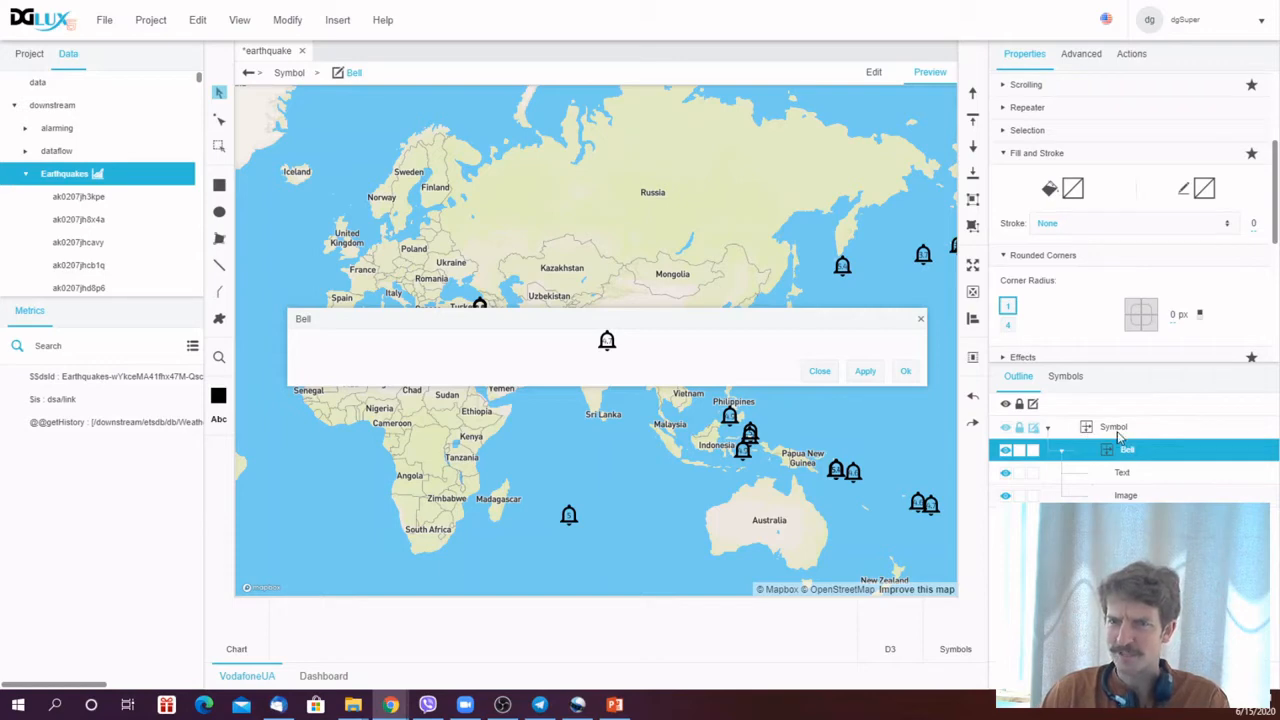
right_click(1118, 435)
click(1160, 649)
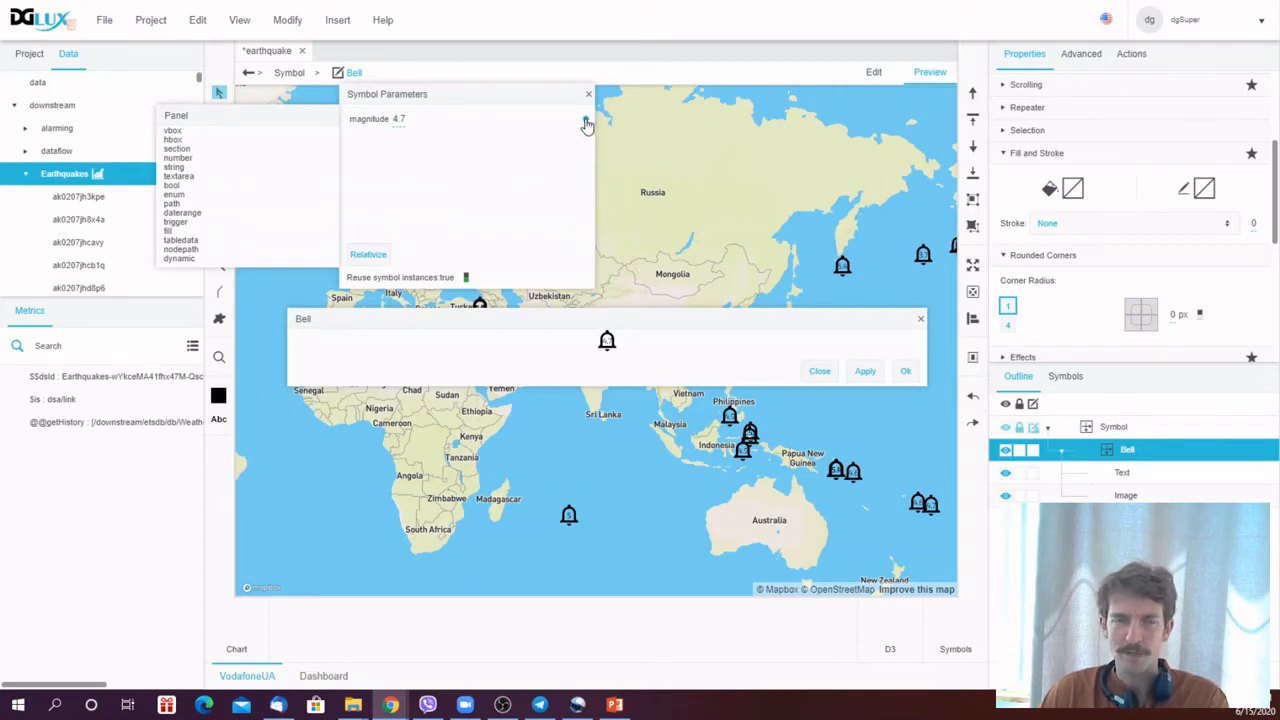
drag(586, 121, 1073, 193)
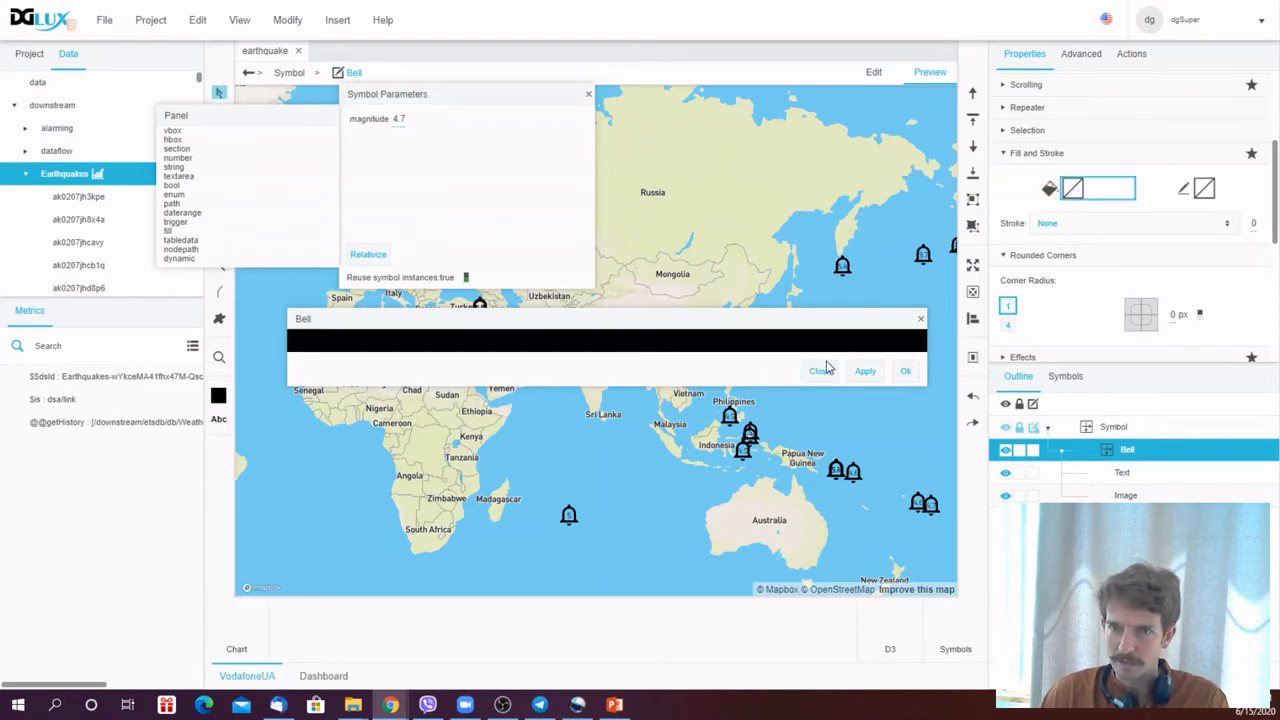
right_click(1078, 195)
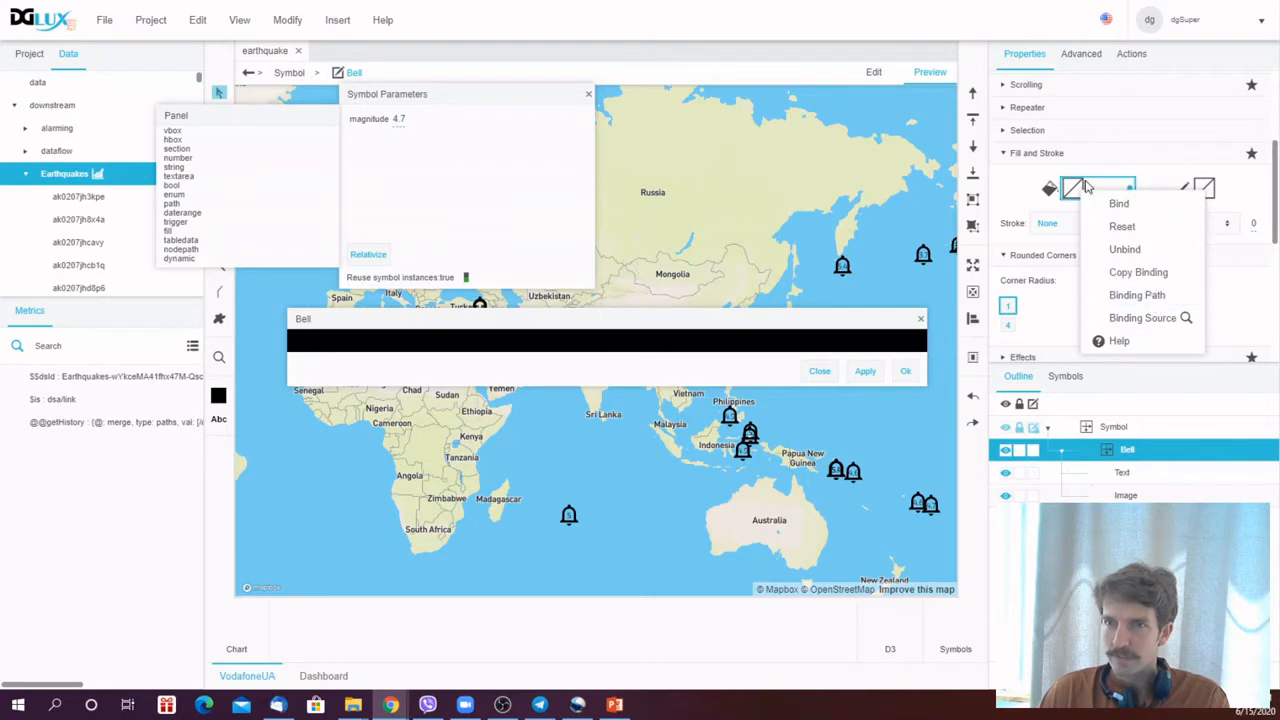
click(501, 123)
drag(586, 121, 1073, 190)
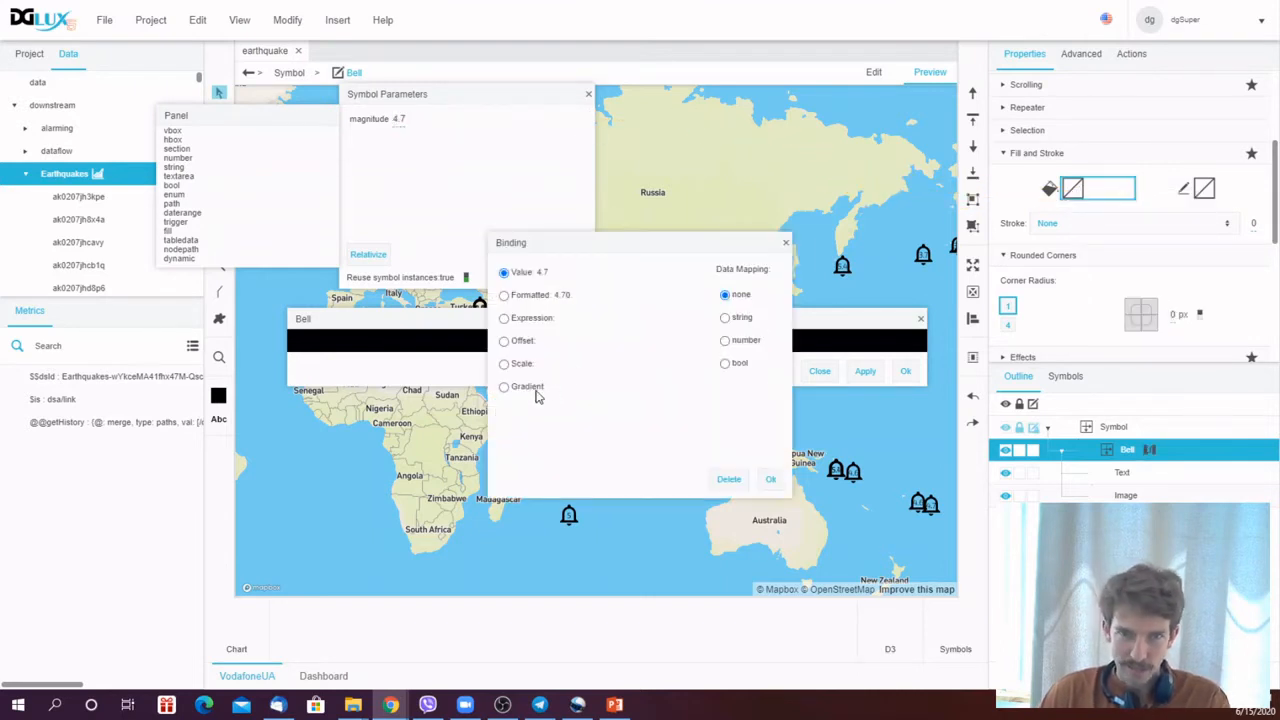
- Map the fill binding as a gradient with input minimum 3 and maximum 8
click(504, 387)
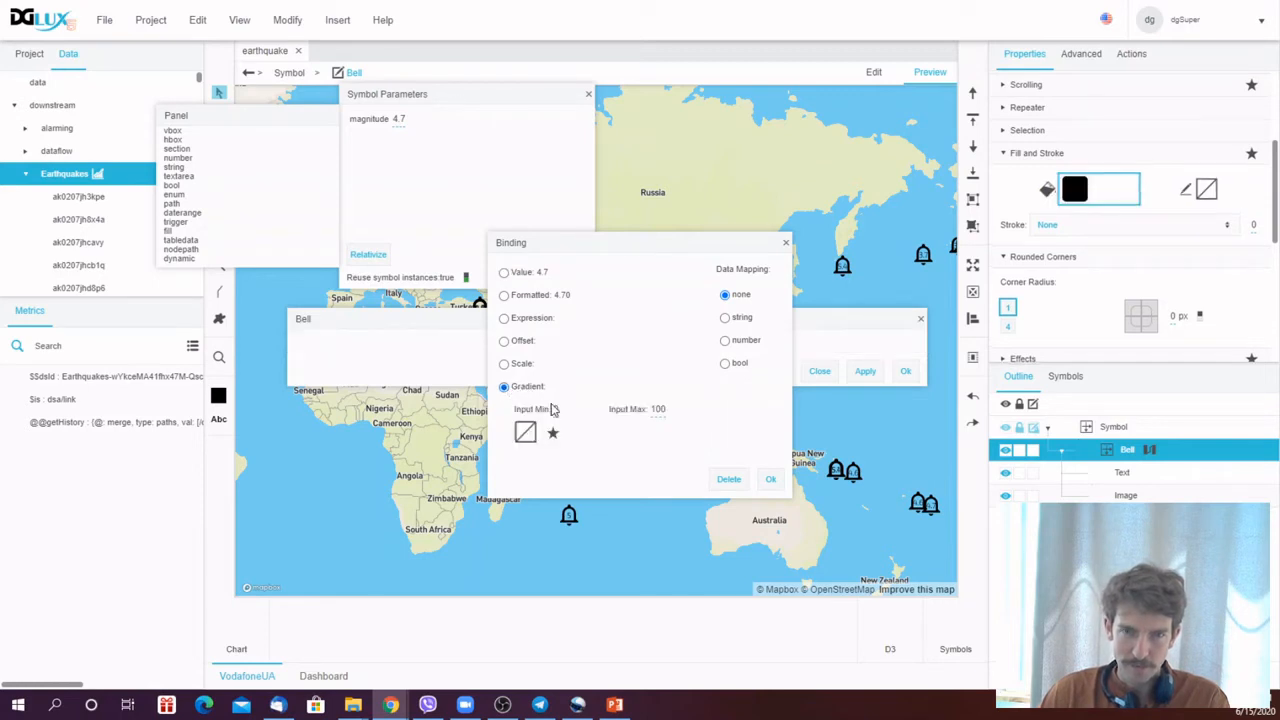
double_click(662, 409)
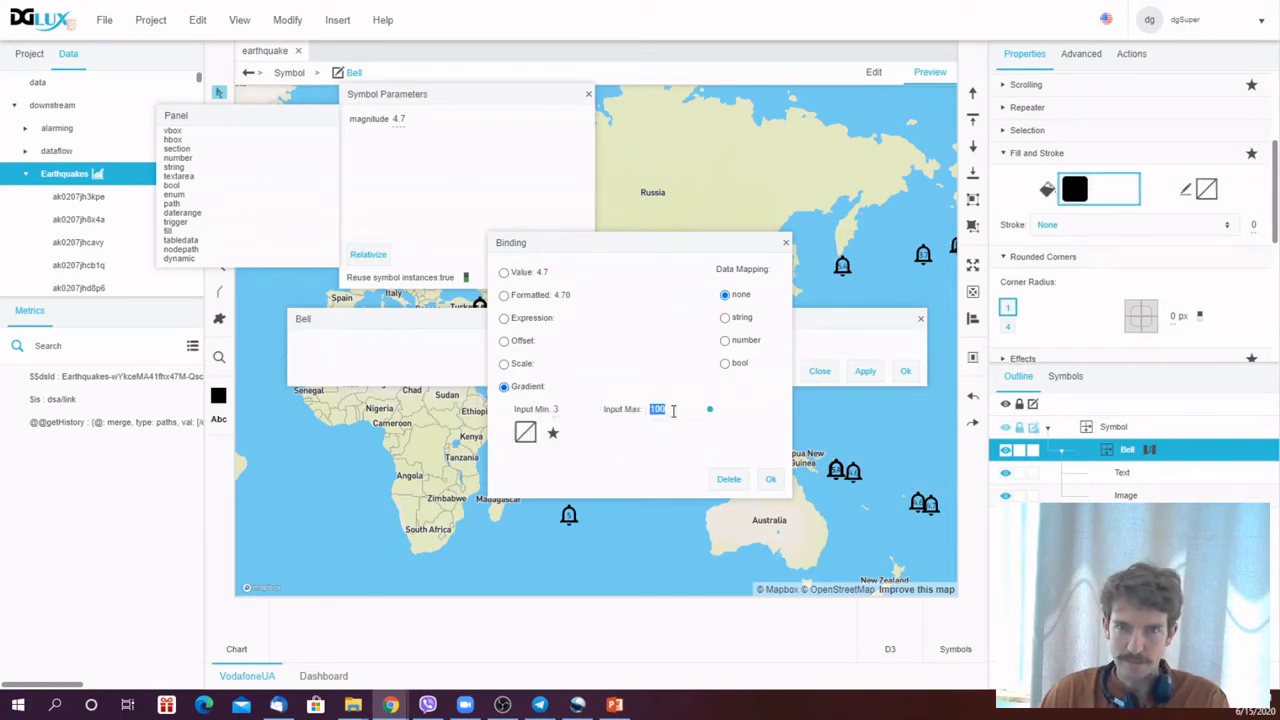
text(8)
key(Return)
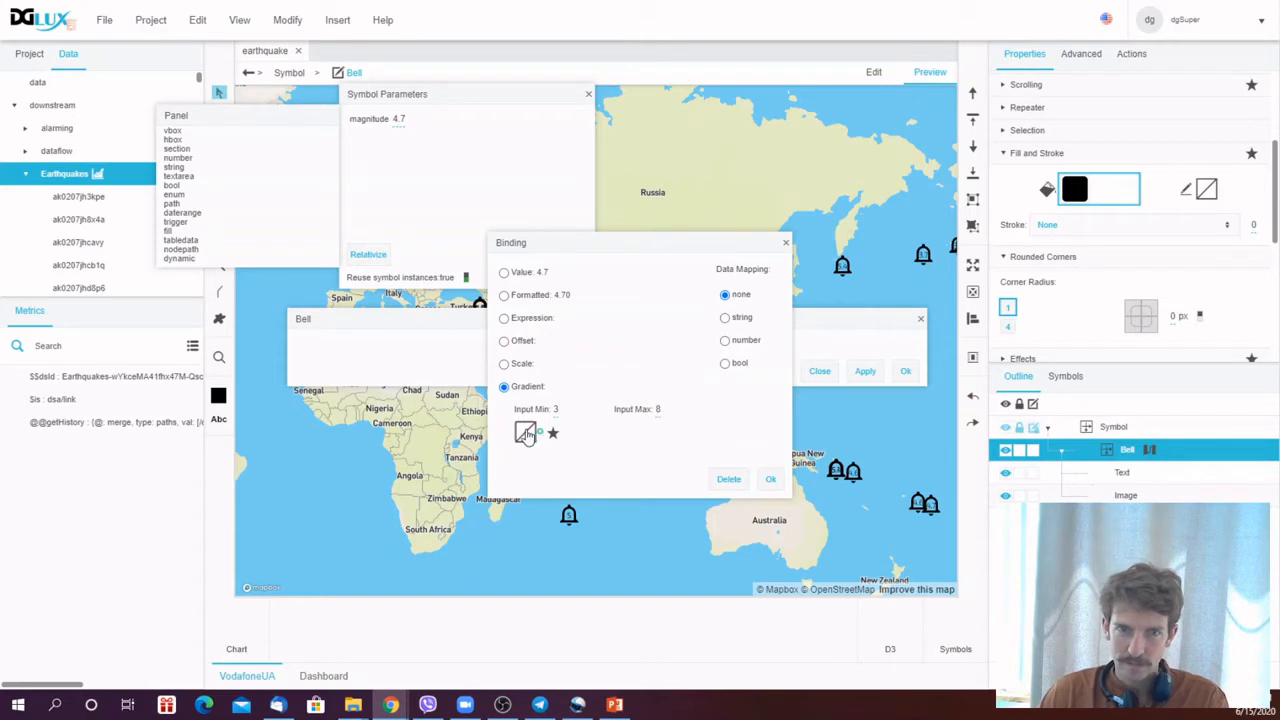
- Set the gradient from white at 0% opacity to red, confirm the binding and apply it
click(525, 432)
click(749, 480)
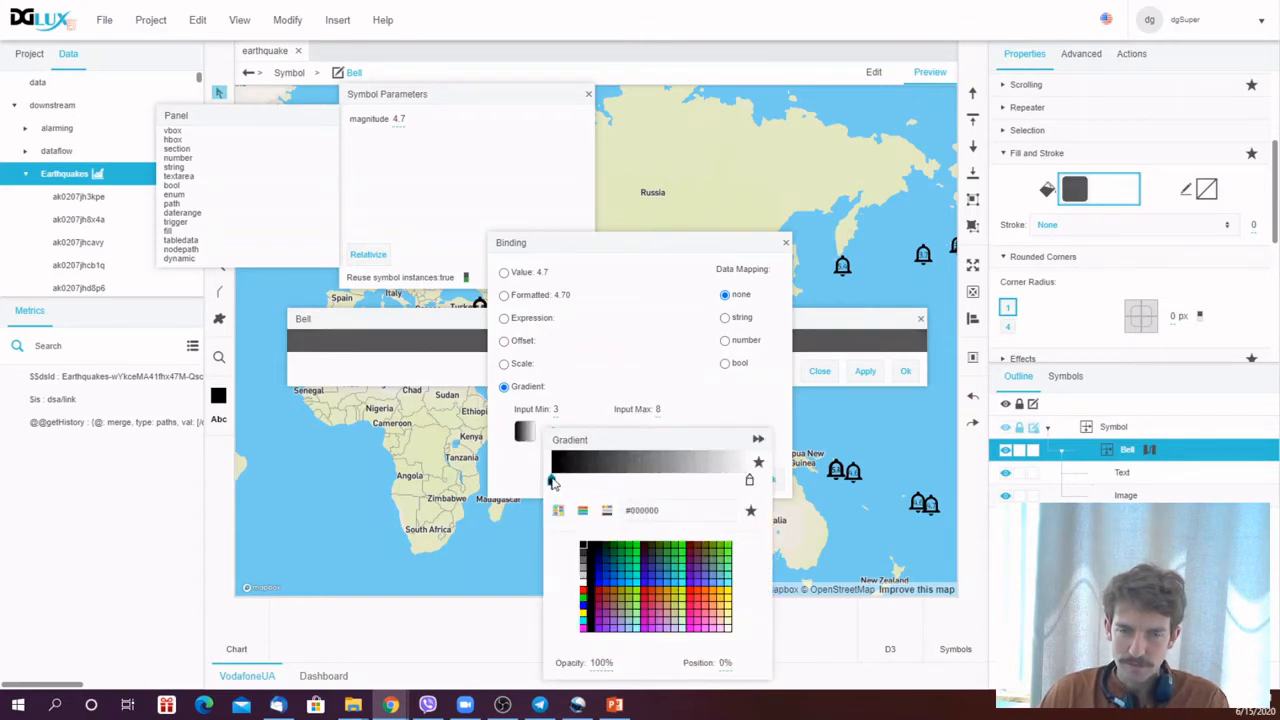
click(584, 595)
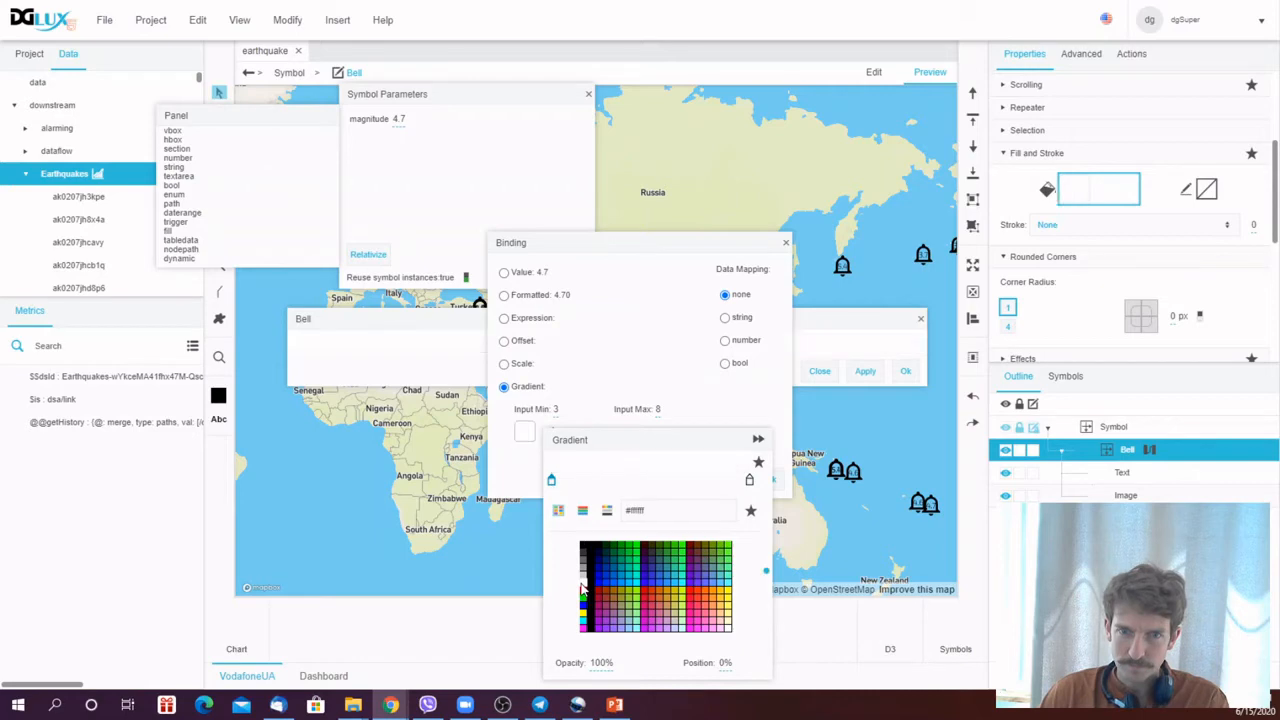
click(601, 660)
text(0)
click(618, 644)
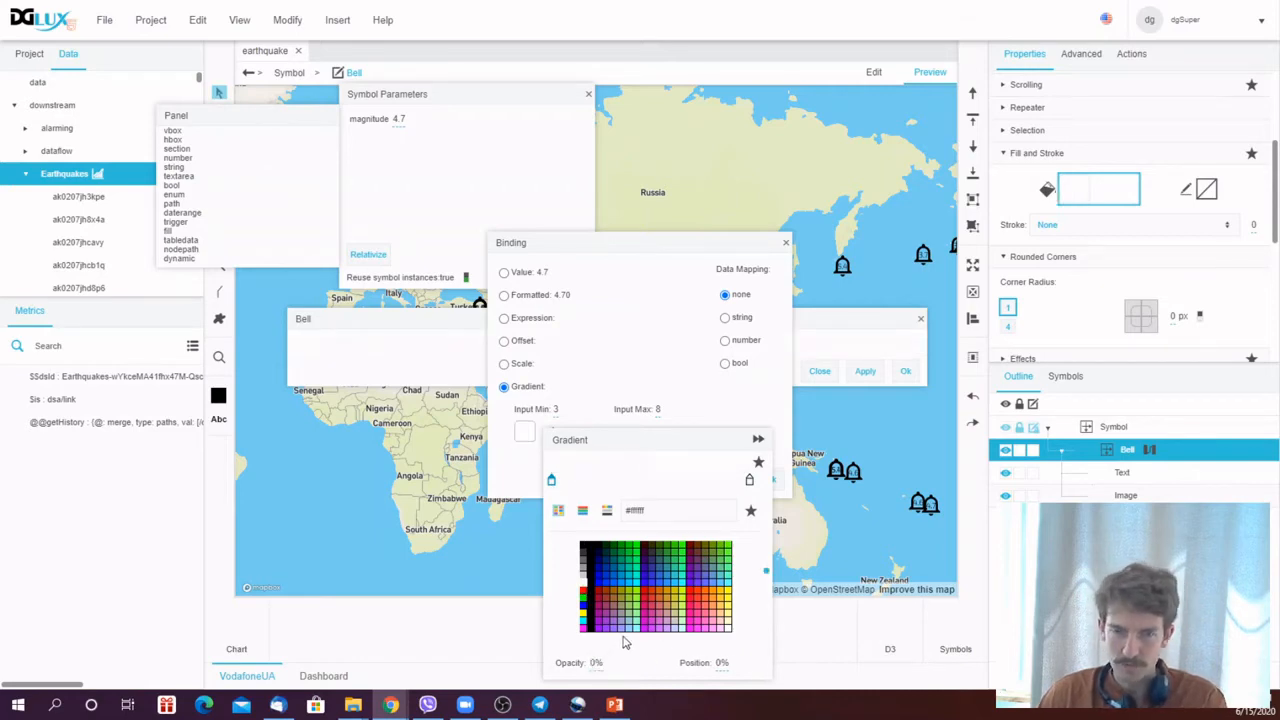
click(750, 483)
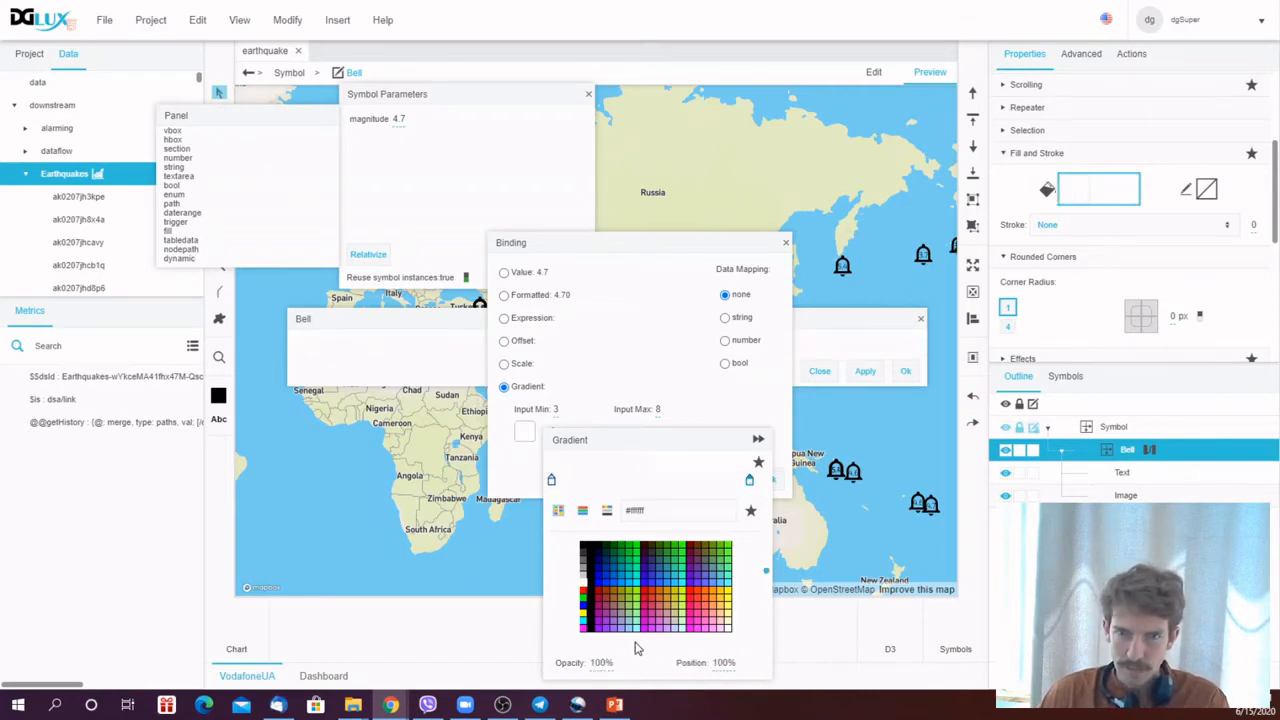
click(584, 594)
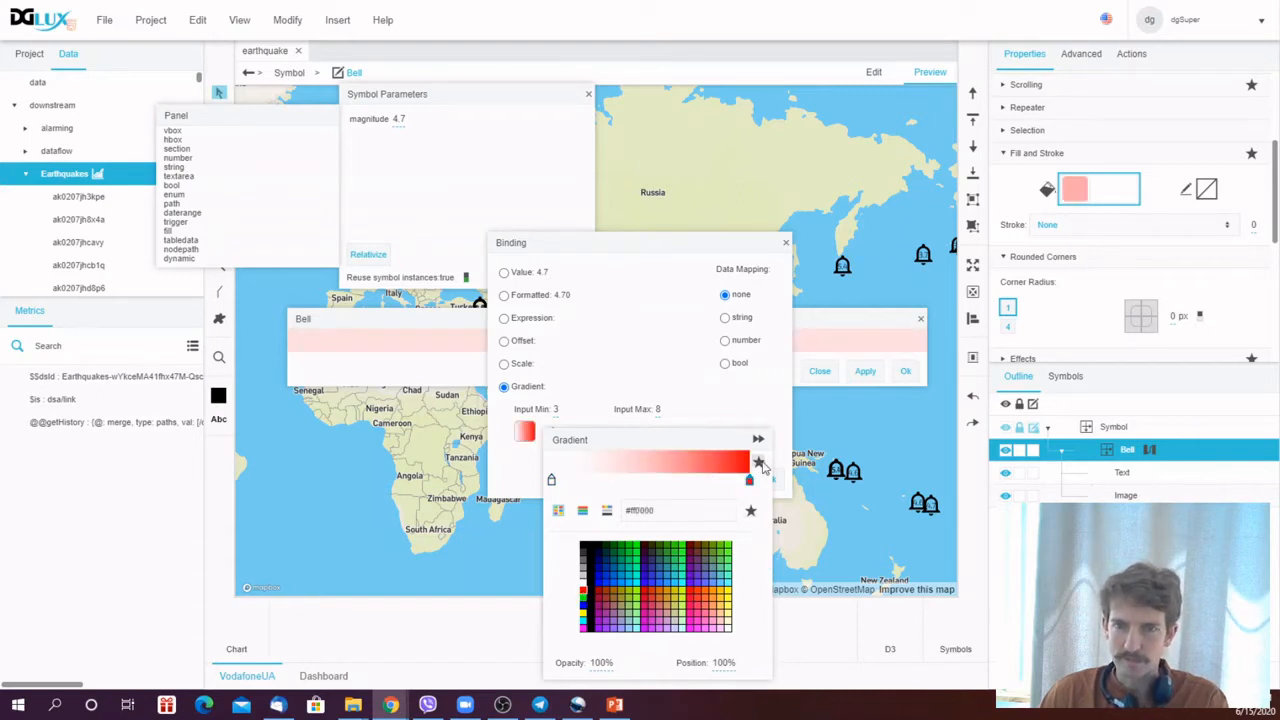
click(714, 428)
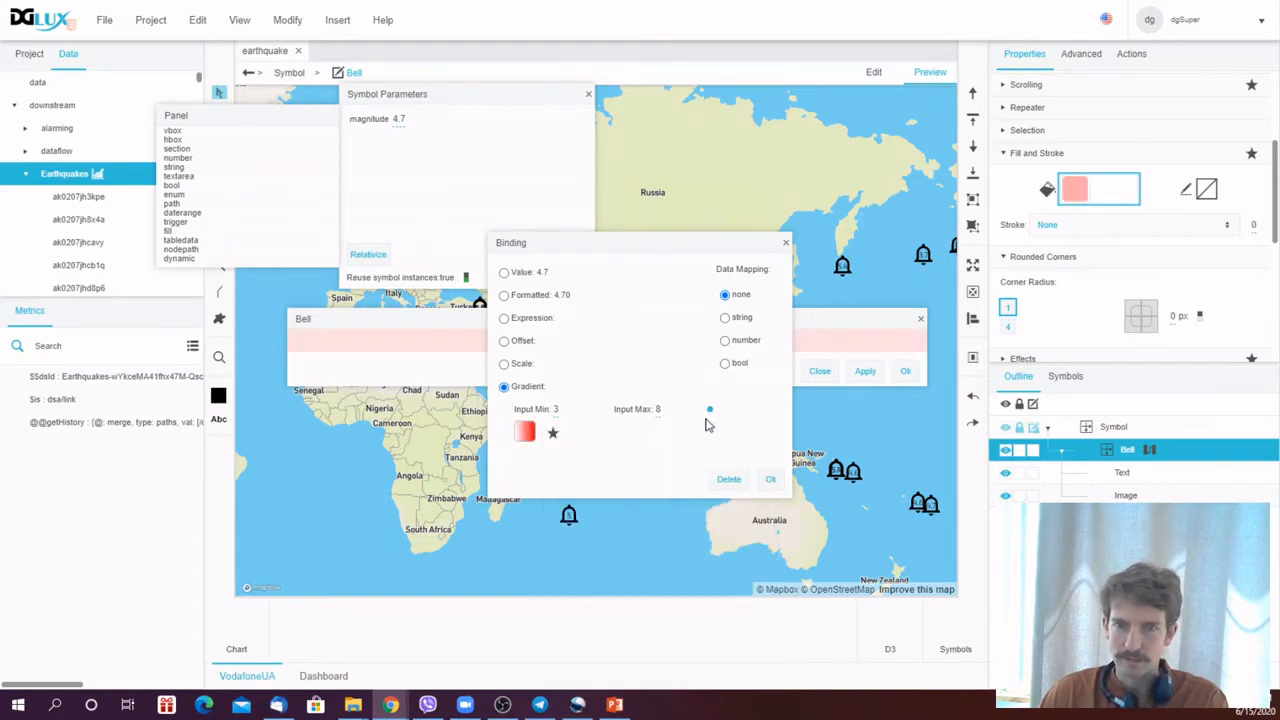
click(767, 482)
click(866, 372)
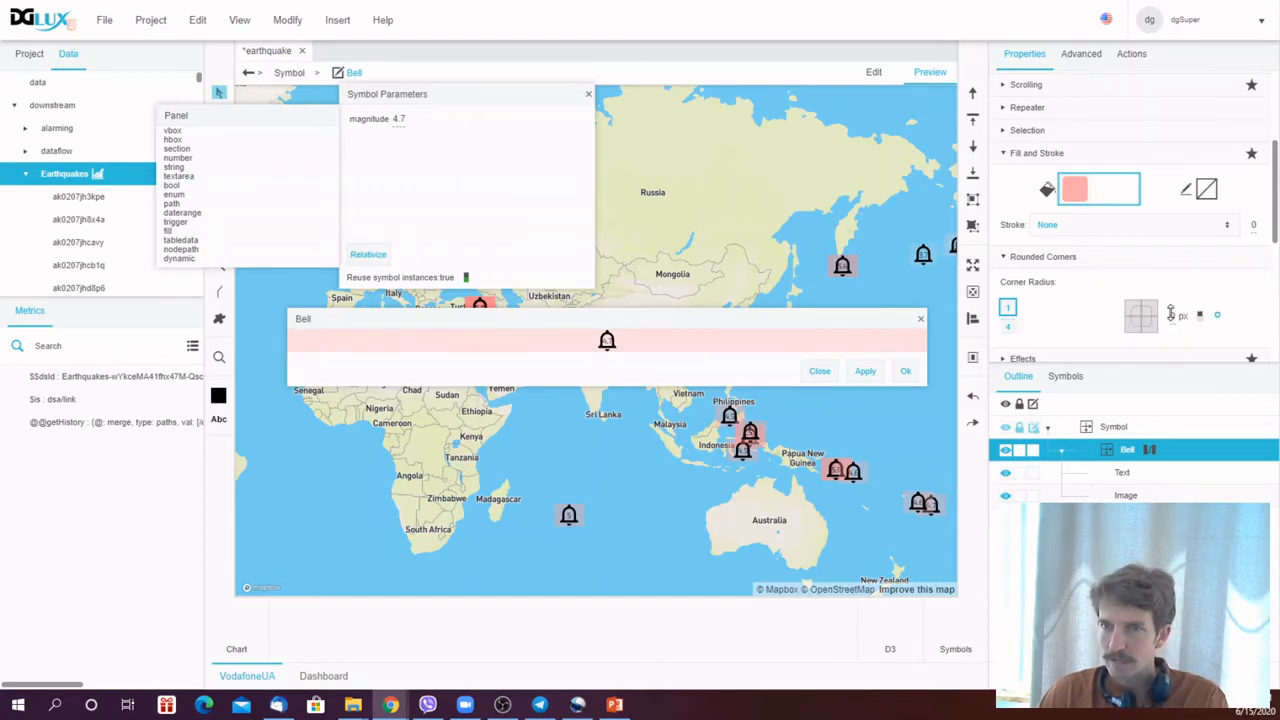
- Set the Bell panel's corner radius to 20 px and apply
click(1173, 314)
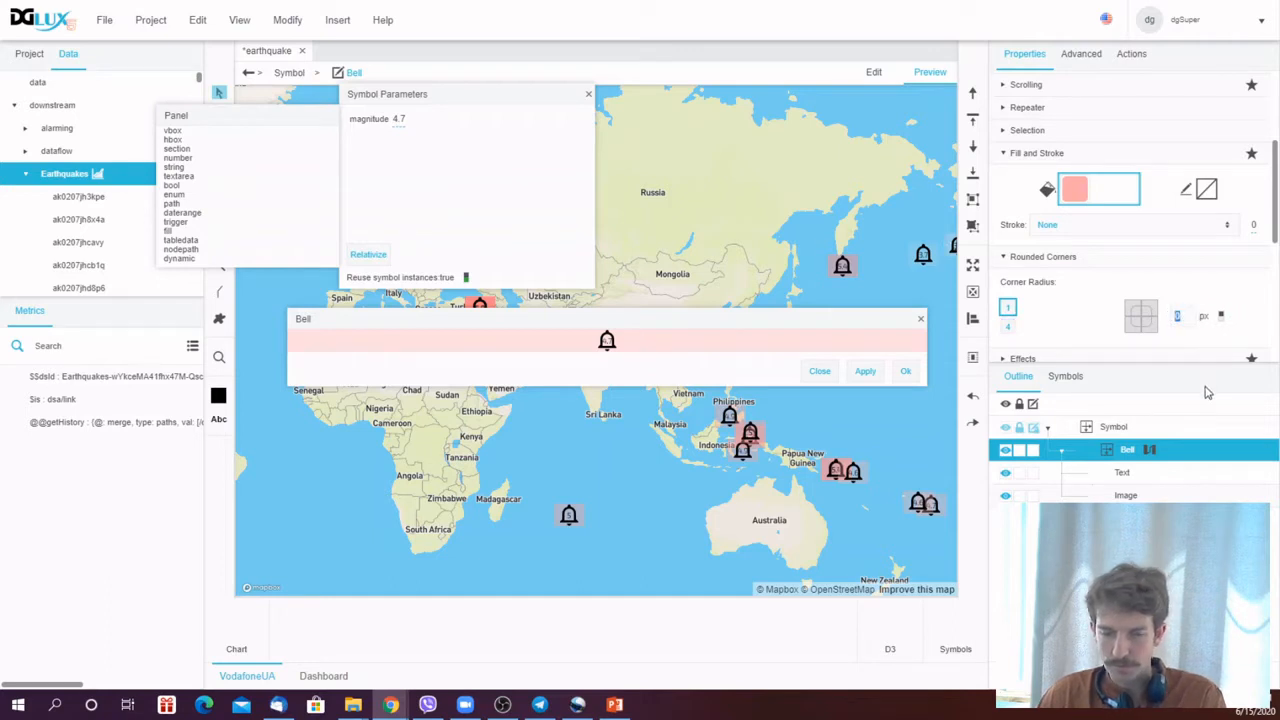
text(20)
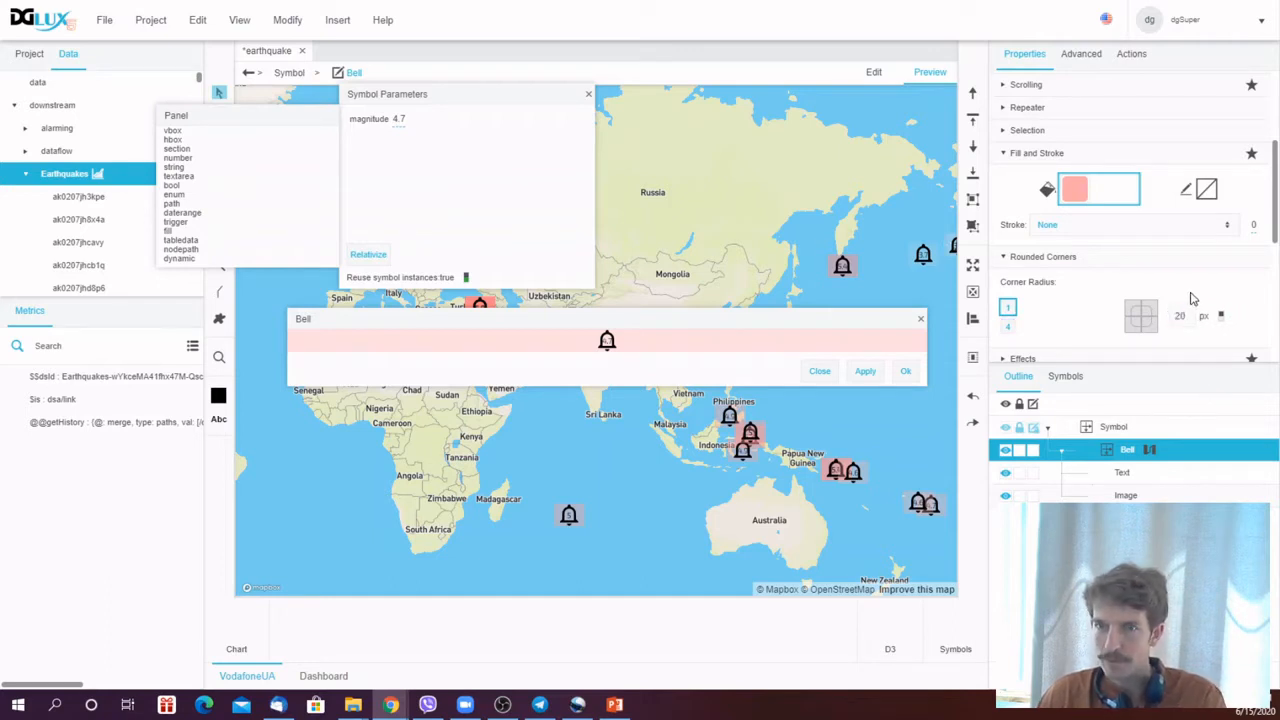
key(Return)
click(851, 373)
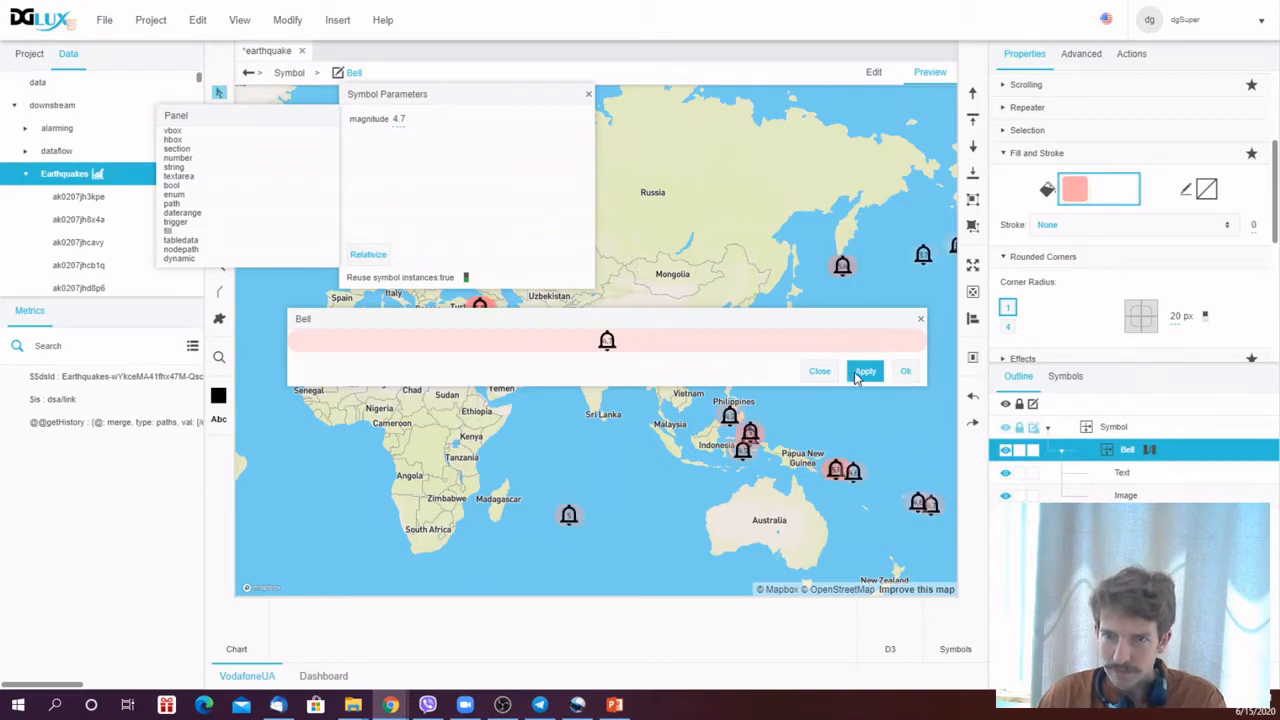
- Set the corner radius to 30 %, then apply and close the symbol editor
click(1188, 317)
click(1177, 316)
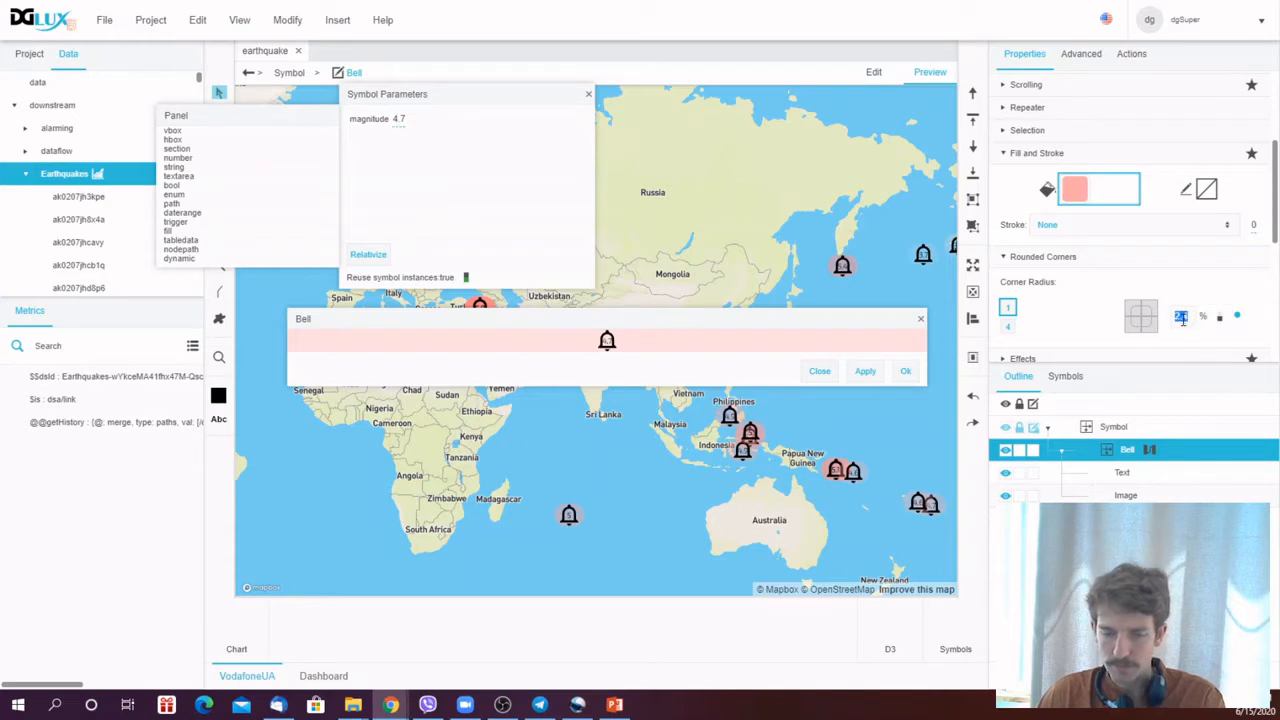
text(30)
click(864, 372)
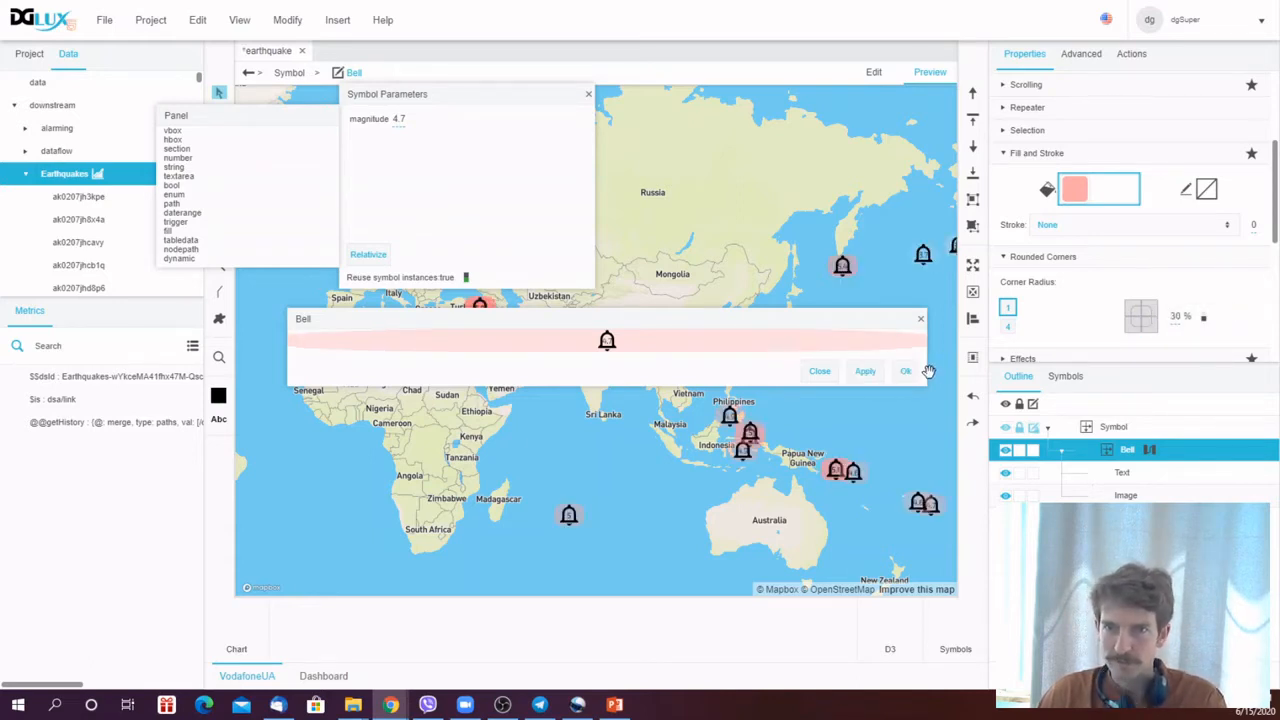
click(906, 371)
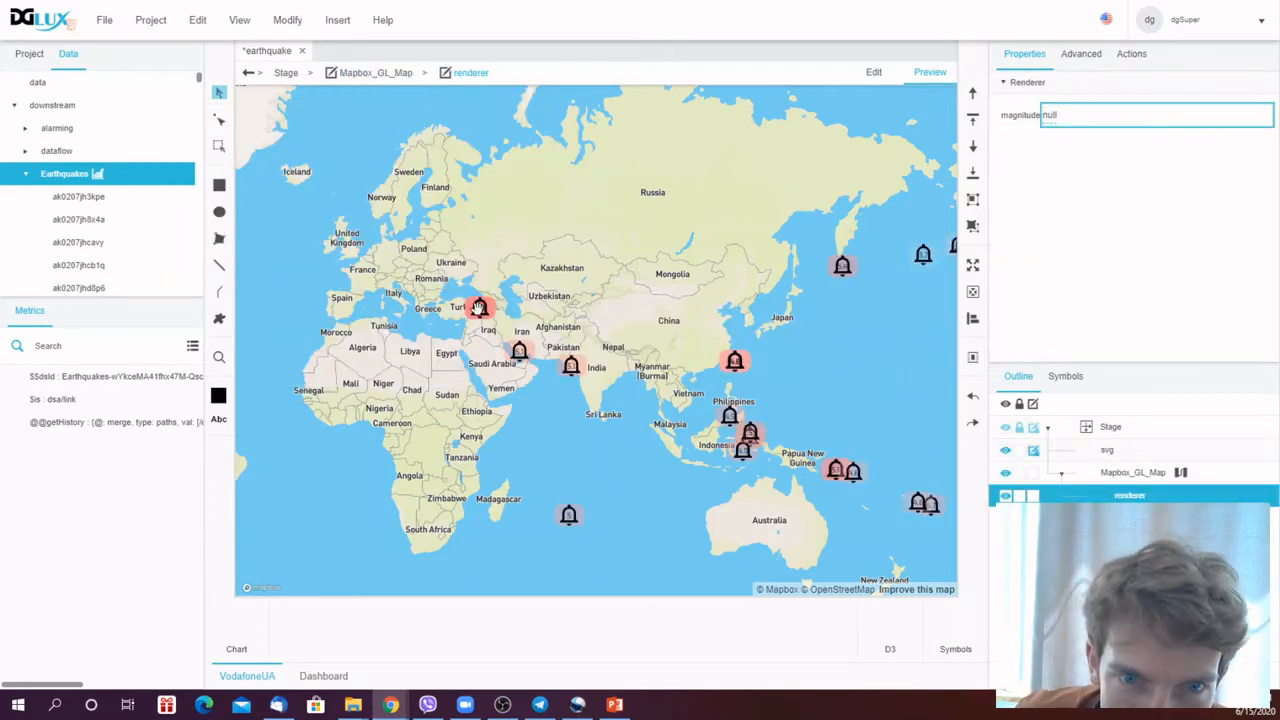
- Pan and zoom around the map preview to inspect the earthquake symbols' colours and labels
drag(473, 355, 586, 376)
scroll(568, 362, up, 3)
scroll(586, 377, up, 3)
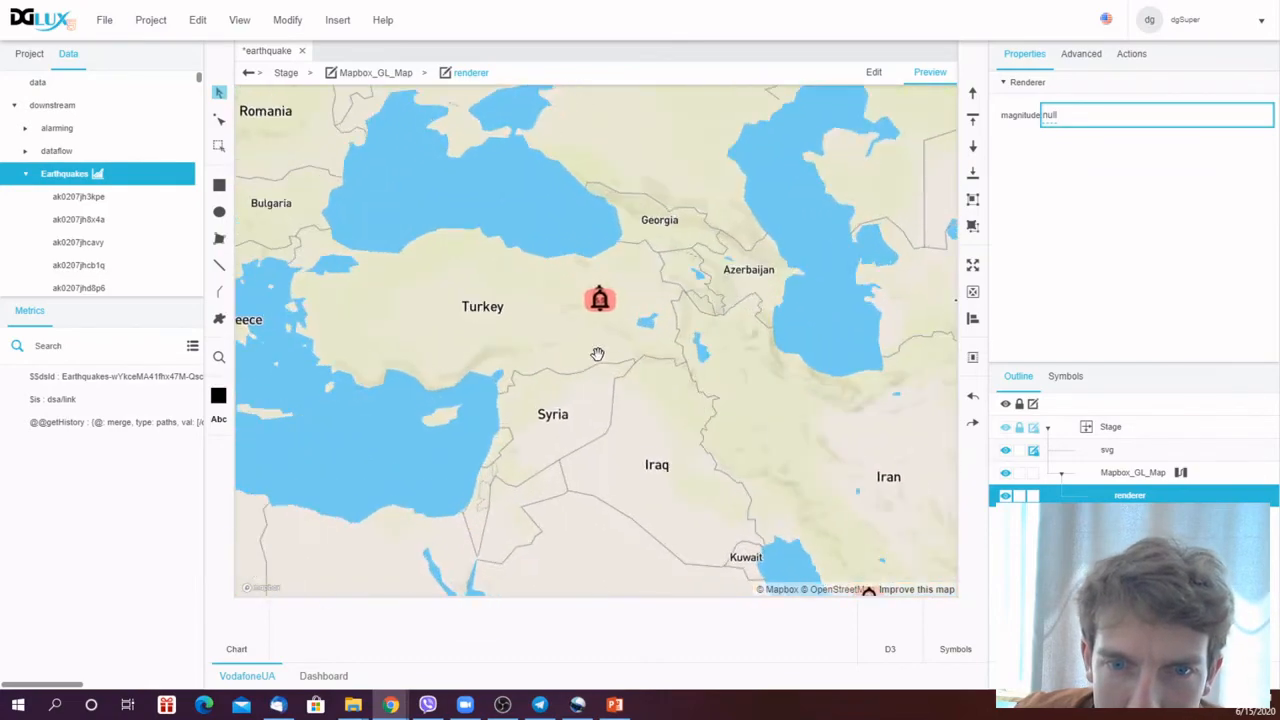
scroll(635, 340, up, 5)
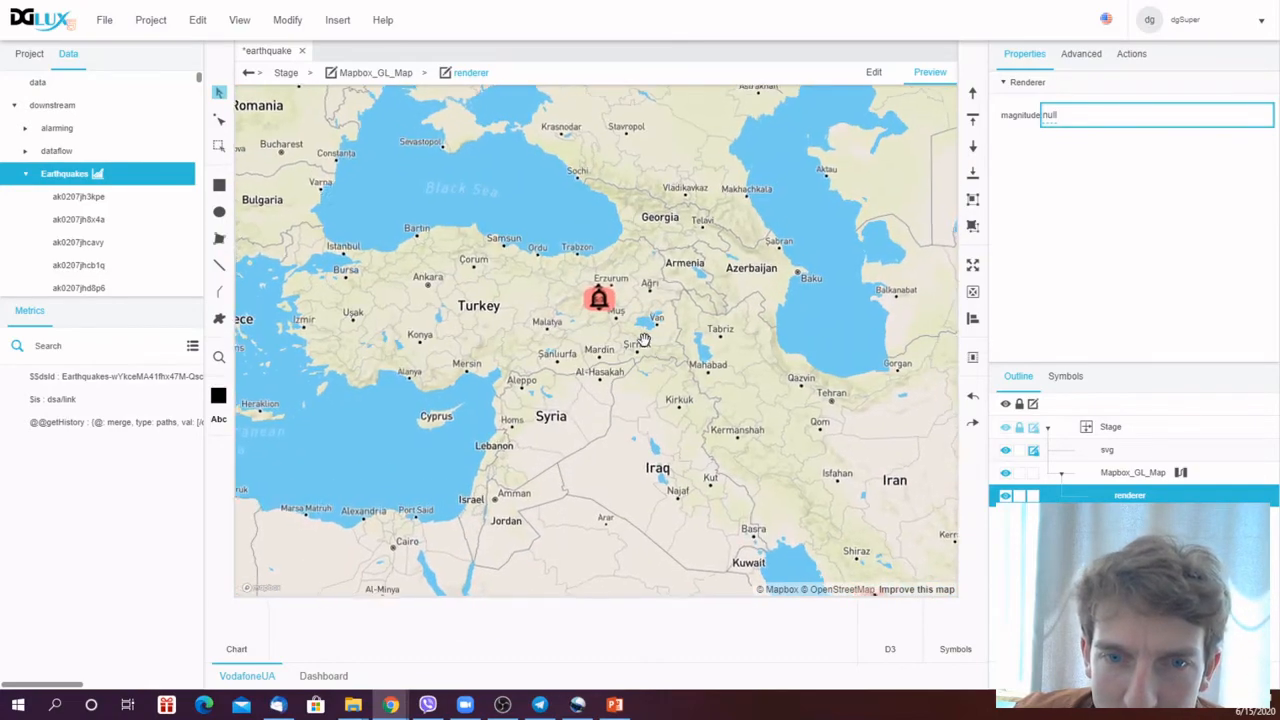
drag(640, 360, 743, 427)
scroll(676, 315, up, 5)
drag(616, 252, 706, 369)
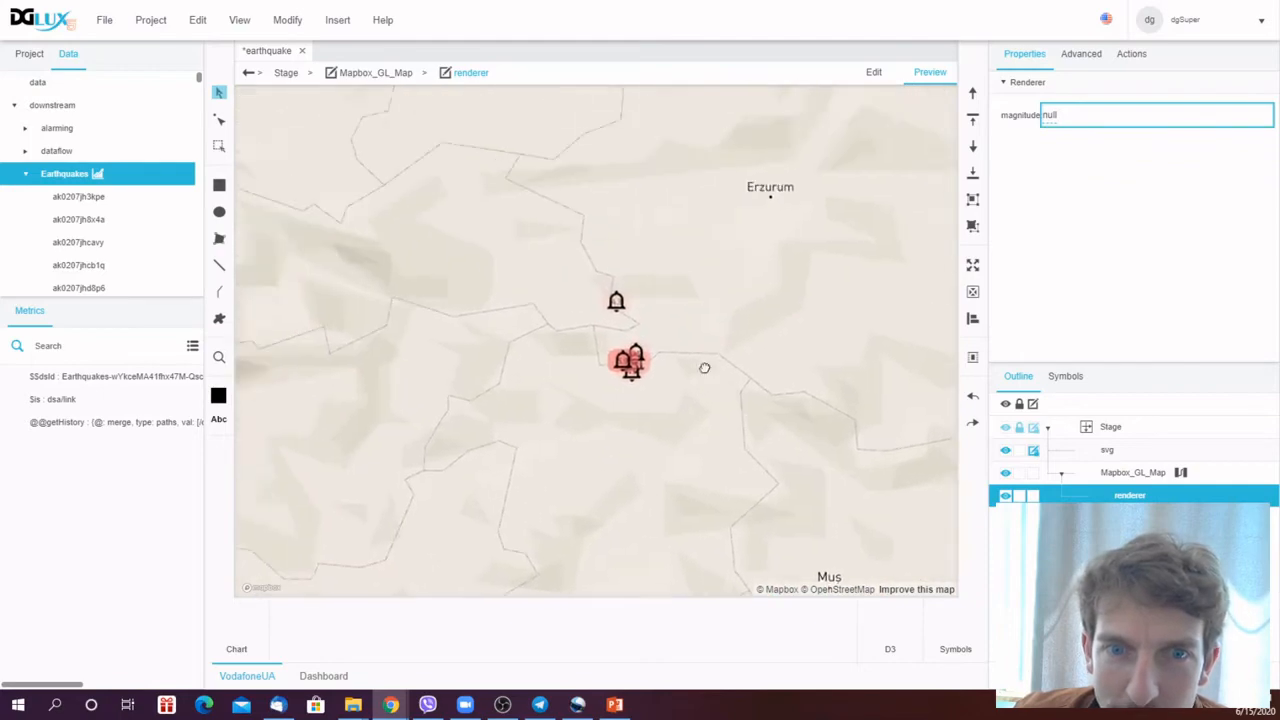
scroll(708, 364, up, 6)
drag(552, 192, 771, 417)
scroll(770, 390, down, 3)
scroll(770, 390, down, 10)
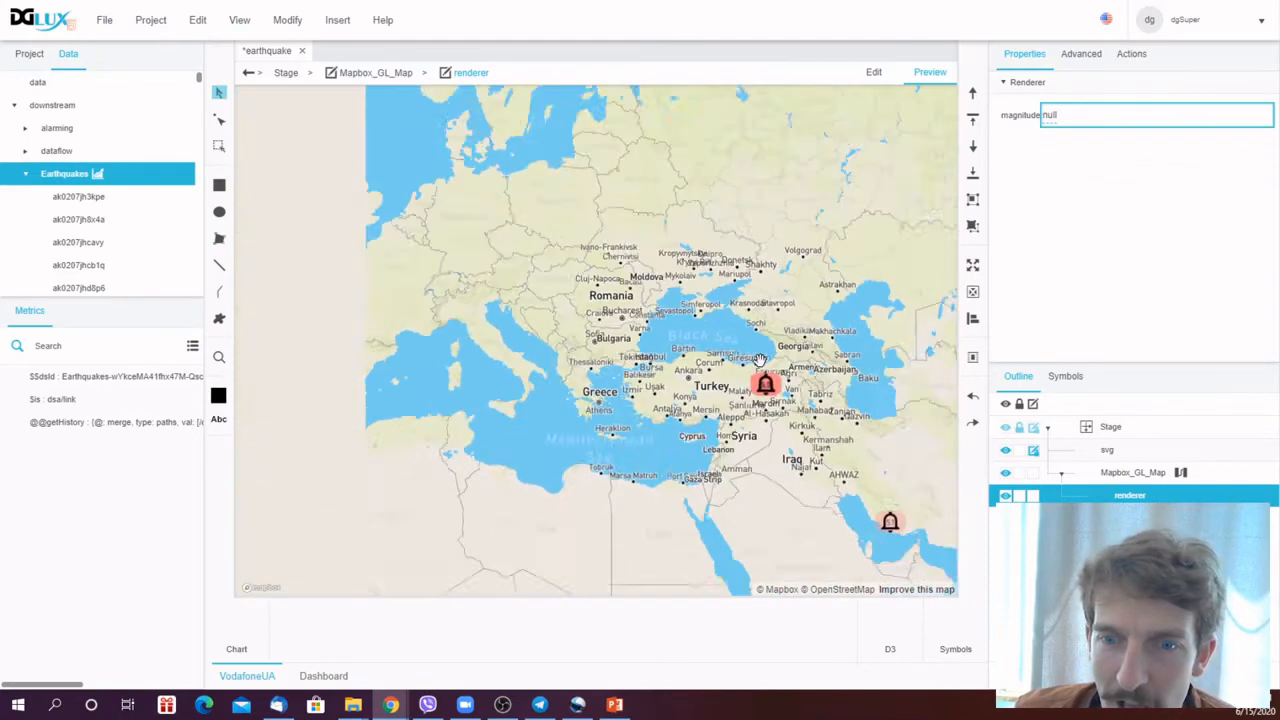
scroll(743, 413, up, 3)
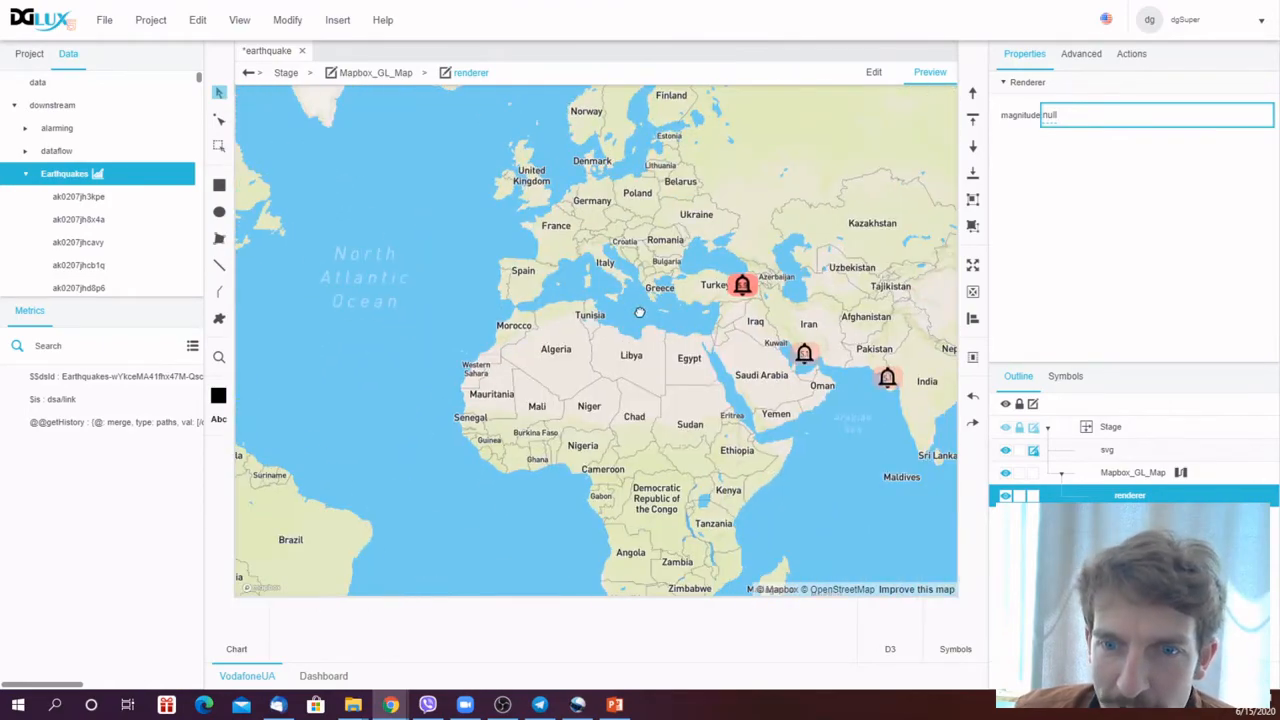
scroll(755, 420, down, 5)
drag(765, 428, 583, 453)
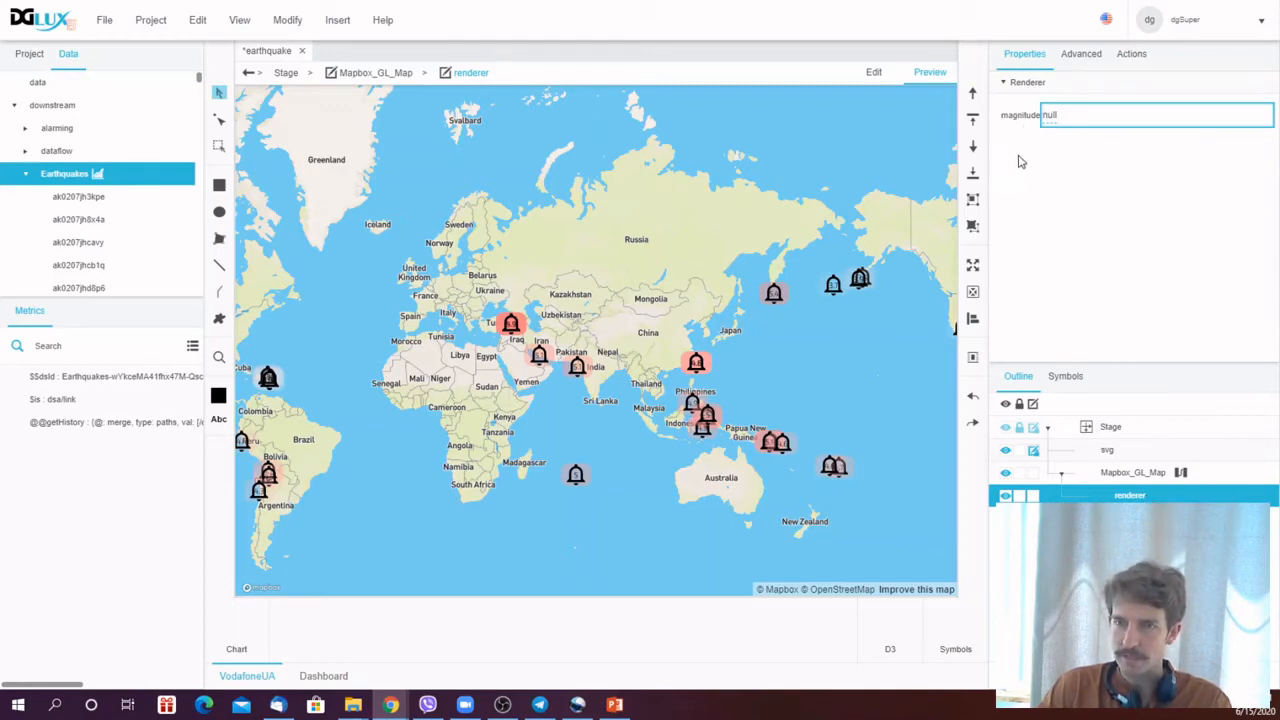
- Open the Bell symbol for editing and add a string symbol parameter named ID
right_click(1132, 498)
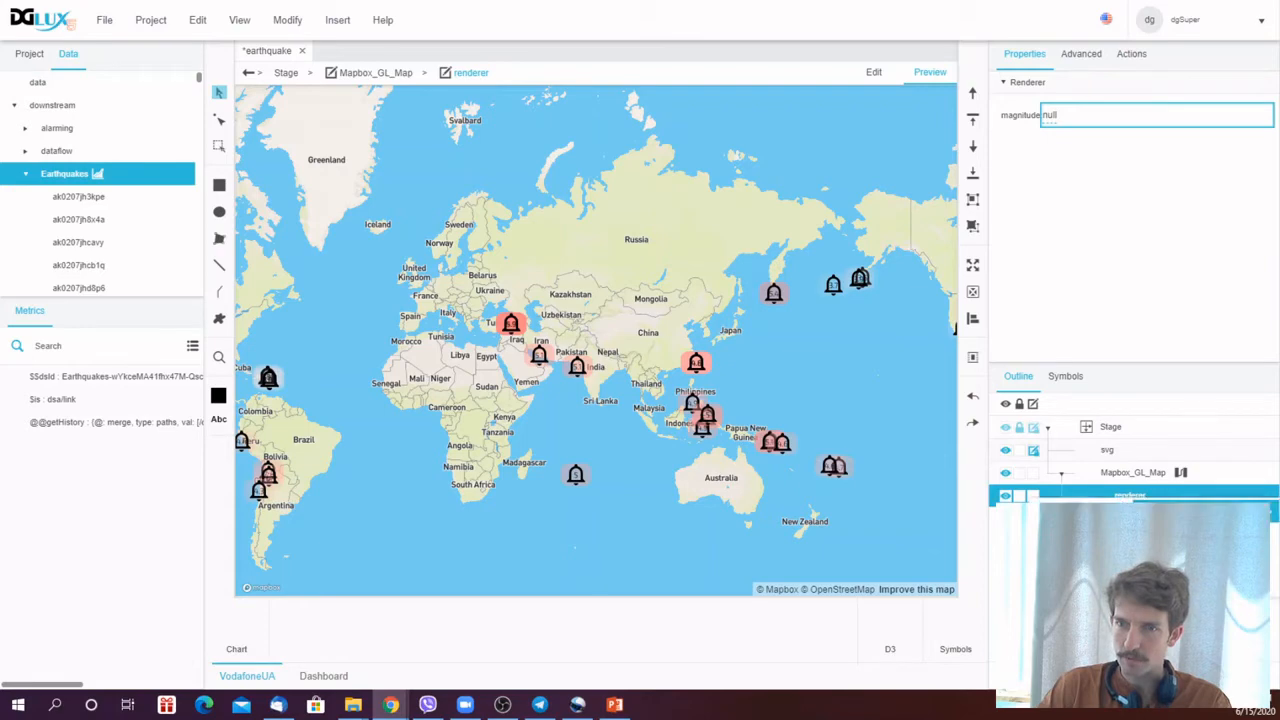
click(1180, 560)
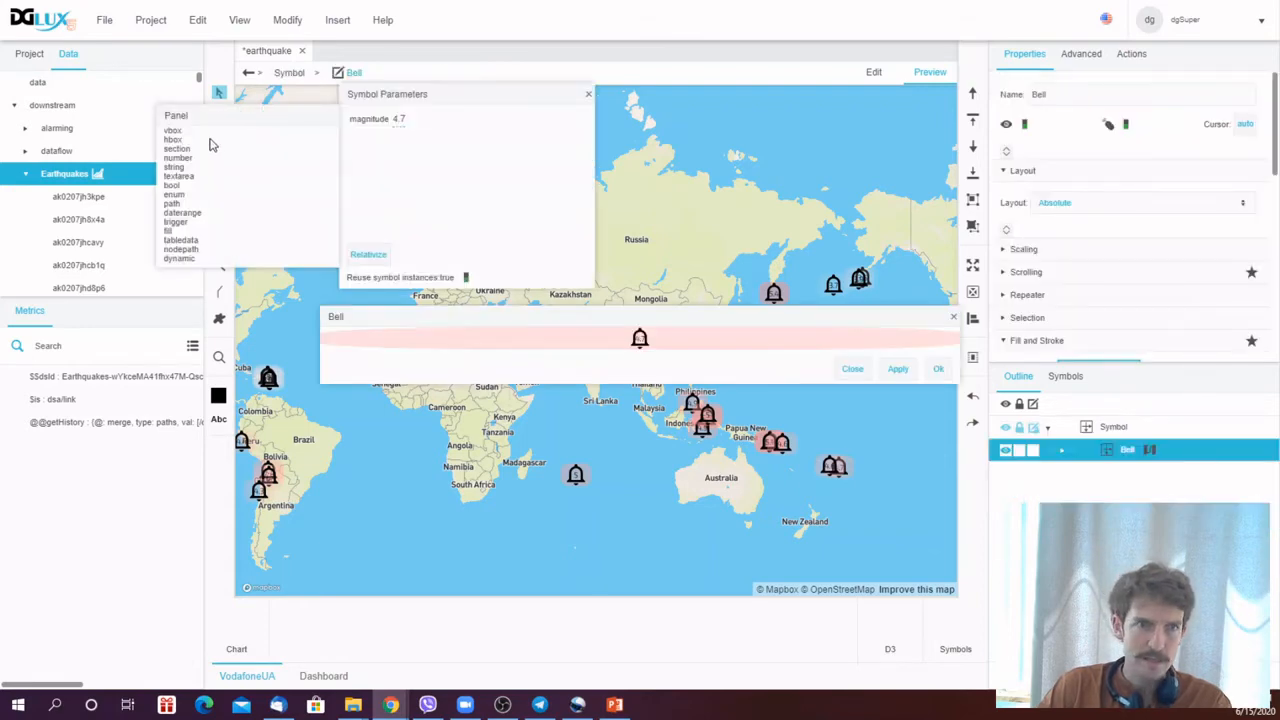
drag(168, 174, 362, 190)
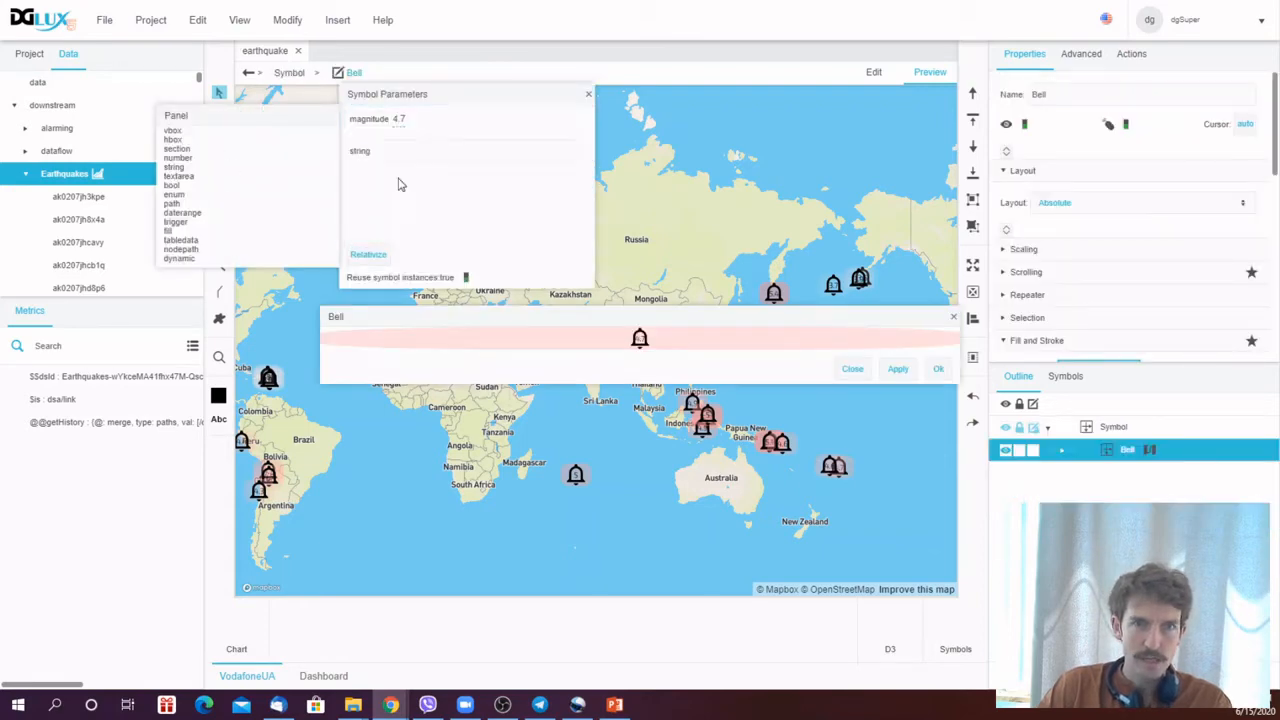
double_click(359, 153)
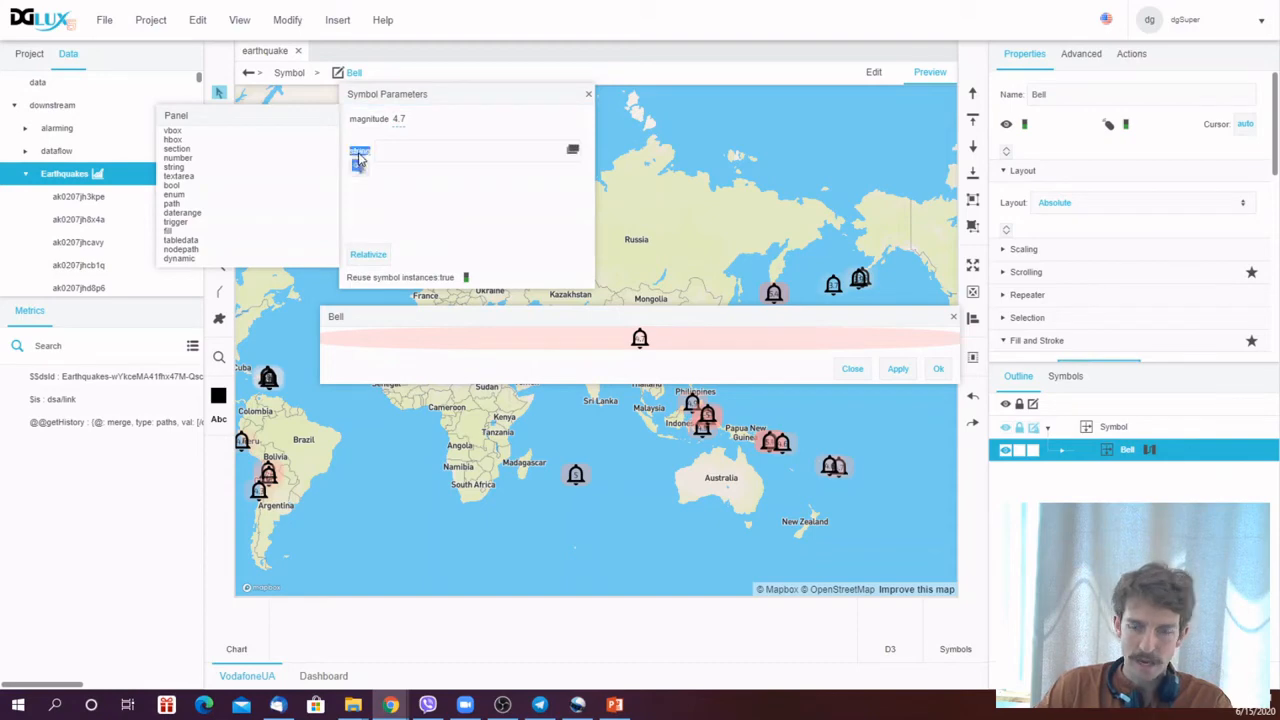
text(ID)
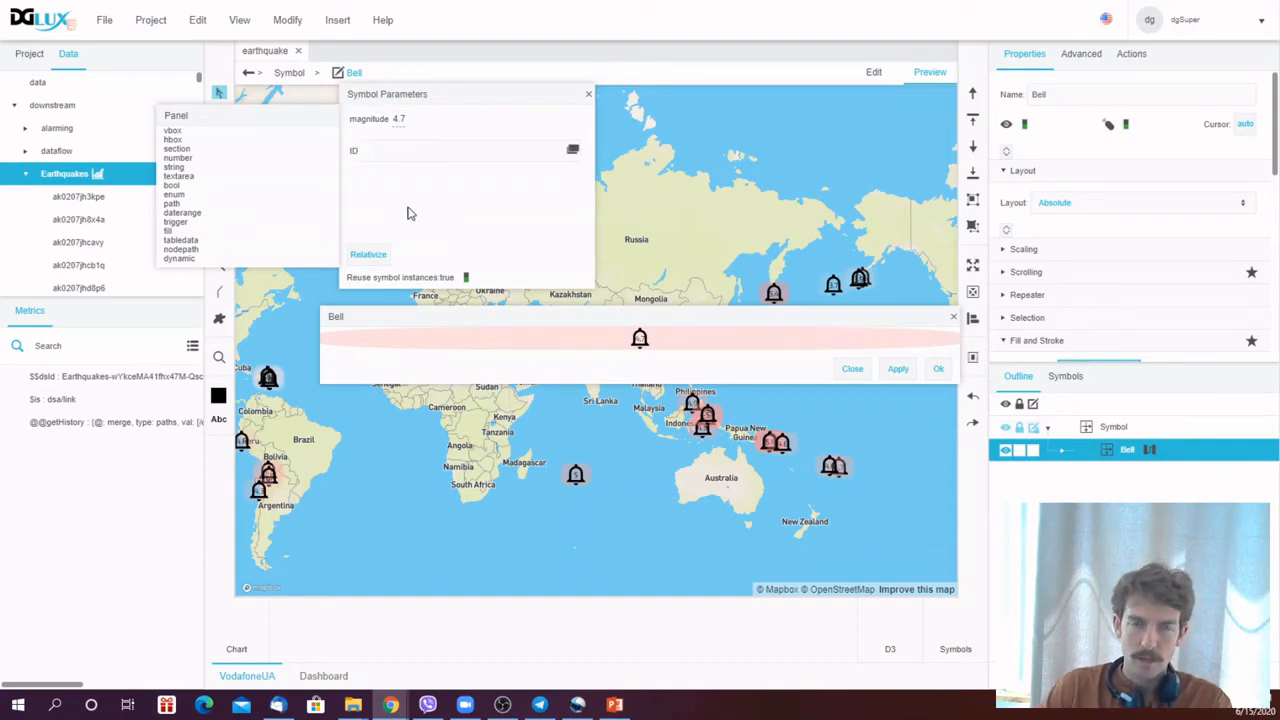
- Apply the symbol changes and close the Bell symbol editor
click(1150, 451)
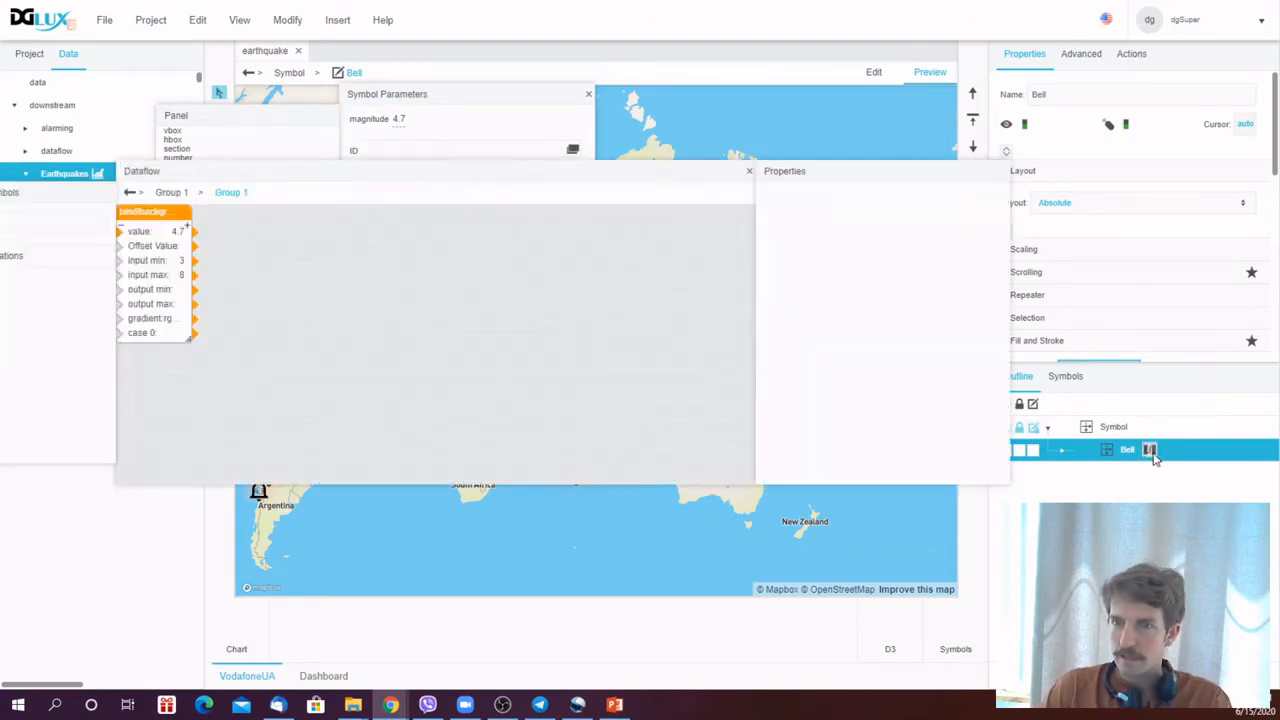
click(751, 172)
drag(475, 97, 481, 109)
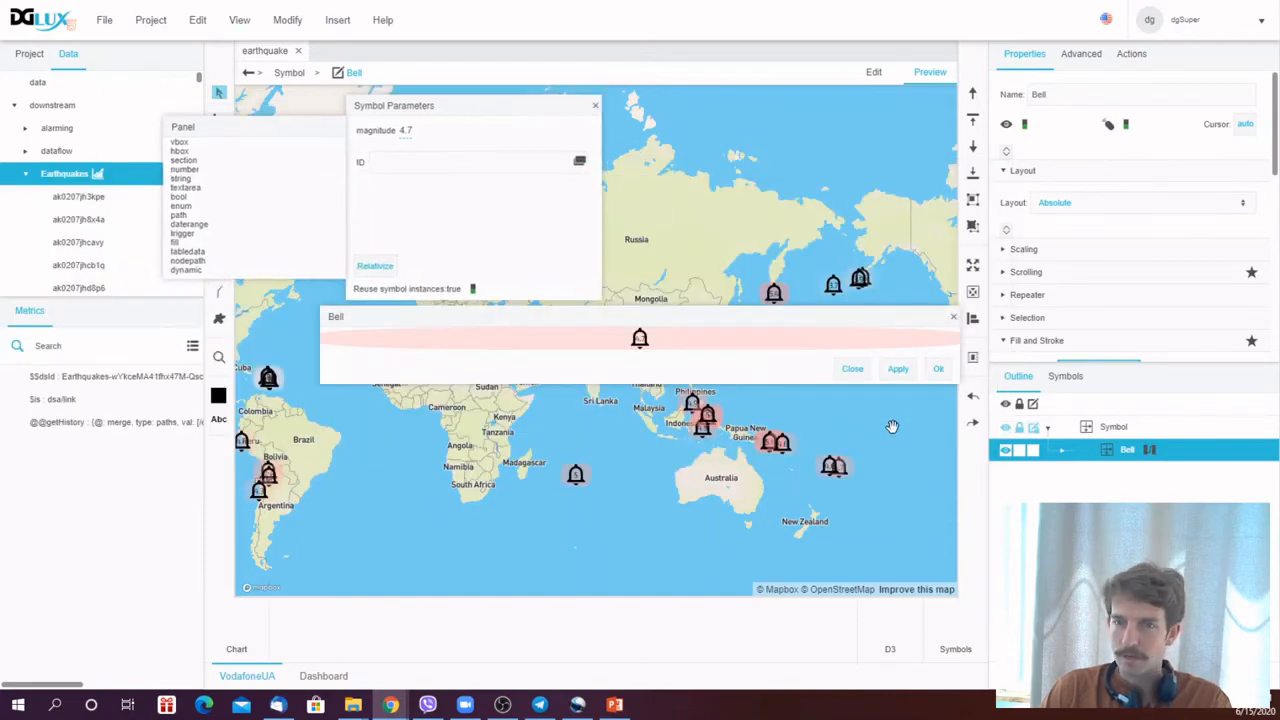
click(898, 369)
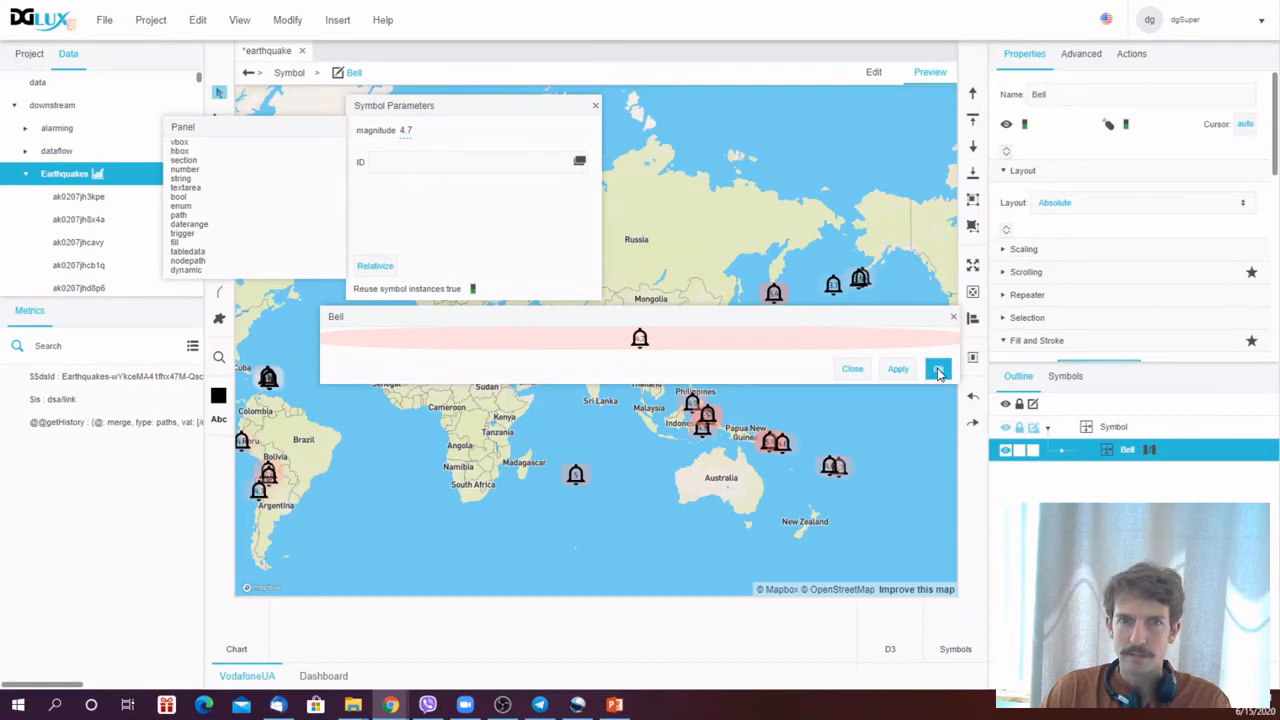
click(938, 370)
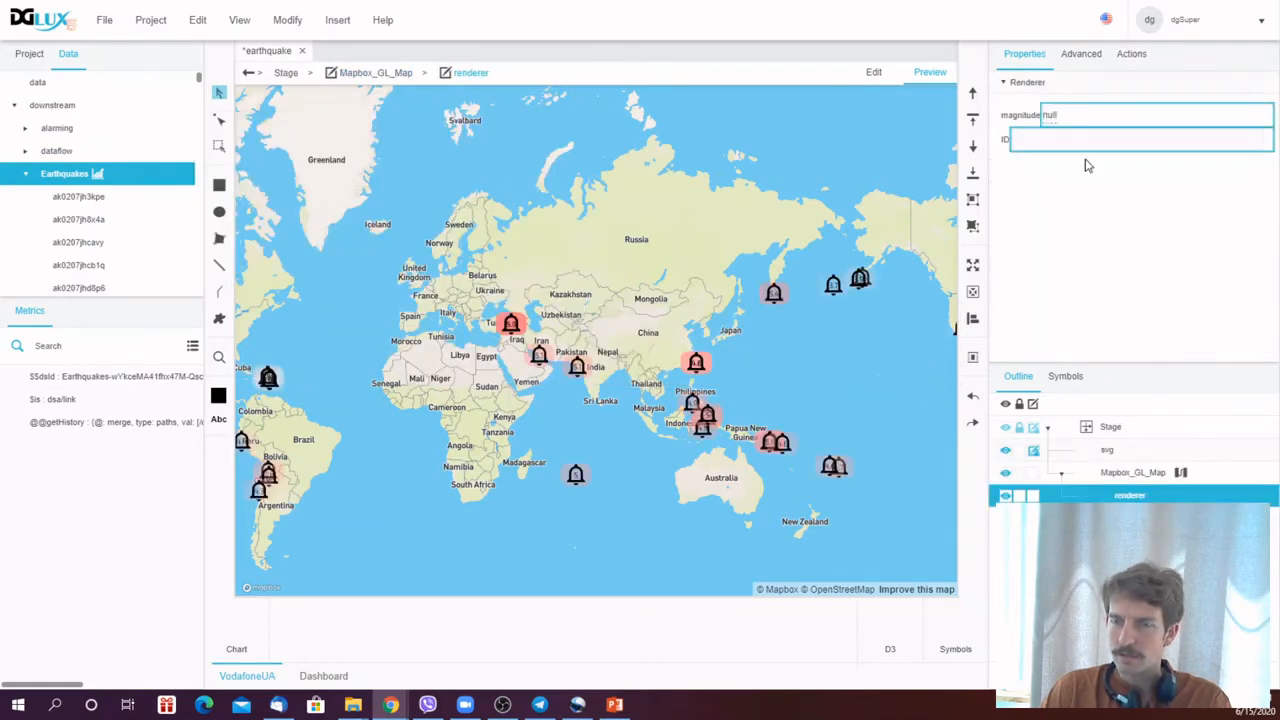
- Reopen the Bell symbol and review its symbol parameters
double_click(1128, 497)
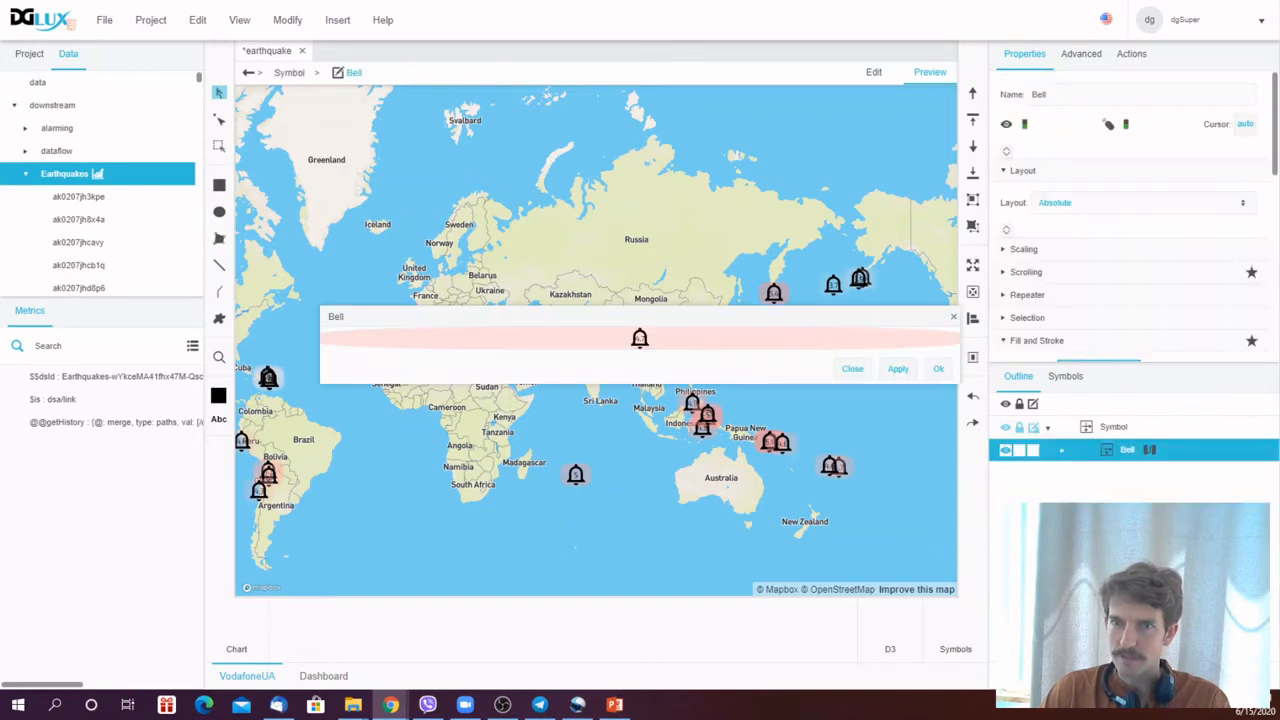
click(1063, 451)
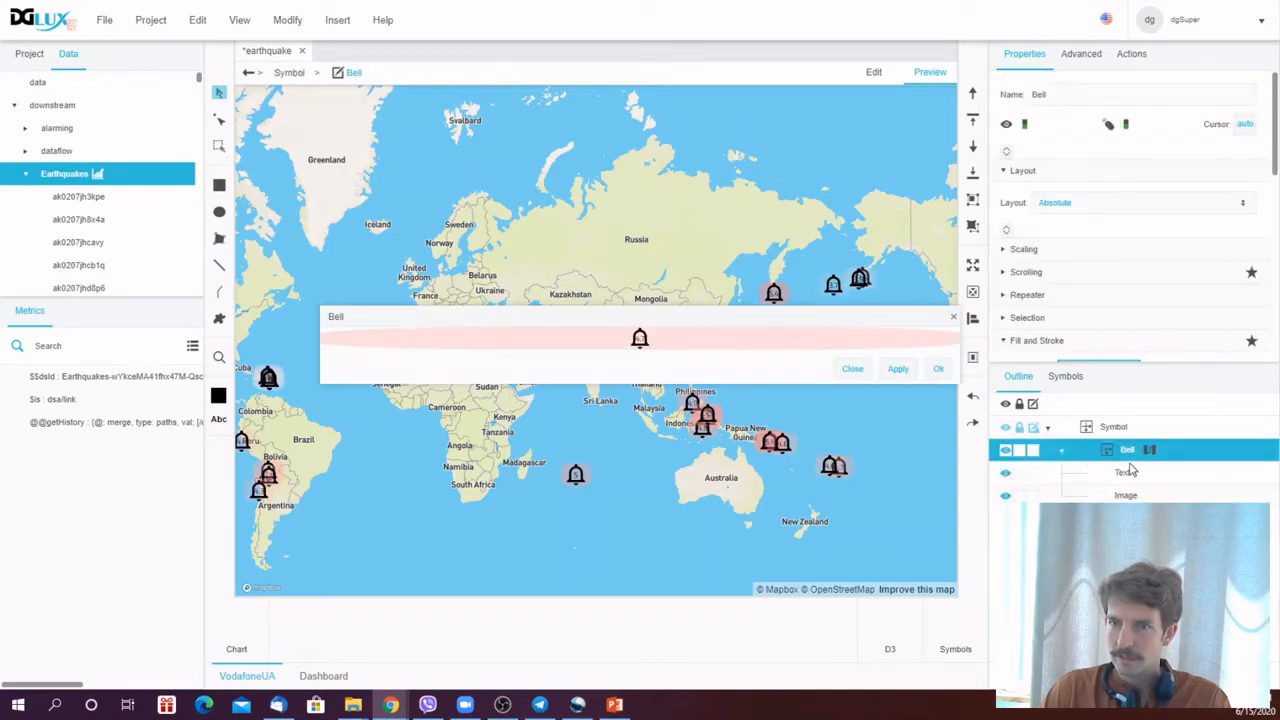
right_click(1128, 452)
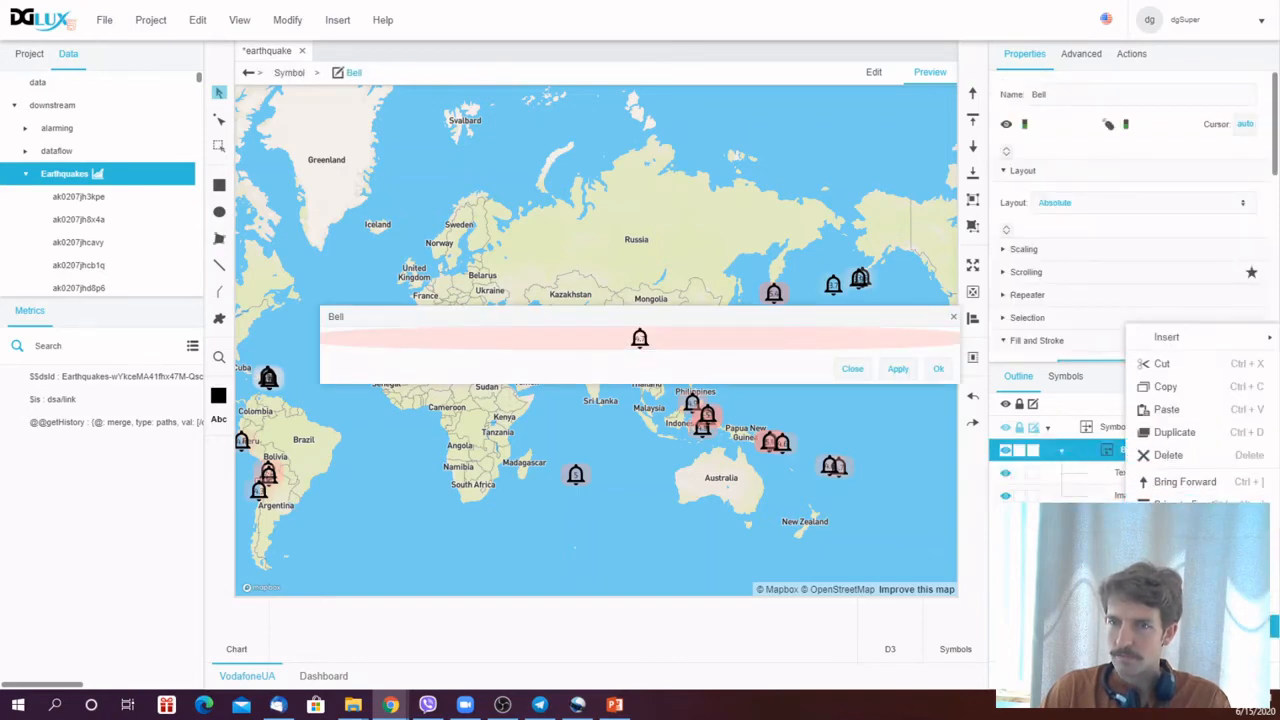
click(1165, 650)
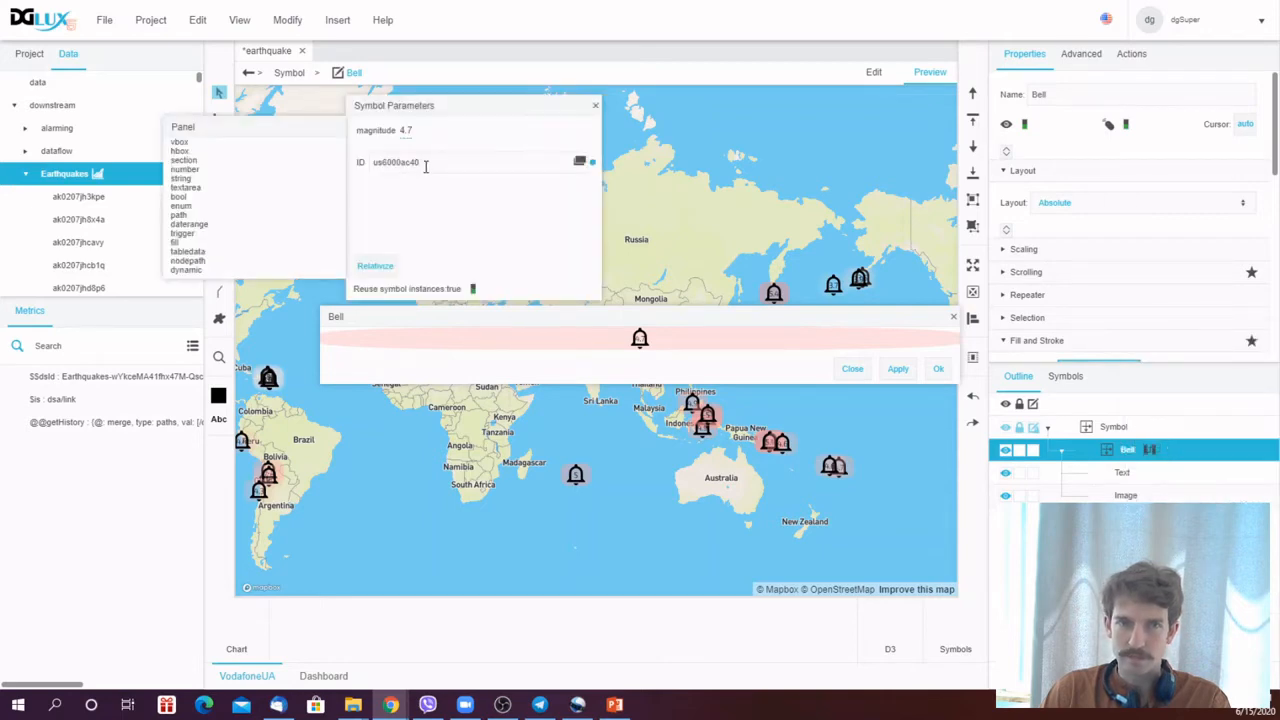
click(594, 106)
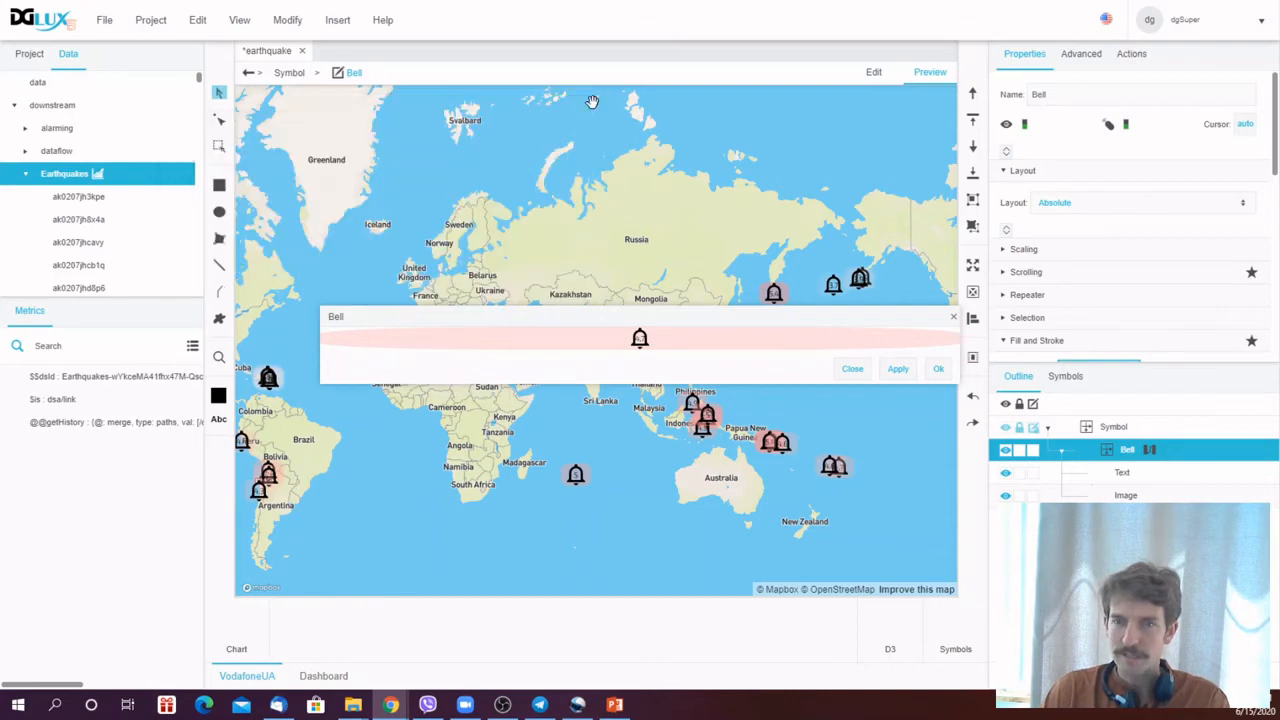
- Insert a Data Grid component into the Bell panel
right_click(1124, 452)
mouse_move(1178, 340)
mouse_move(1050, 337)
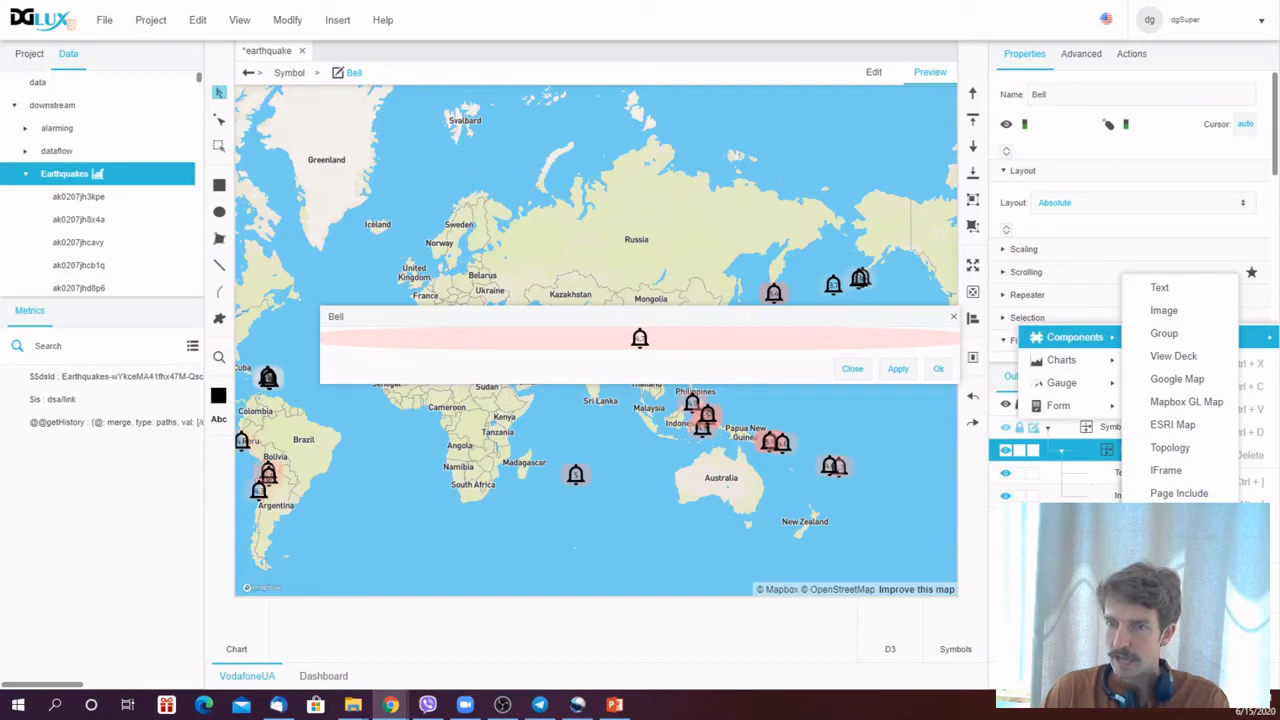
click(1172, 516)
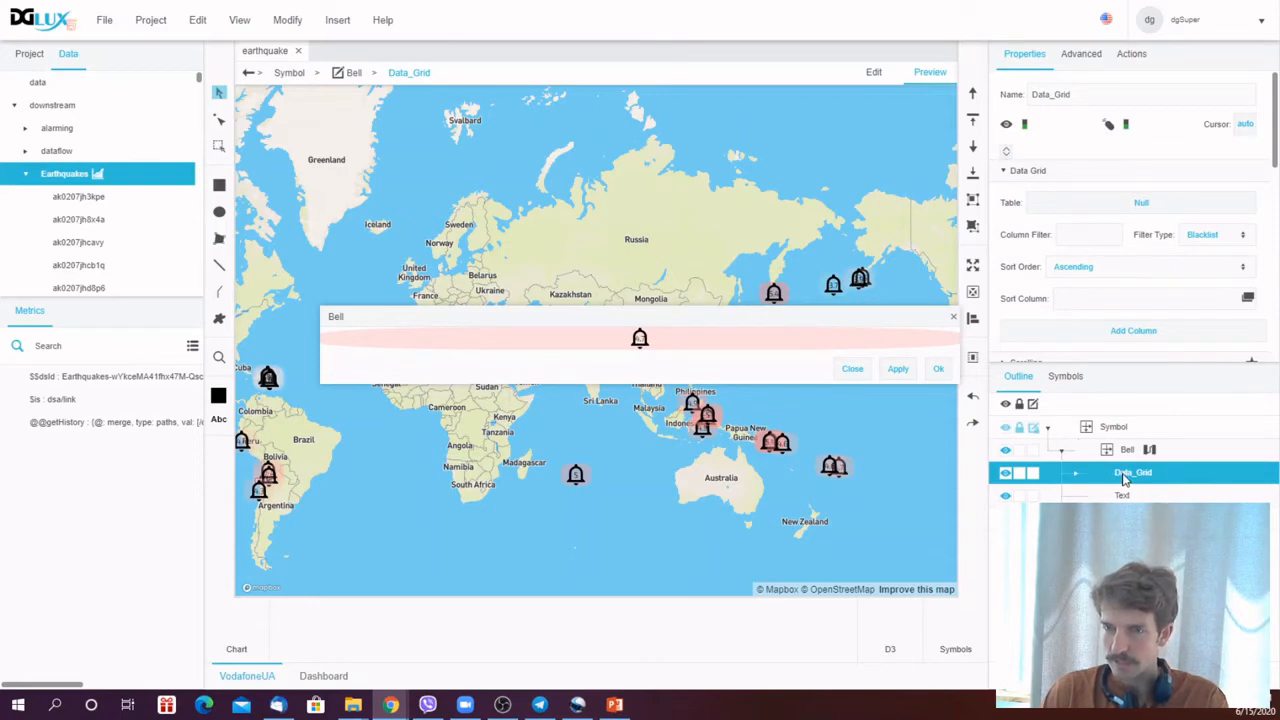
- Convert the data grid into a new symbol named AllData and delete the grid from the Bell panel
right_click(1123, 478)
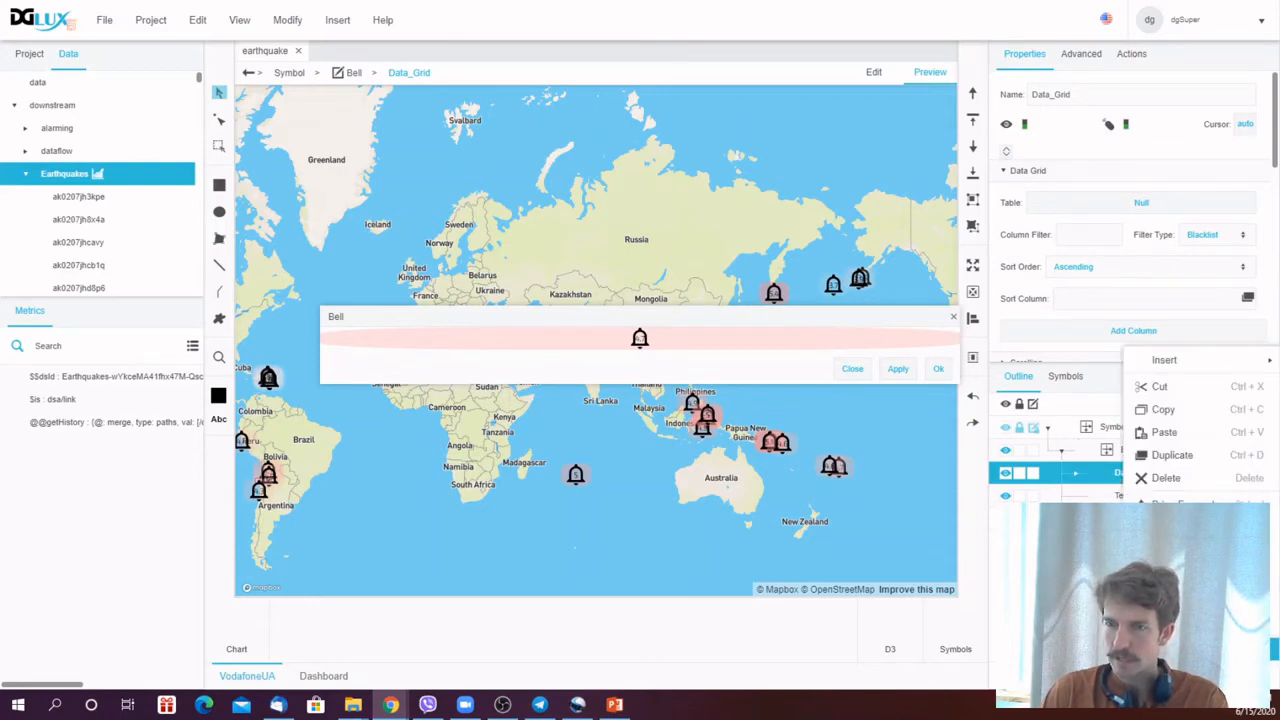
click(1180, 627)
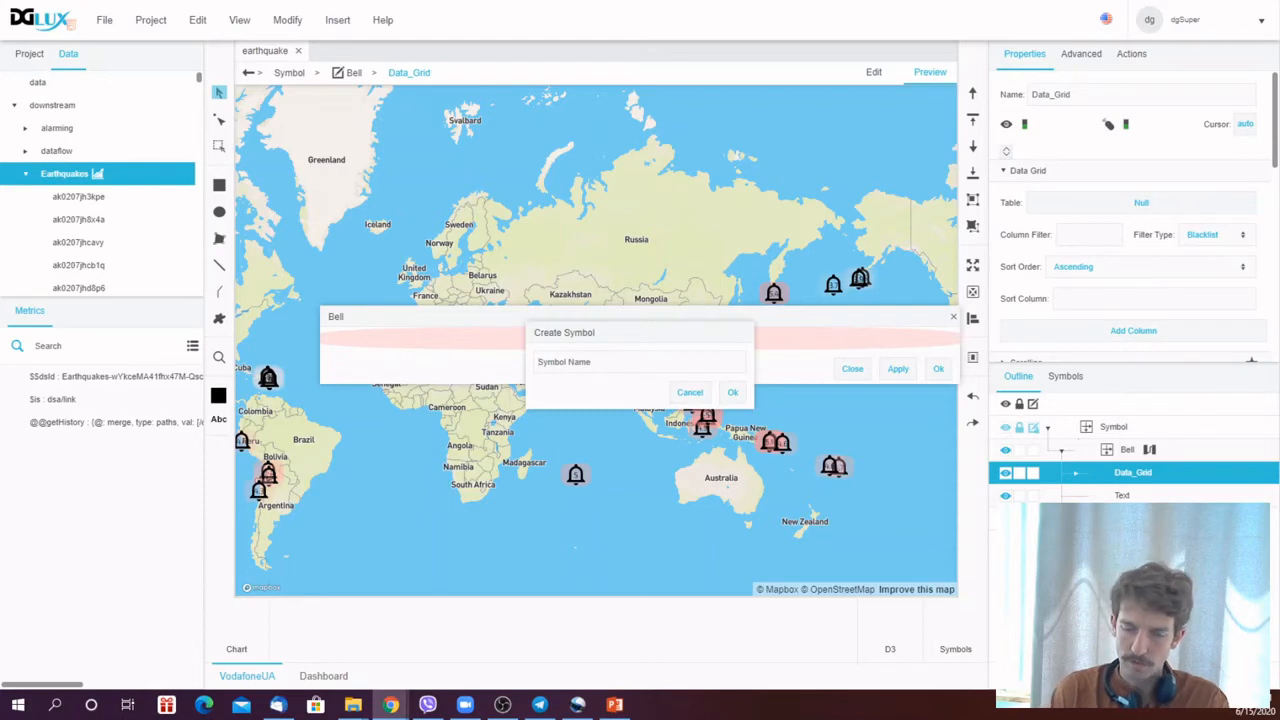
text(AllData)
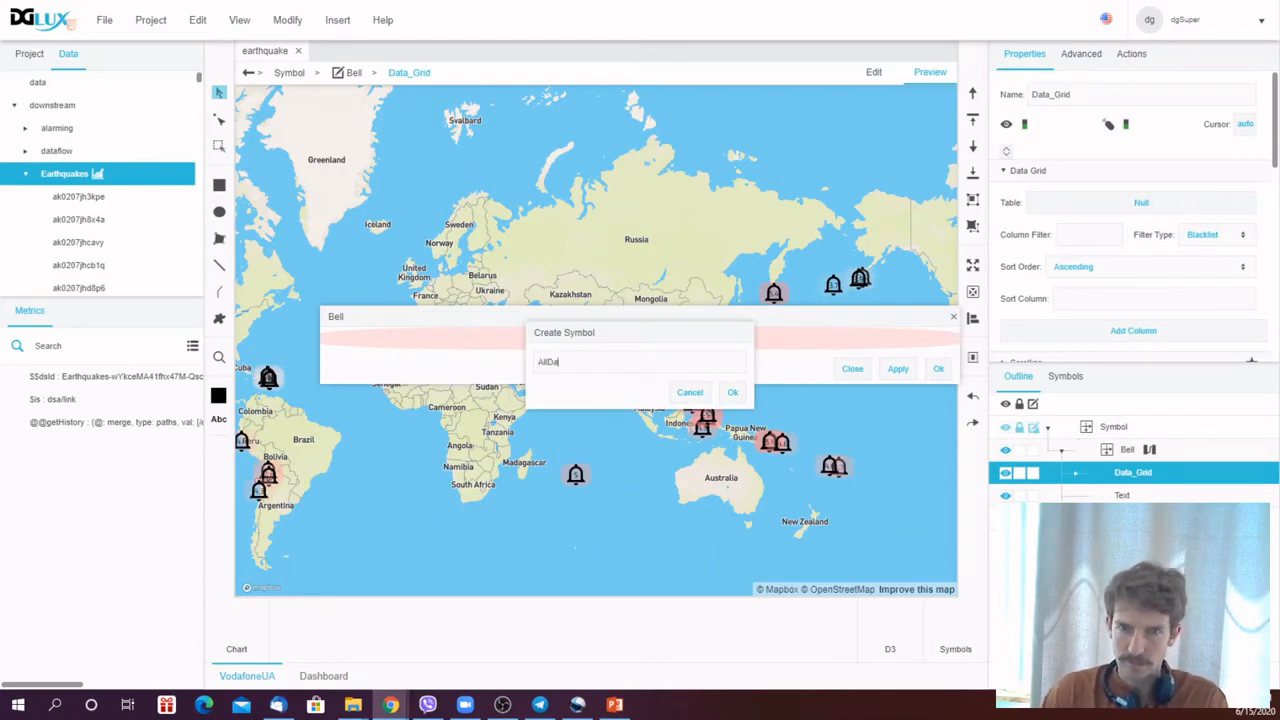
click(733, 394)
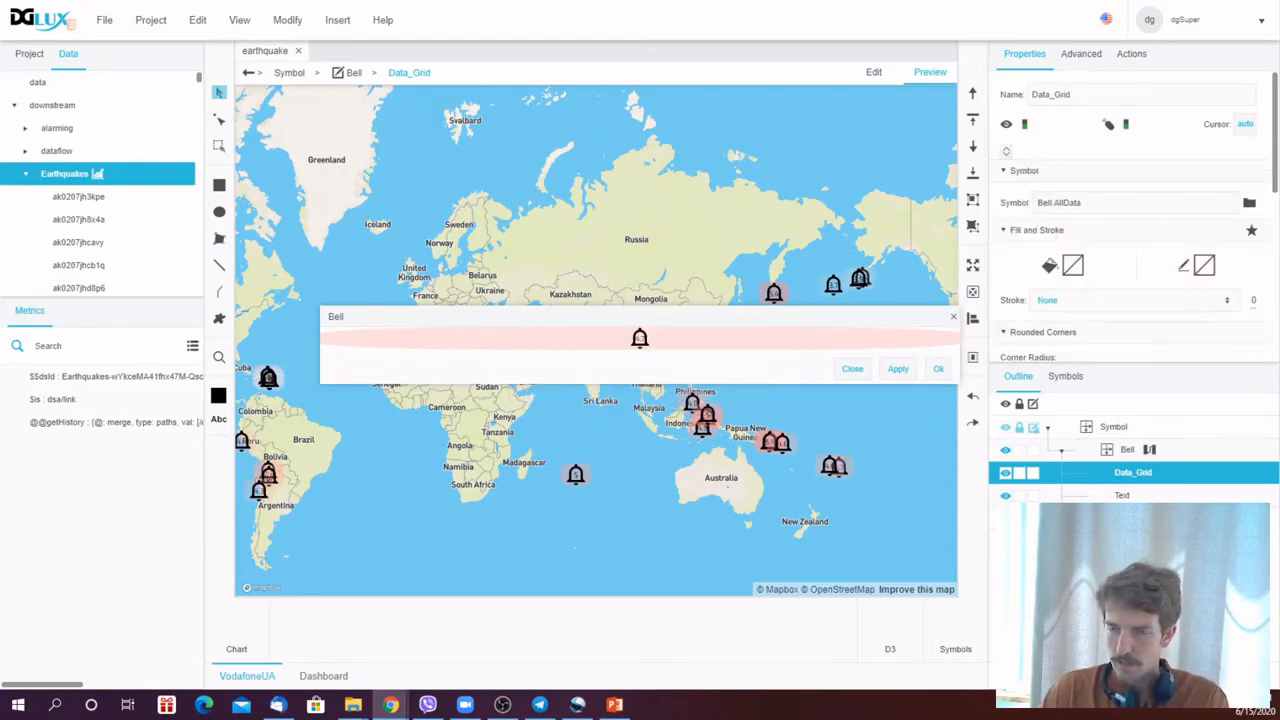
right_click(1138, 480)
click(1046, 452)
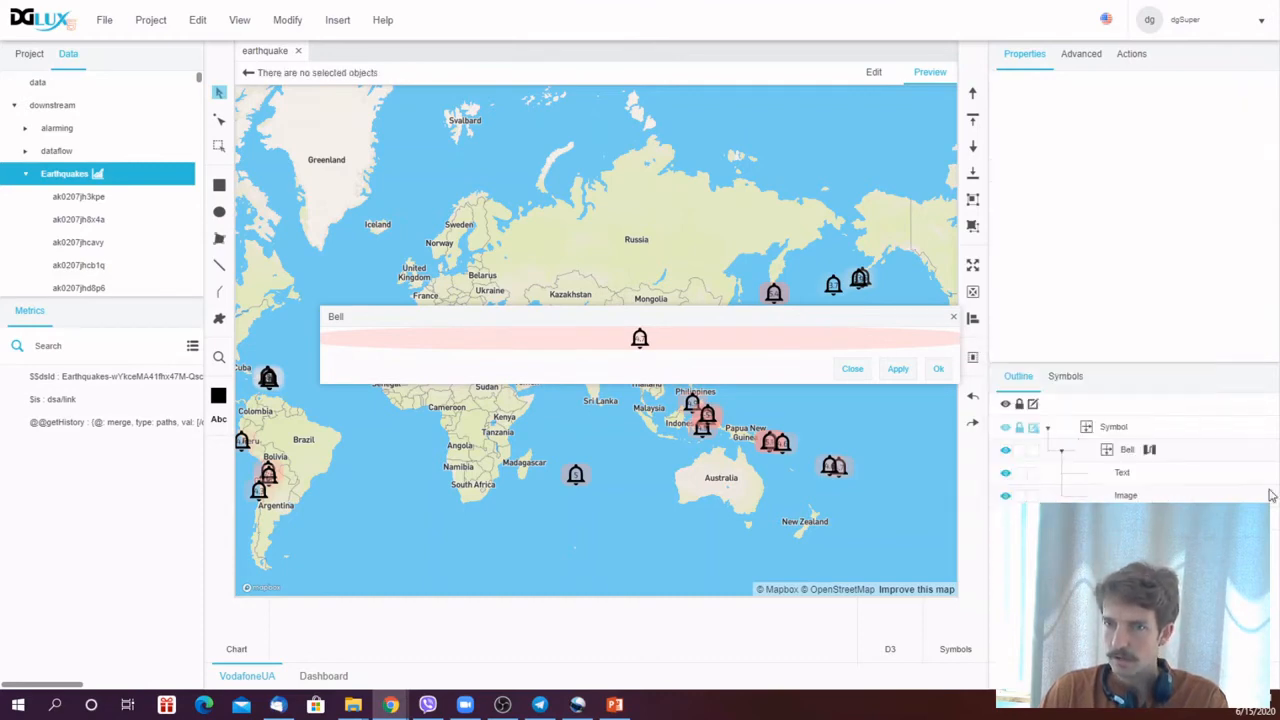
- Give the Bell panel an events callout using the Bell.AllData symbol, positioned at the bottom-left
click(1122, 453)
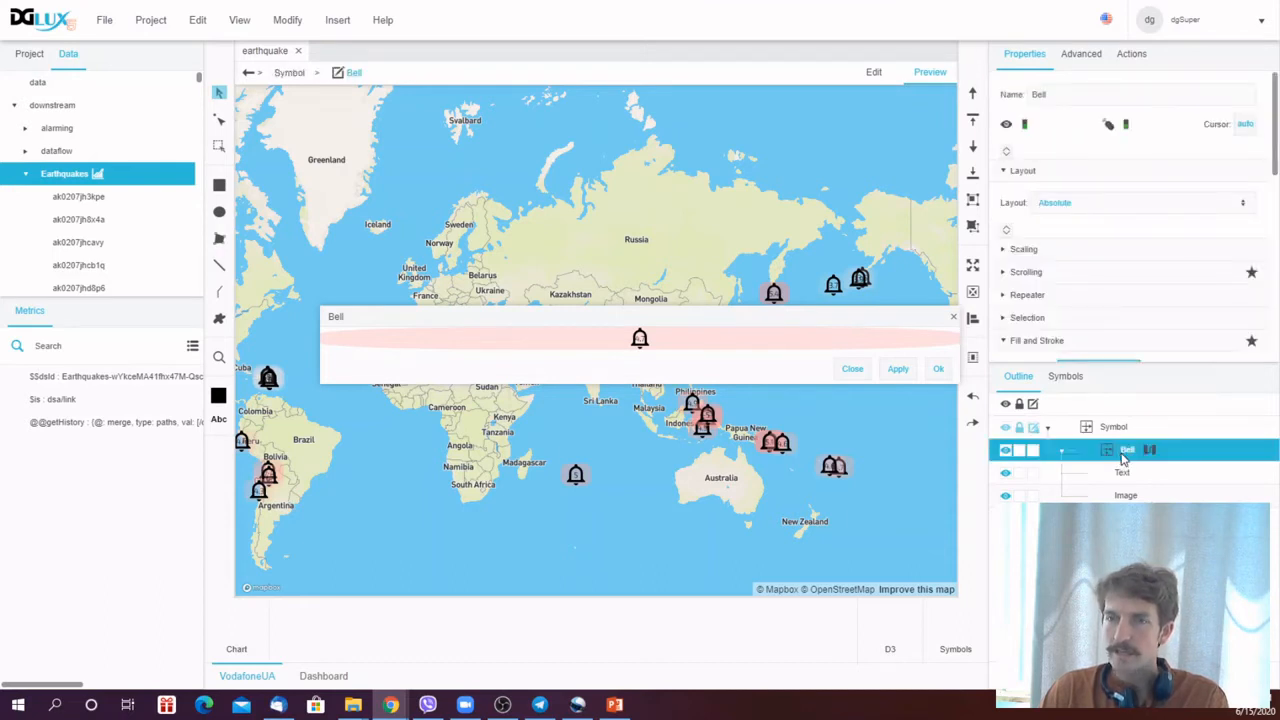
drag(1272, 172, 1276, 380)
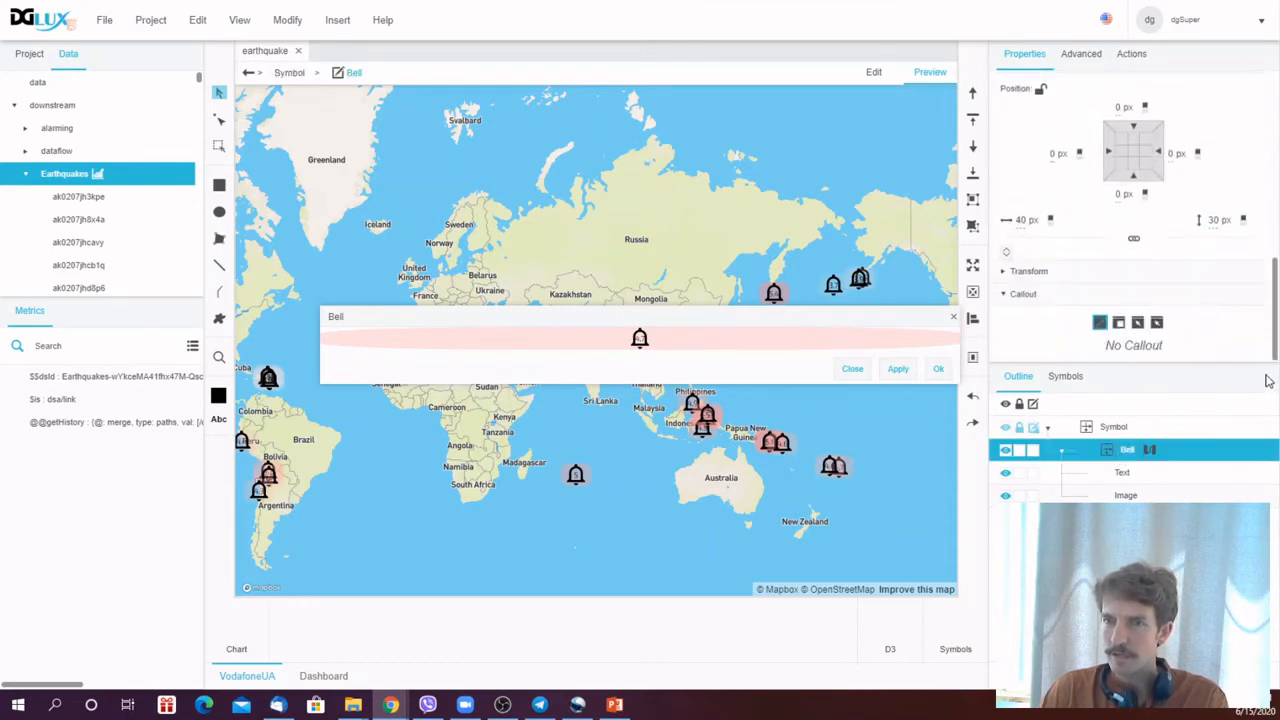
click(1158, 323)
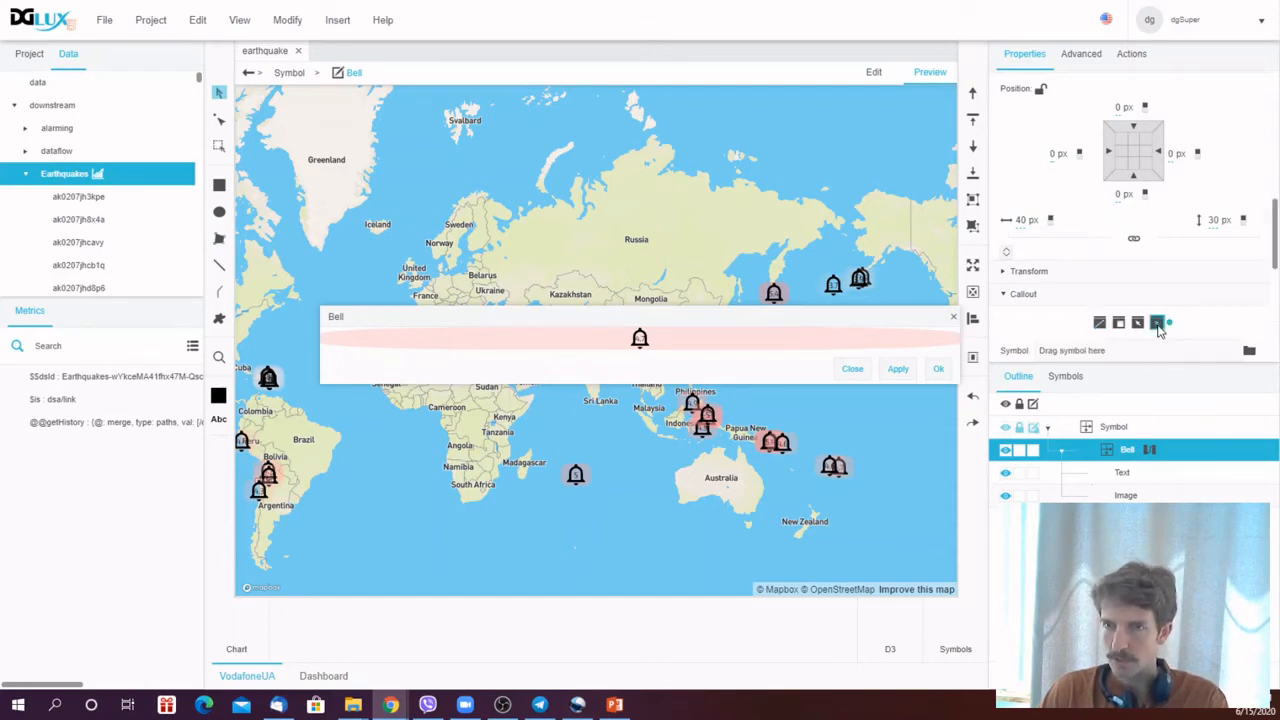
scroll(1274, 258, down, 2)
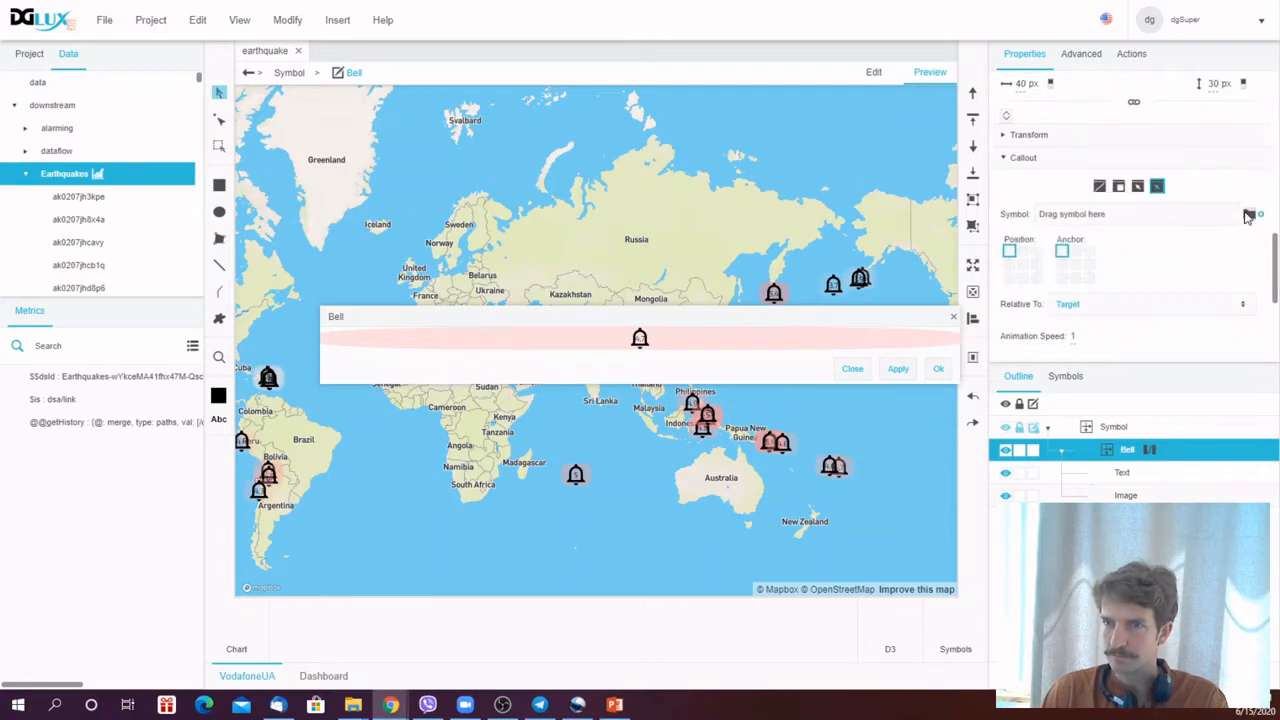
click(1249, 214)
click(829, 244)
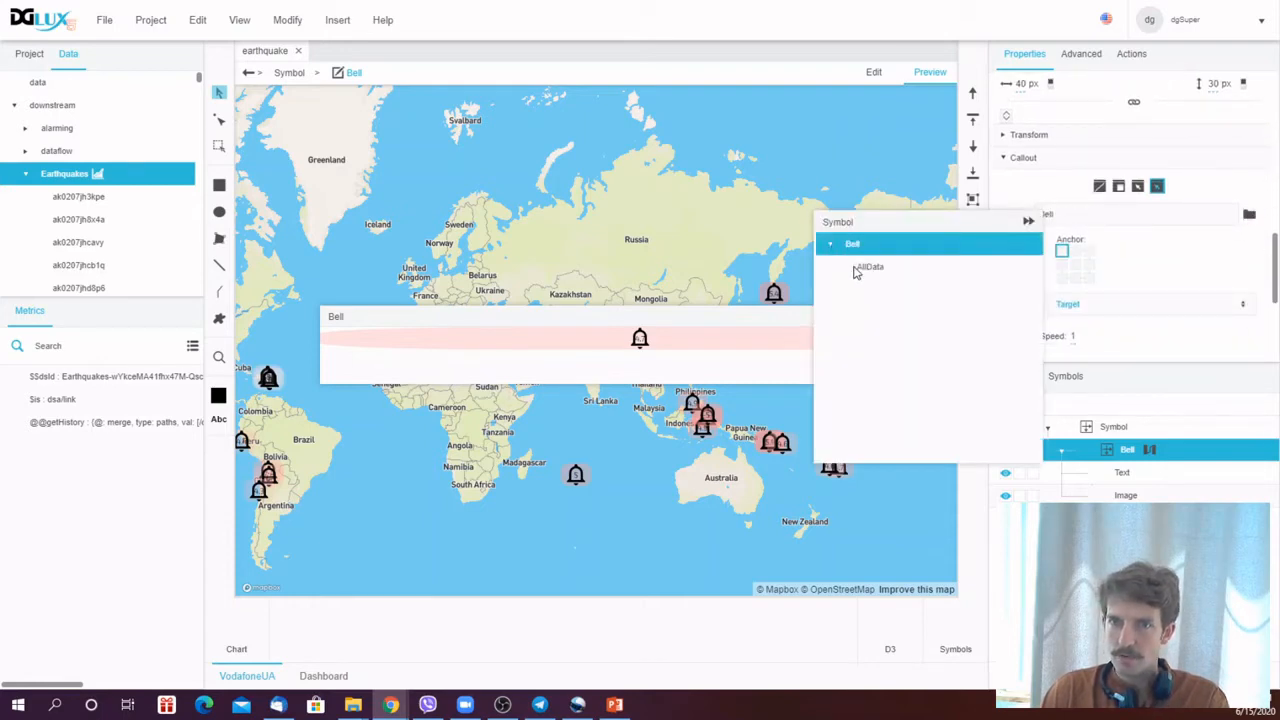
click(858, 270)
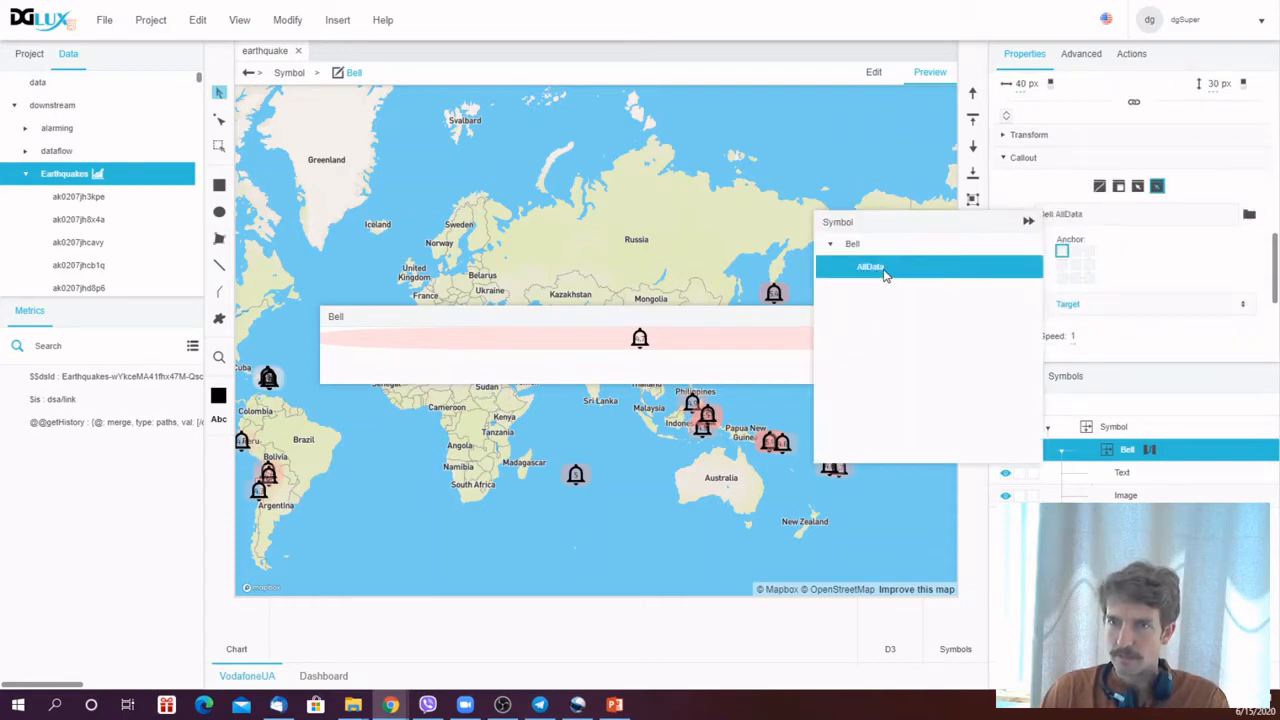
click(1029, 220)
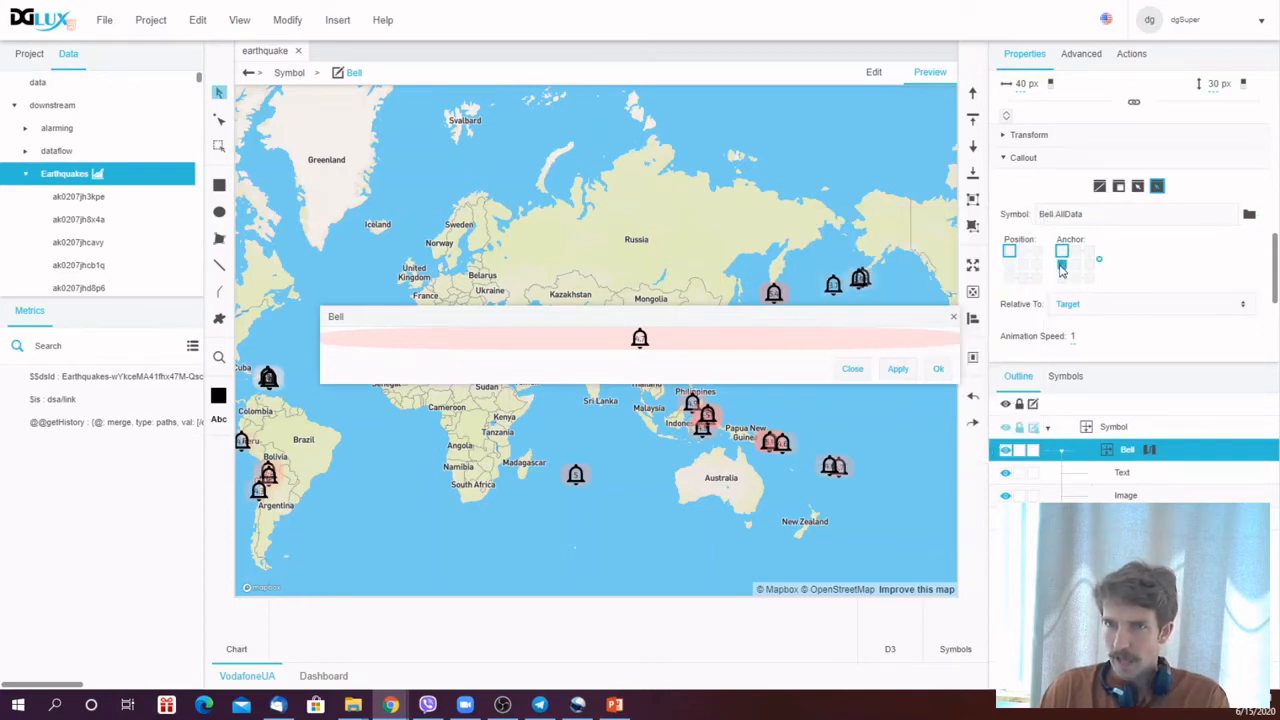
click(1010, 280)
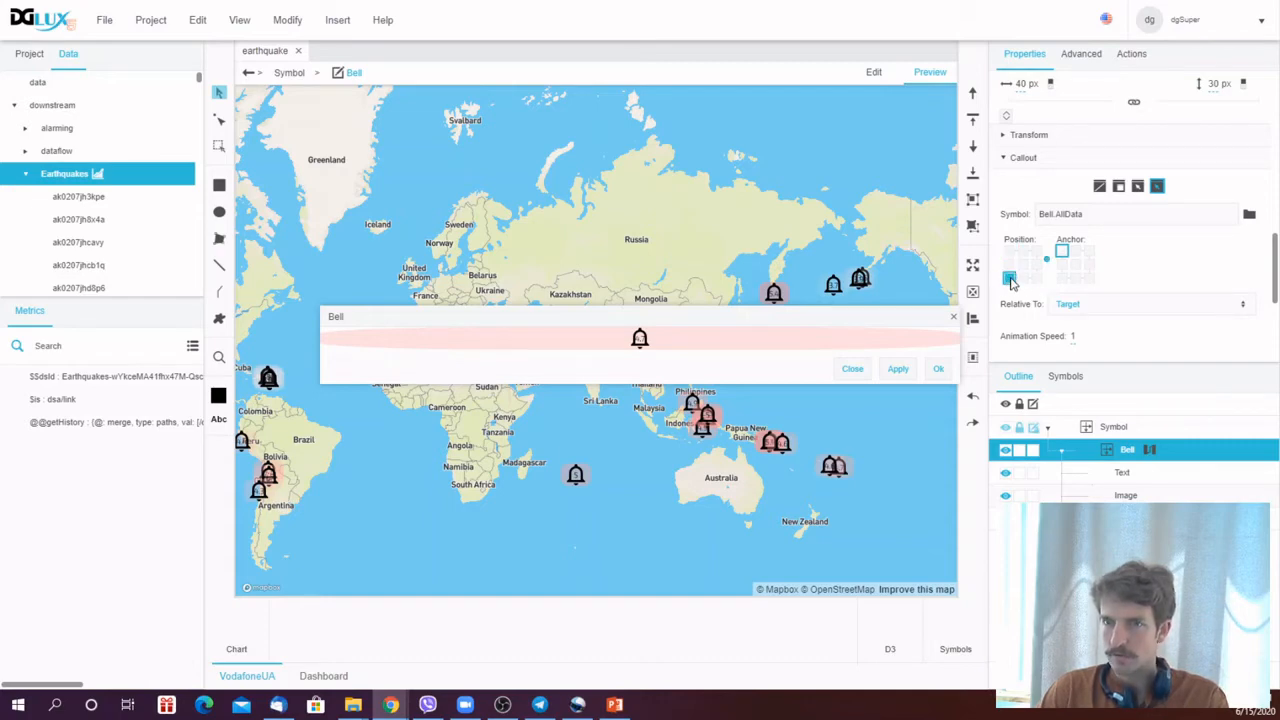
- Set the Bell callout's anchor point and scroll through the remaining callout options
click(1089, 251)
scroll(1240, 262, down, 3)
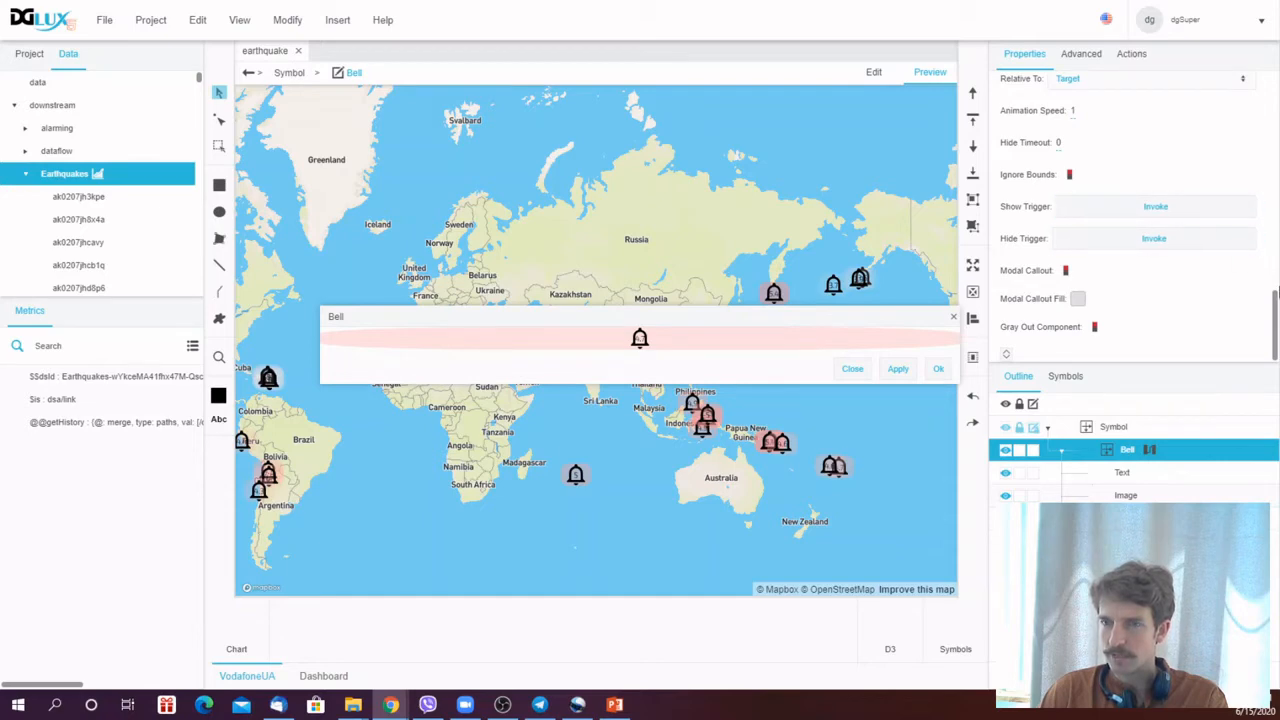
mouse_move(1275, 307)
mouse_down()
mouse_move(1275, 250)
mouse_move(1275, 303)
mouse_up()
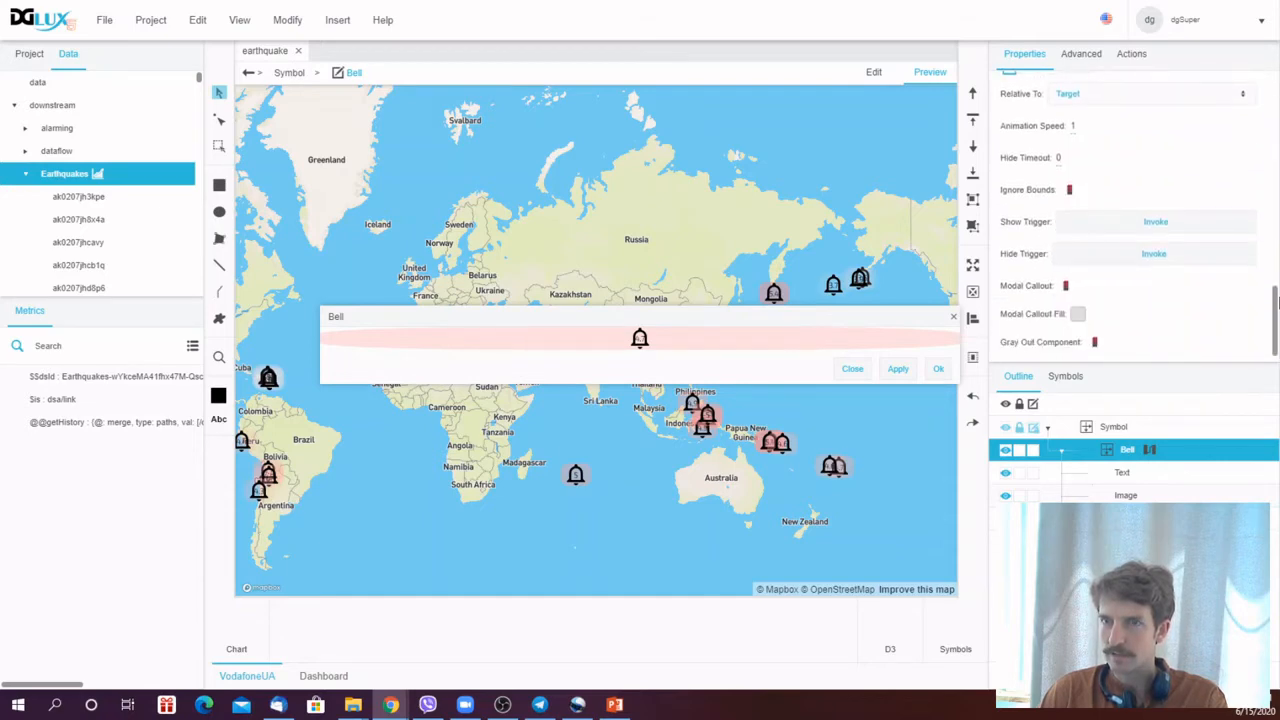
- Bind the Bell panel's onClickOn and onClickOff events to the callout's Show Trigger and Hide Trigger
click(1135, 62)
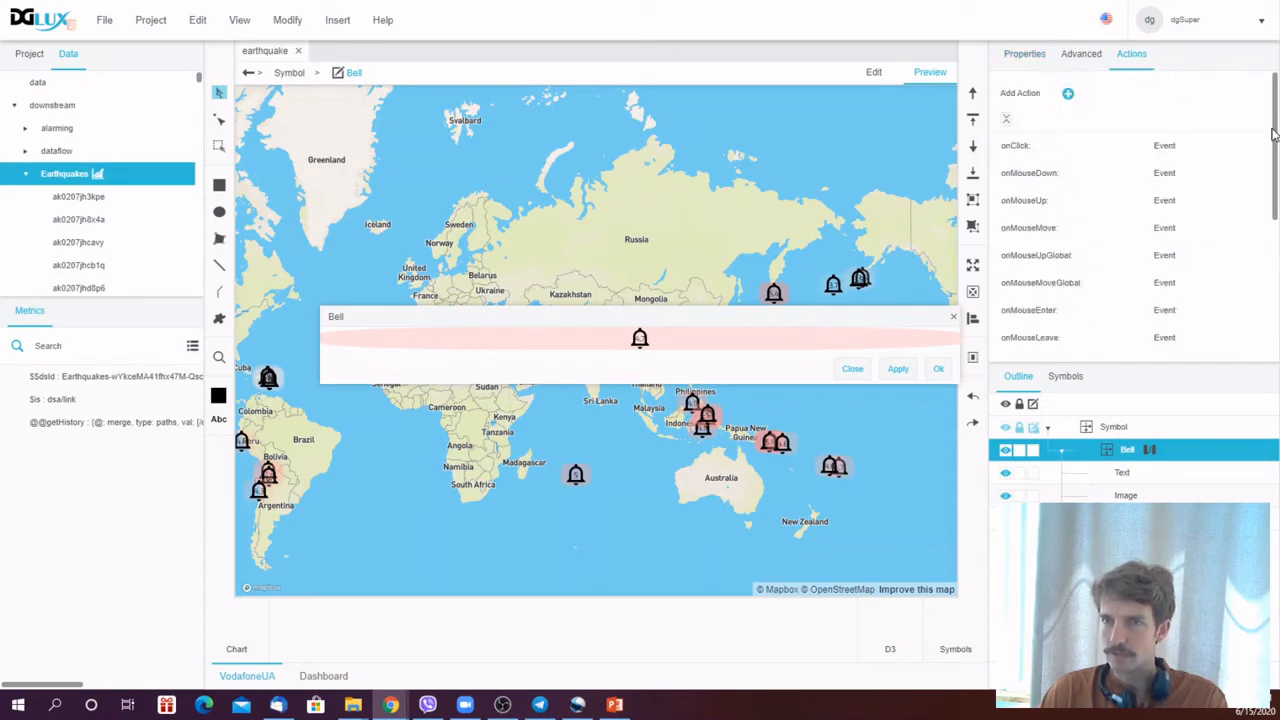
drag(1276, 136, 1277, 258)
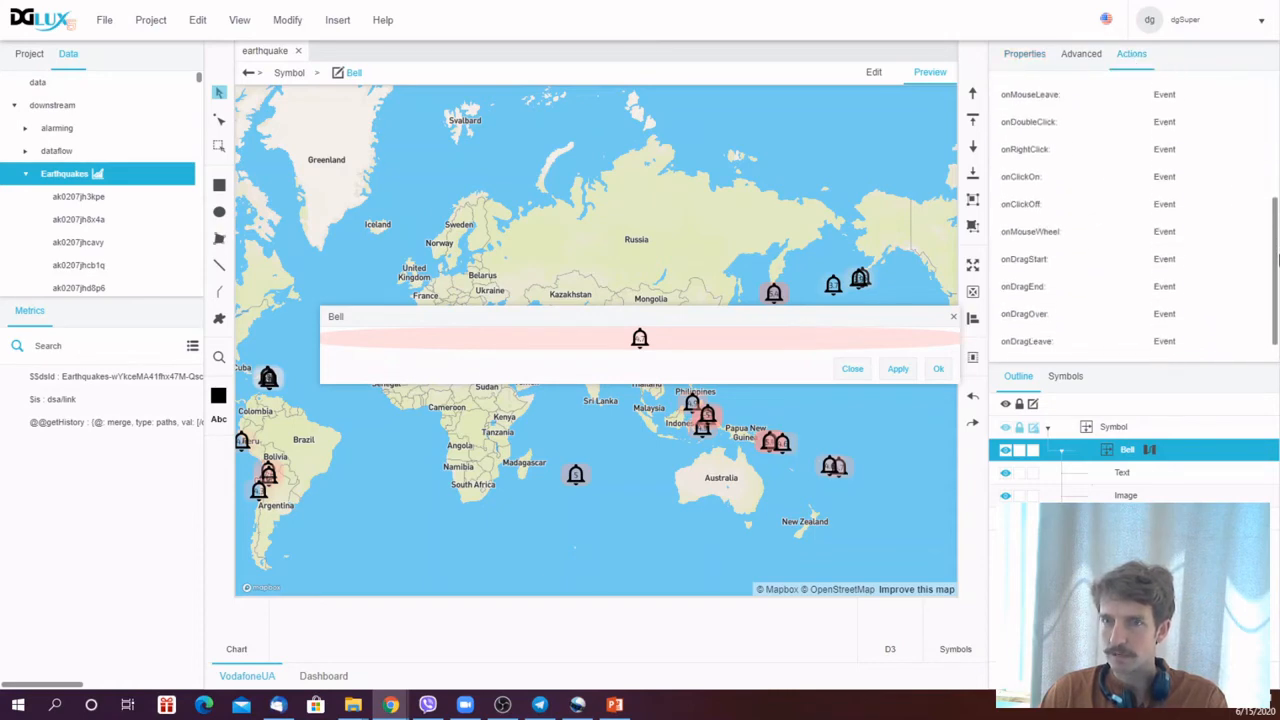
right_click(1033, 178)
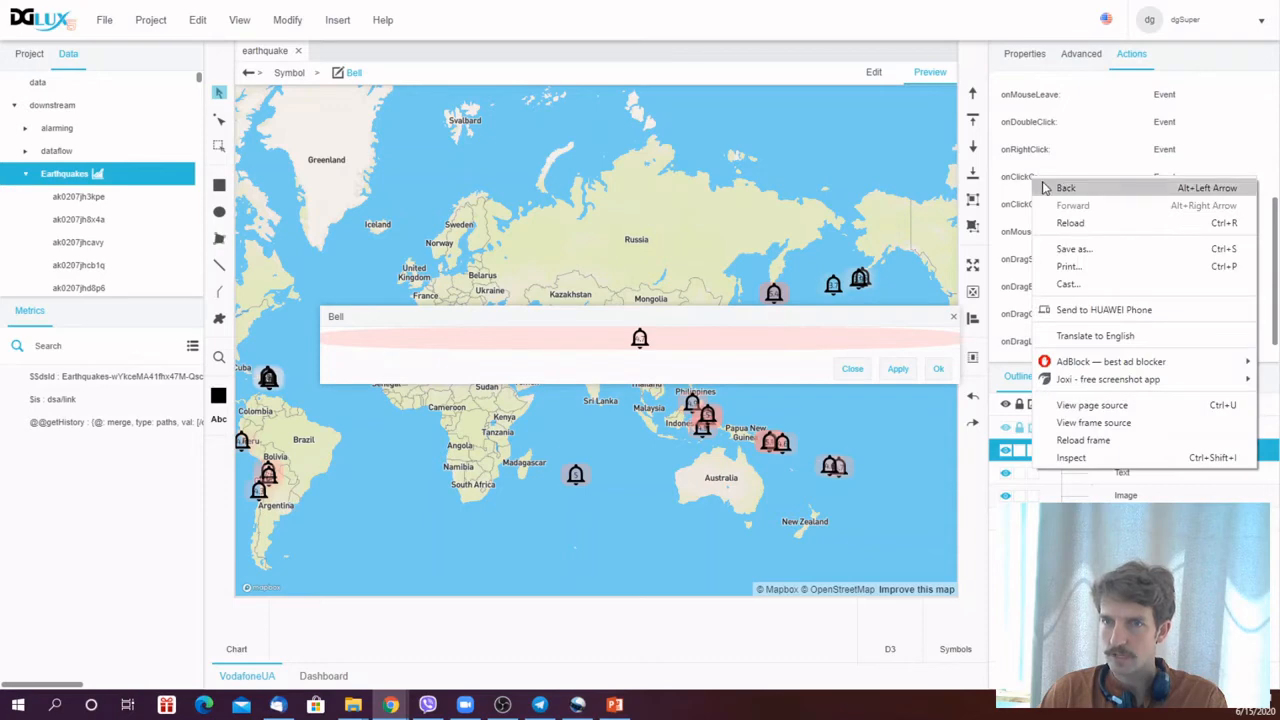
click(1026, 179)
right_click(1228, 180)
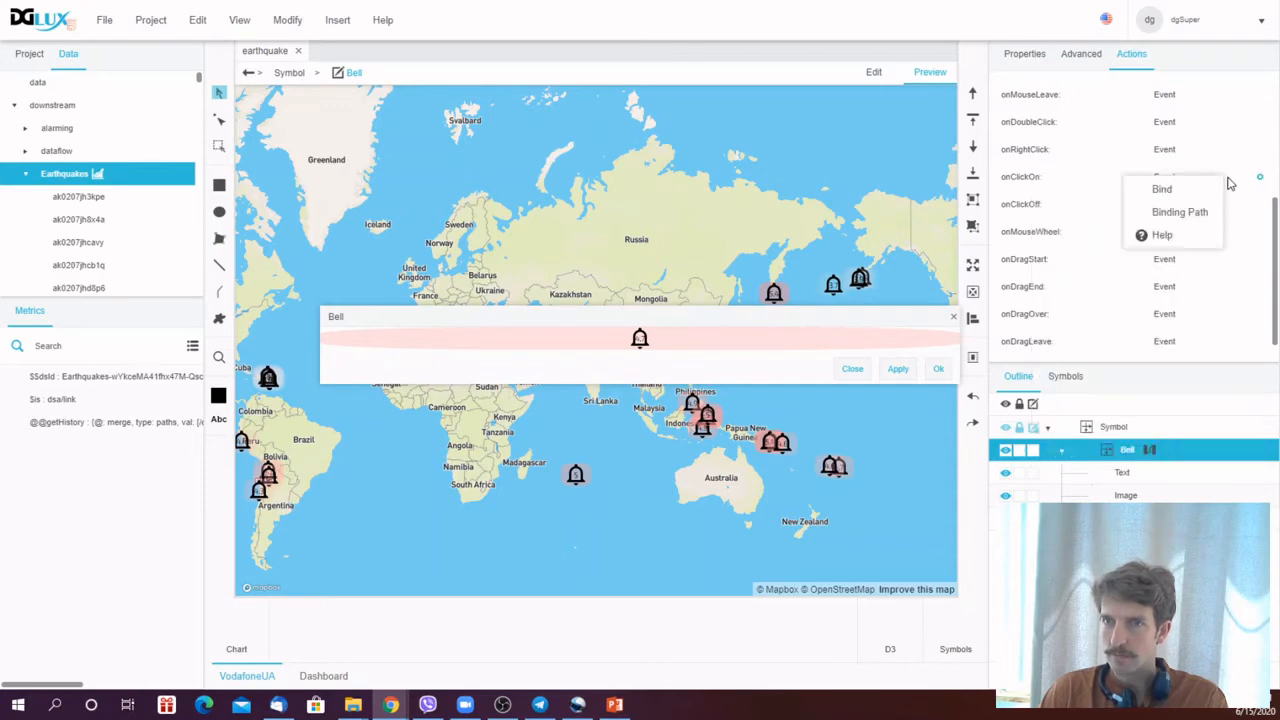
click(1175, 190)
right_click(1250, 210)
click(1227, 221)
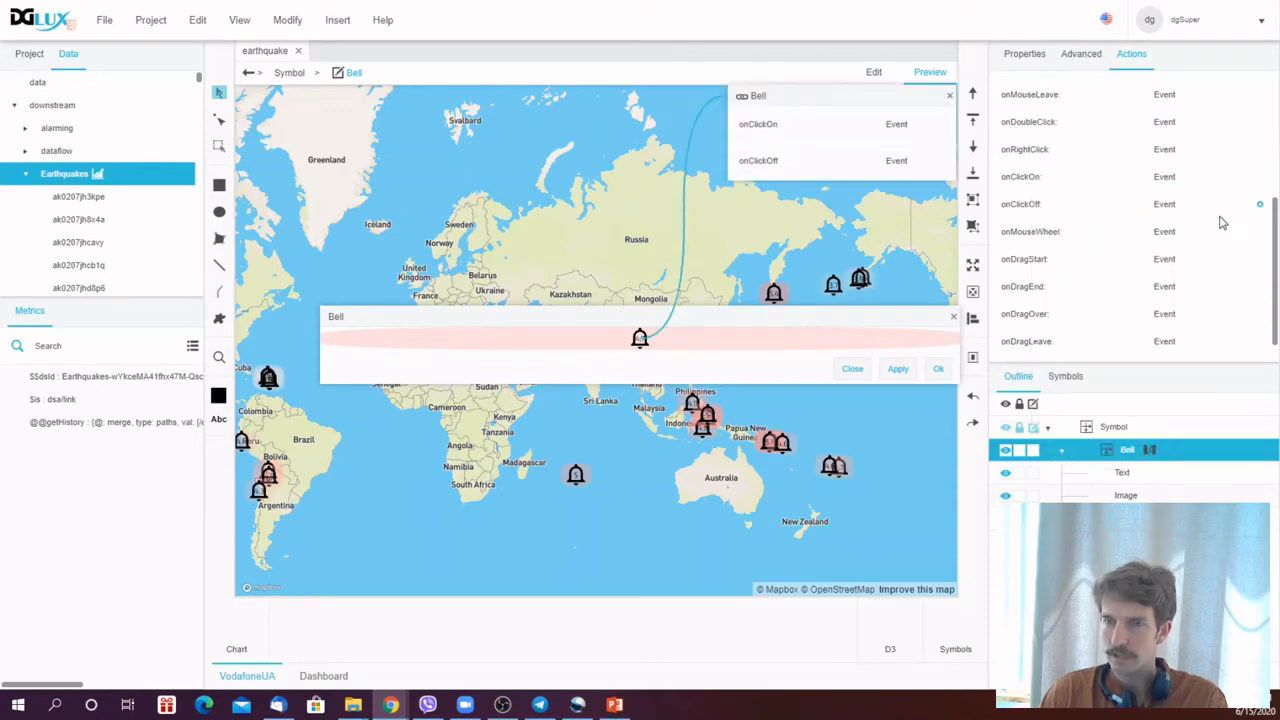
drag(1275, 107, 1264, 312)
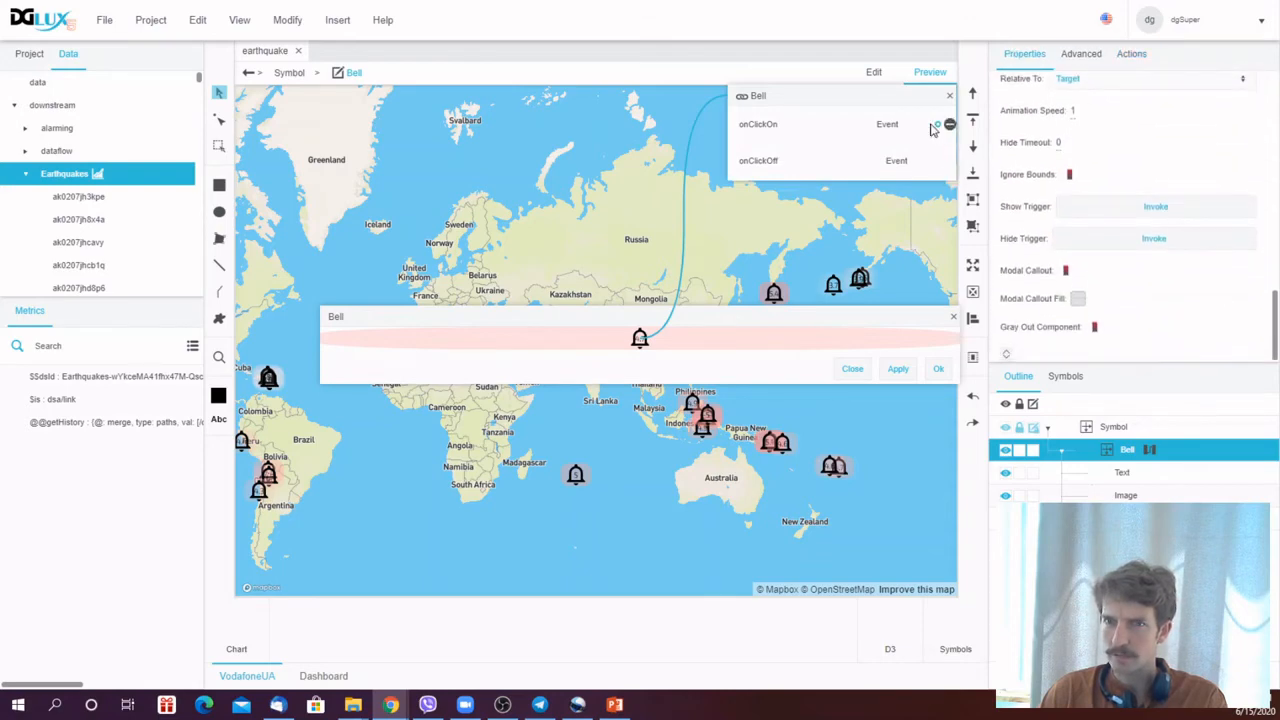
drag(937, 125, 1120, 206)
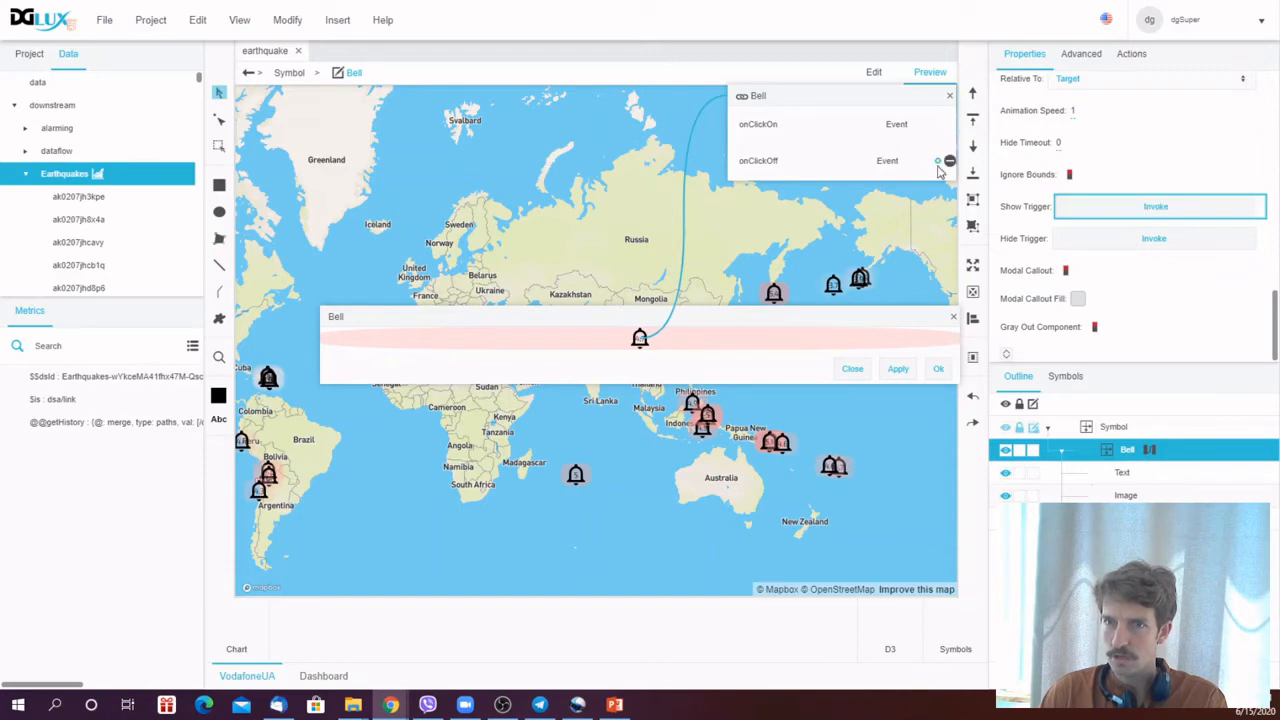
drag(947, 161, 1112, 246)
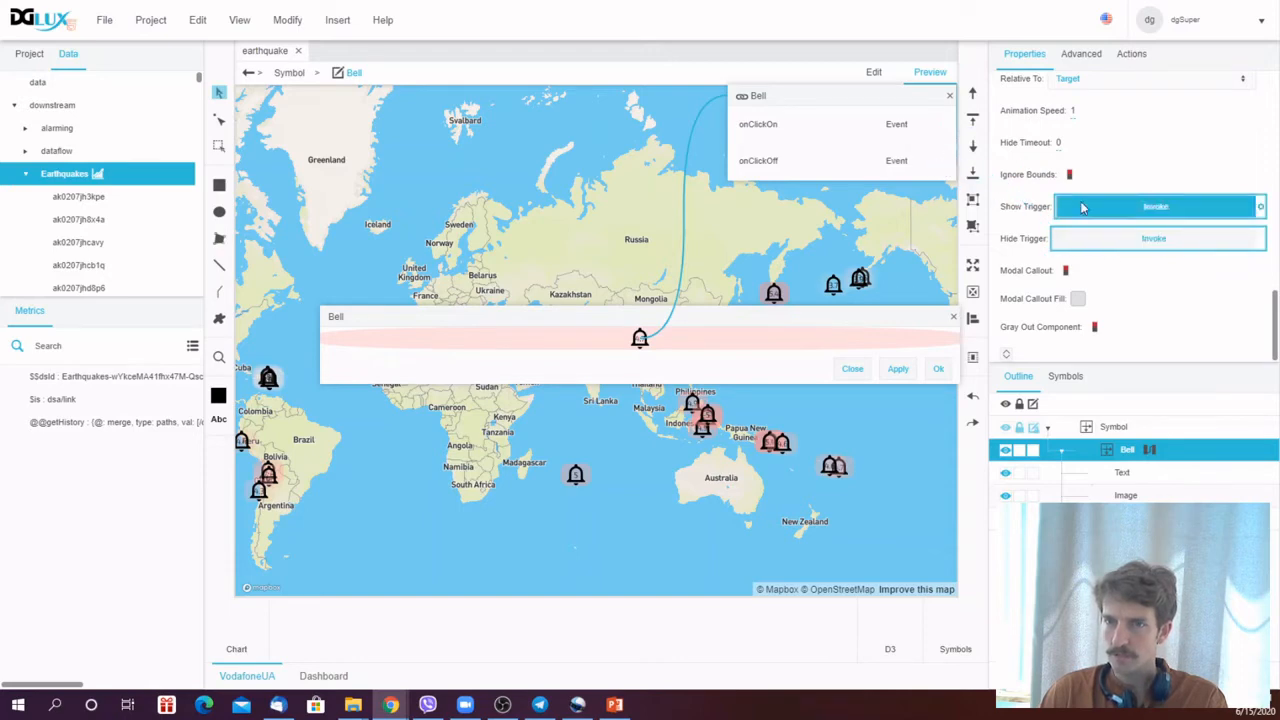
click(950, 97)
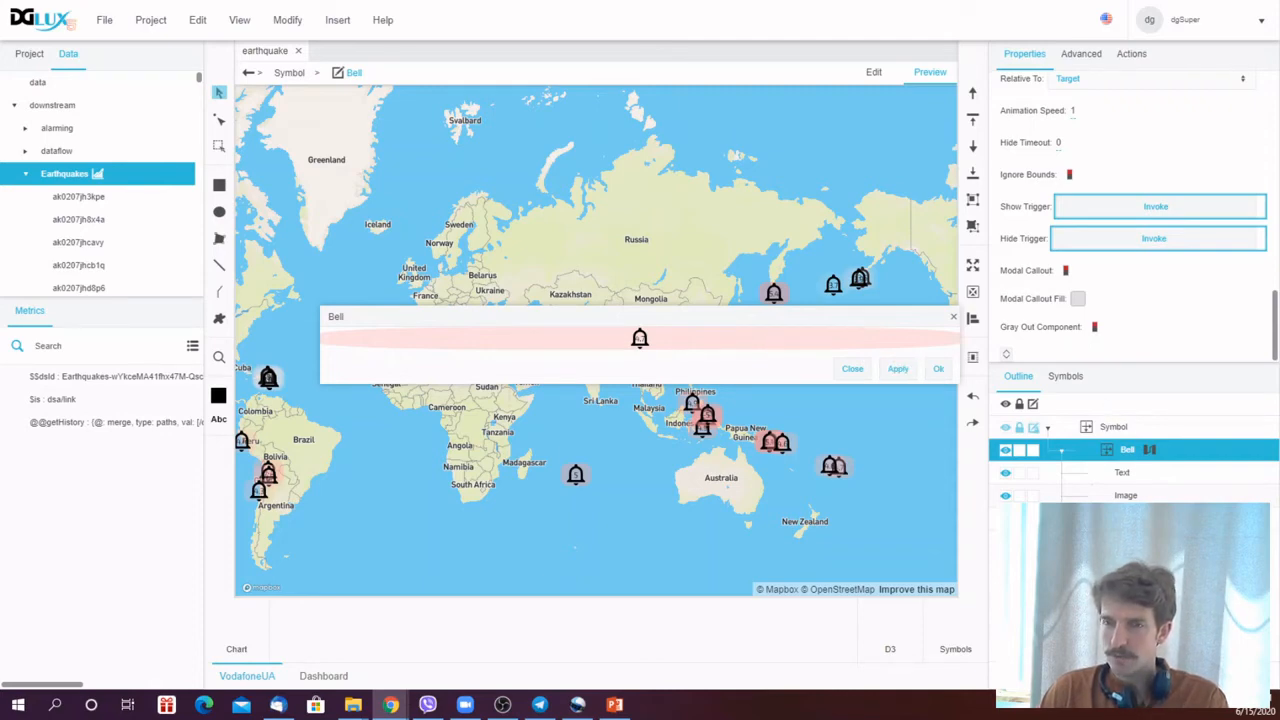
- Add a string parameter named ID to the AllData symbol's parameters
click(1128, 518)
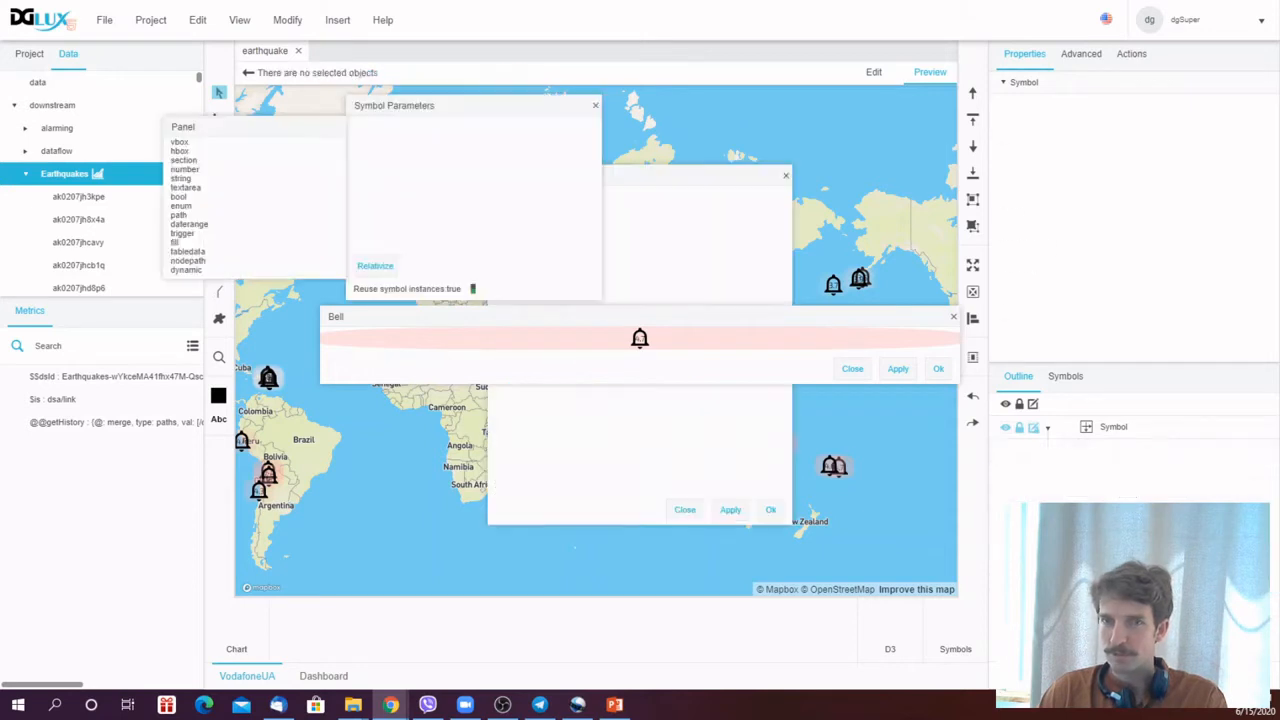
drag(463, 118, 635, 357)
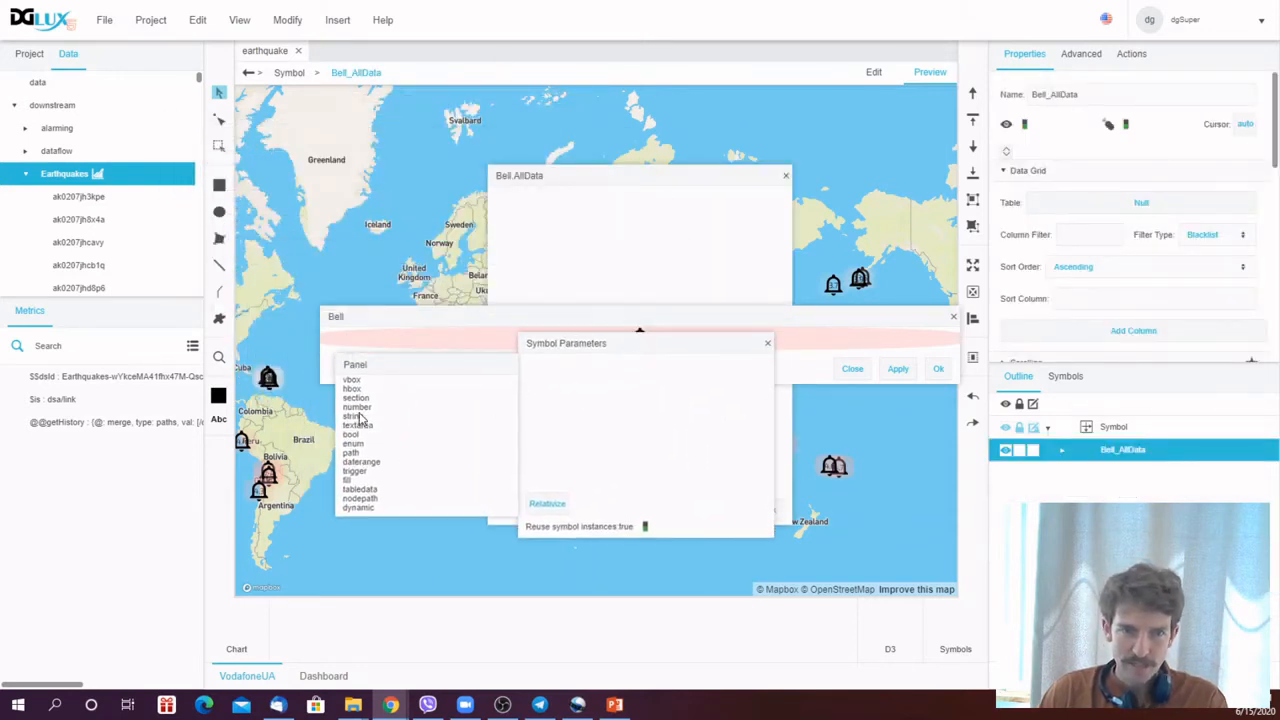
drag(356, 418, 598, 390)
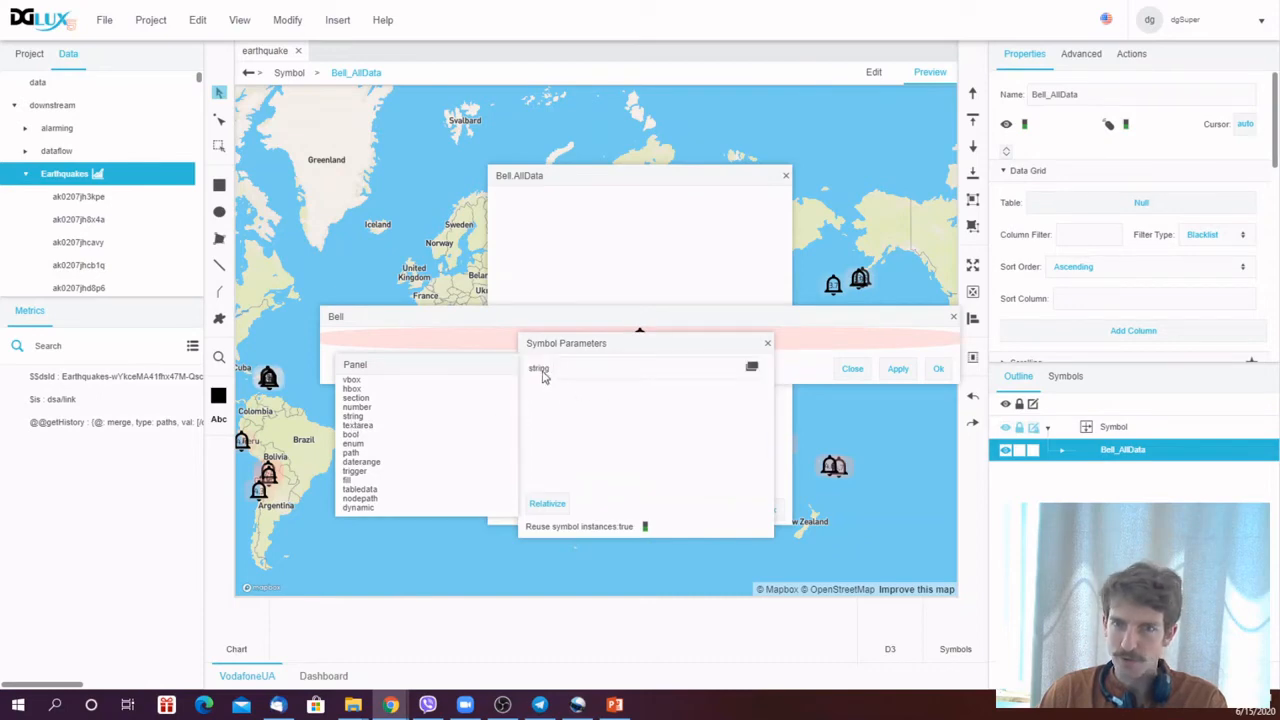
double_click(540, 369)
text(ID)
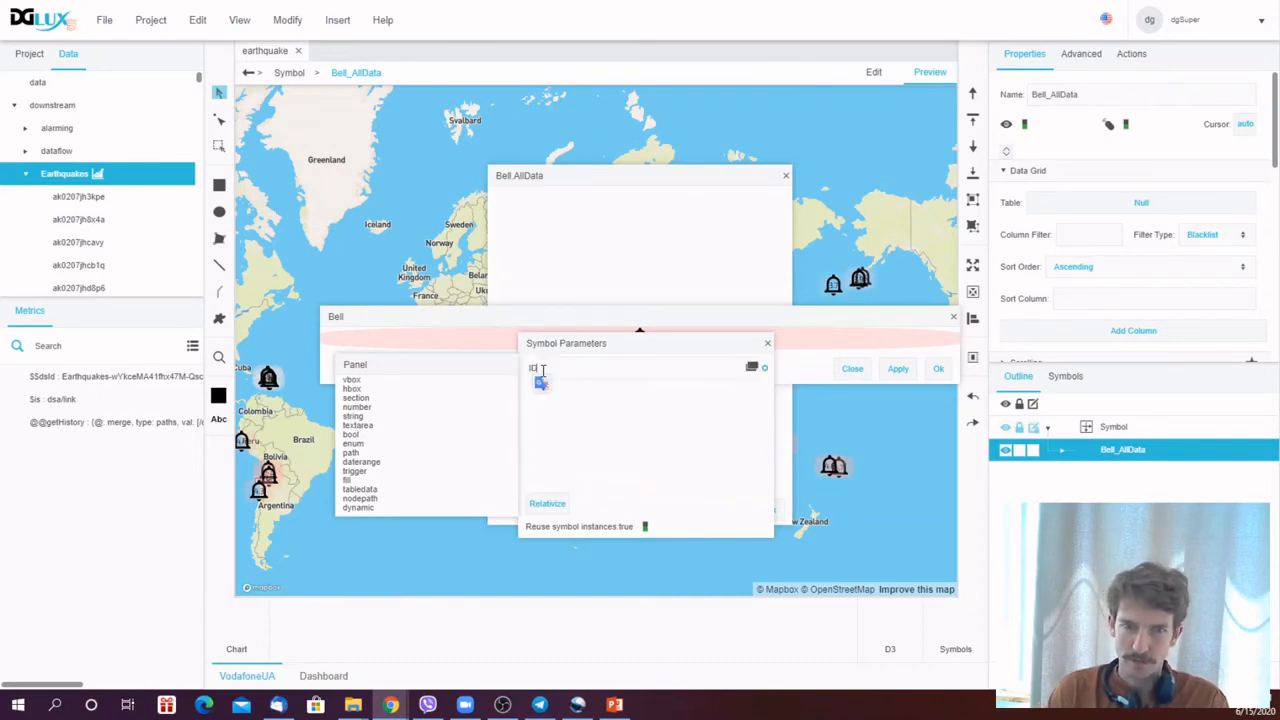
click(767, 345)
- Save and close the AllData symbol editor
click(1063, 450)
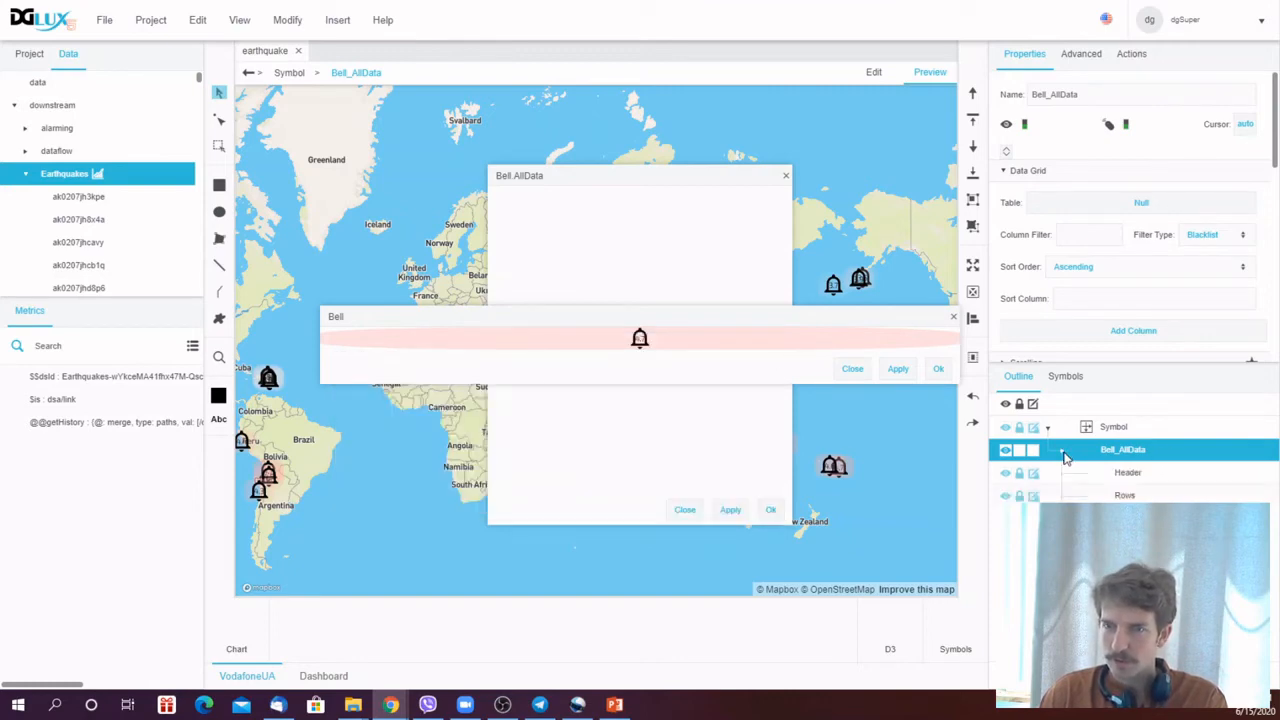
click(1063, 450)
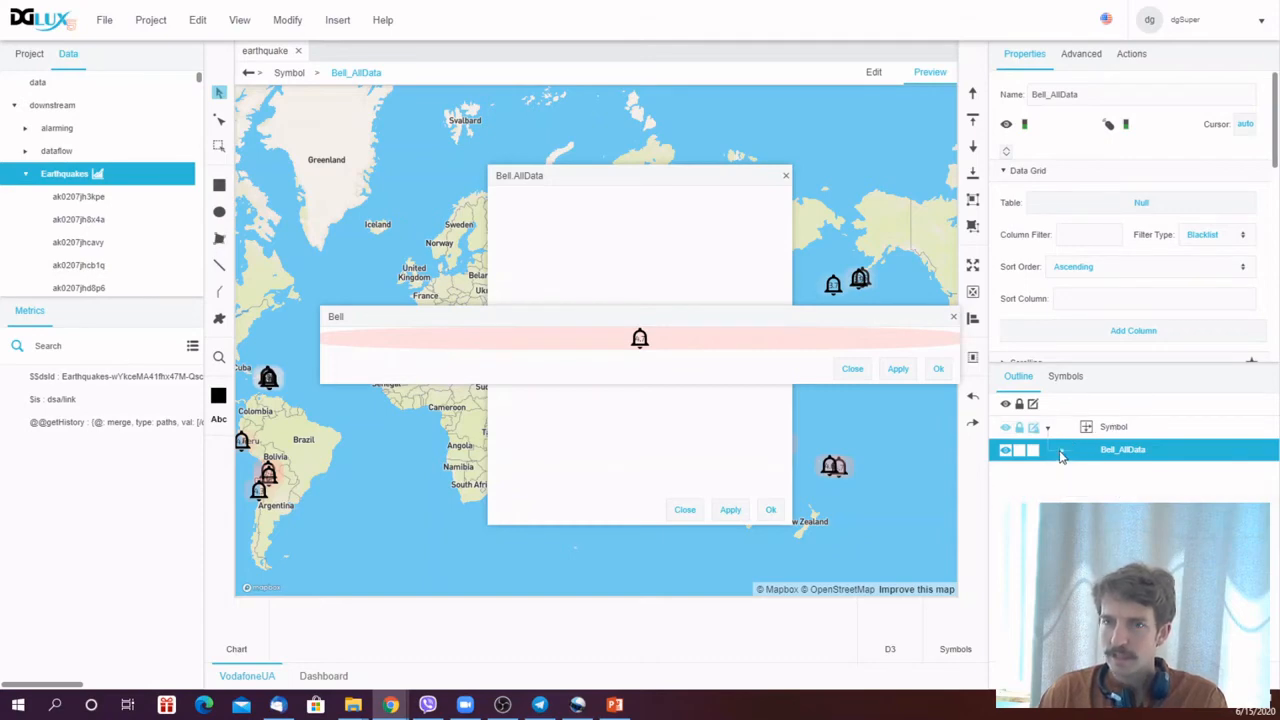
click(695, 189)
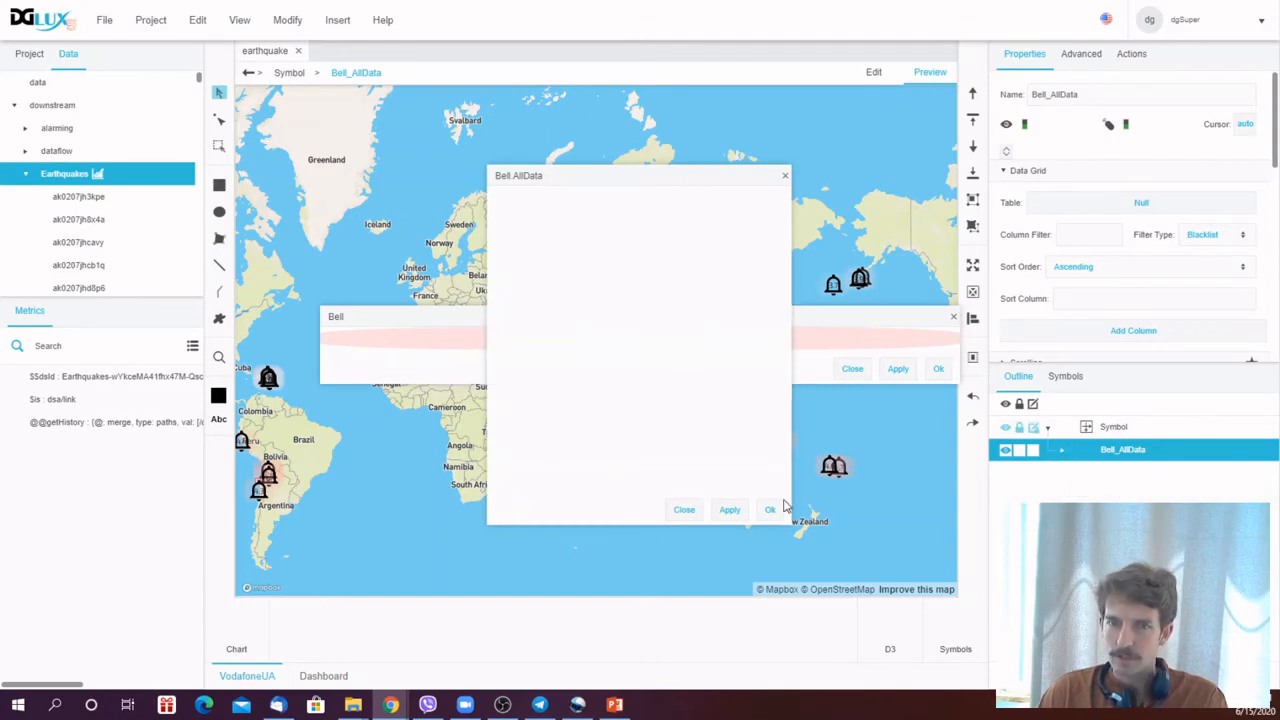
click(770, 510)
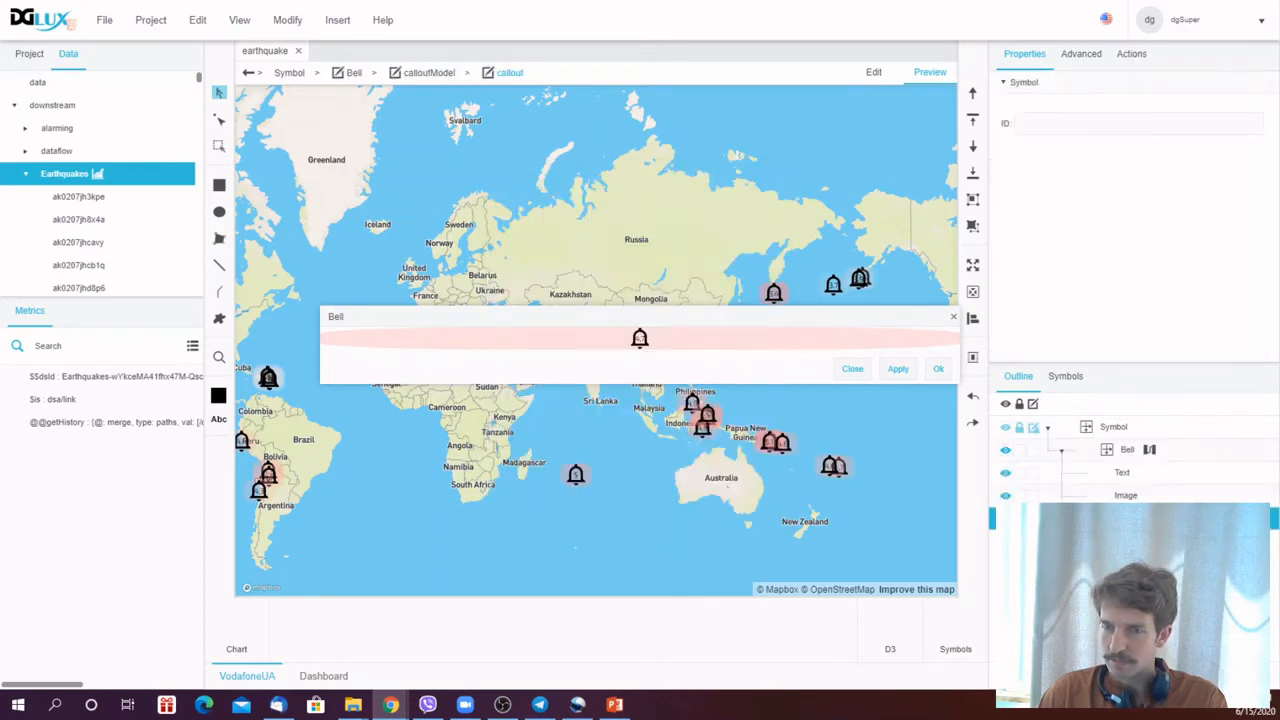
- Bind the callout's ID property to the Bell symbol's ID parameter
click(1110, 428)
right_click(1110, 428)
click(1170, 615)
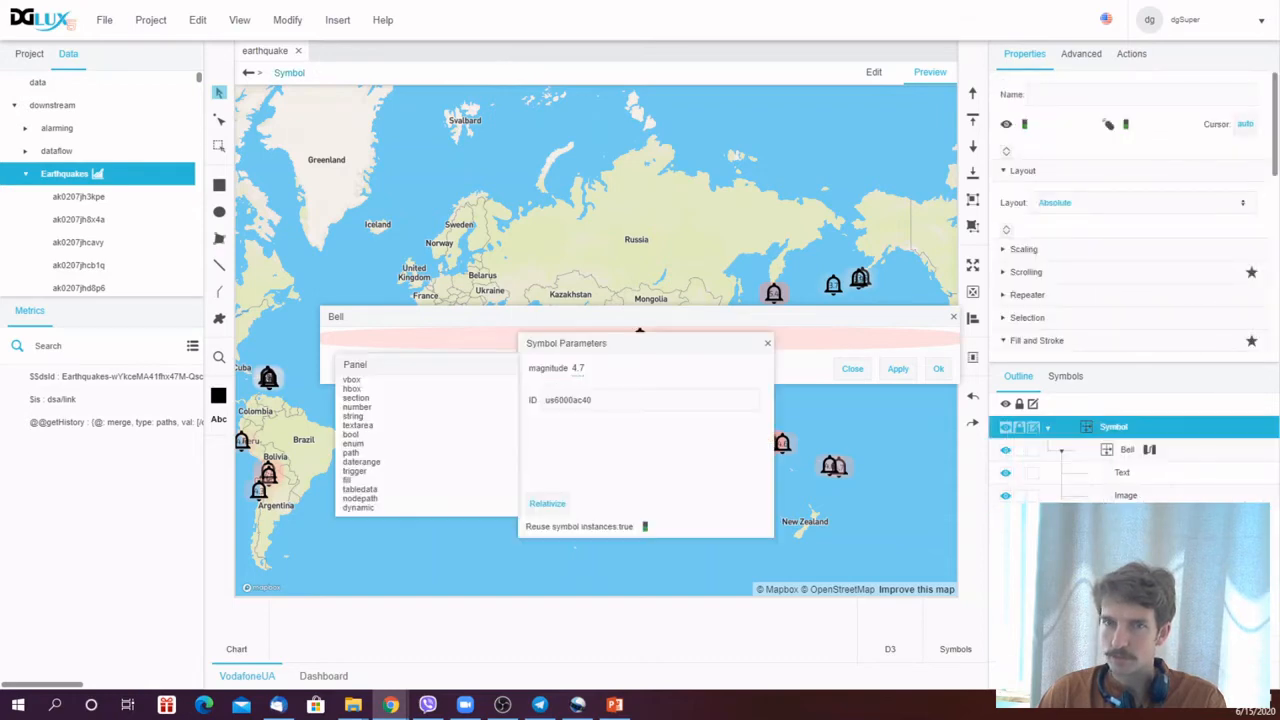
drag(643, 338, 591, 328)
click(1124, 518)
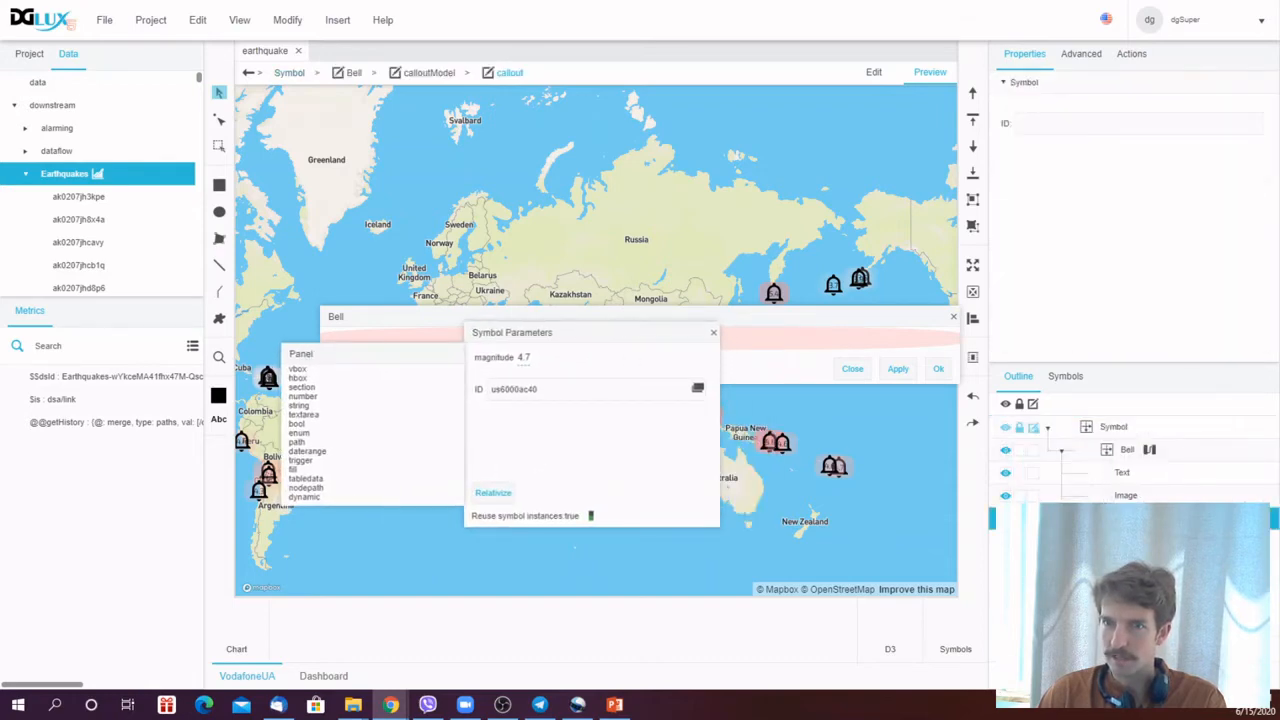
drag(708, 395, 1052, 128)
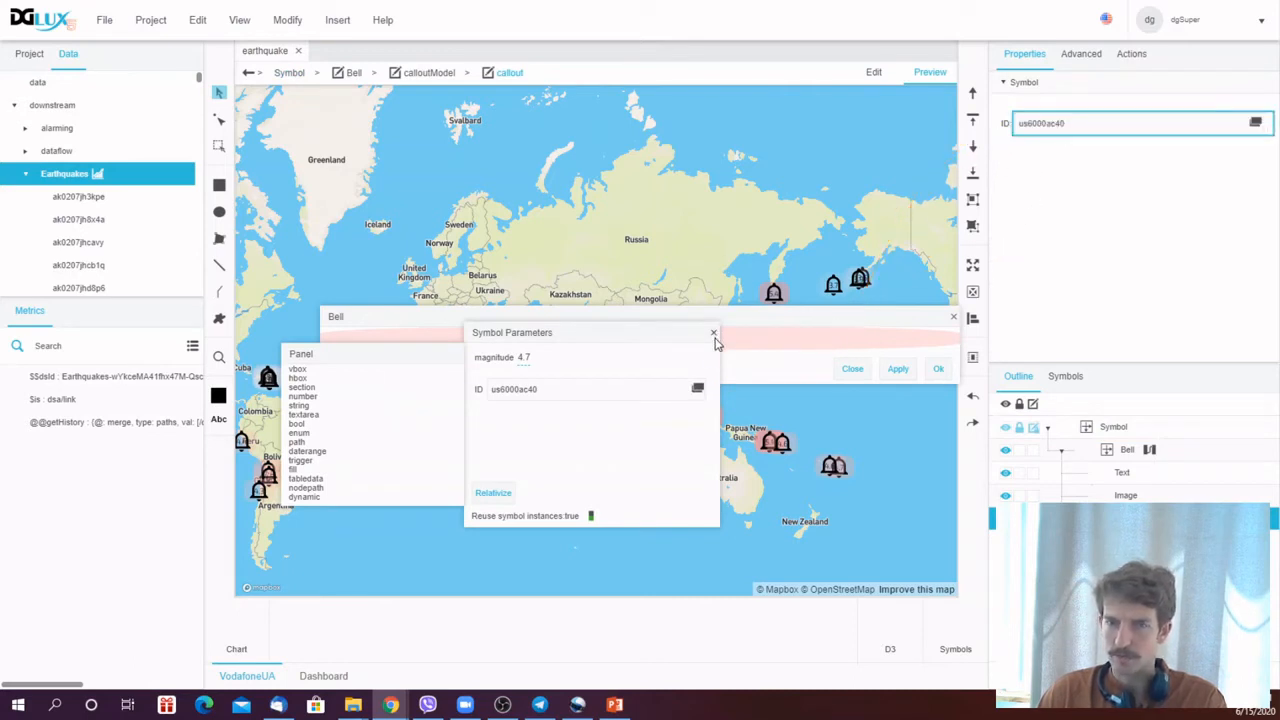
click(713, 334)
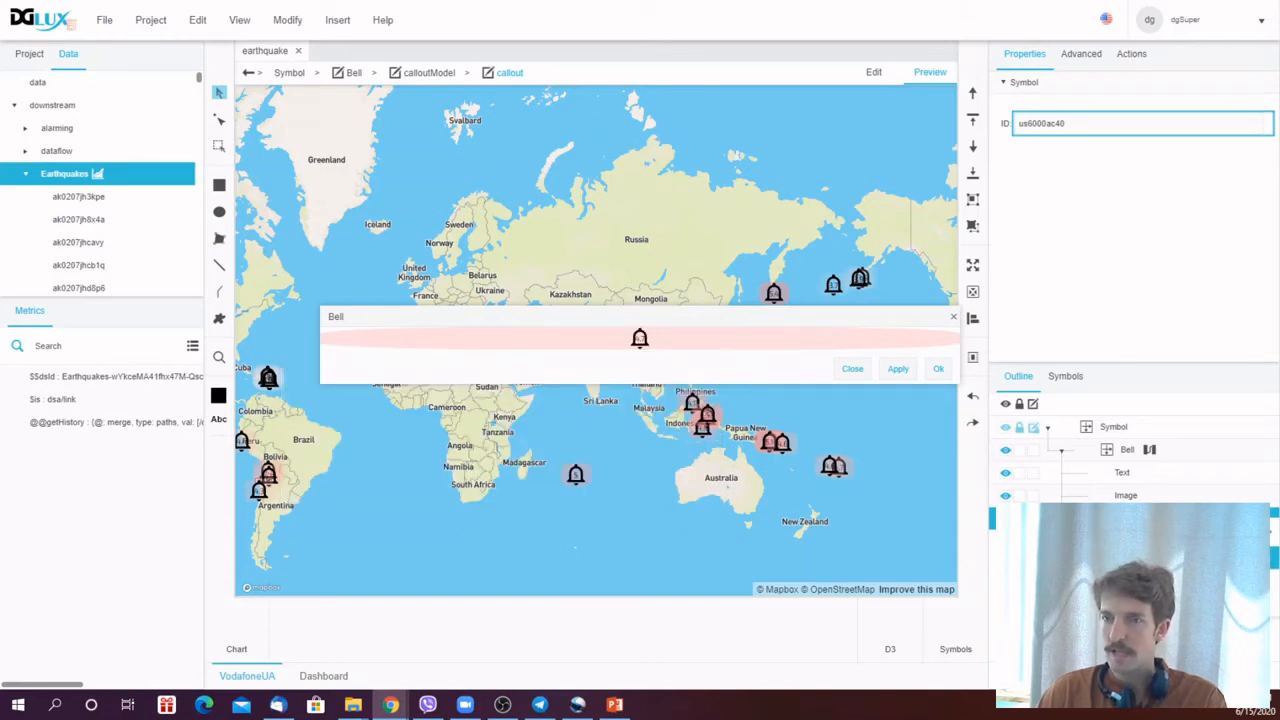
- Open the AllData grid's dataflow and add the ak0207jh3kpe earthquake node to it
click(1215, 557)
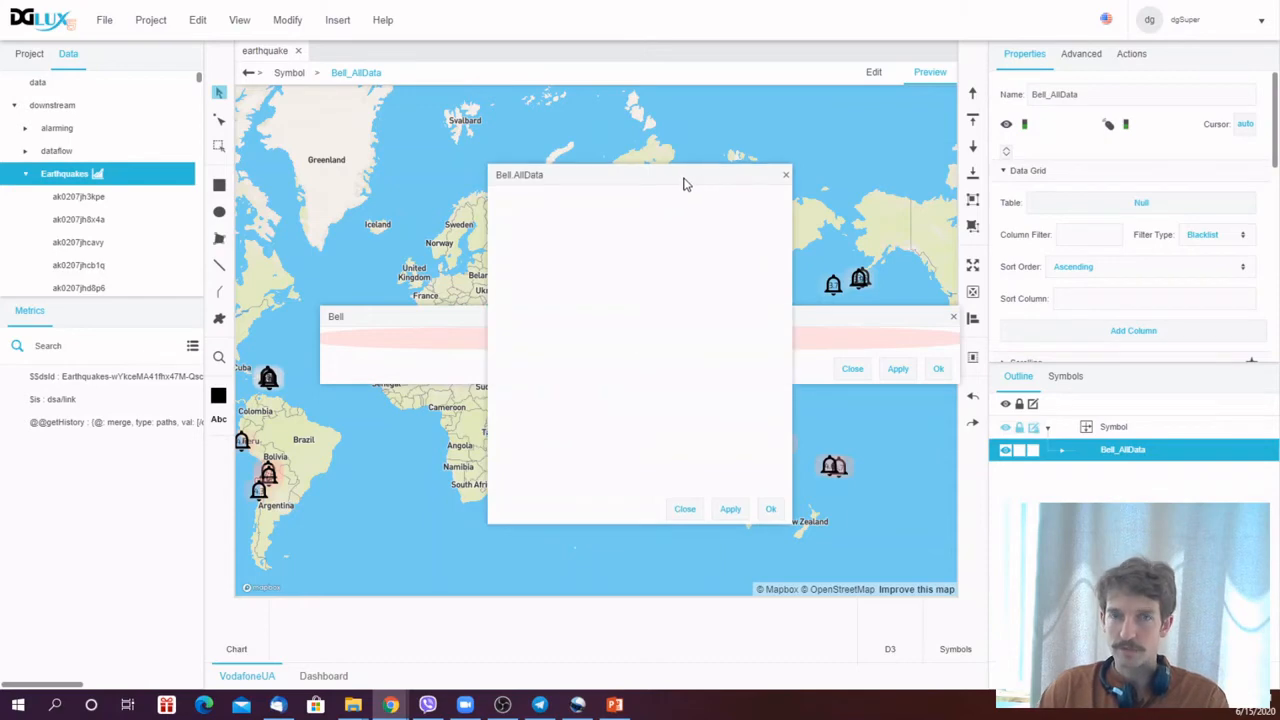
right_click(1118, 458)
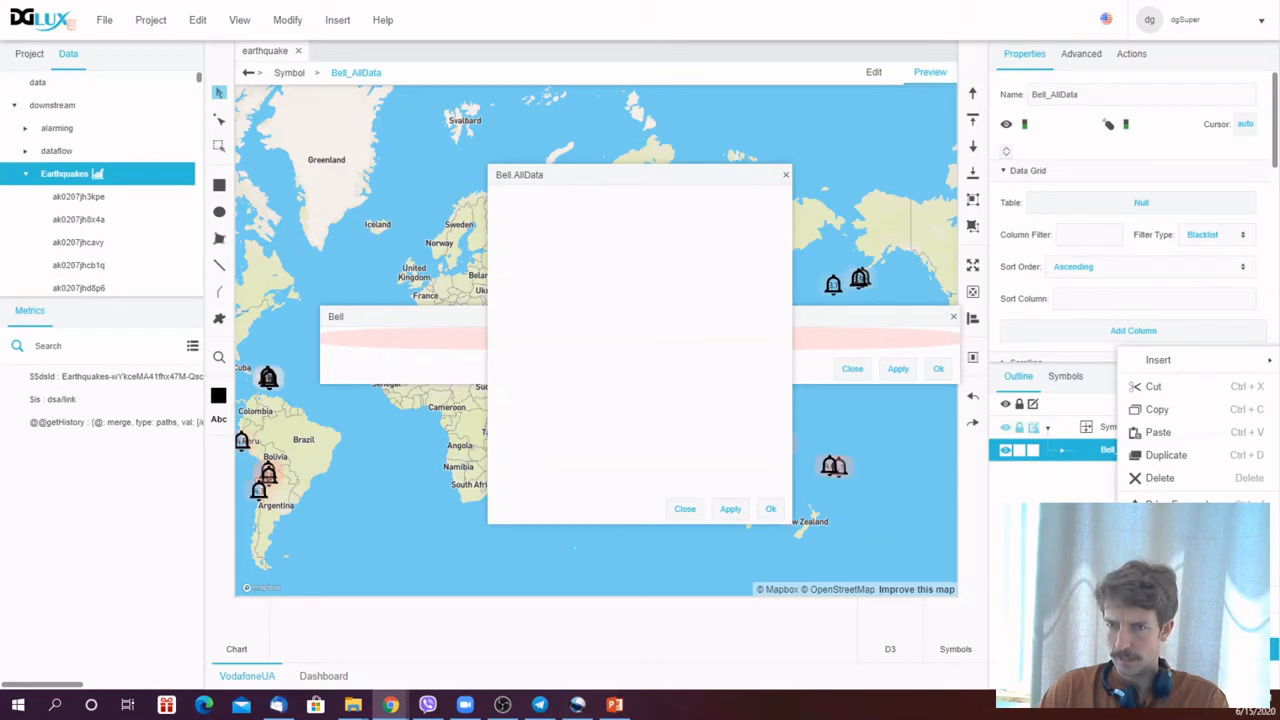
click(1190, 676)
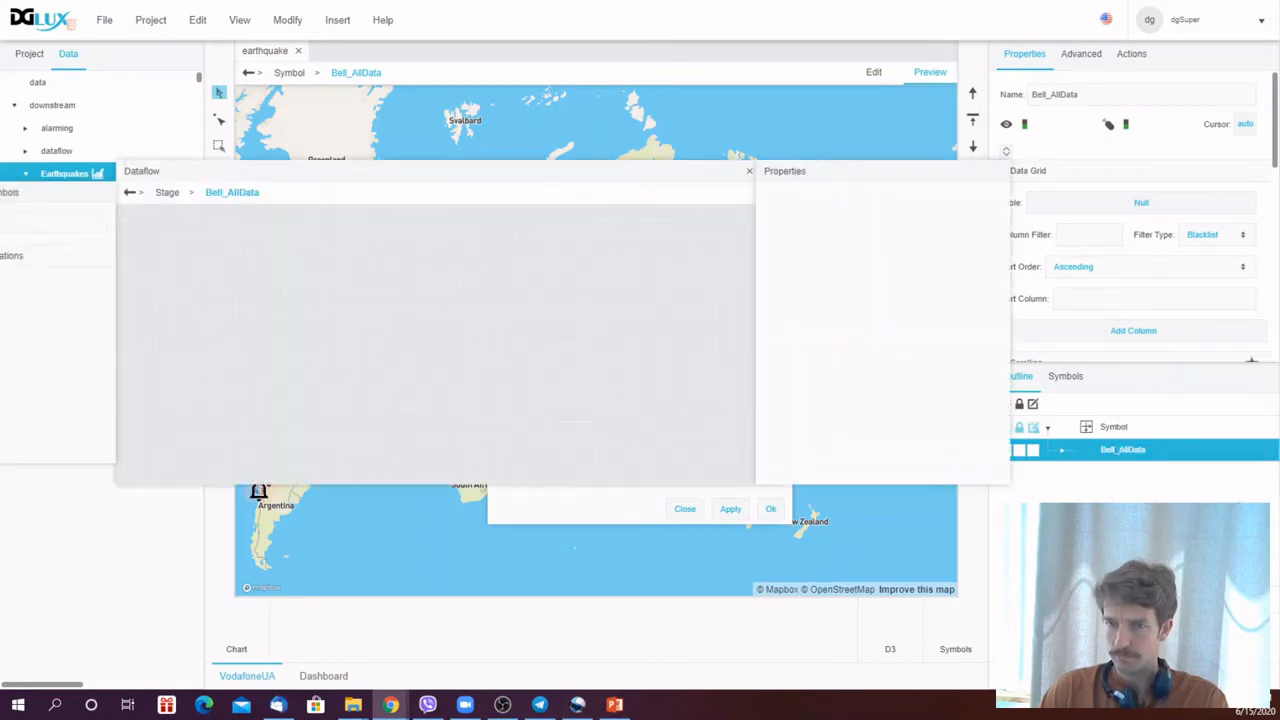
drag(503, 178, 680, 220)
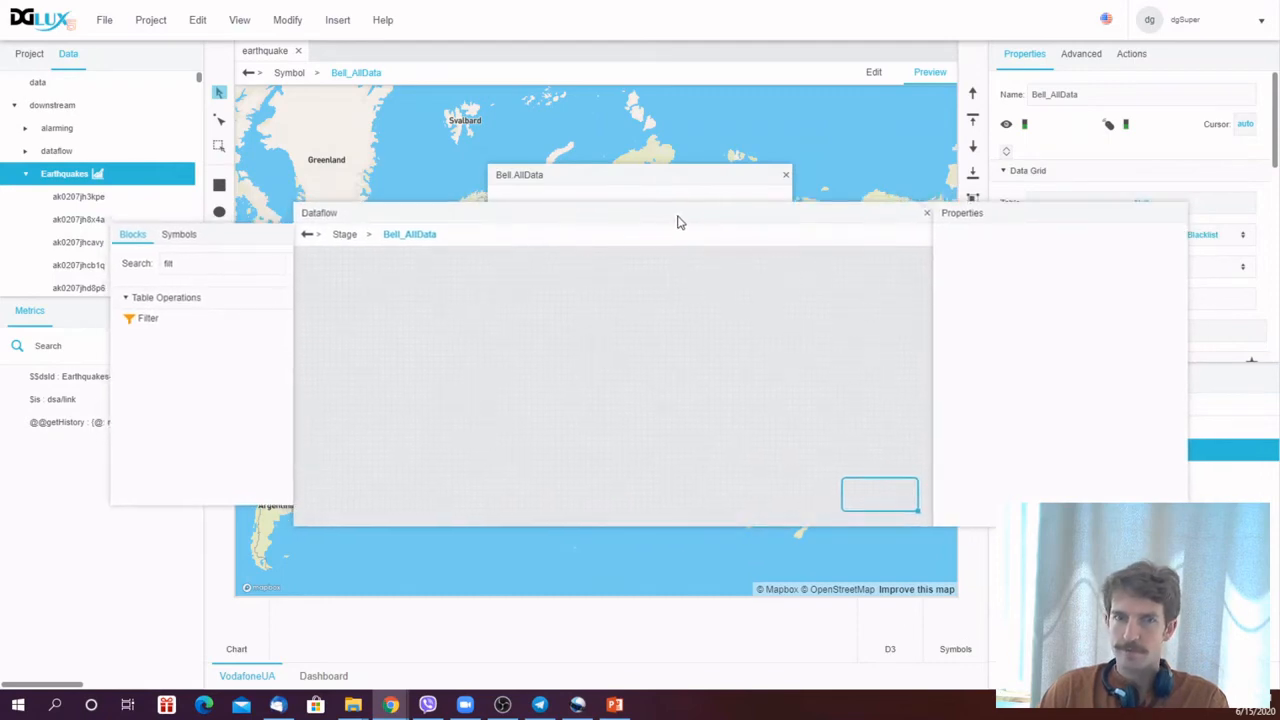
click(80, 203)
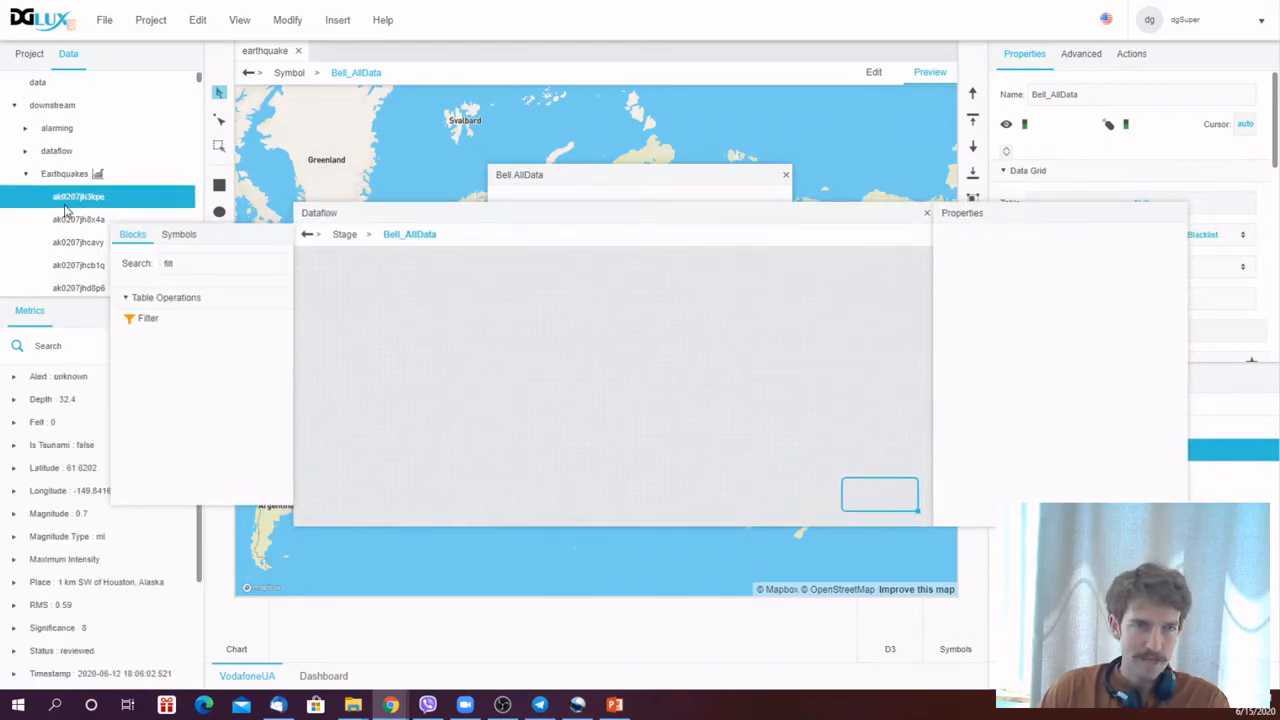
drag(69, 201, 508, 314)
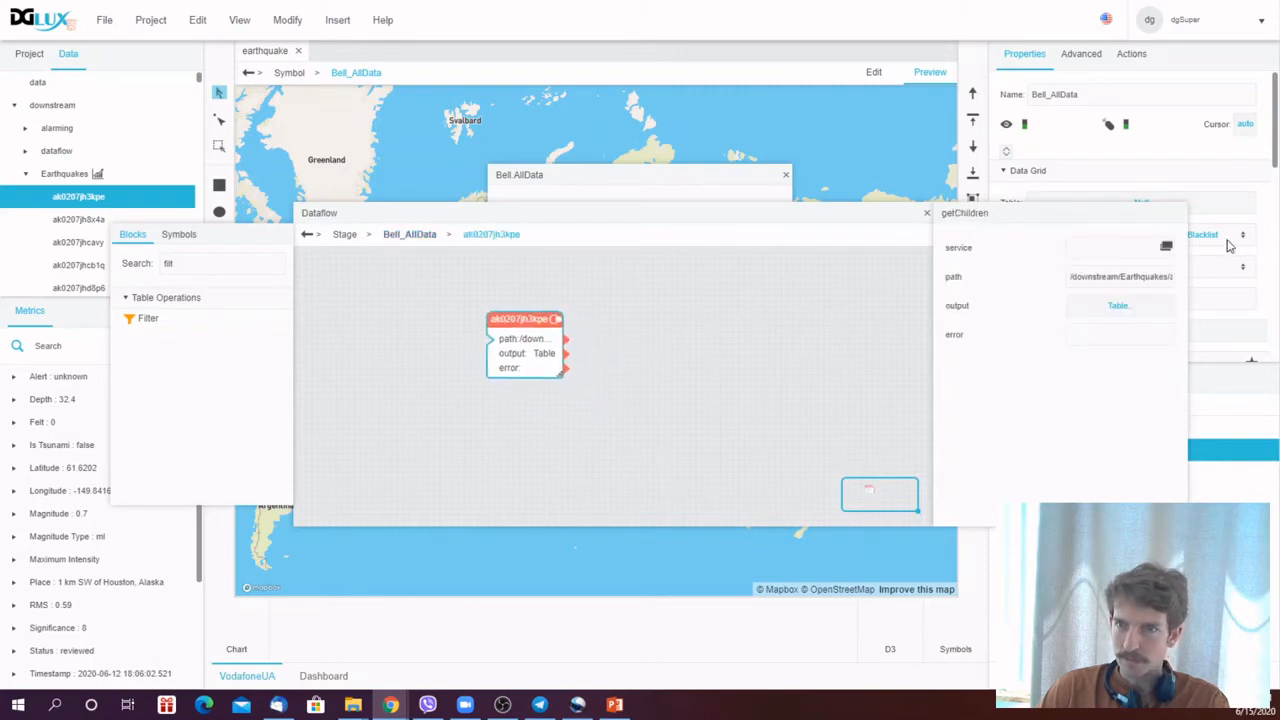
- Inspect the earthquake node's output table of child values
drag(1183, 308, 1254, 308)
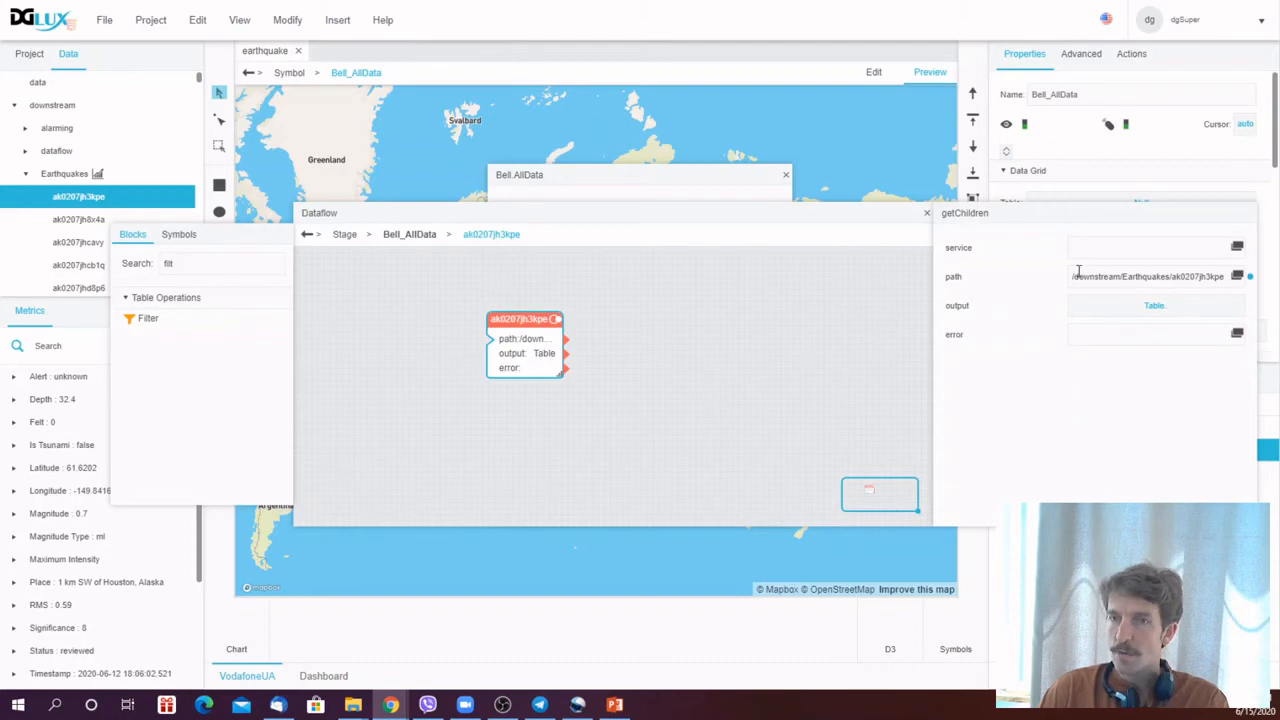
click(1135, 310)
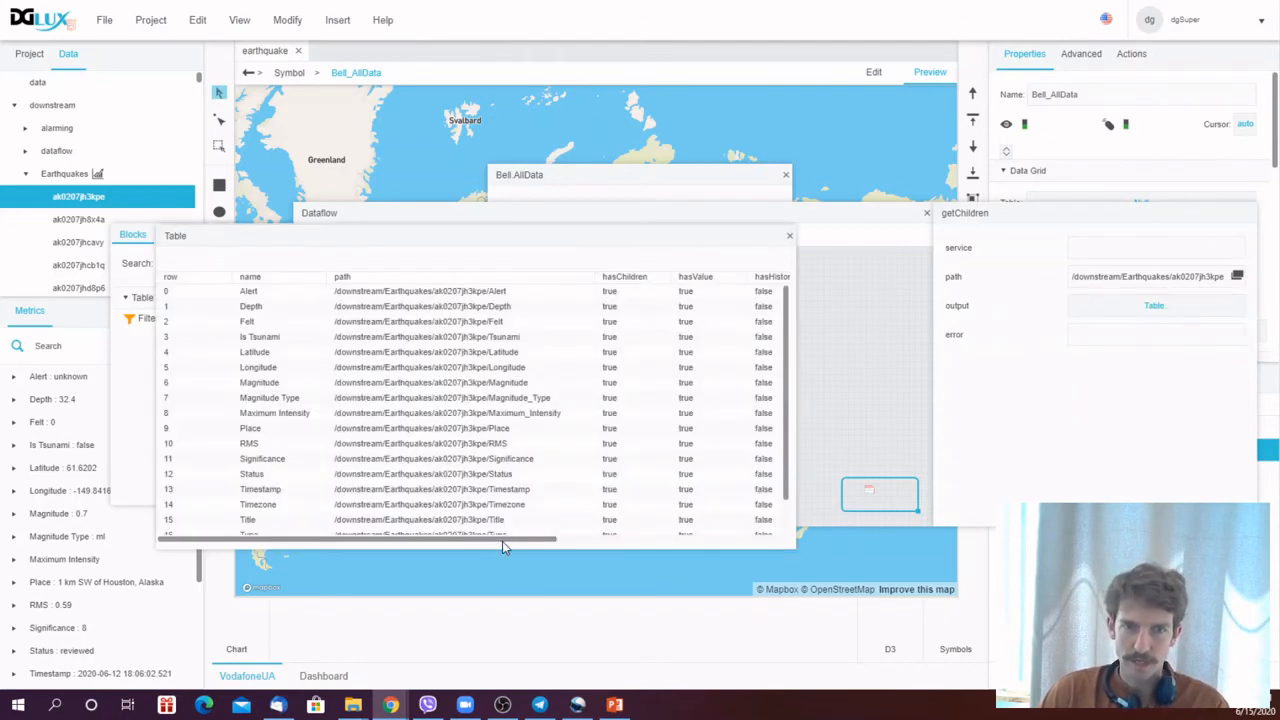
drag(503, 546, 380, 535)
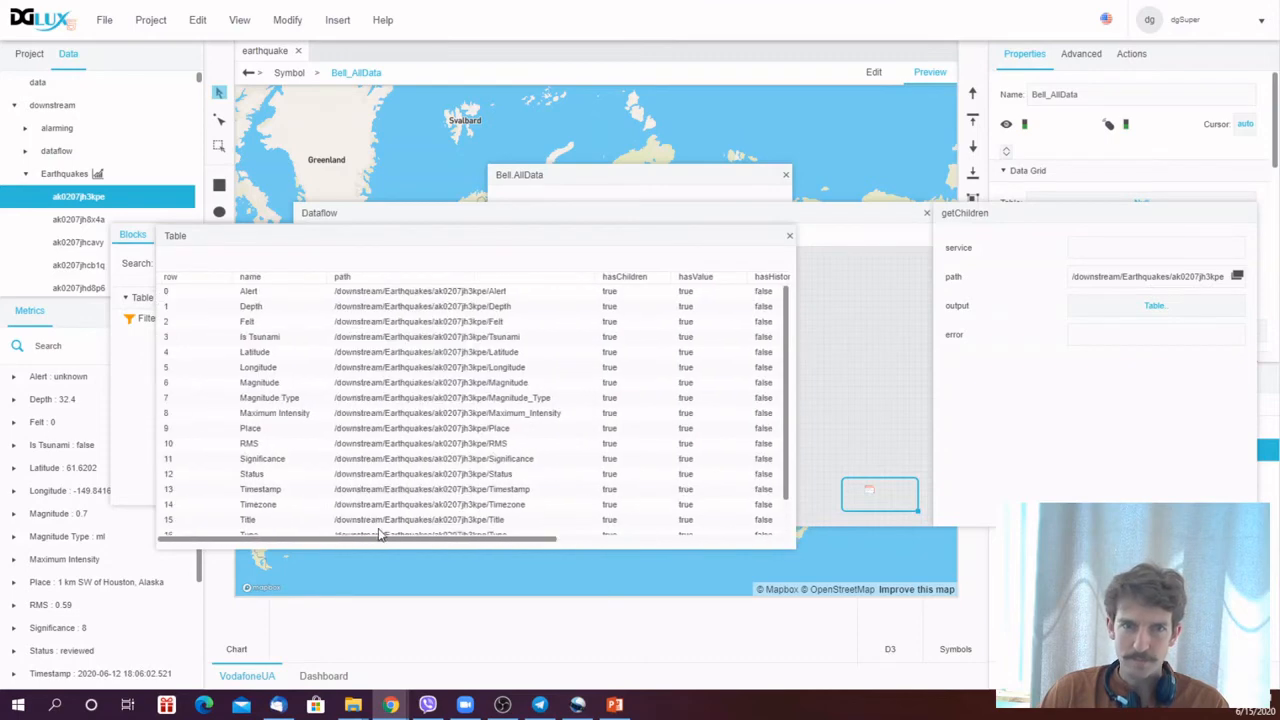
click(790, 240)
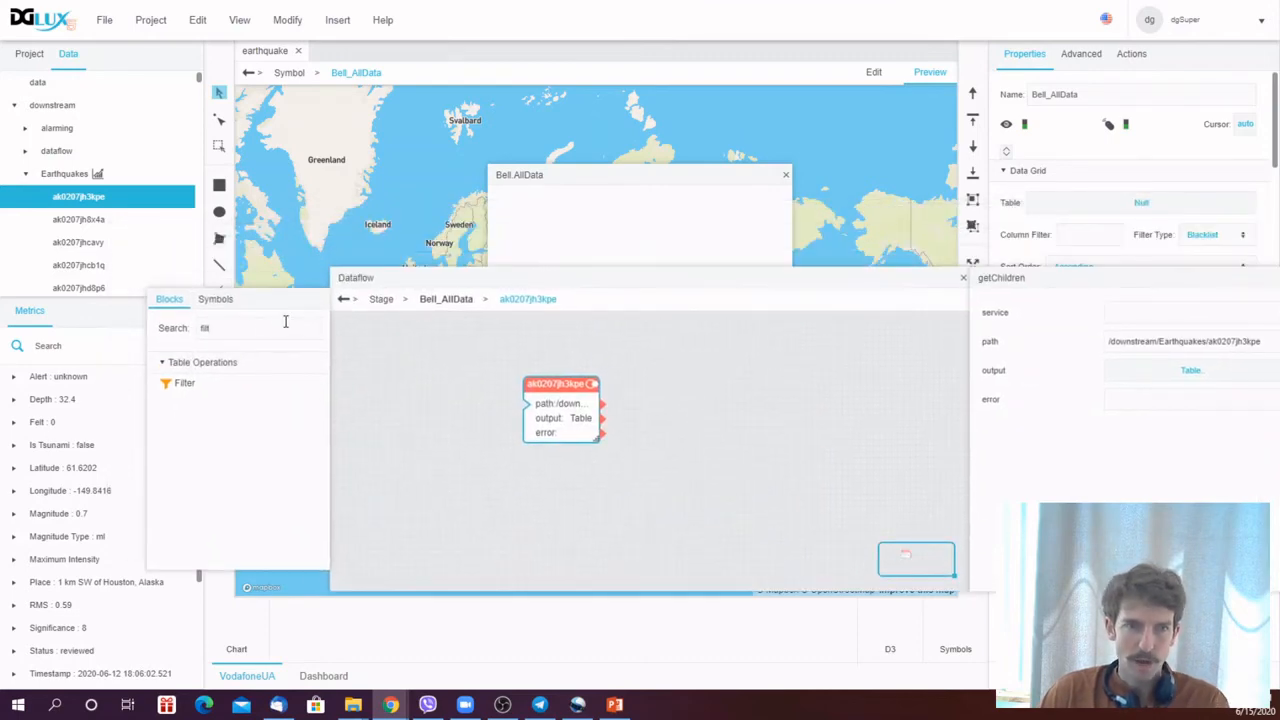
- Add a Concatenate block to the dataflow
text(conc)
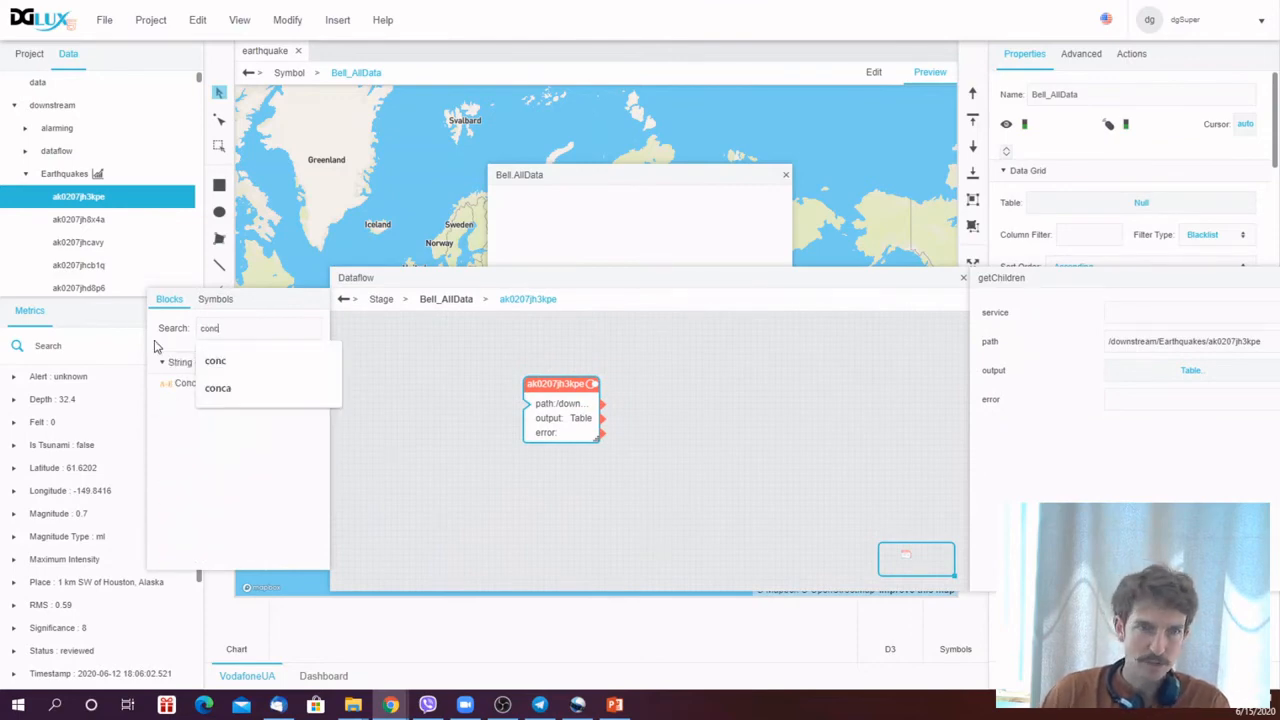
drag(180, 383, 406, 329)
drag(590, 284, 572, 197)
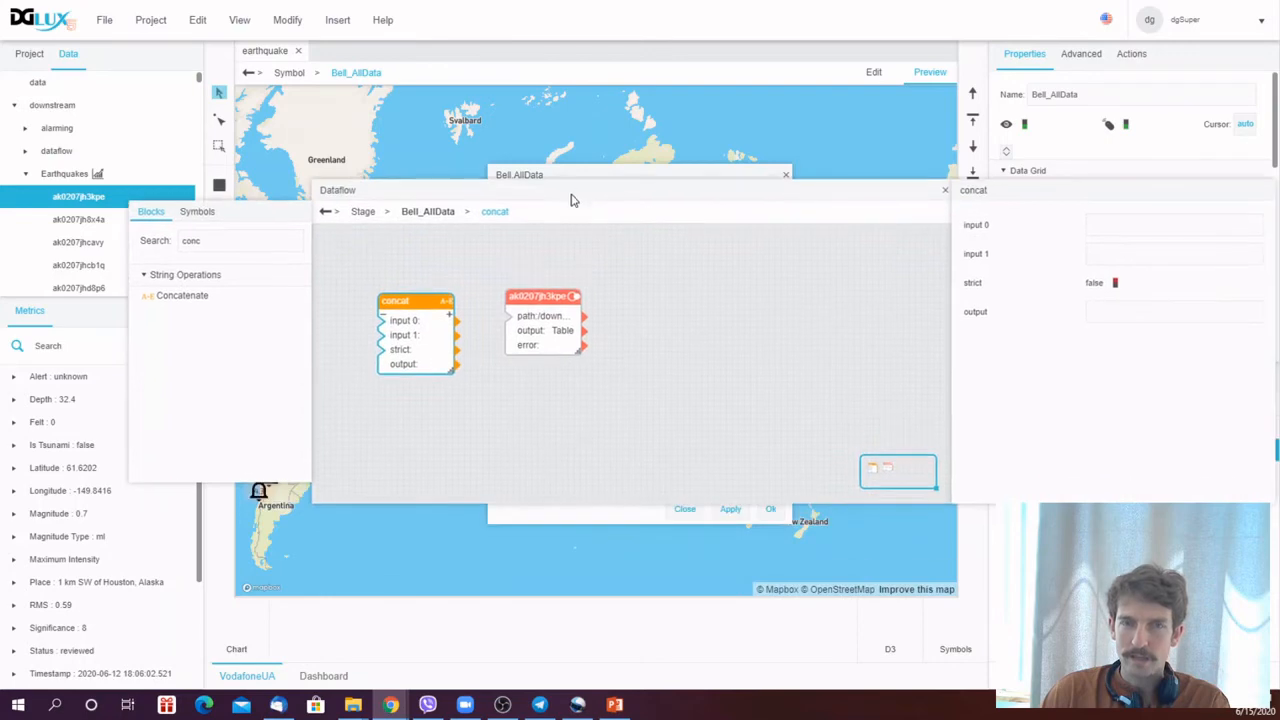
- Copy the /downstream/Earthquakes/ part of the earthquake node's path into the Concatenate block's input 0
click(552, 297)
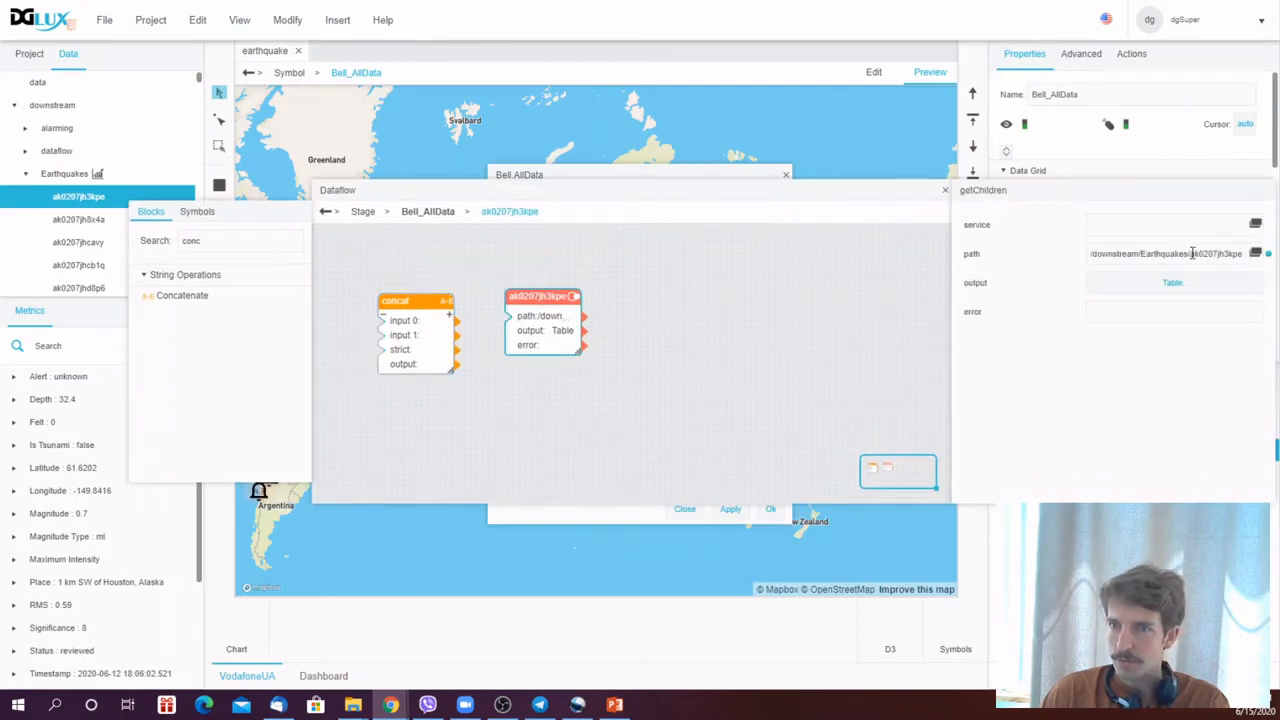
drag(1192, 253, 1062, 277)
key(ctrl+c)
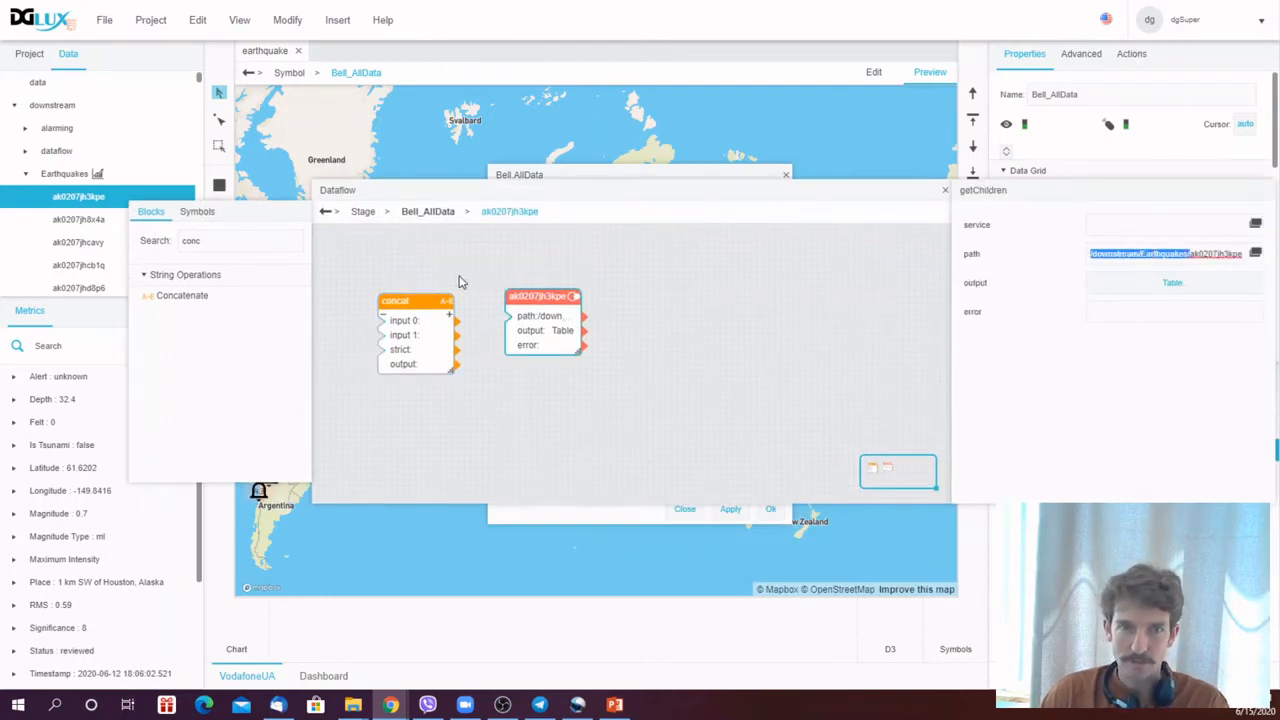
click(410, 300)
click(1108, 226)
key(ctrl+v)
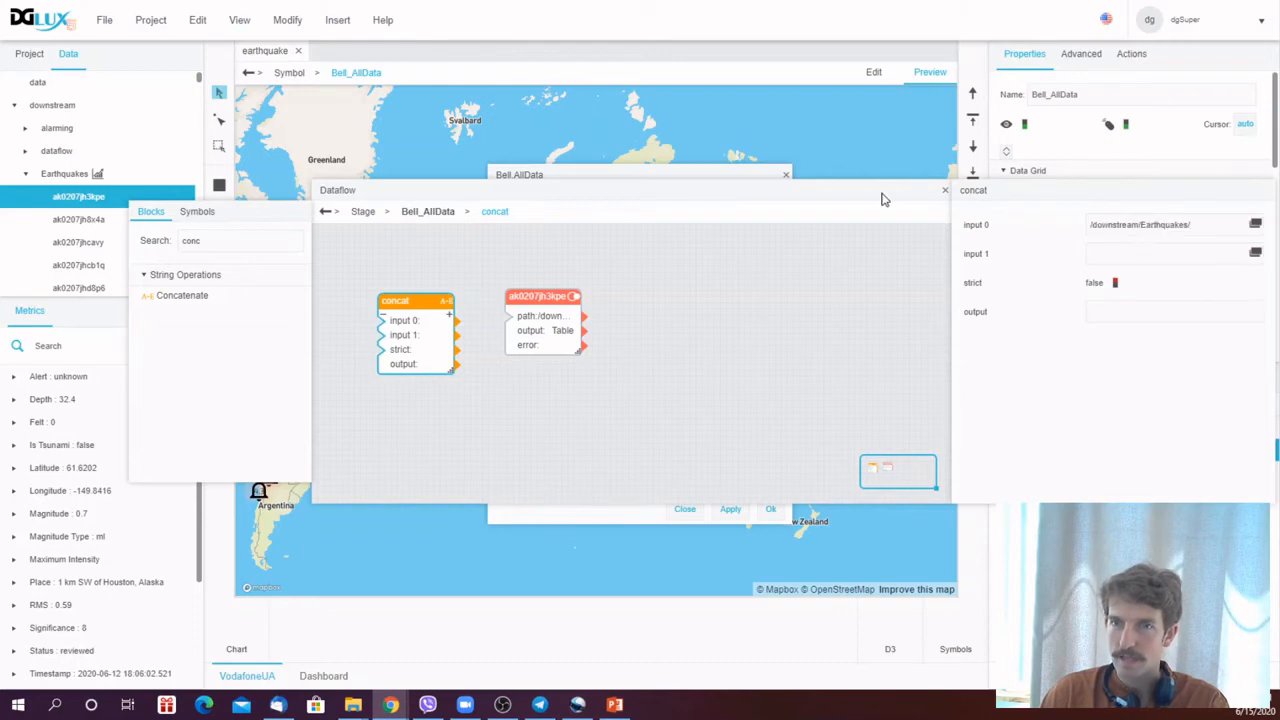
- Bind the Concatenate block's input 1 to the symbol's ID parameter
drag(882, 199, 842, 208)
click(680, 177)
right_click(680, 177)
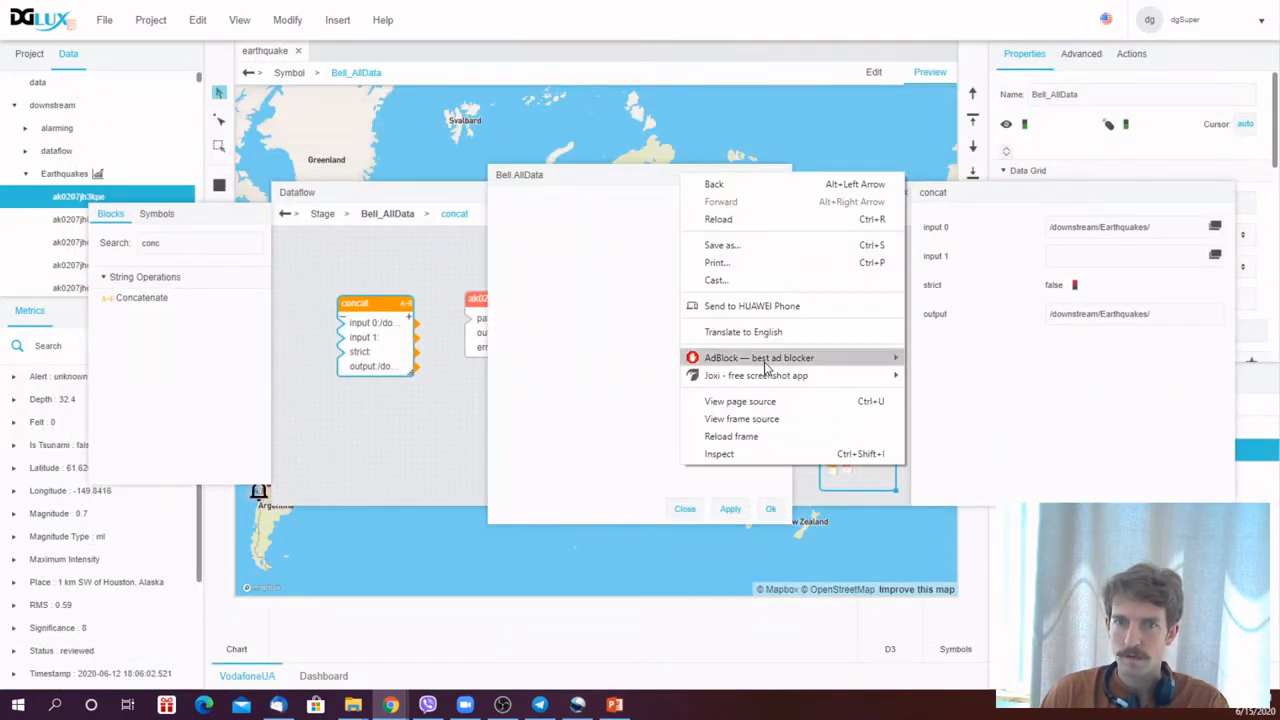
right_click(620, 316)
click(620, 317)
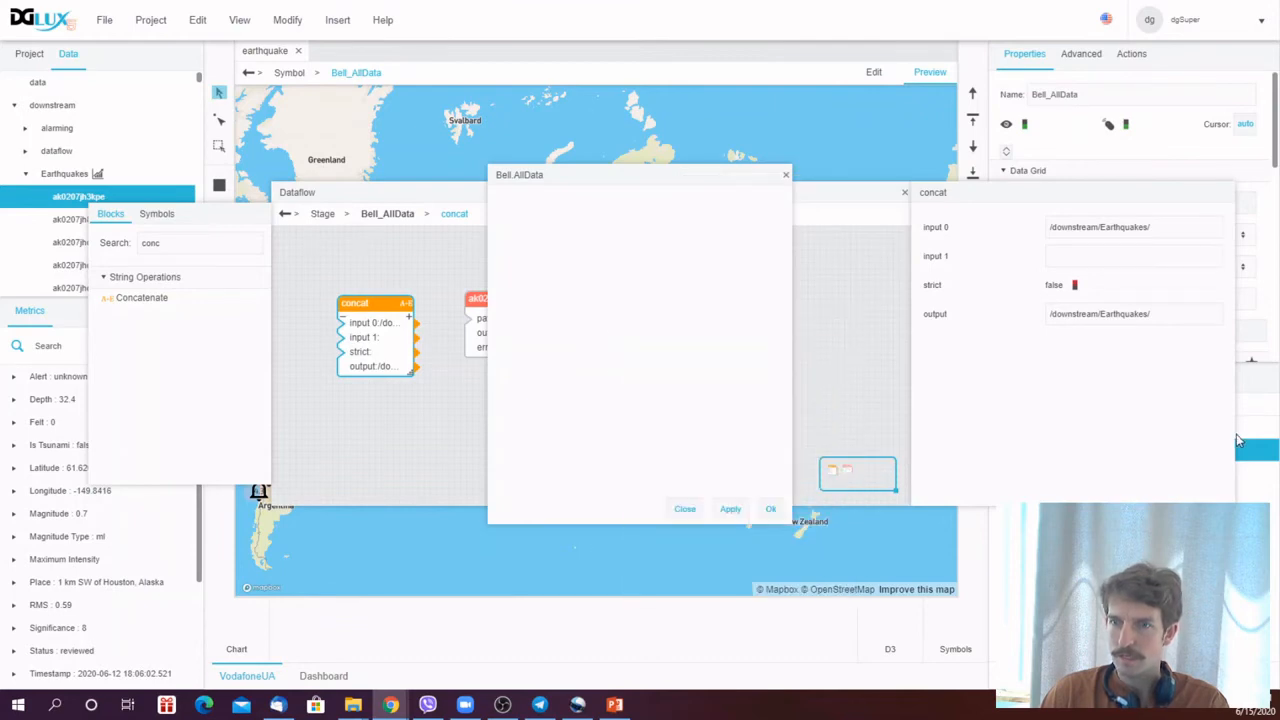
click(1253, 450)
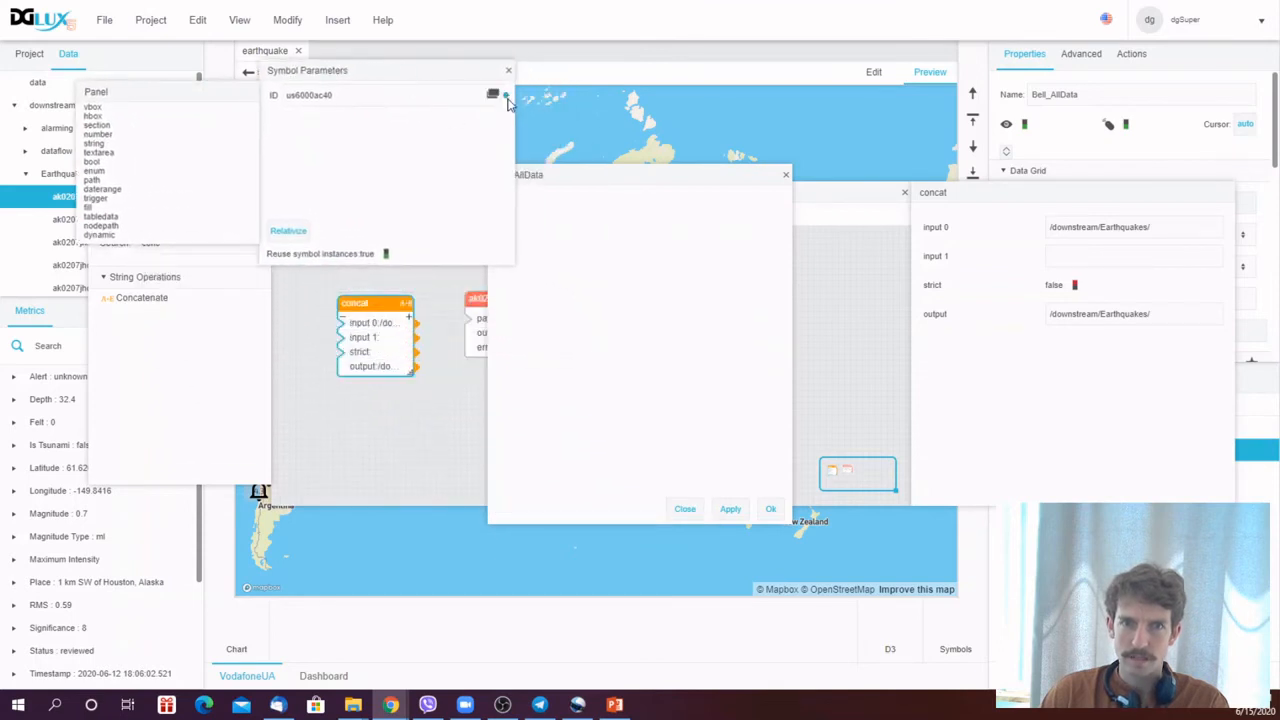
drag(506, 96, 345, 340)
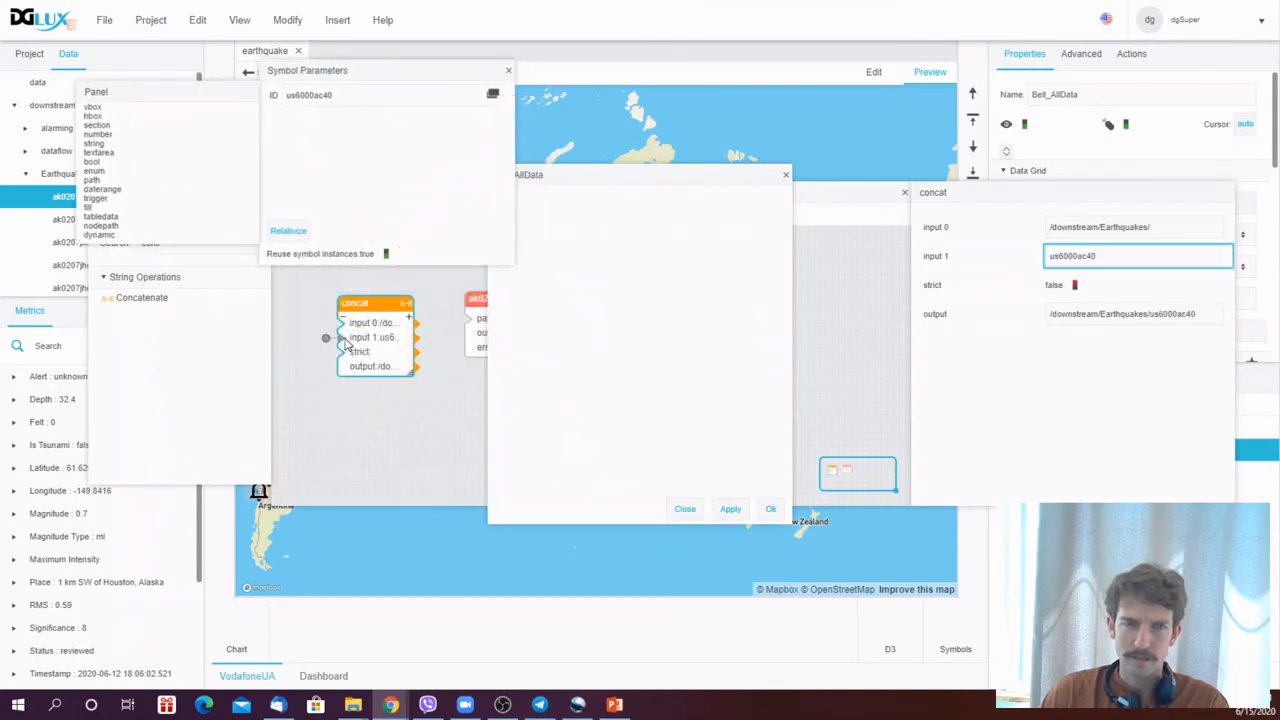
click(508, 70)
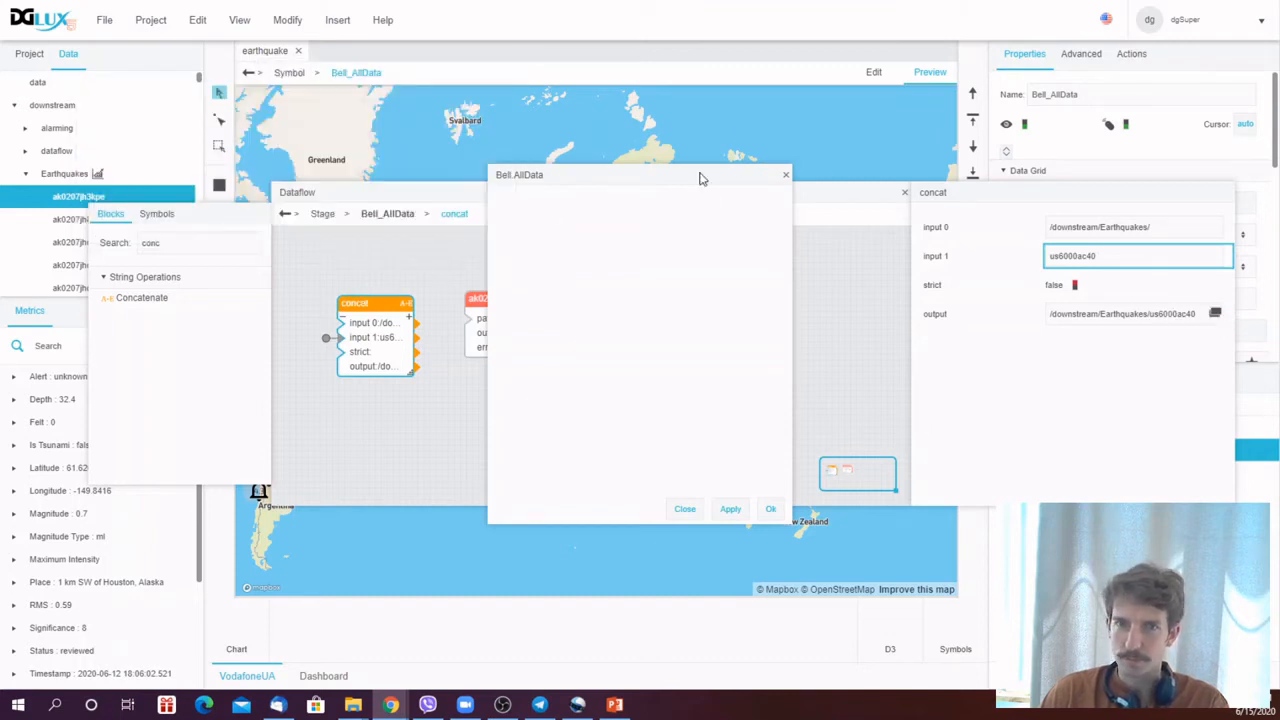
- Wire the Concatenate output into the earthquake node's path input and view the node's output table
click(826, 194)
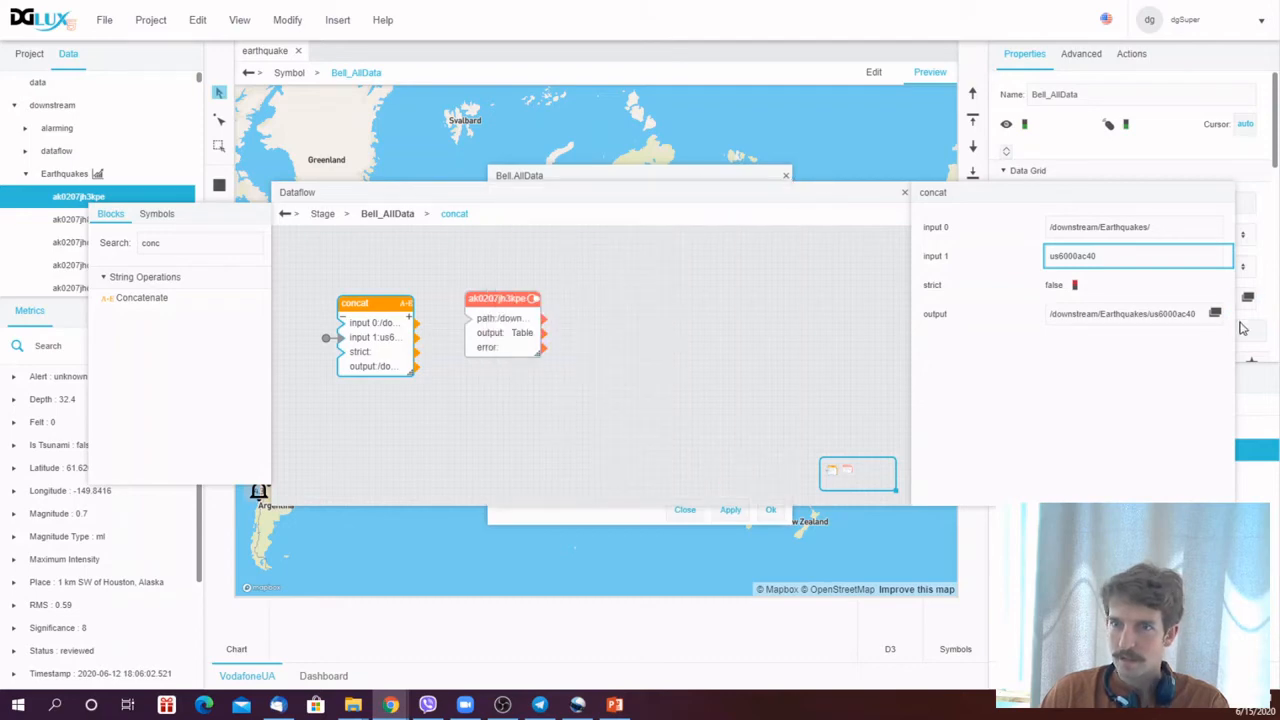
drag(1224, 317, 468, 320)
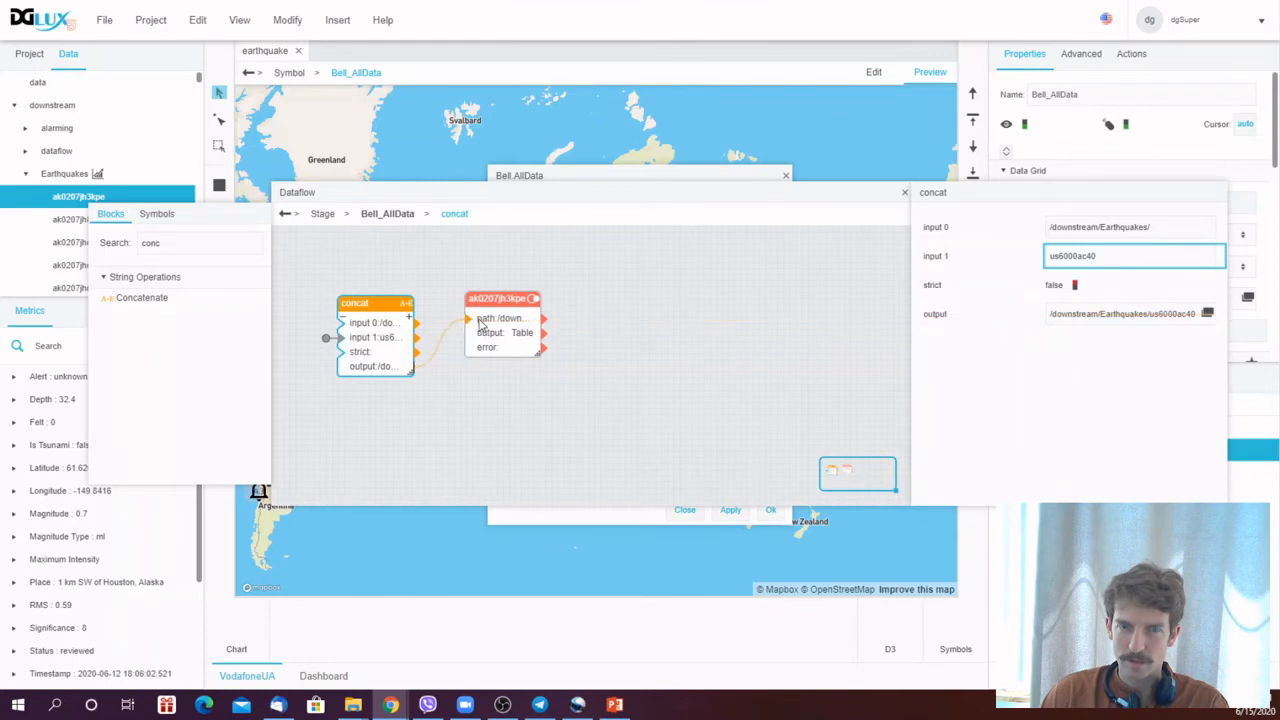
click(488, 298)
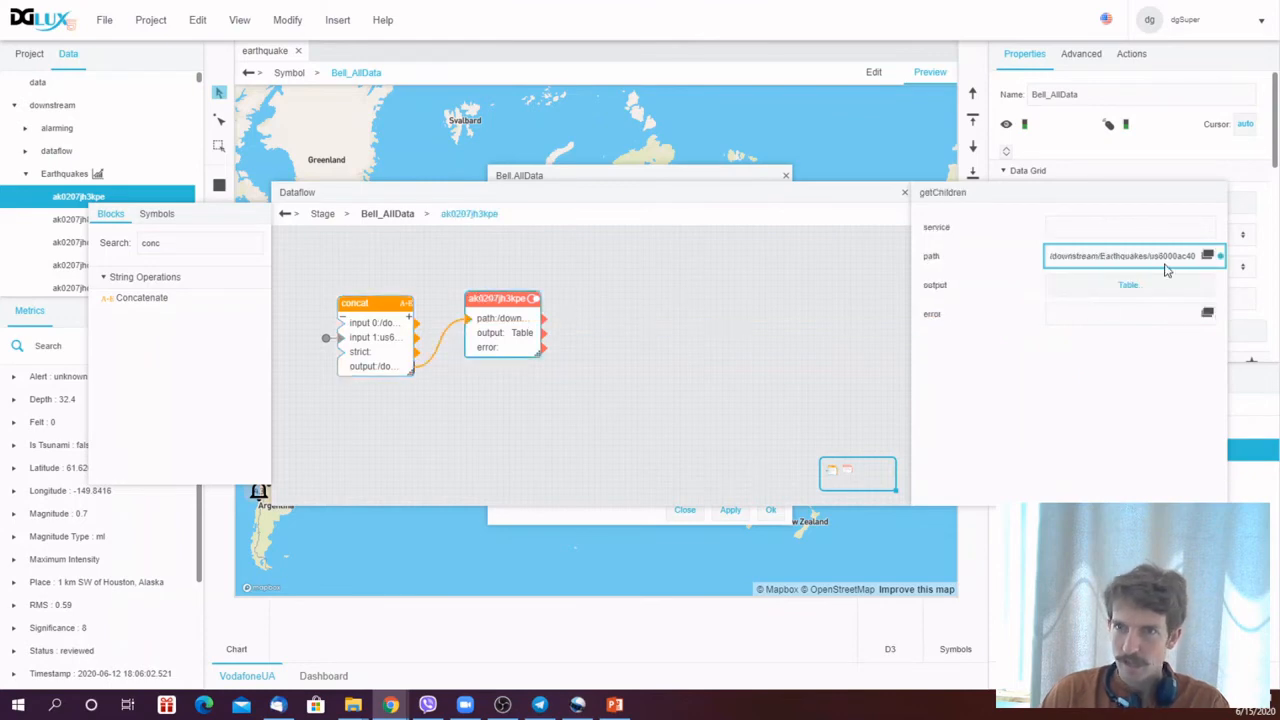
click(1117, 286)
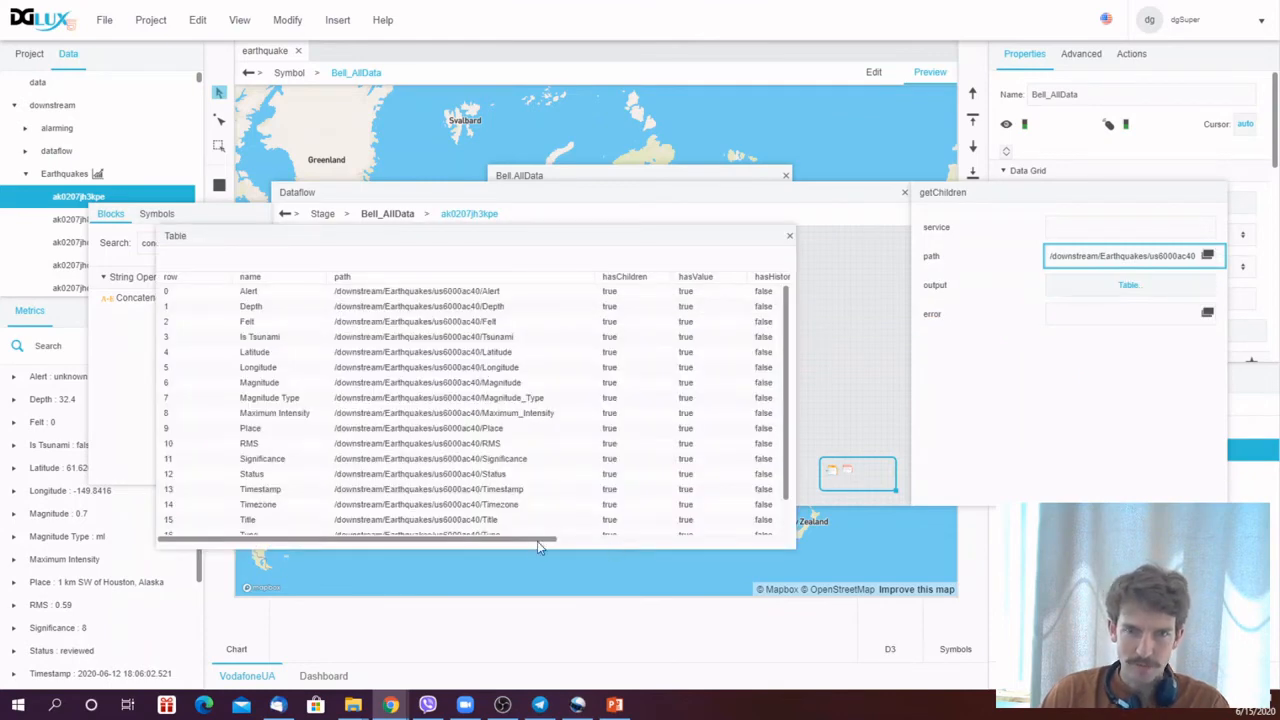
drag(537, 541, 386, 567)
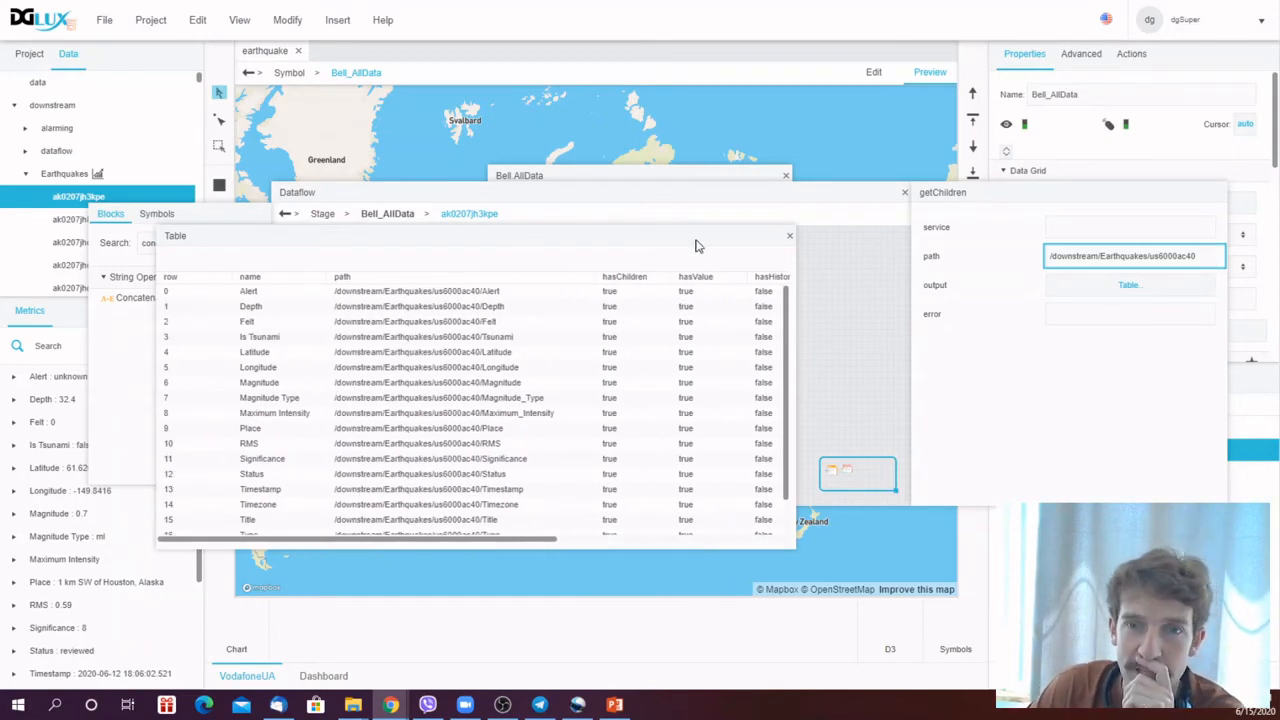
click(789, 237)
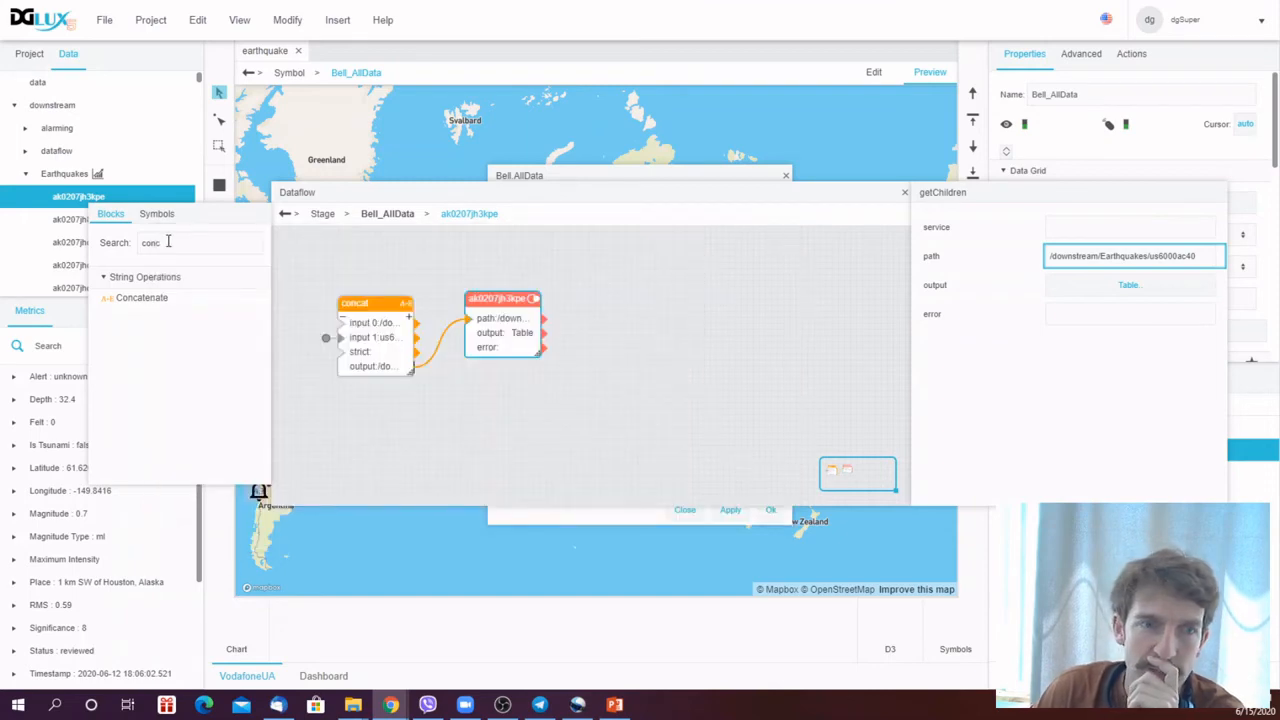
- Add a Repeater block and connect the earthquake node's output table to its data input
drag(169, 242, 134, 258)
text(rep)
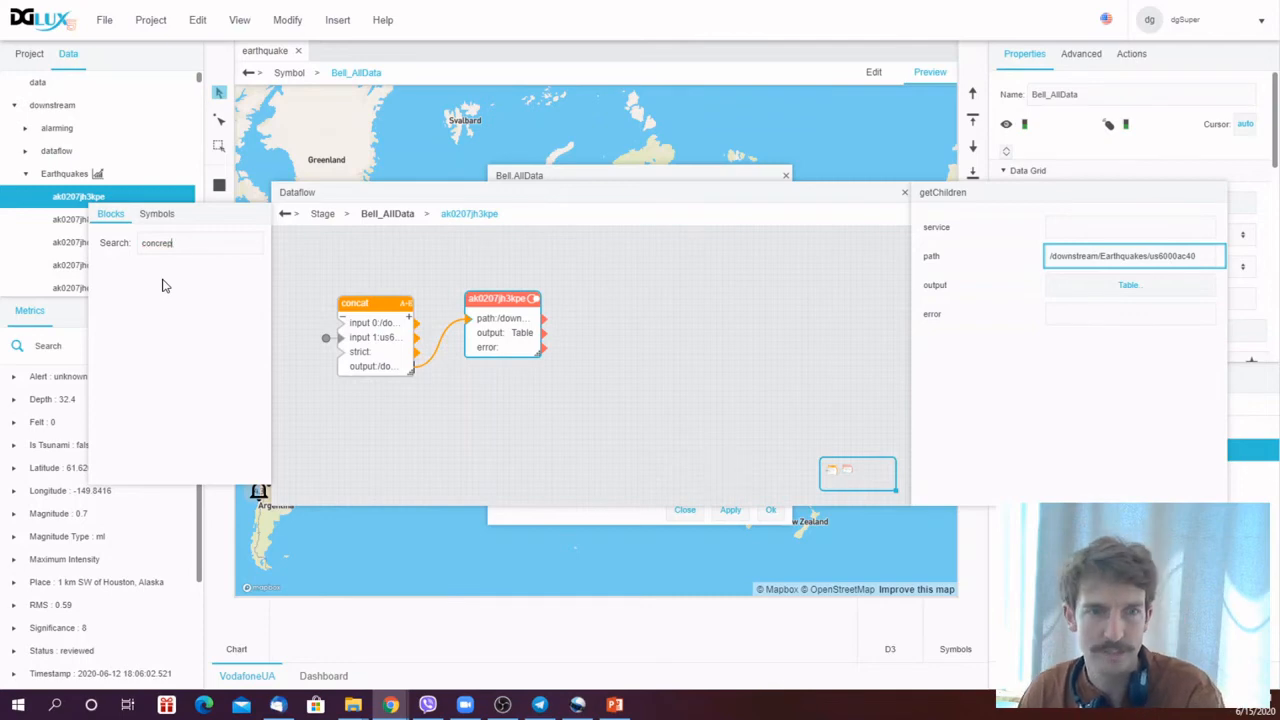
key(ctrl+a)
text(rep)
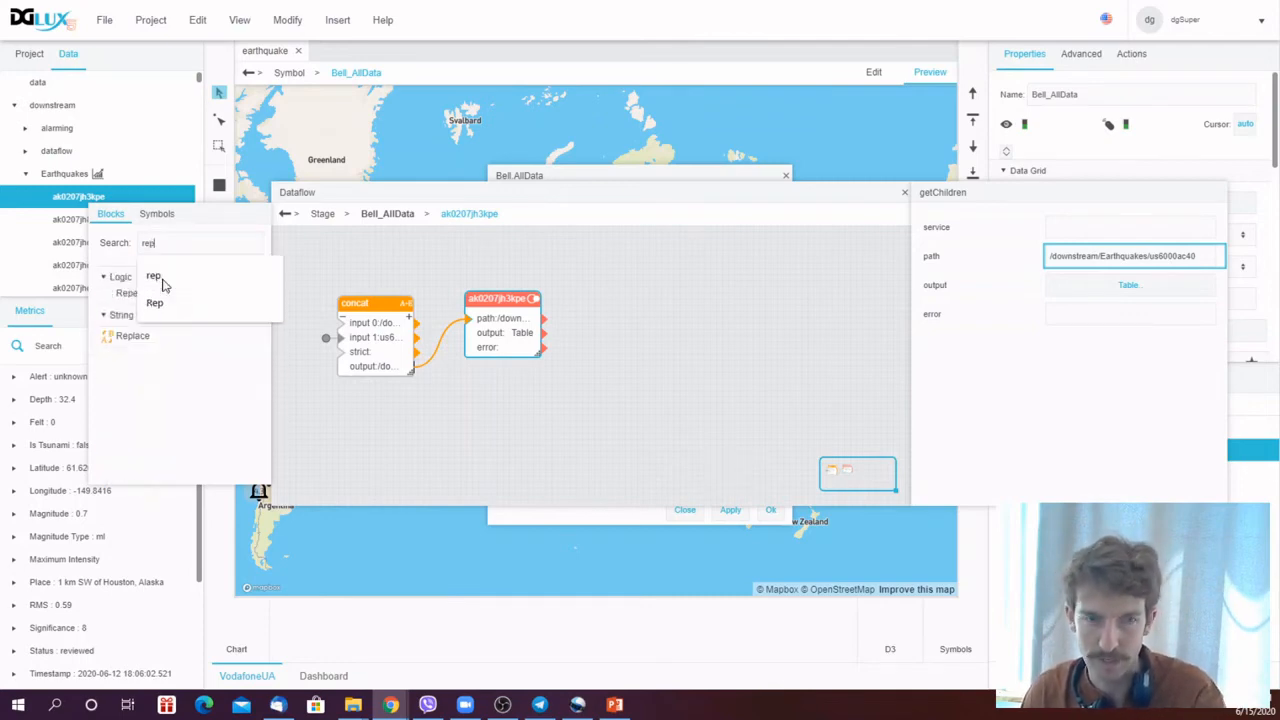
double_click(114, 297)
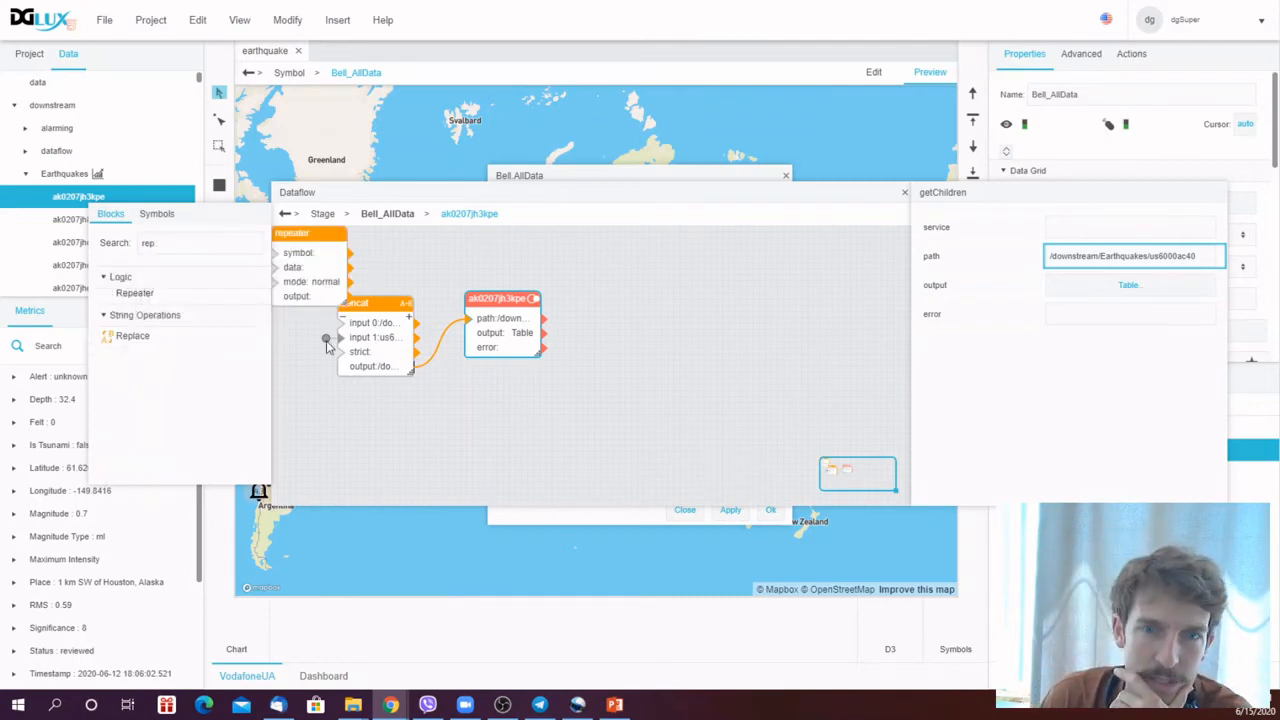
drag(304, 234, 632, 279)
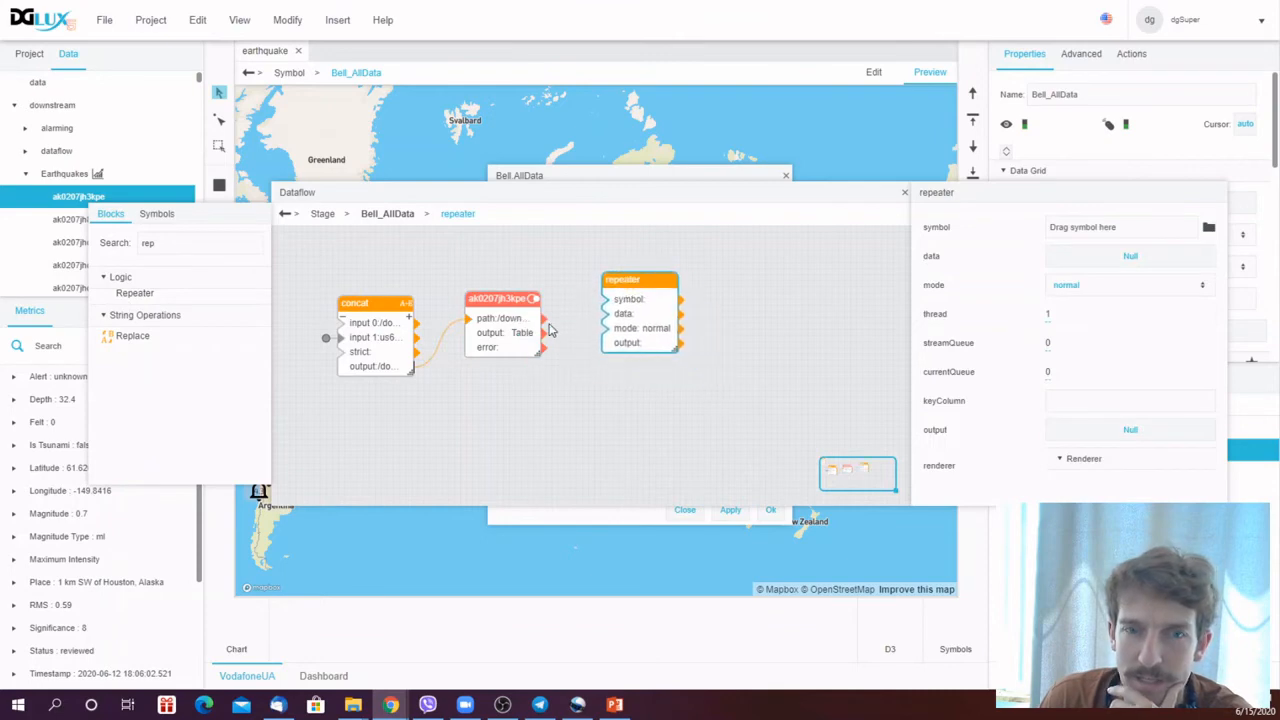
drag(543, 333, 633, 271)
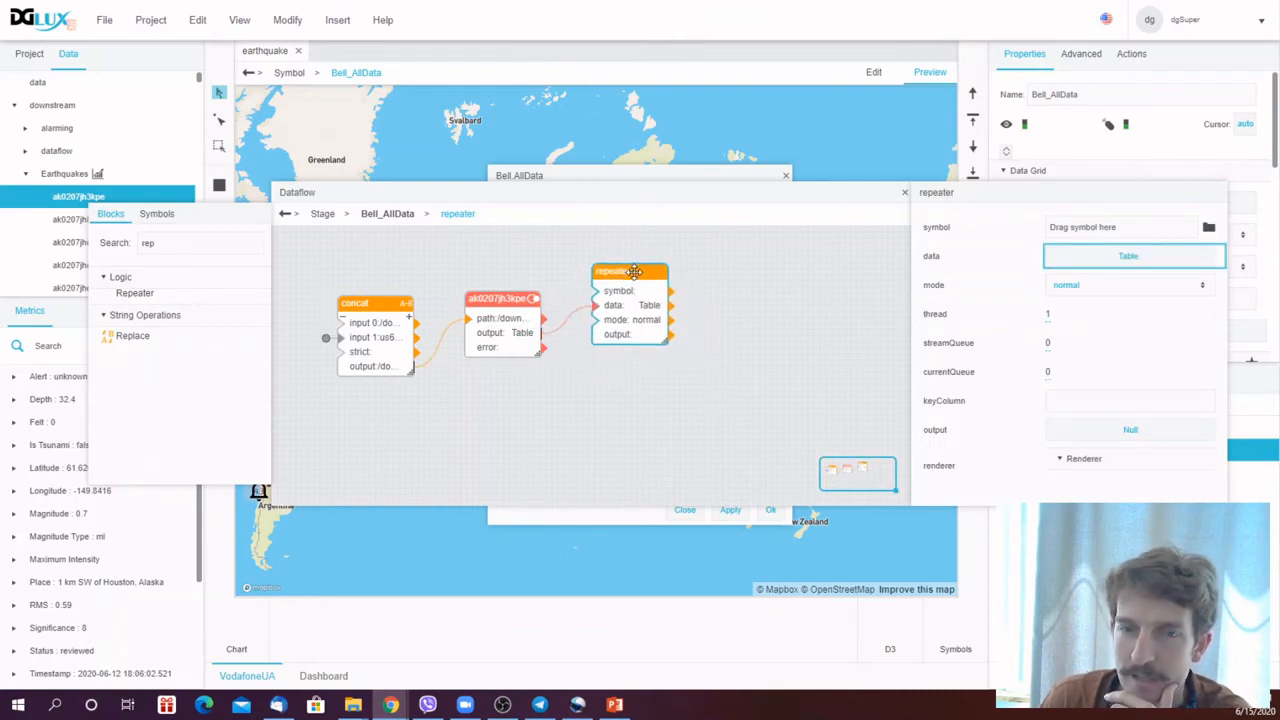
- Open the LoadValue symbol for editing to examine its parameters, then close it
double_click(145, 243)
text(load)
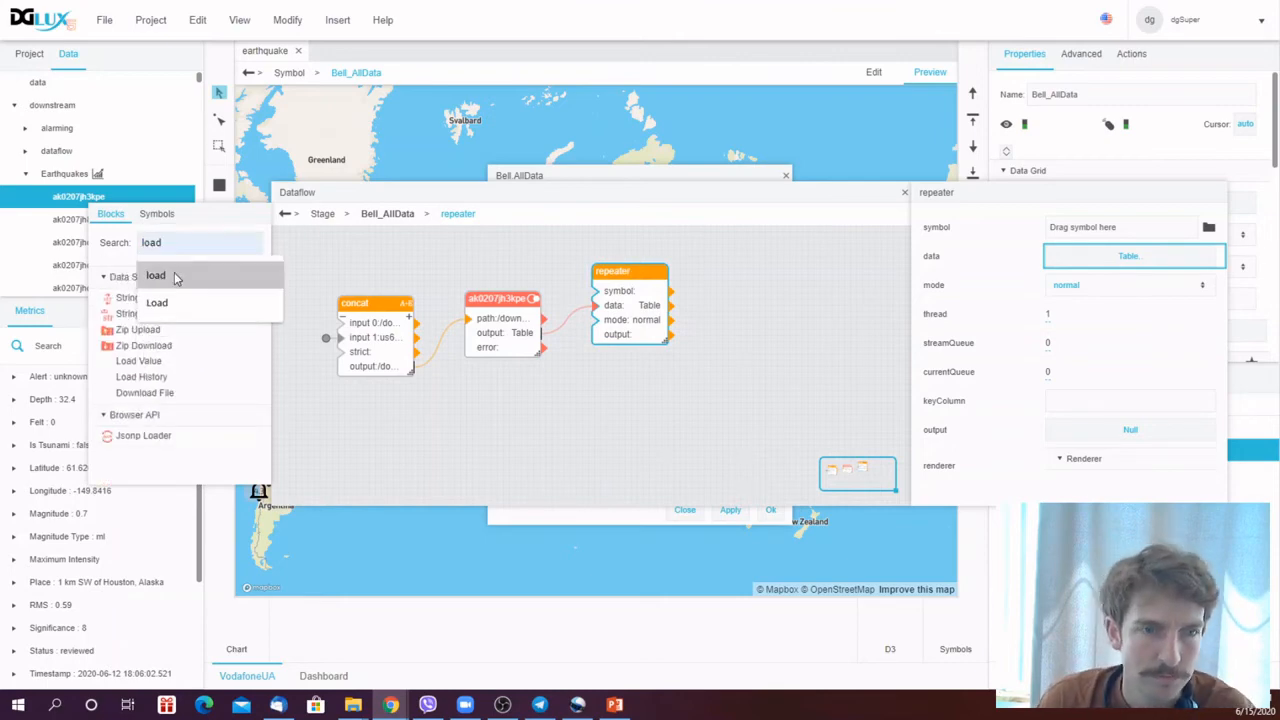
click(155, 214)
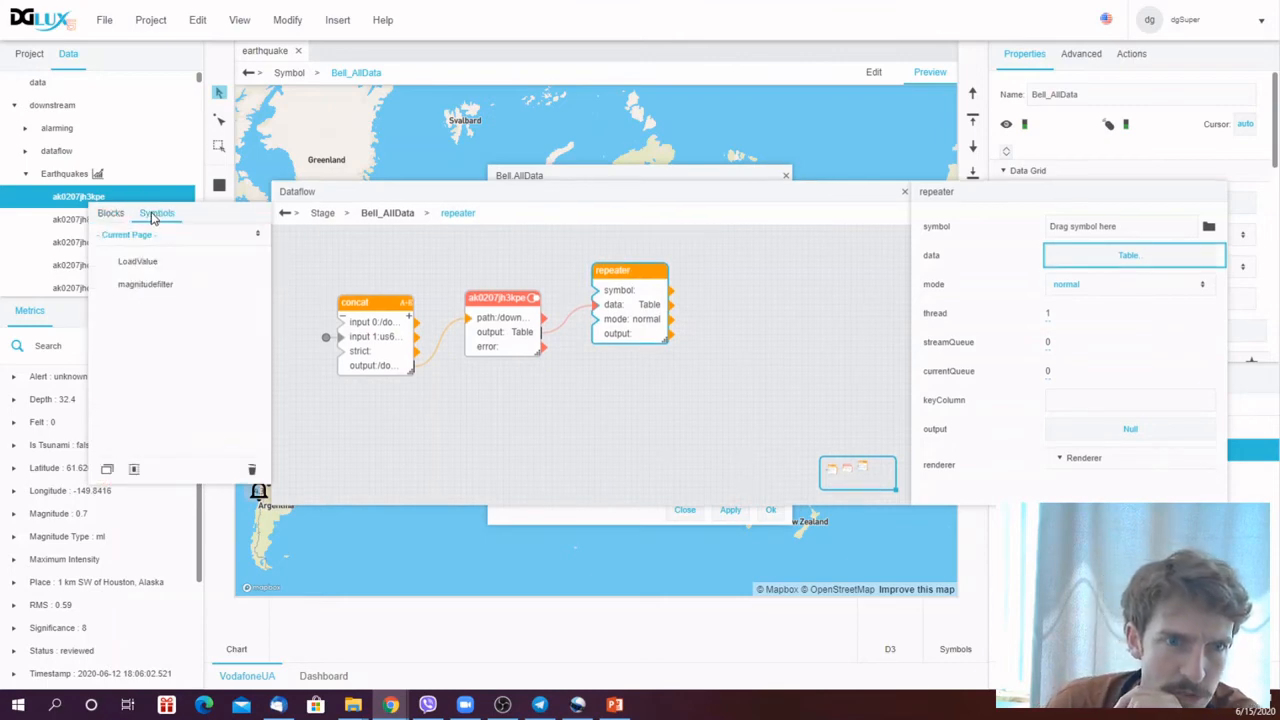
click(140, 262)
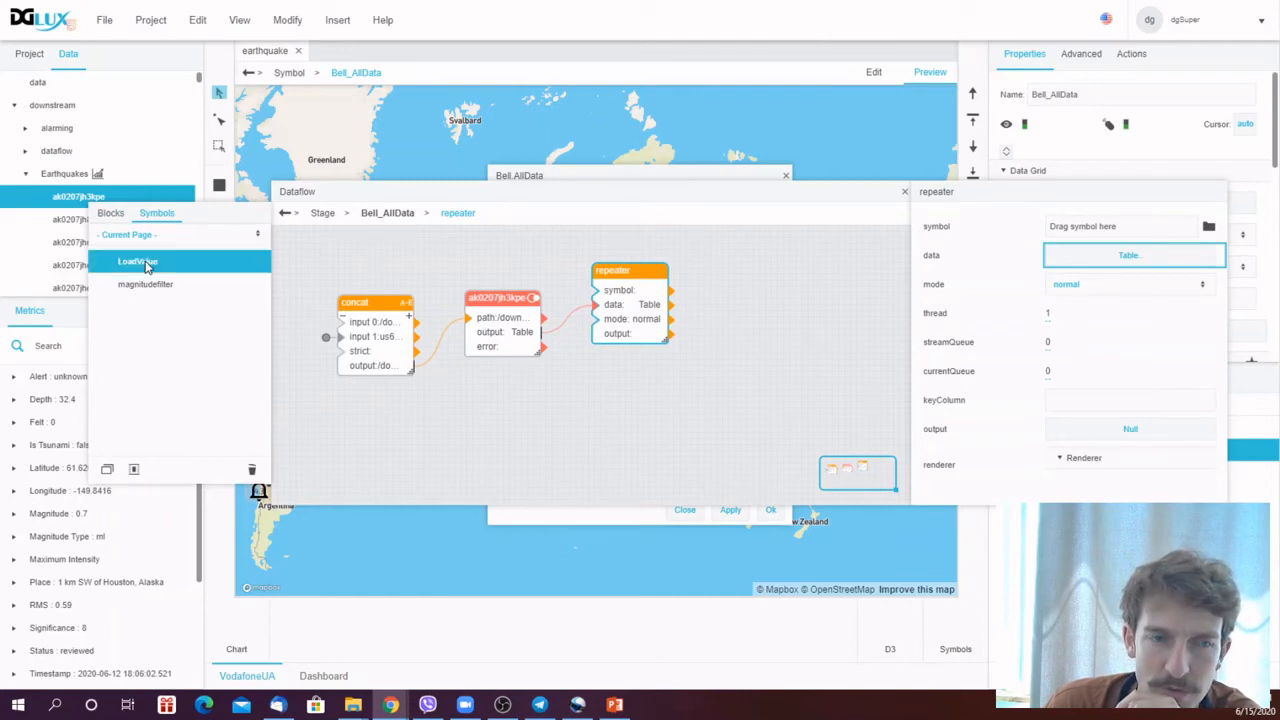
click(145, 263)
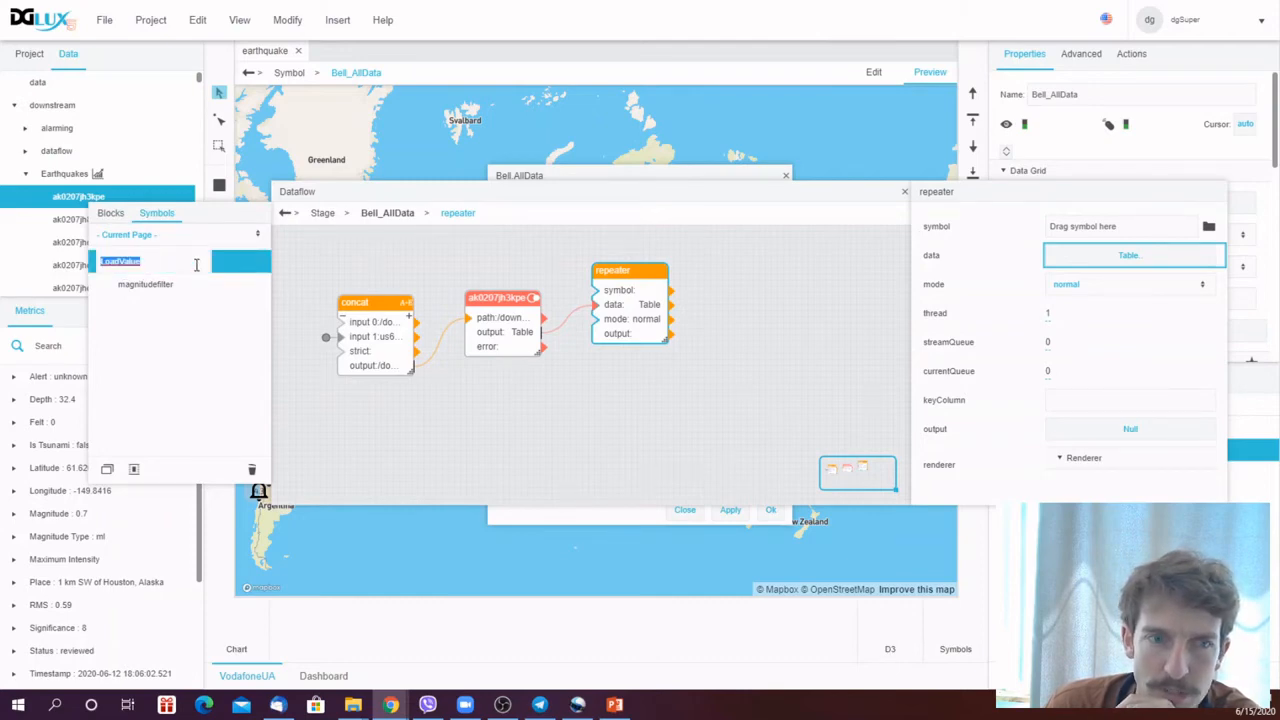
right_click(232, 268)
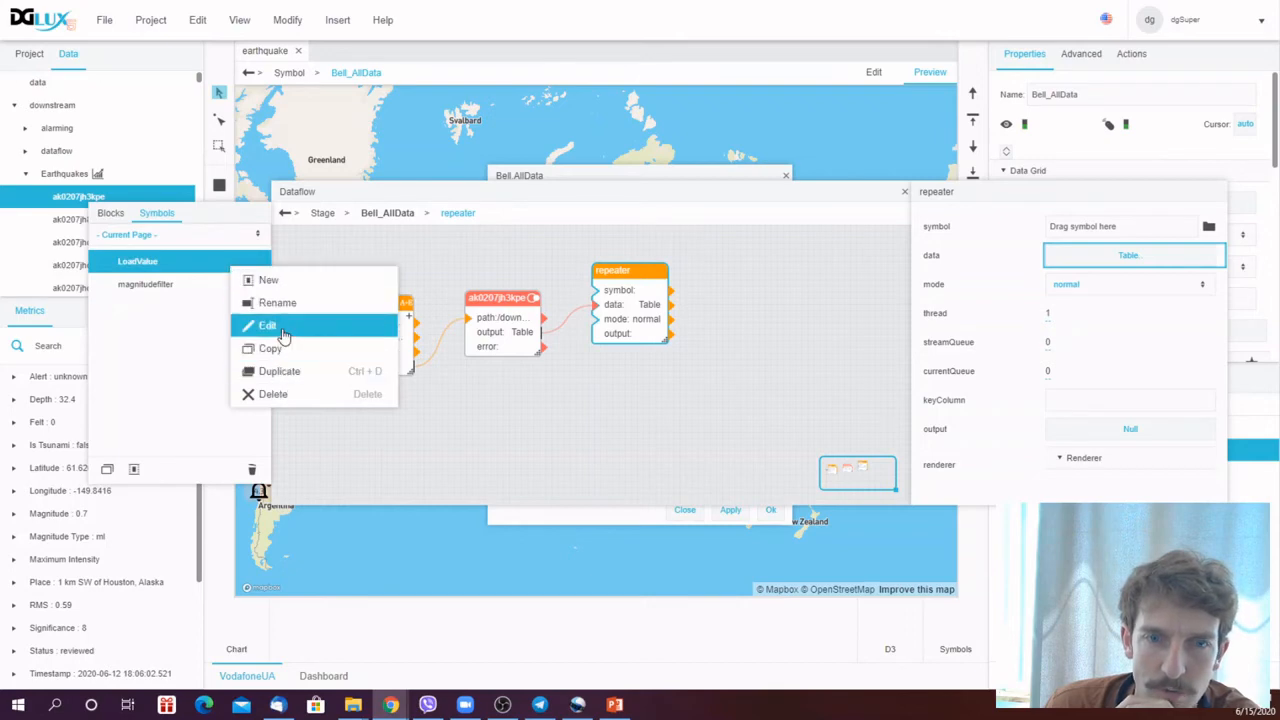
click(267, 326)
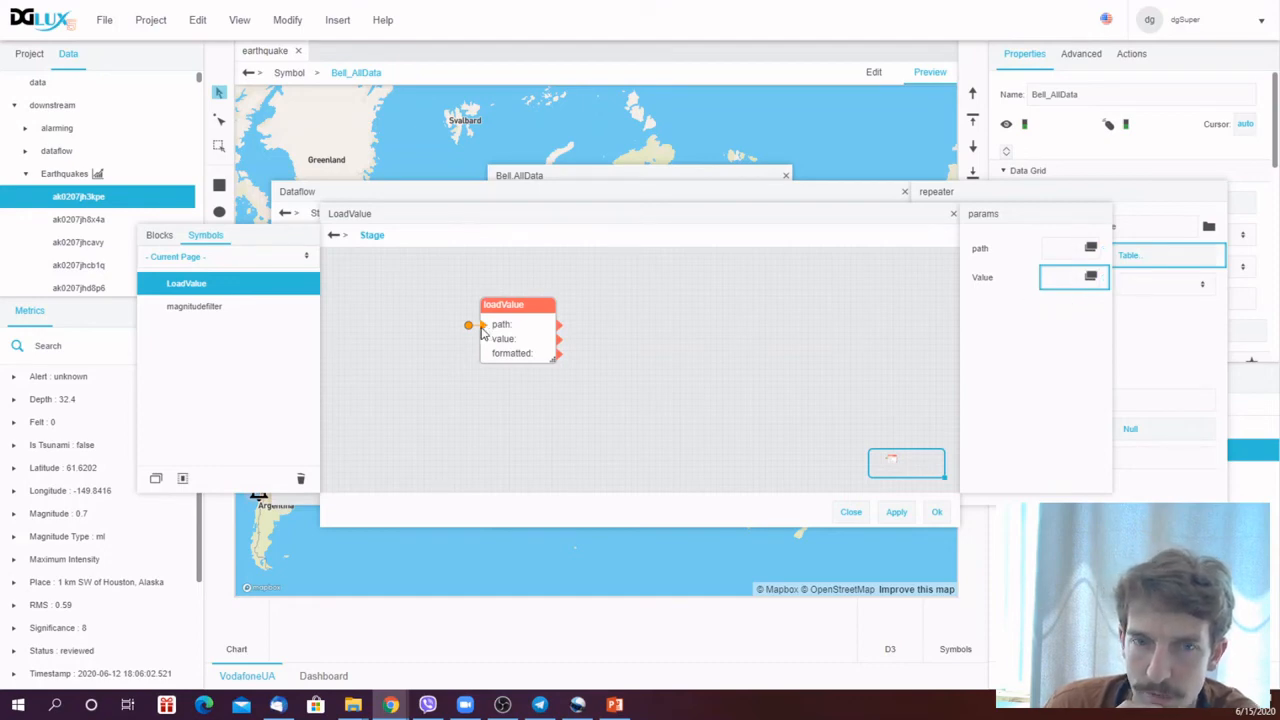
right_click(1069, 279)
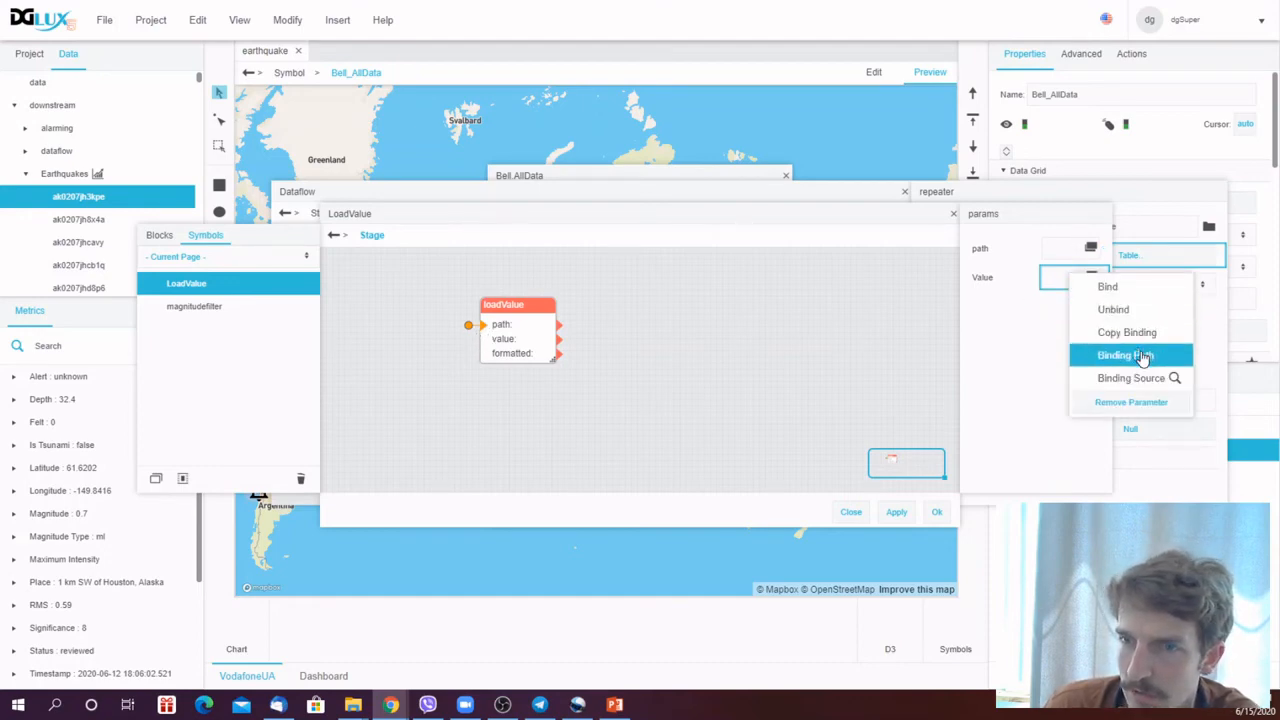
click(954, 216)
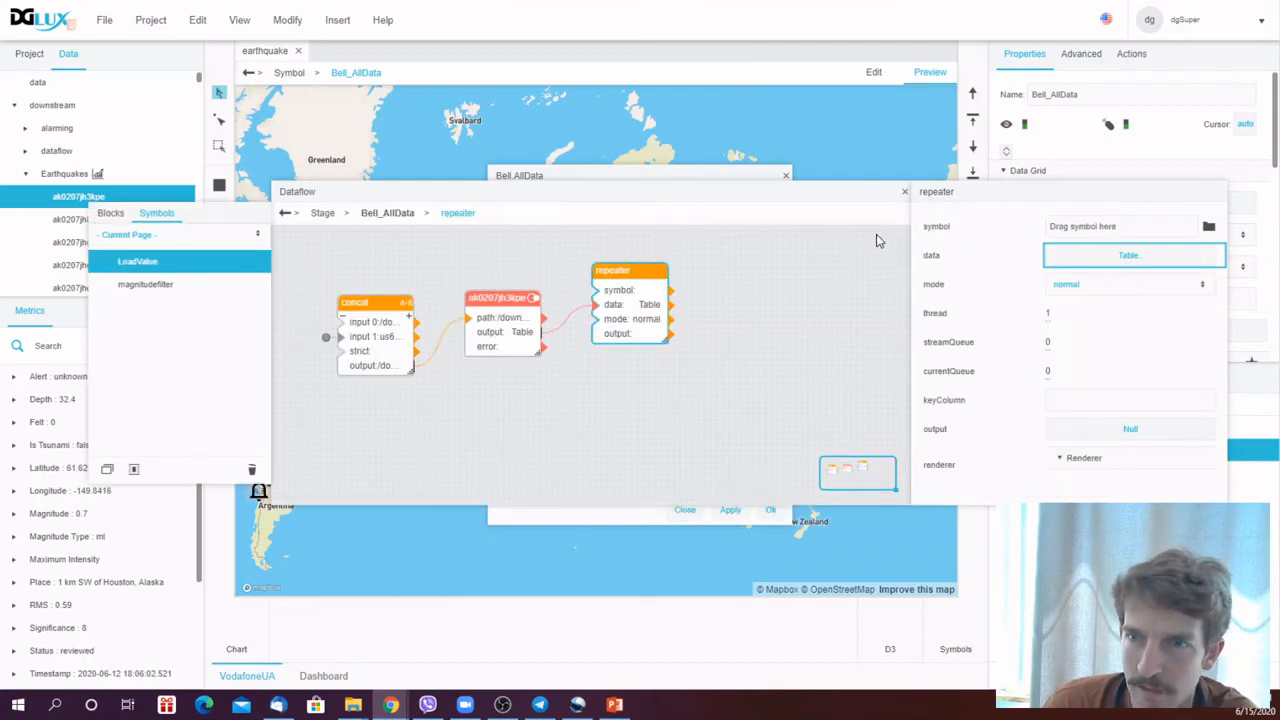
- Set the Repeater's symbol to LoadValue
click(1209, 227)
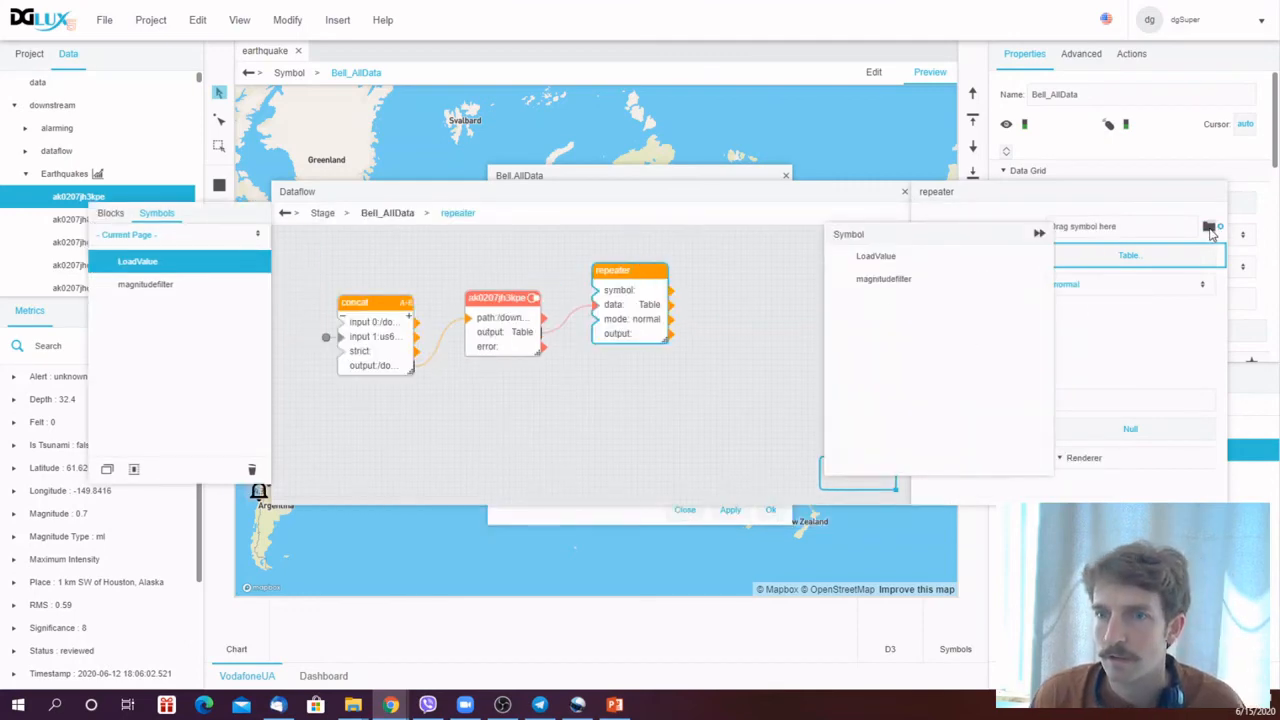
click(870, 264)
click(1040, 233)
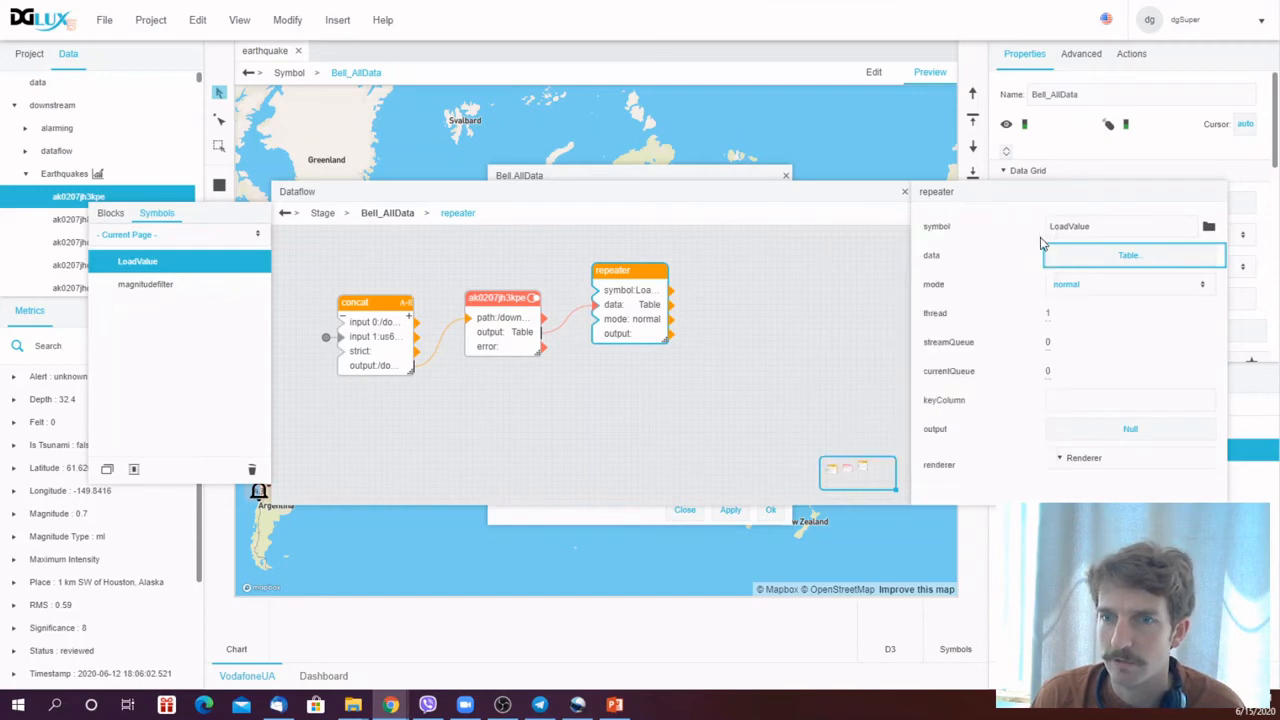
click(628, 431)
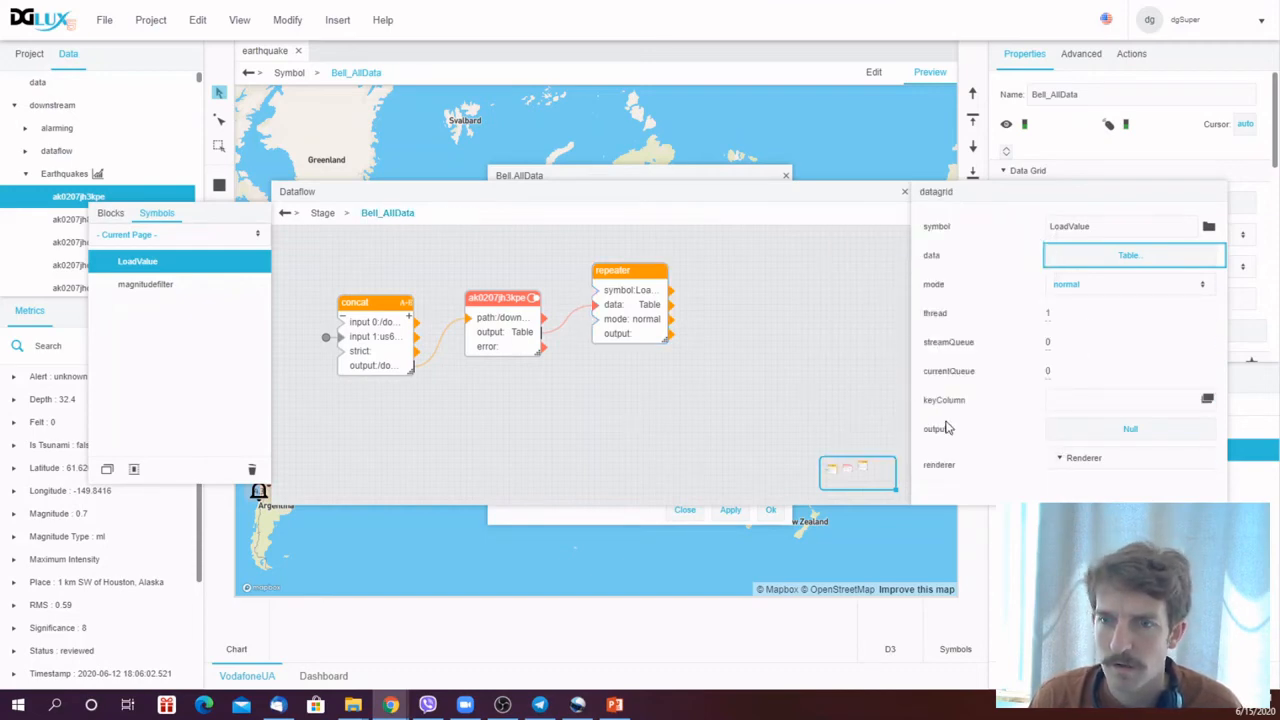
- Bind the Repeater renderer's path parameter to the path column of the data table
click(640, 286)
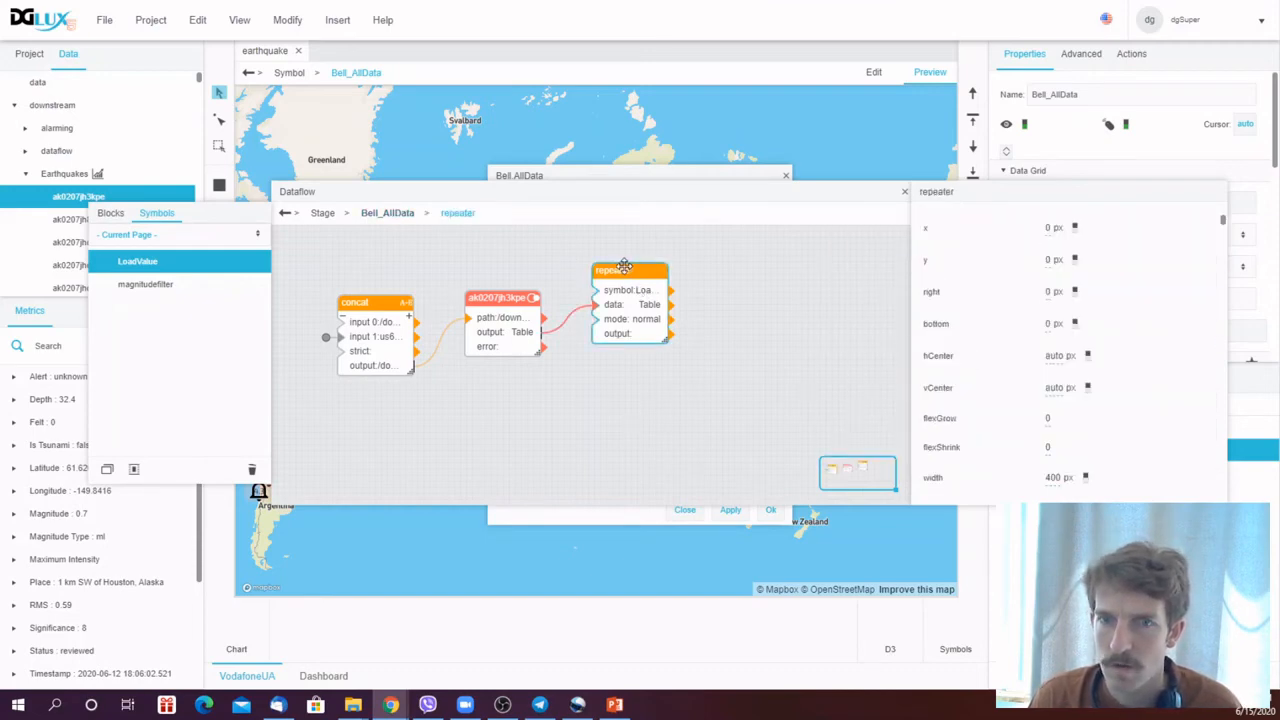
scroll(1155, 411, down, 1)
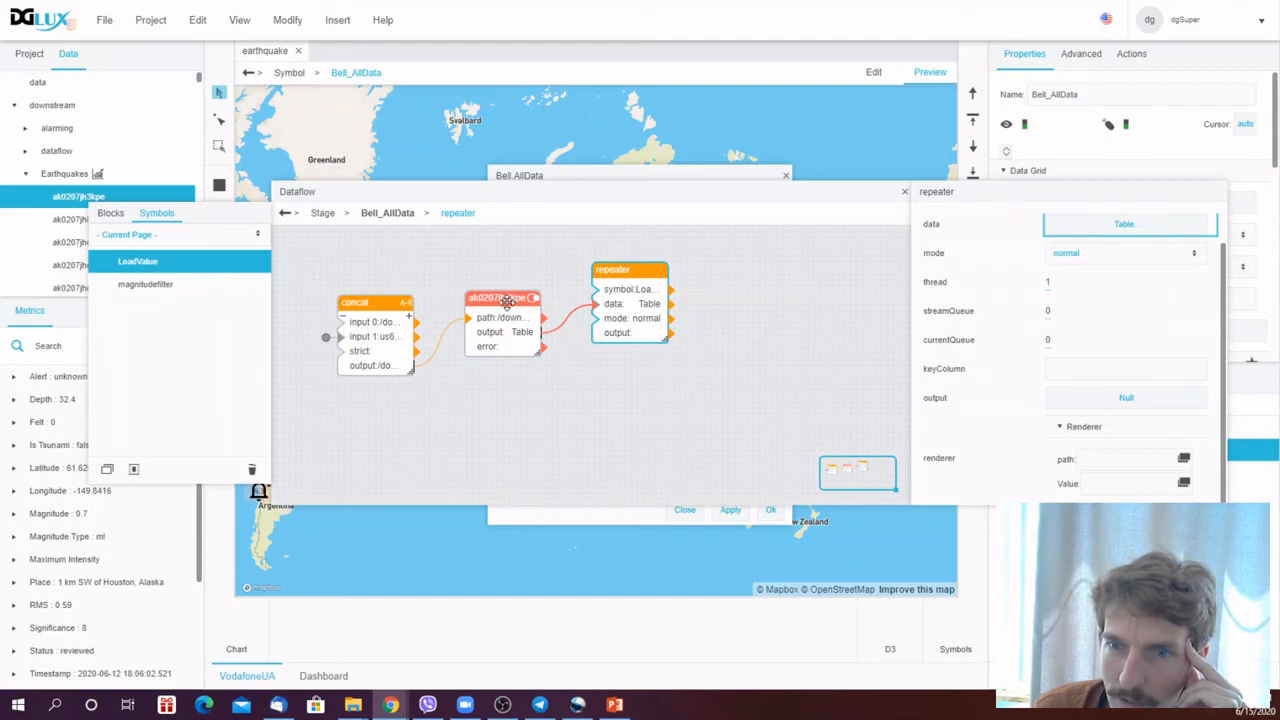
click(1072, 235)
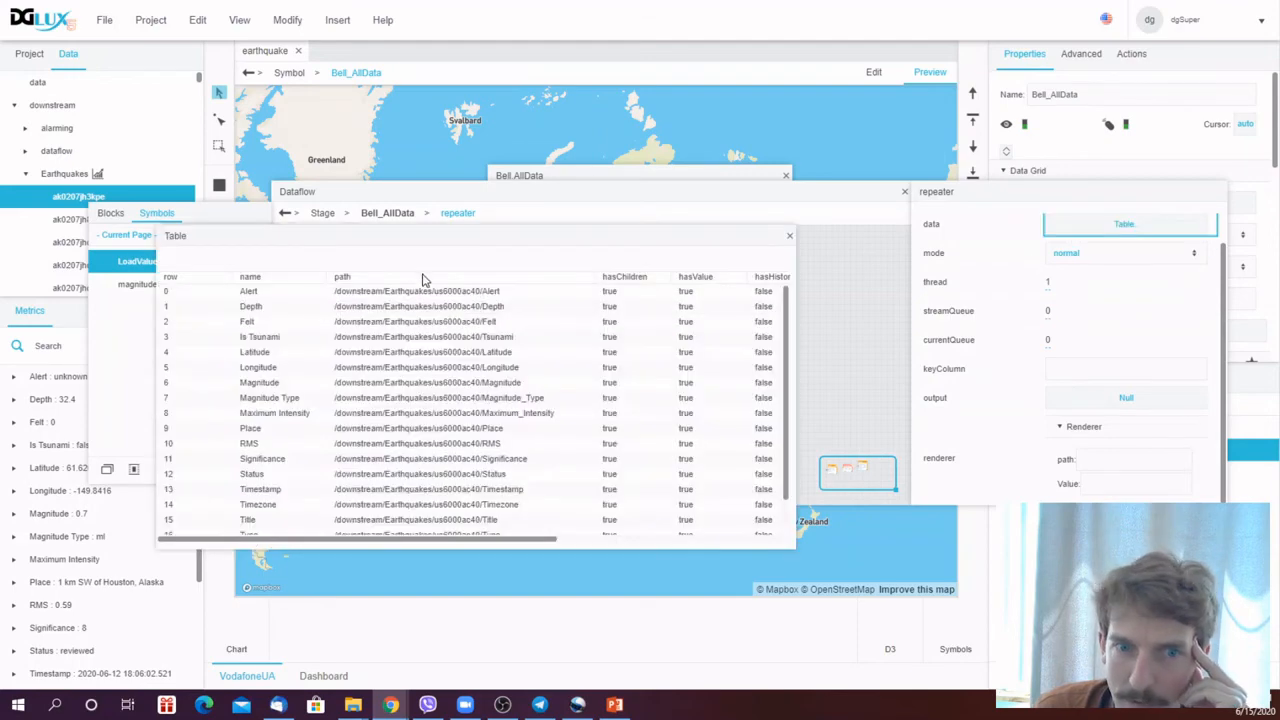
drag(422, 280, 1104, 467)
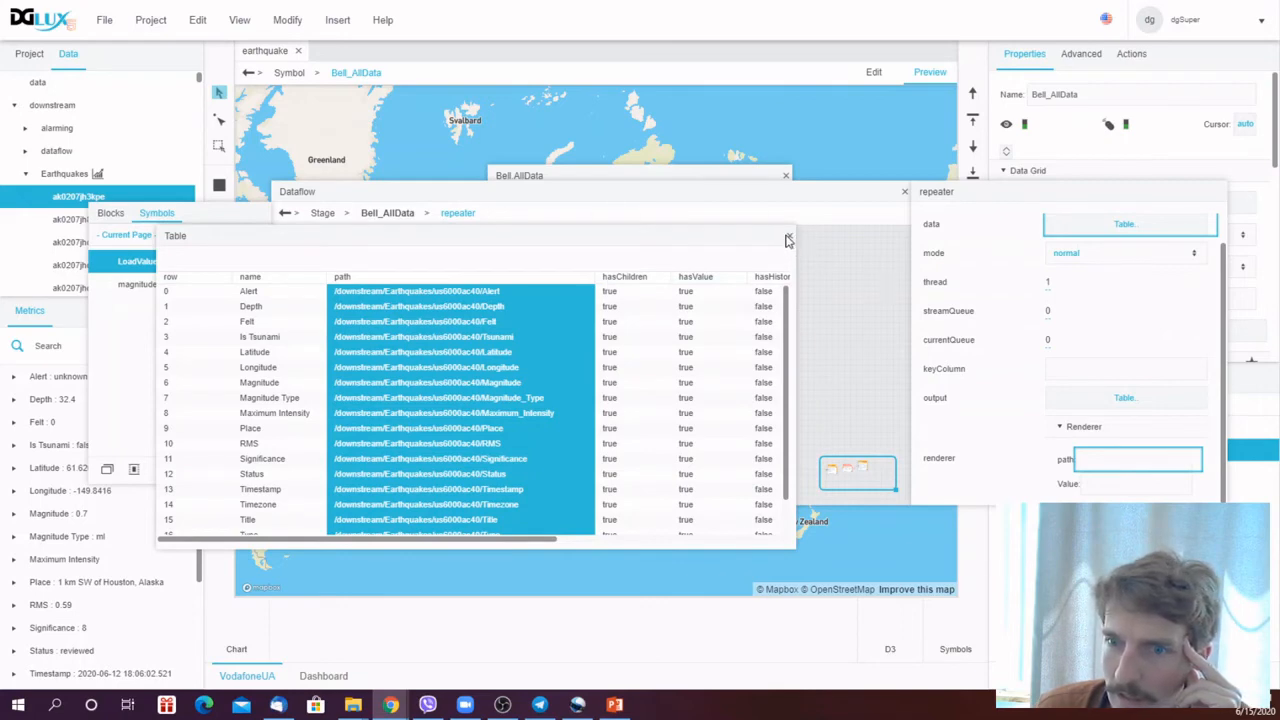
click(789, 237)
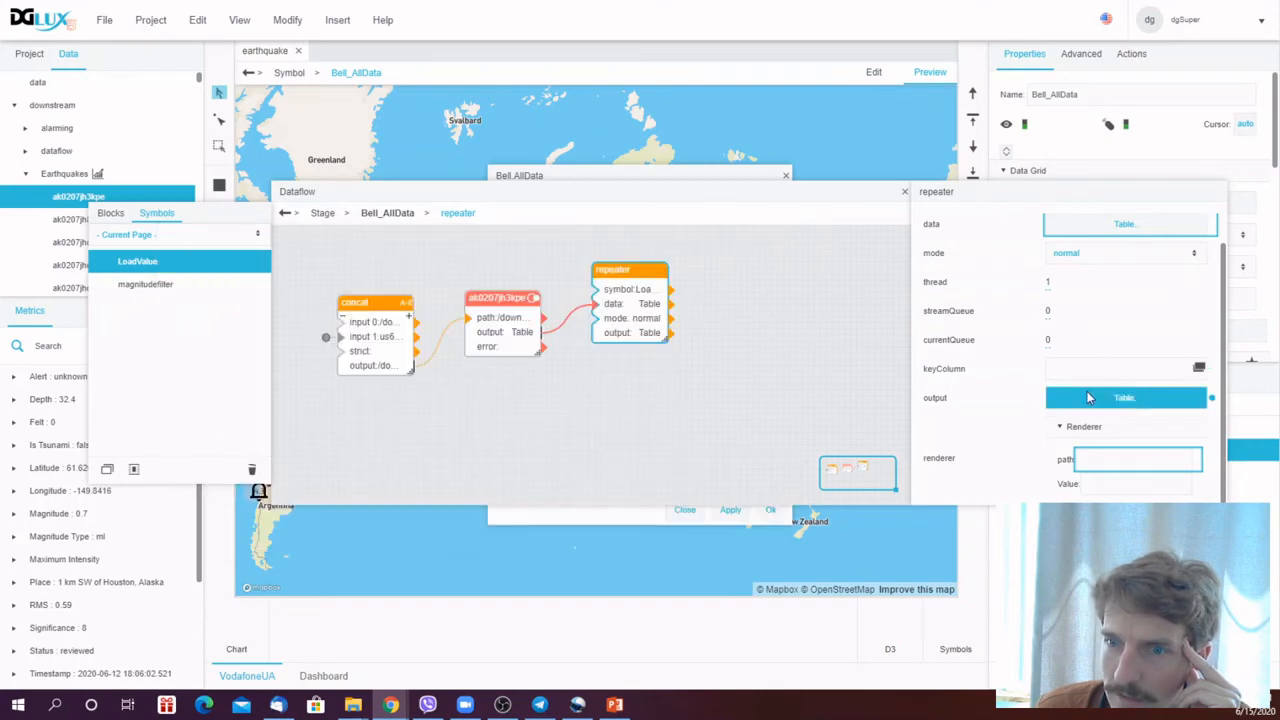
- Inspect the Repeater's output table of loaded paths and values
click(1087, 393)
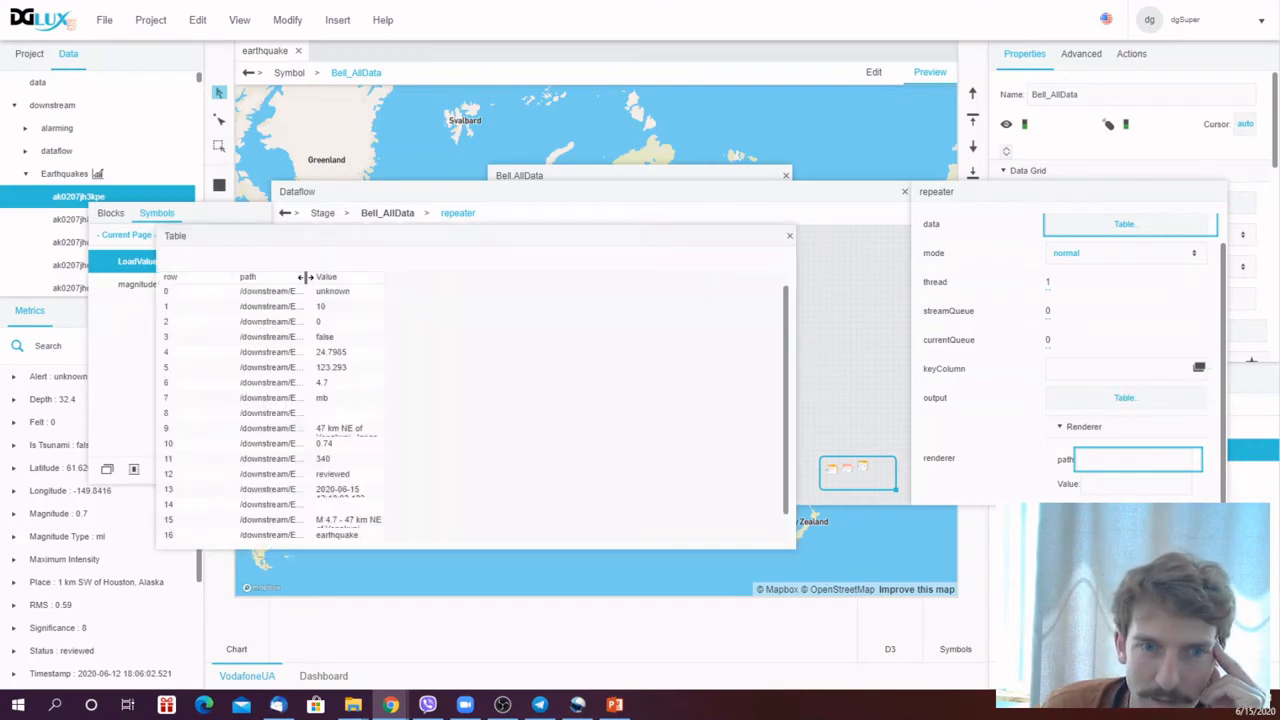
drag(305, 277, 458, 277)
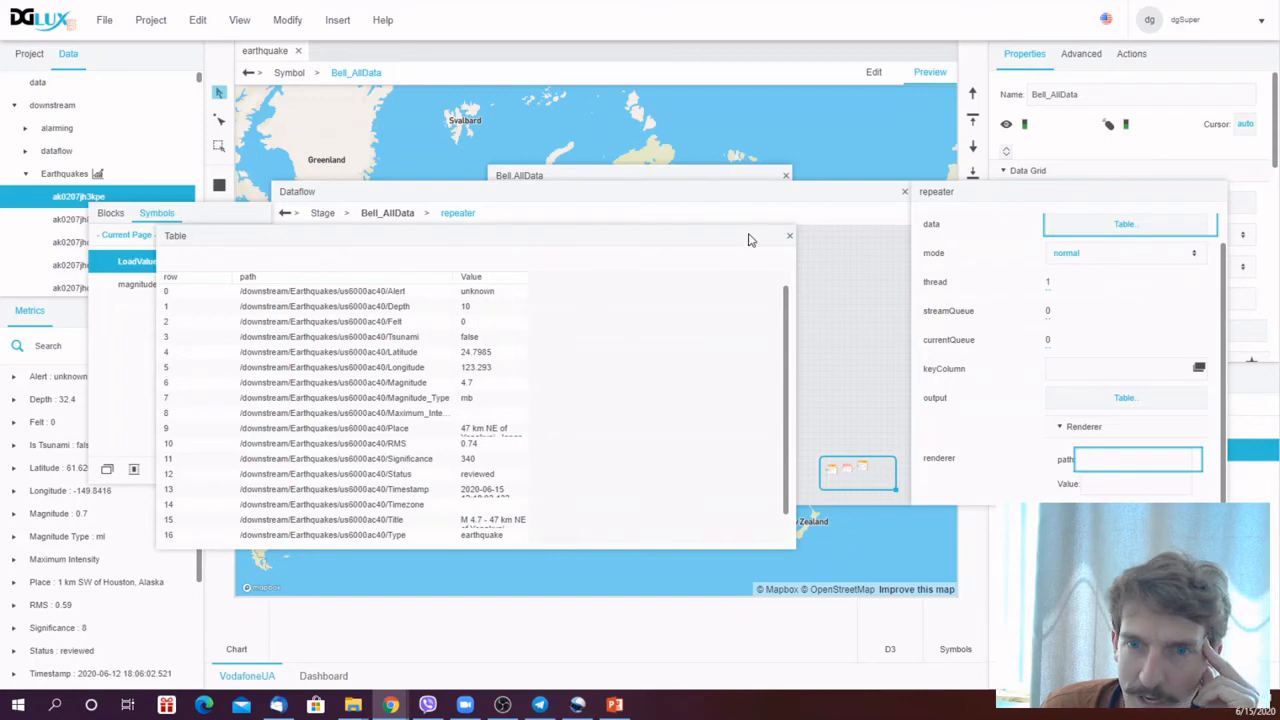
click(790, 238)
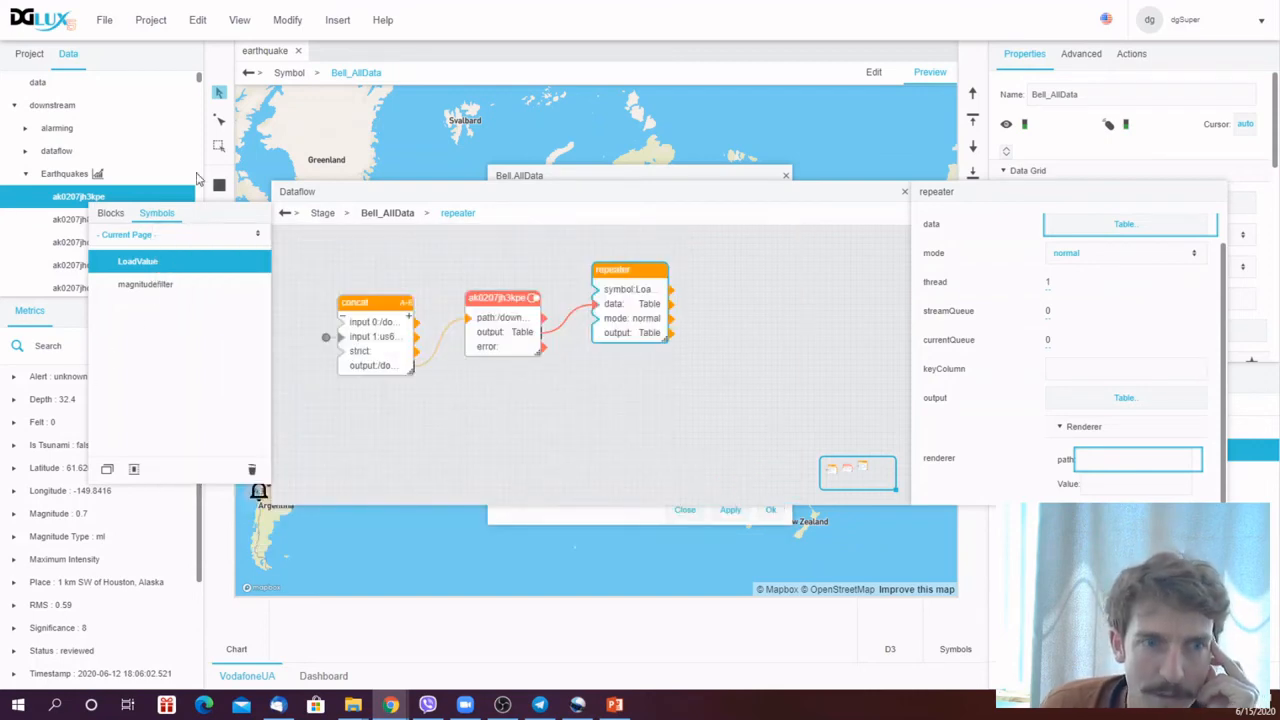
- Add a Join block and connect the Repeater output and the earthquake node's output to its two inputs
click(111, 213)
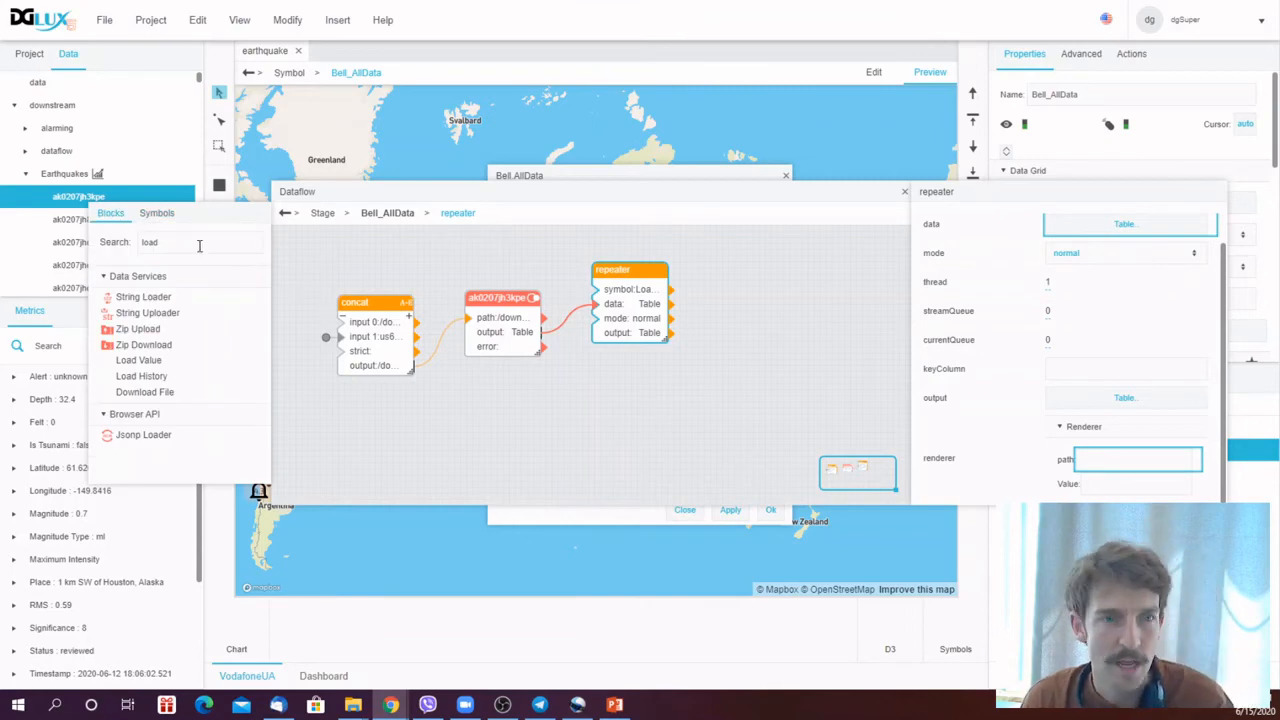
double_click(149, 242)
text(join)
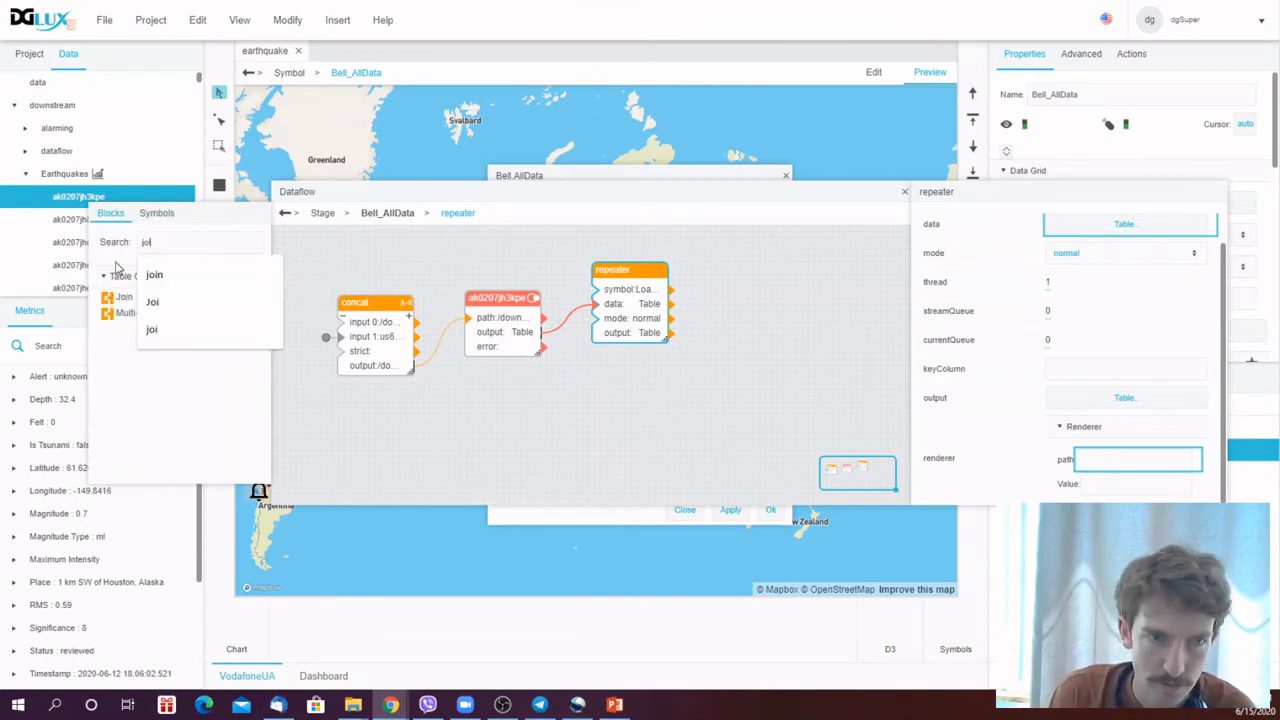
click(127, 298)
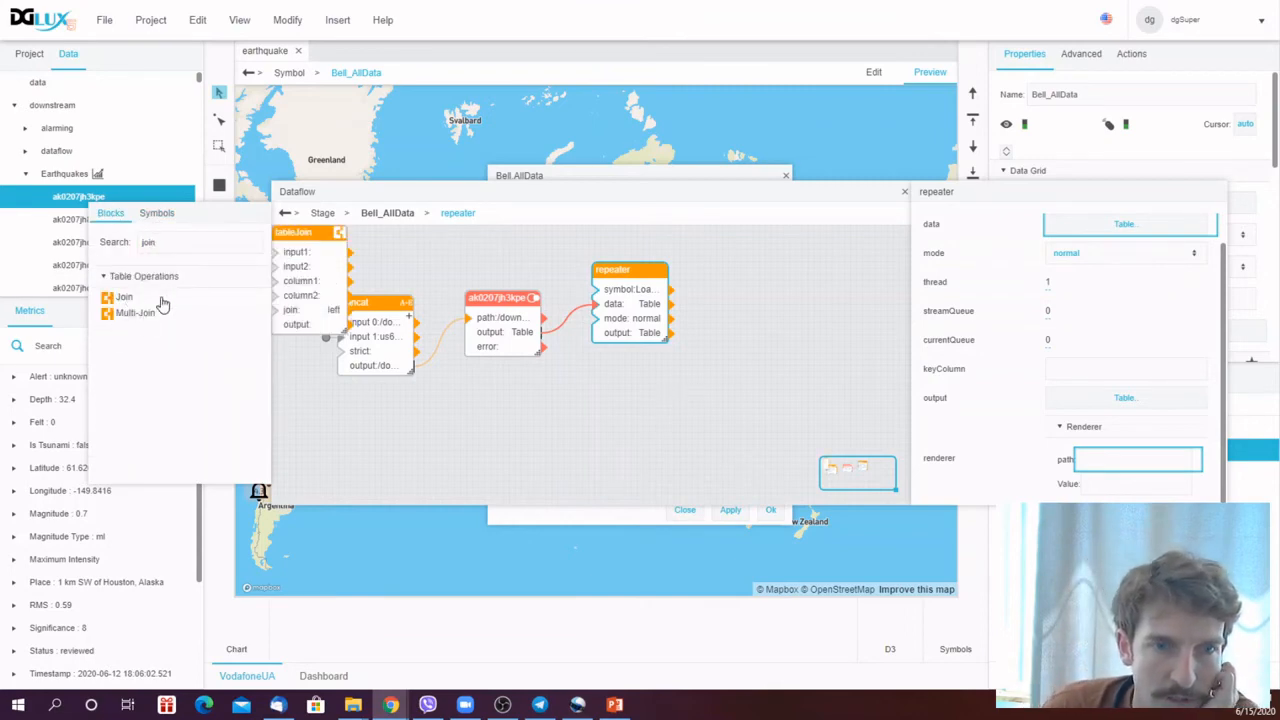
drag(303, 233, 758, 323)
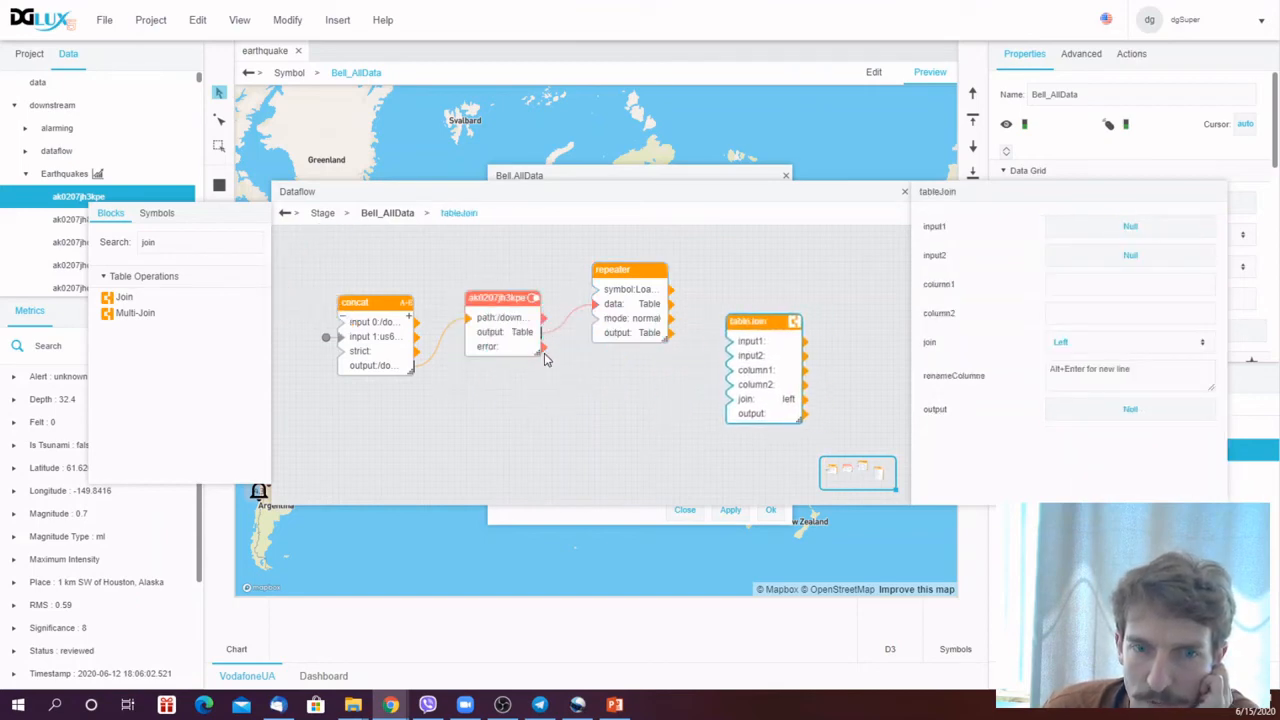
drag(542, 334, 730, 357)
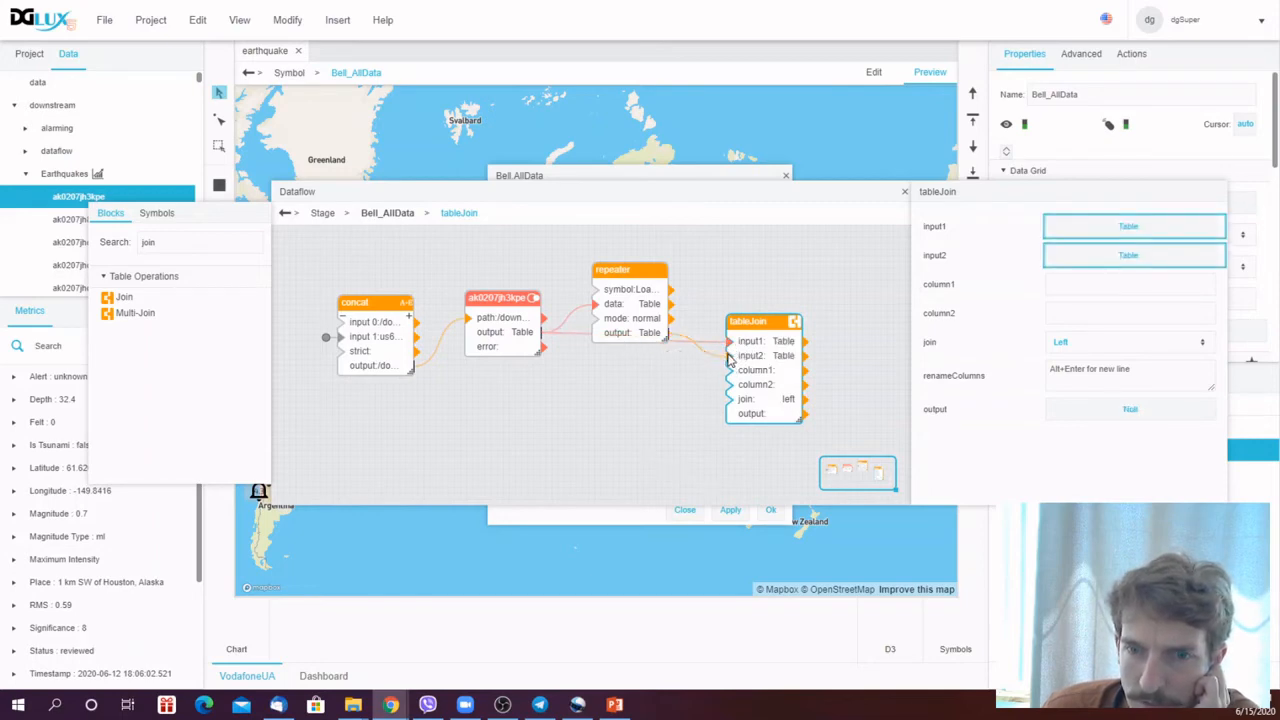
- Set the Join's column1 and column2 to row, and inspect the joined output table
click(1083, 286)
text(row)
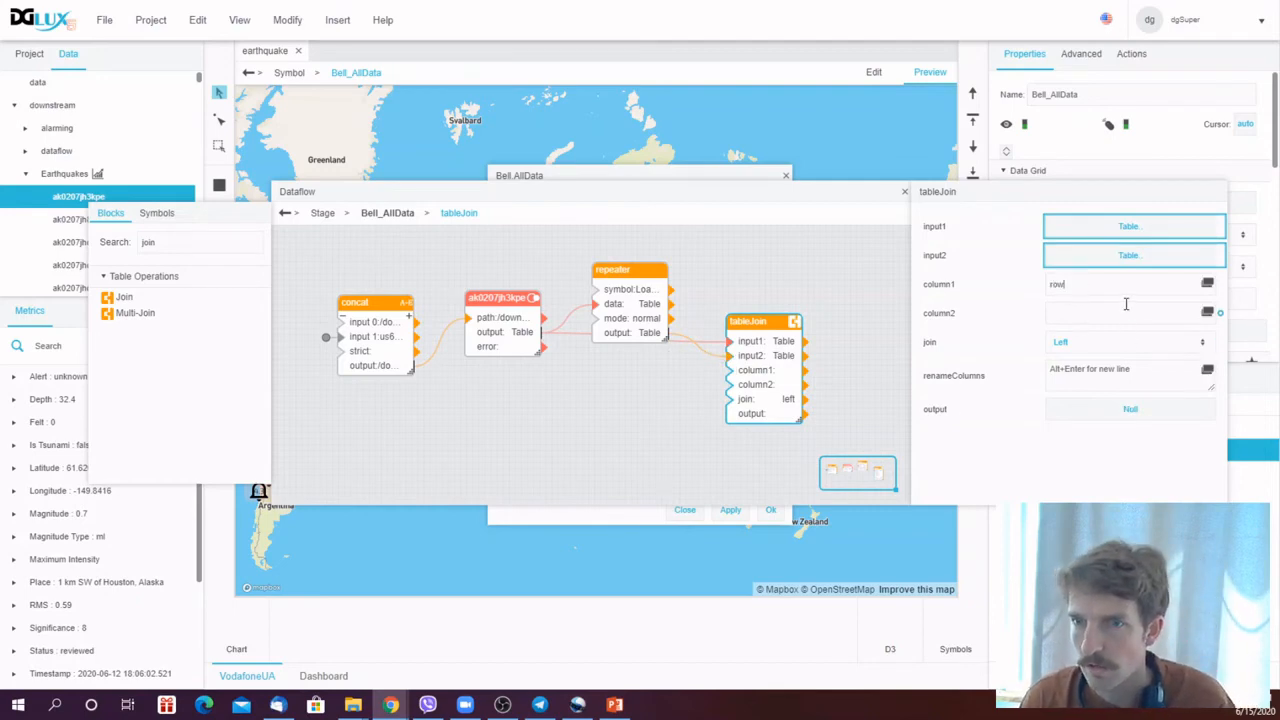
click(1122, 306)
text(row)
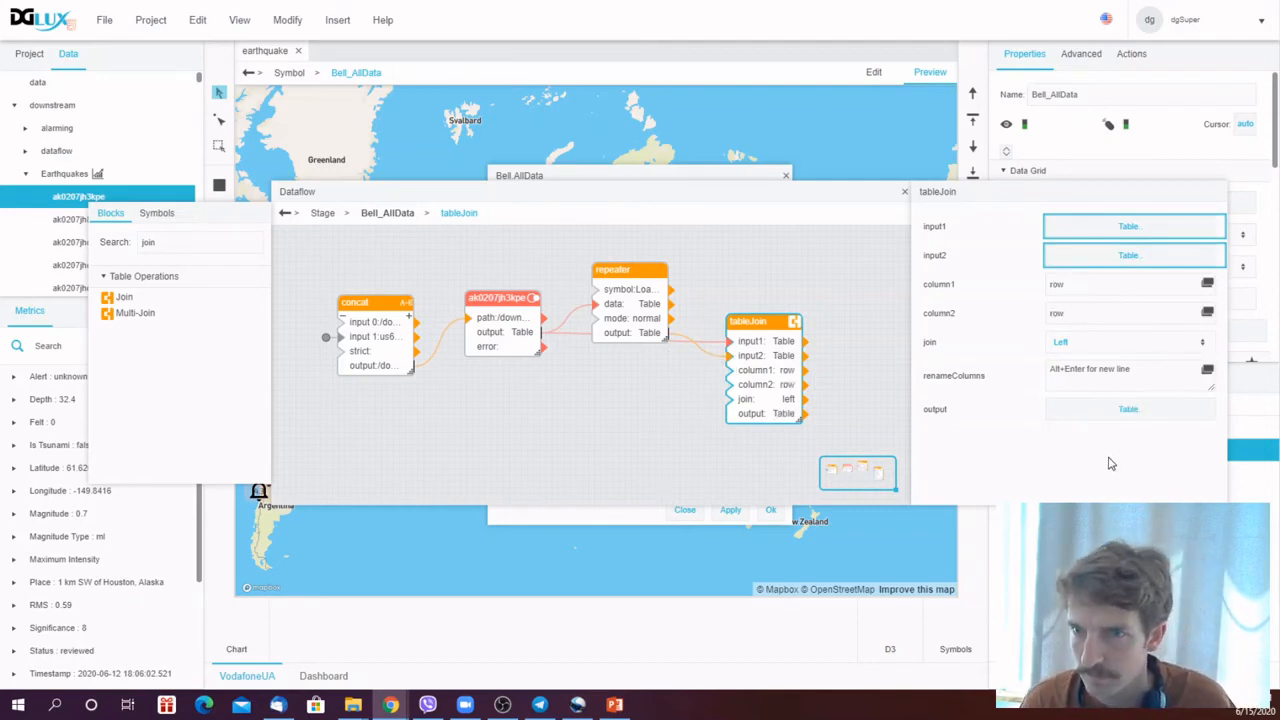
click(1114, 406)
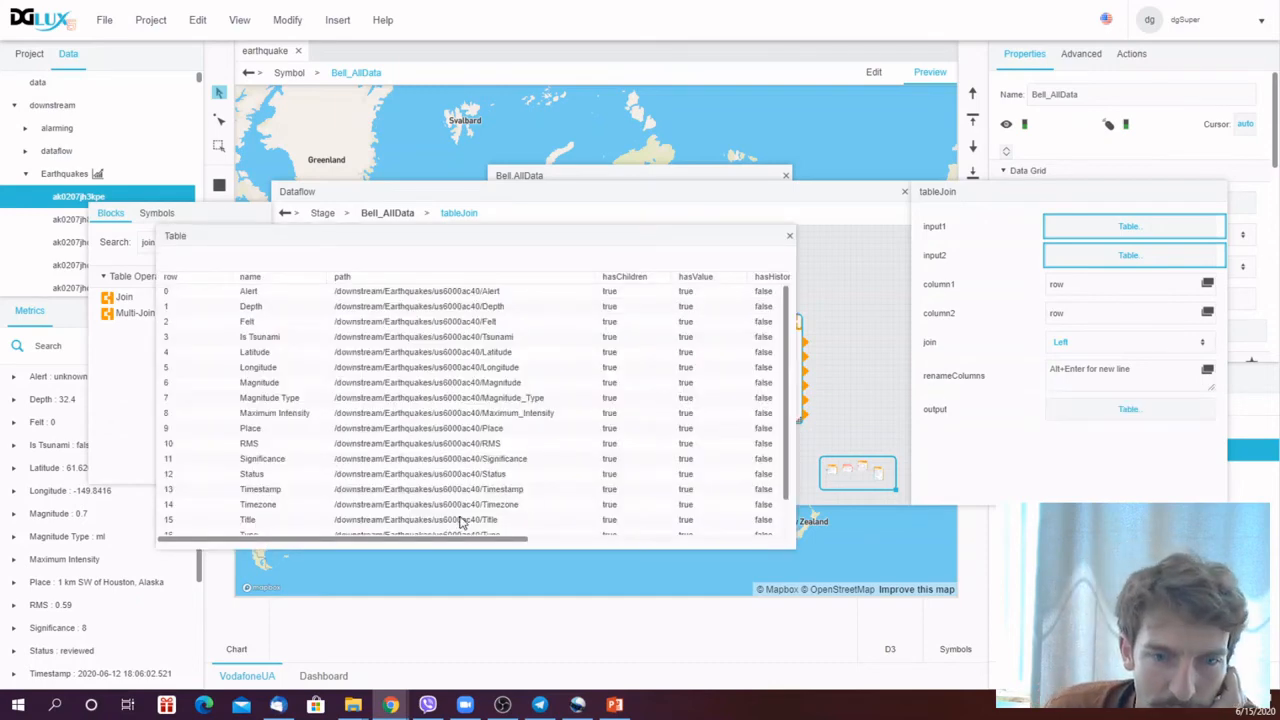
drag(466, 541, 404, 607)
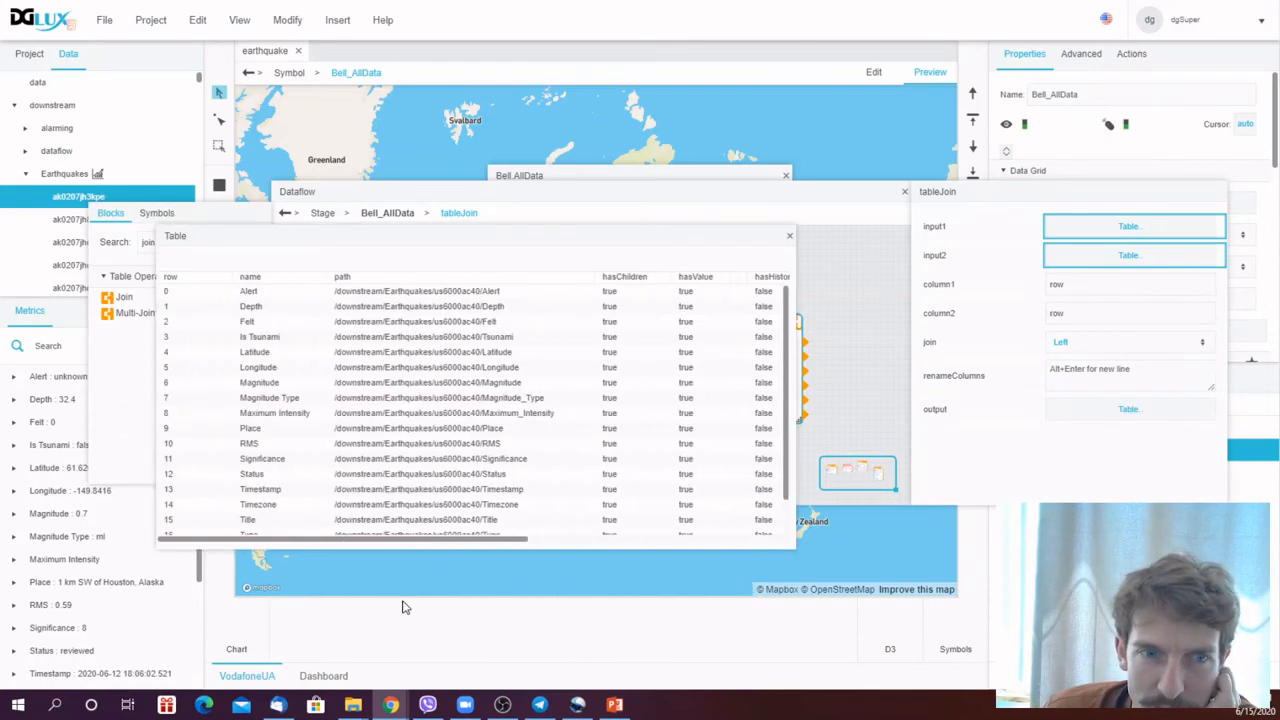
click(789, 239)
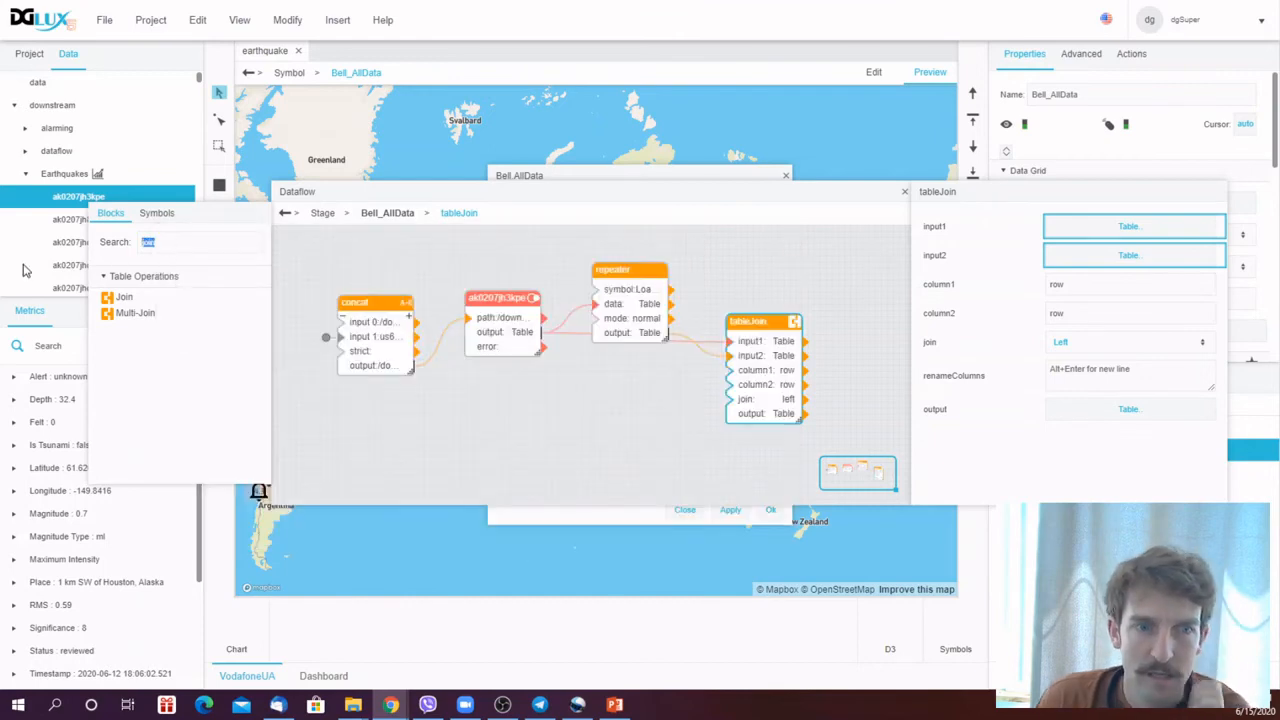
- Add a Select Columns block and connect the Join output to its input
text(col)
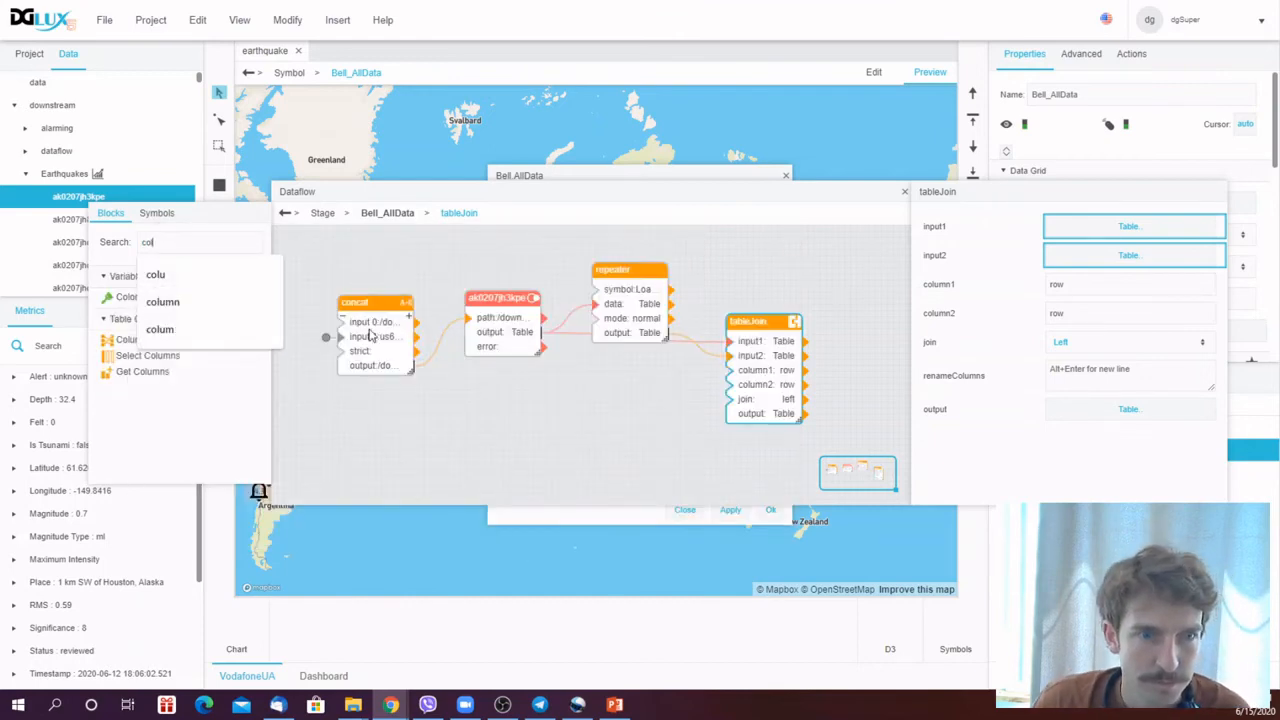
double_click(140, 357)
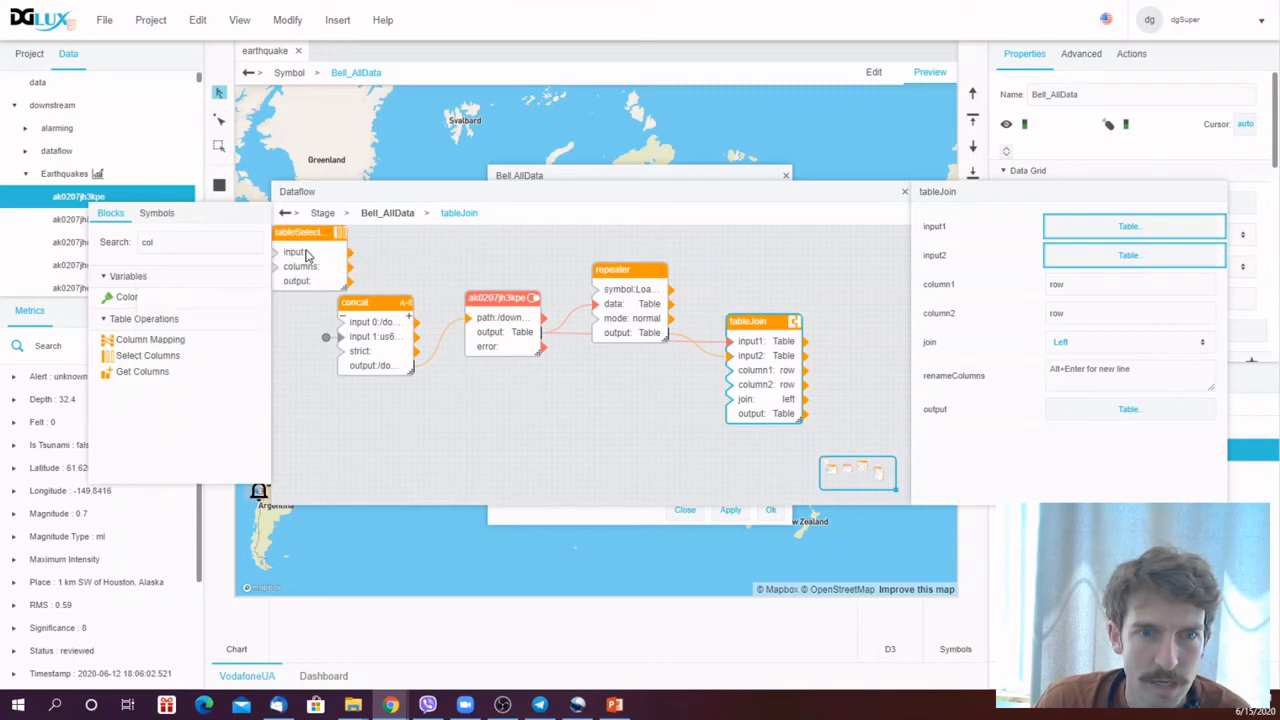
drag(307, 255, 735, 449)
drag(751, 318, 741, 267)
drag(799, 366, 557, 395)
- Set the Select Columns block's columns to name,Value and inspect its output table
click(1079, 254)
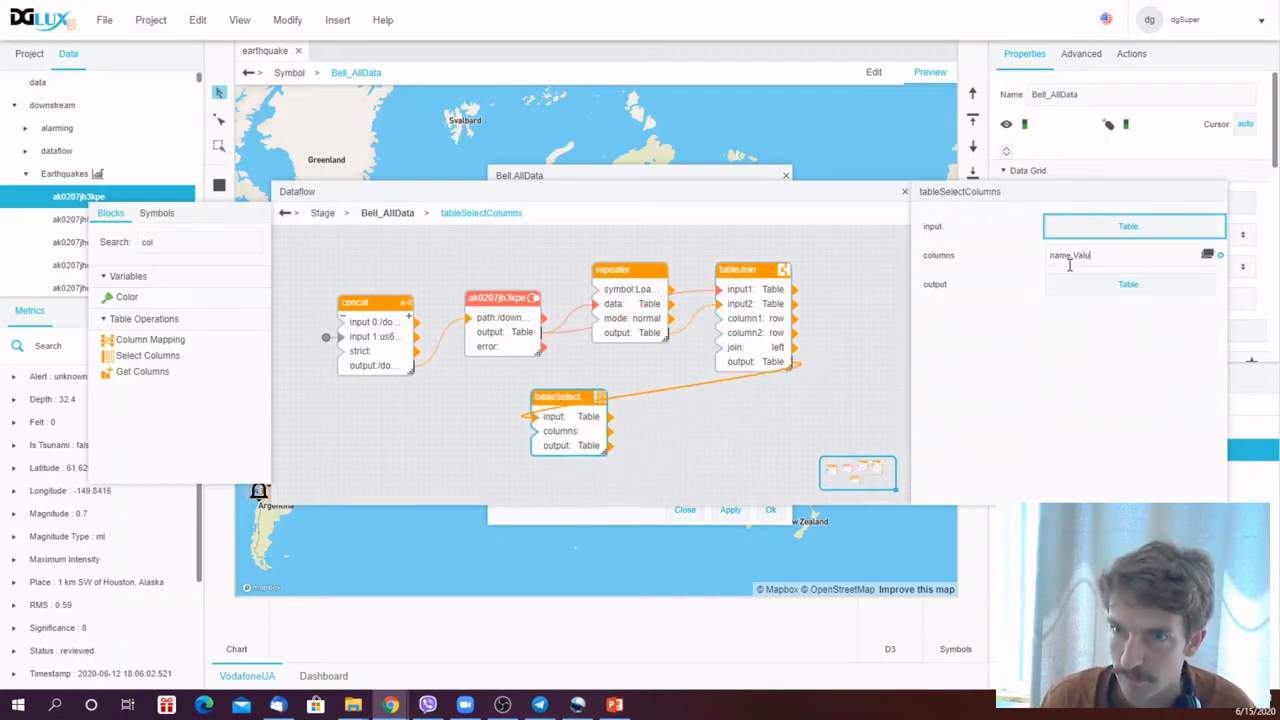
text(name,Value)
click(1078, 282)
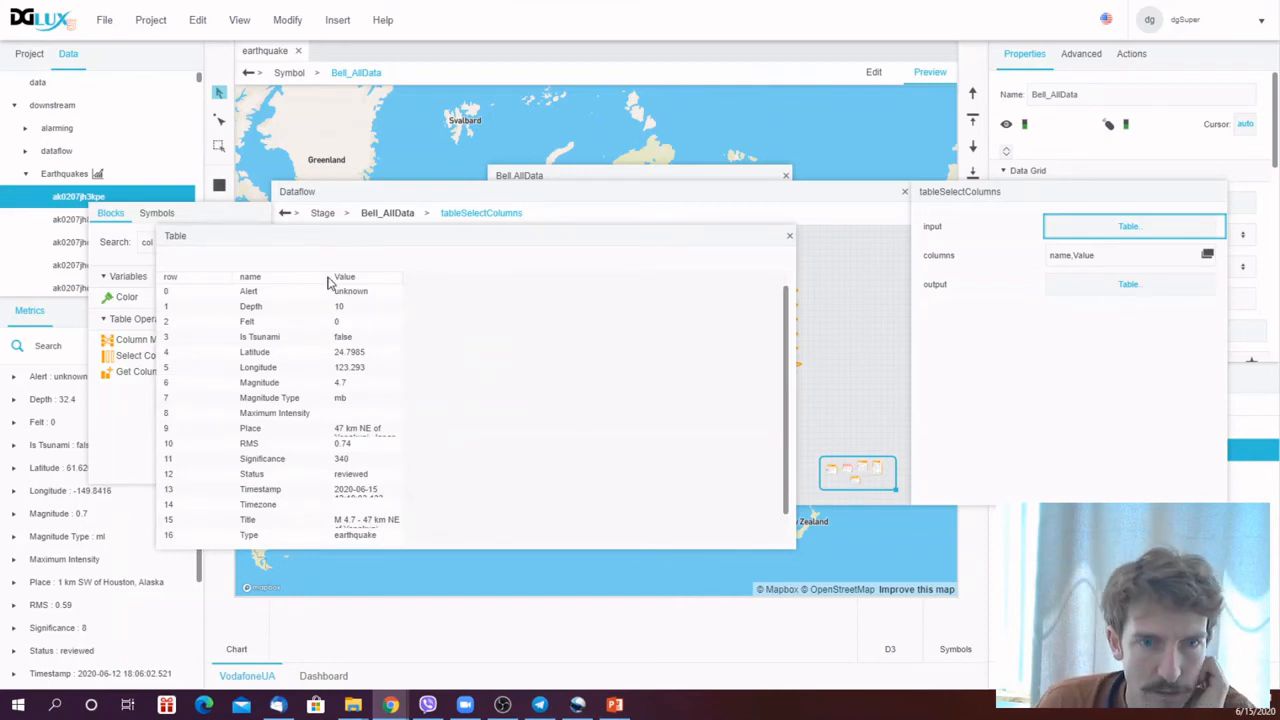
mouse_move(323, 275)
mouse_down()
mouse_move(360, 276)
mouse_move(344, 276)
mouse_up()
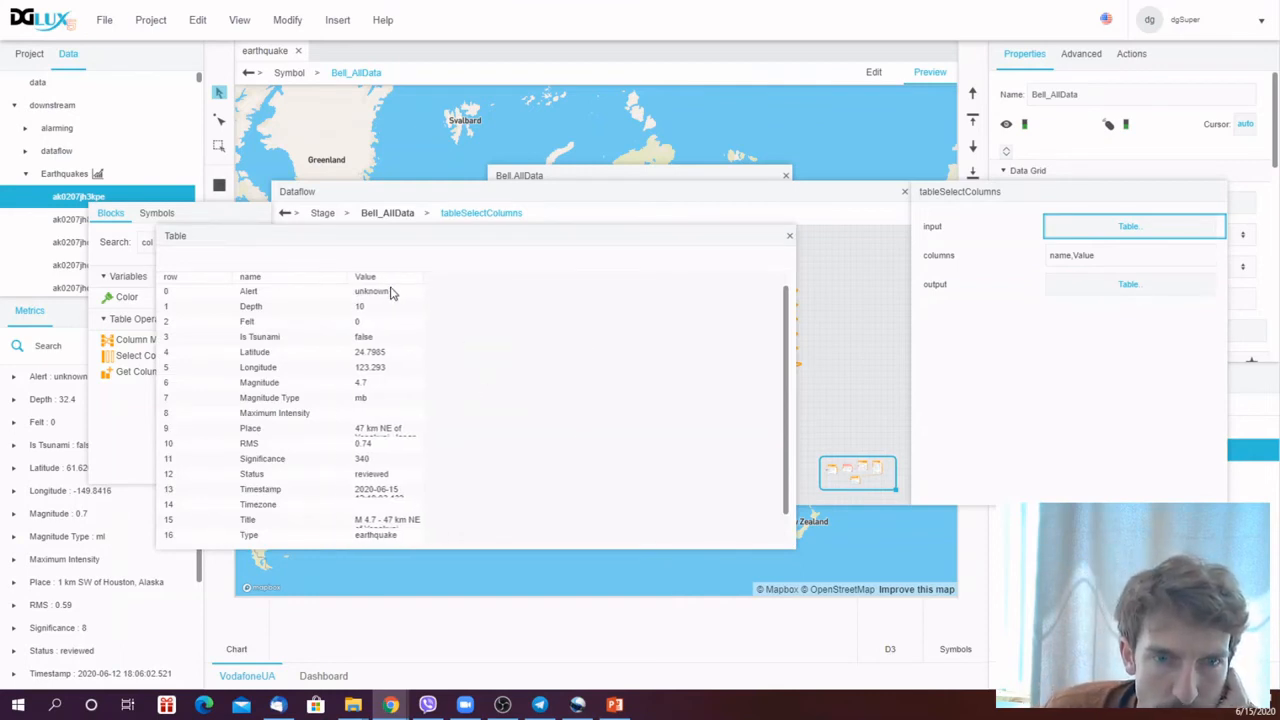
drag(423, 276, 576, 323)
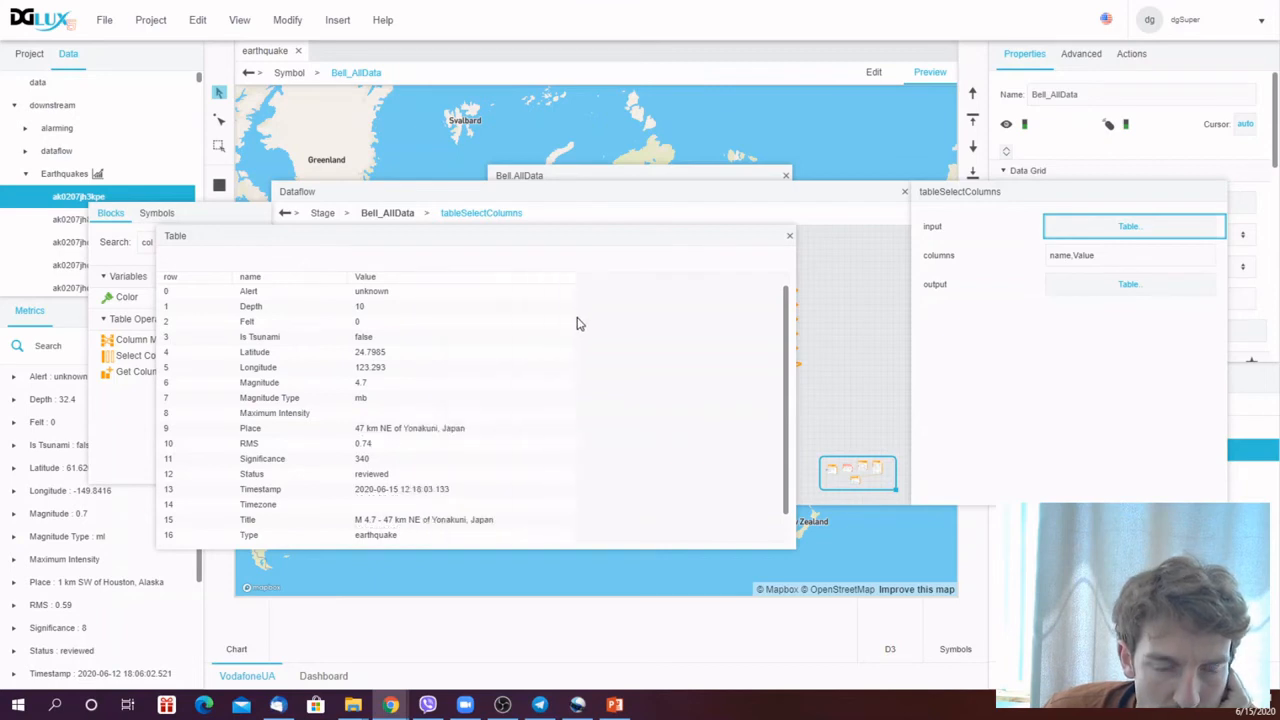
click(790, 238)
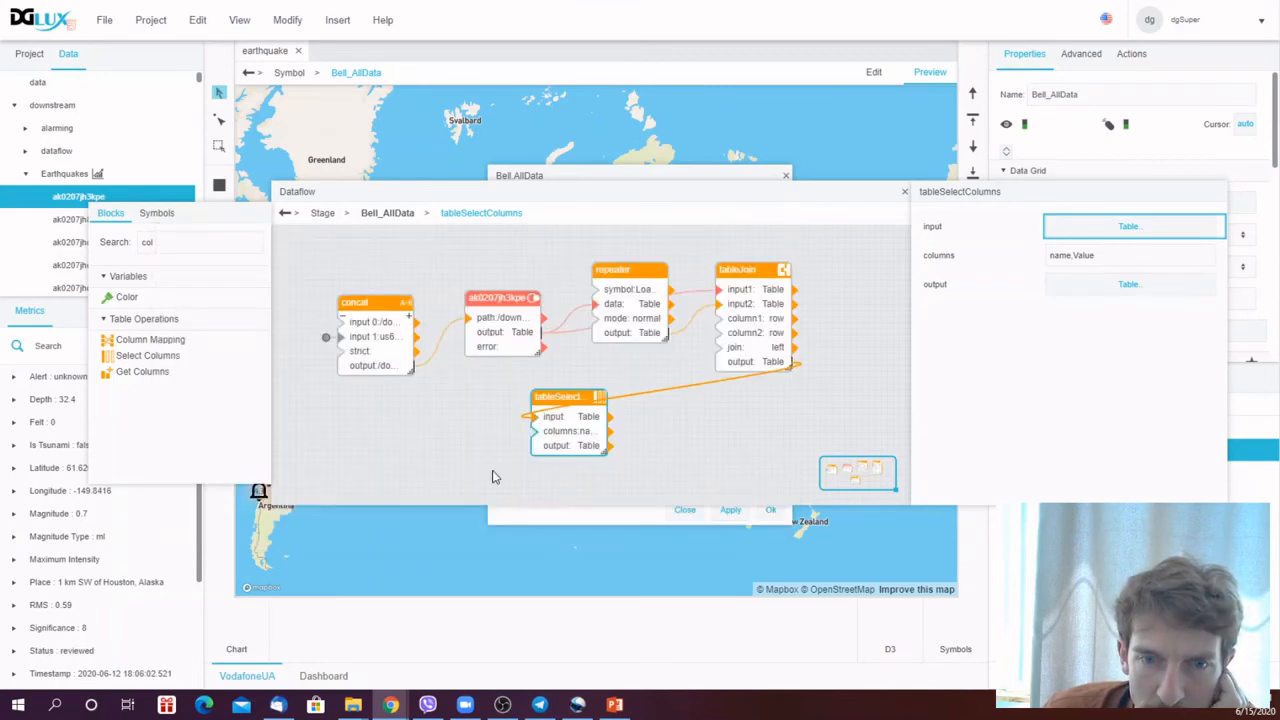
- Add a Select Rows block fed by the Select Columns output and inspect its input table
double_click(175, 243)
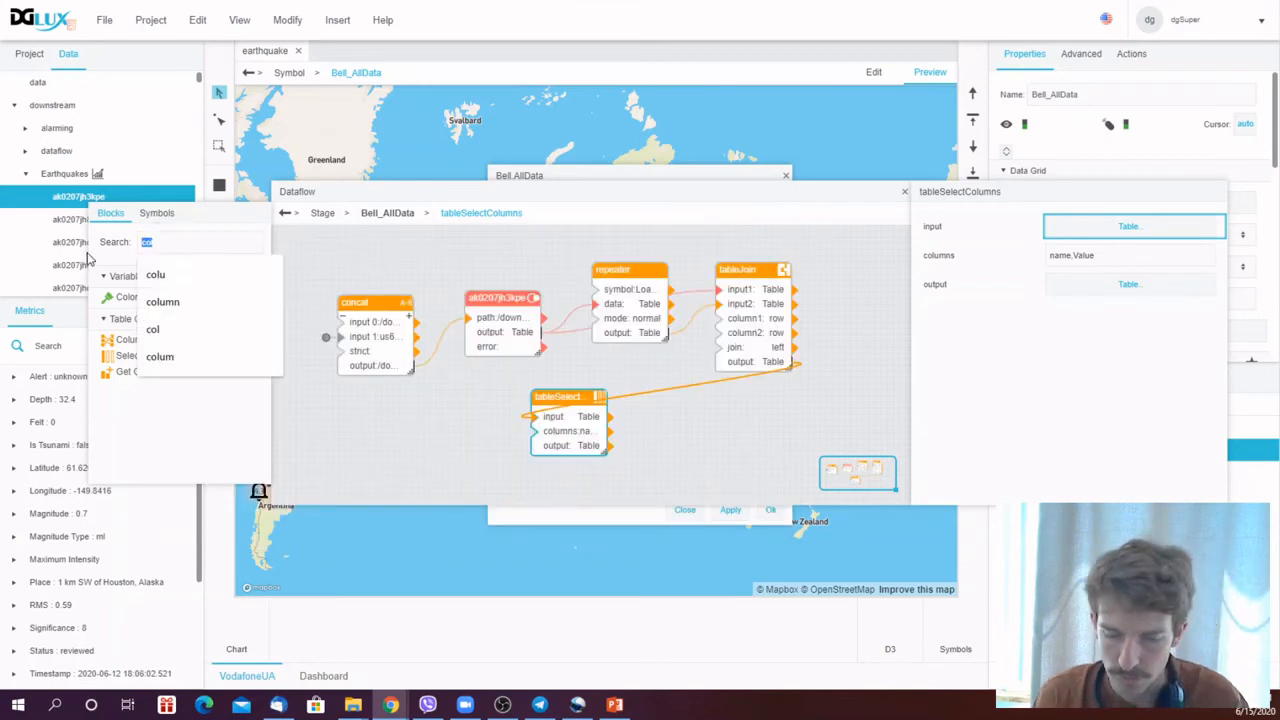
text(row)
drag(114, 298, 709, 421)
drag(612, 446, 669, 439)
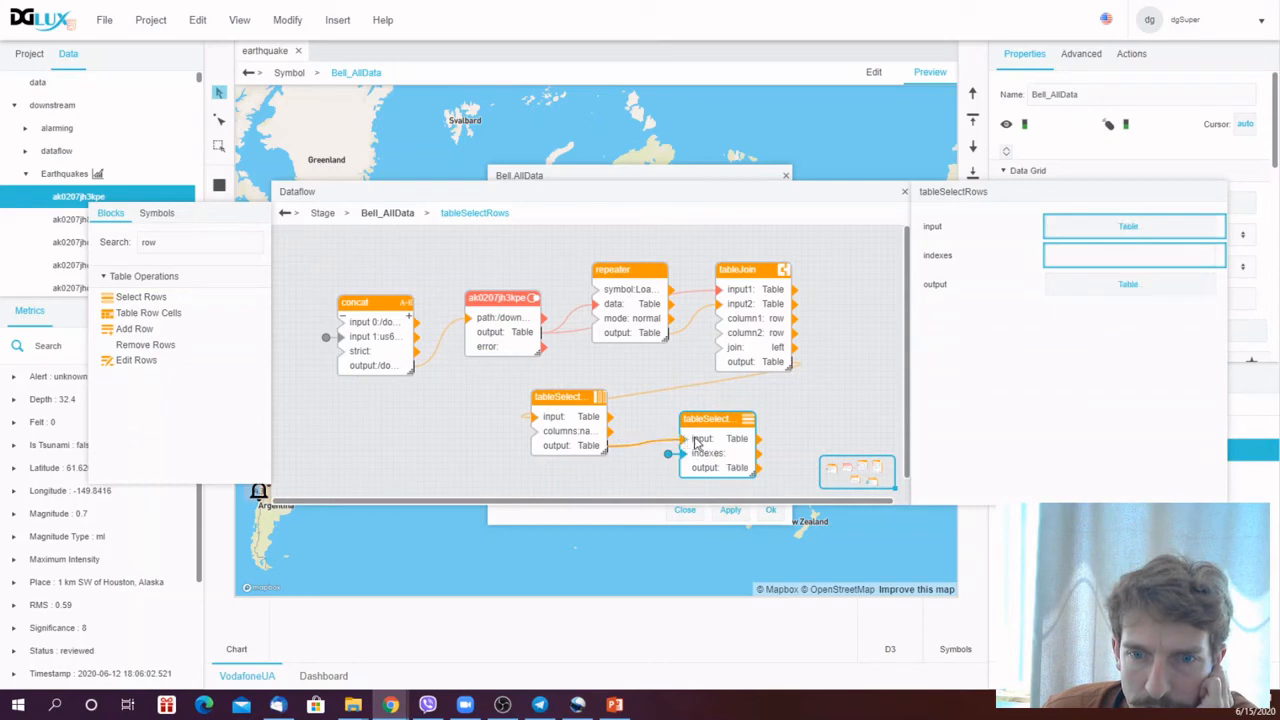
click(1085, 228)
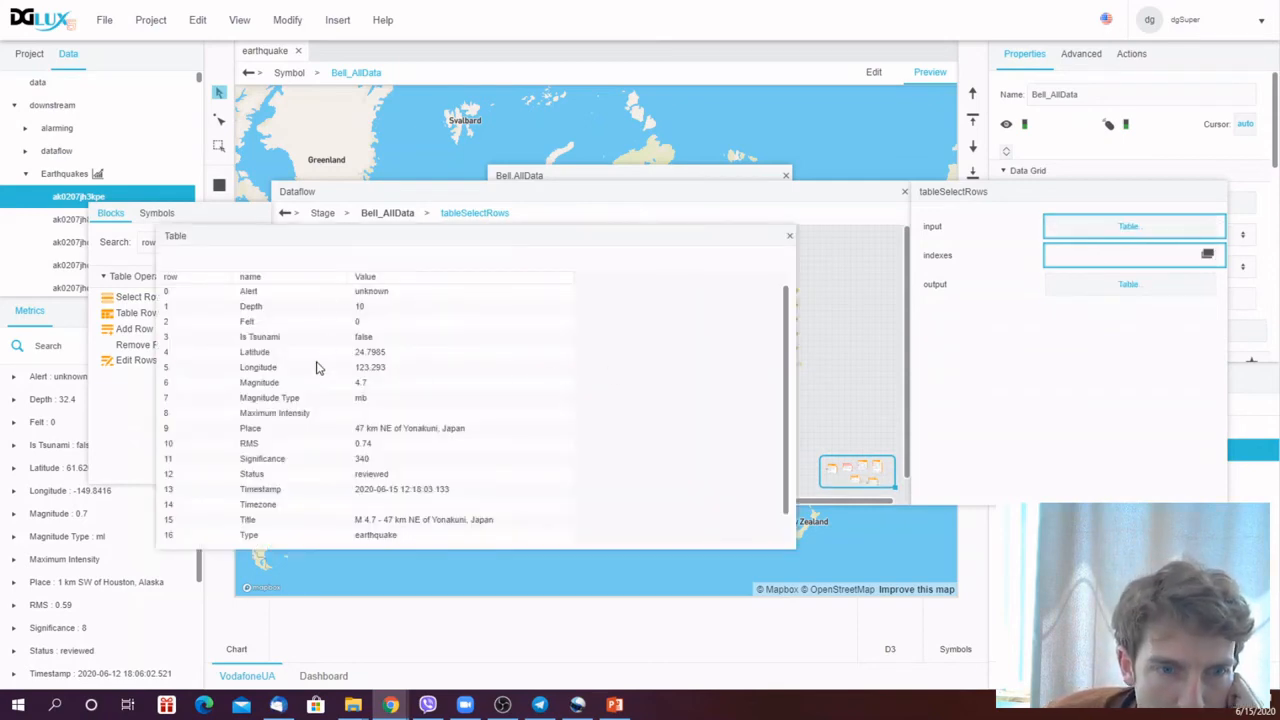
drag(786, 410, 790, 455)
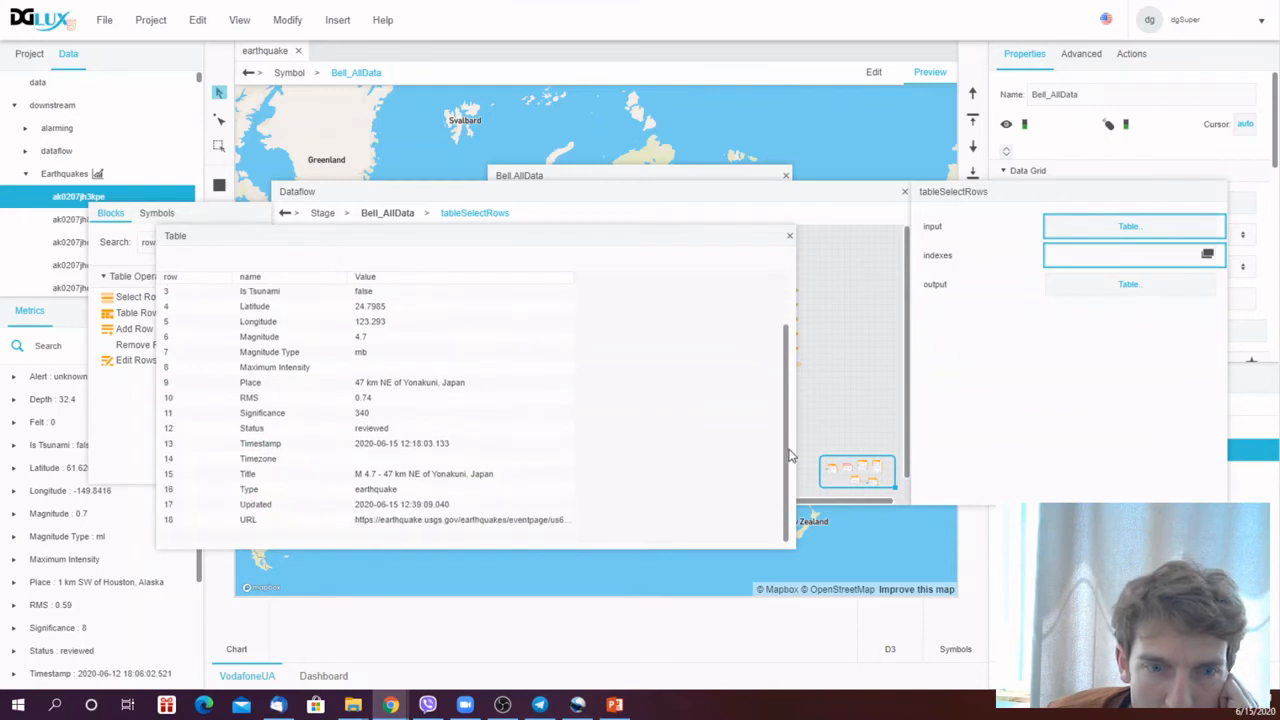
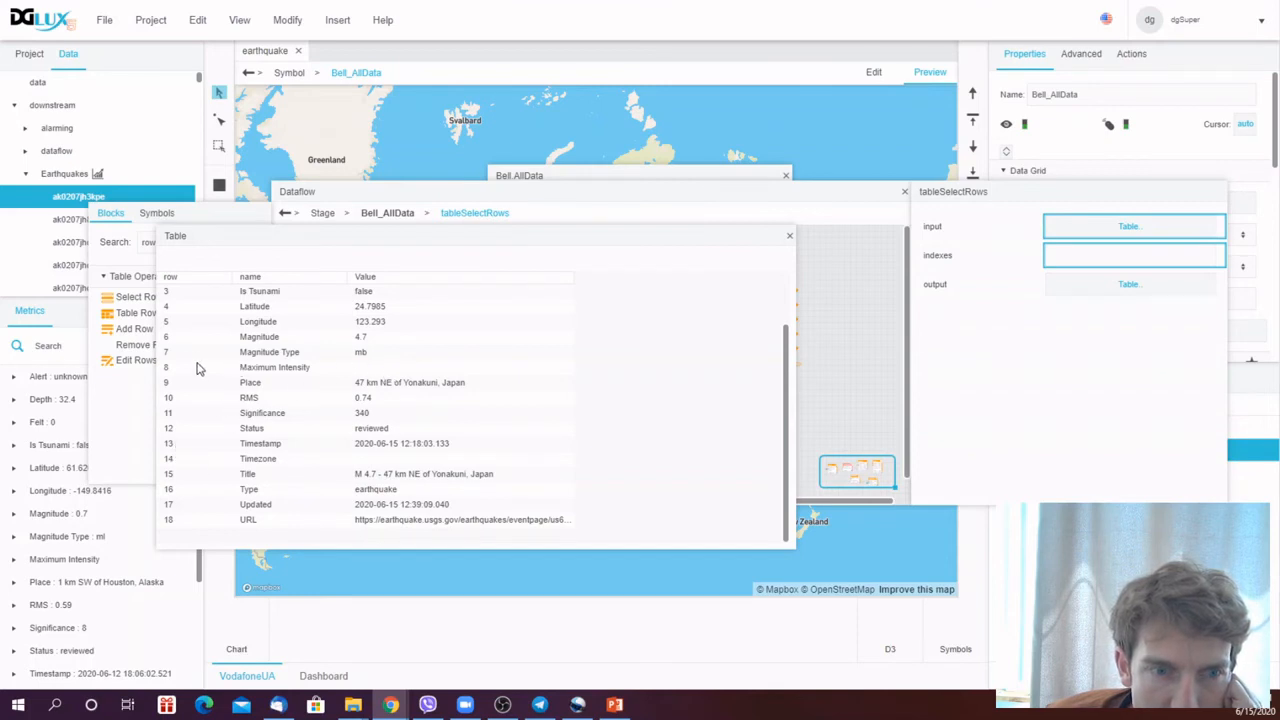
- Set the Select Rows block's indexes to 15,13,1,3,10 and inspect its output table
drag(787, 378, 790, 340)
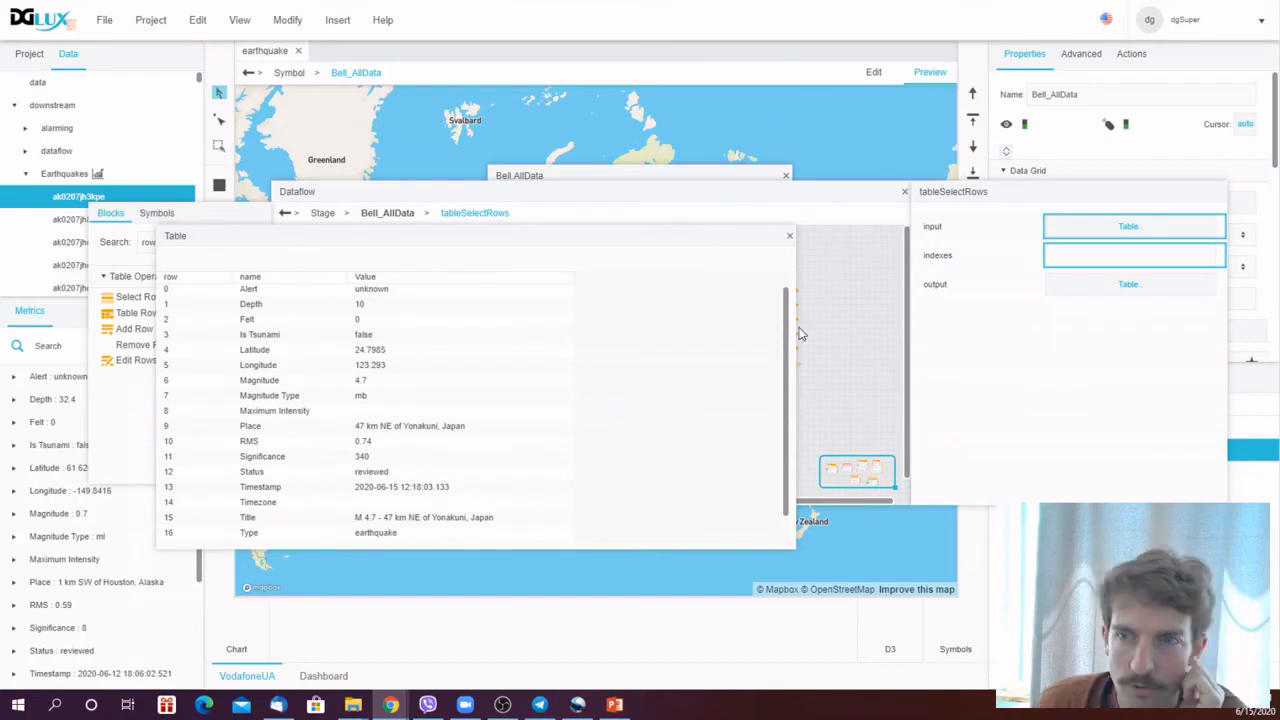
right_click(1151, 256)
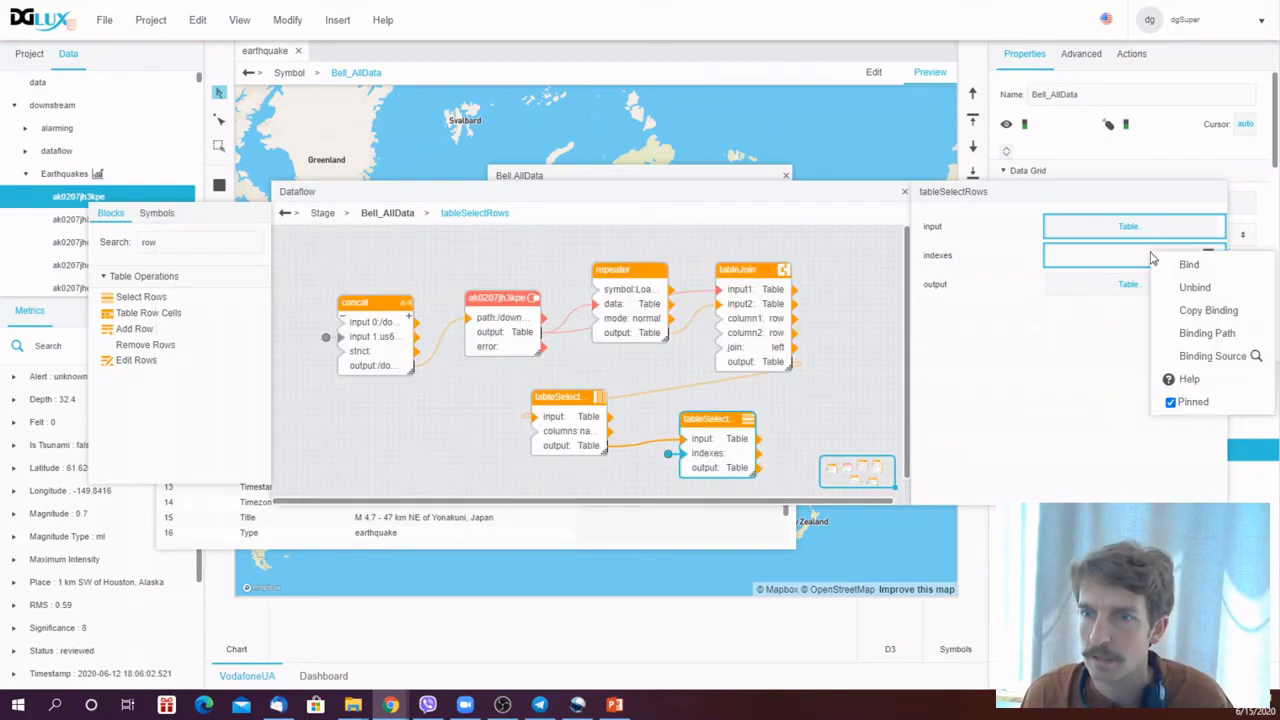
click(1207, 310)
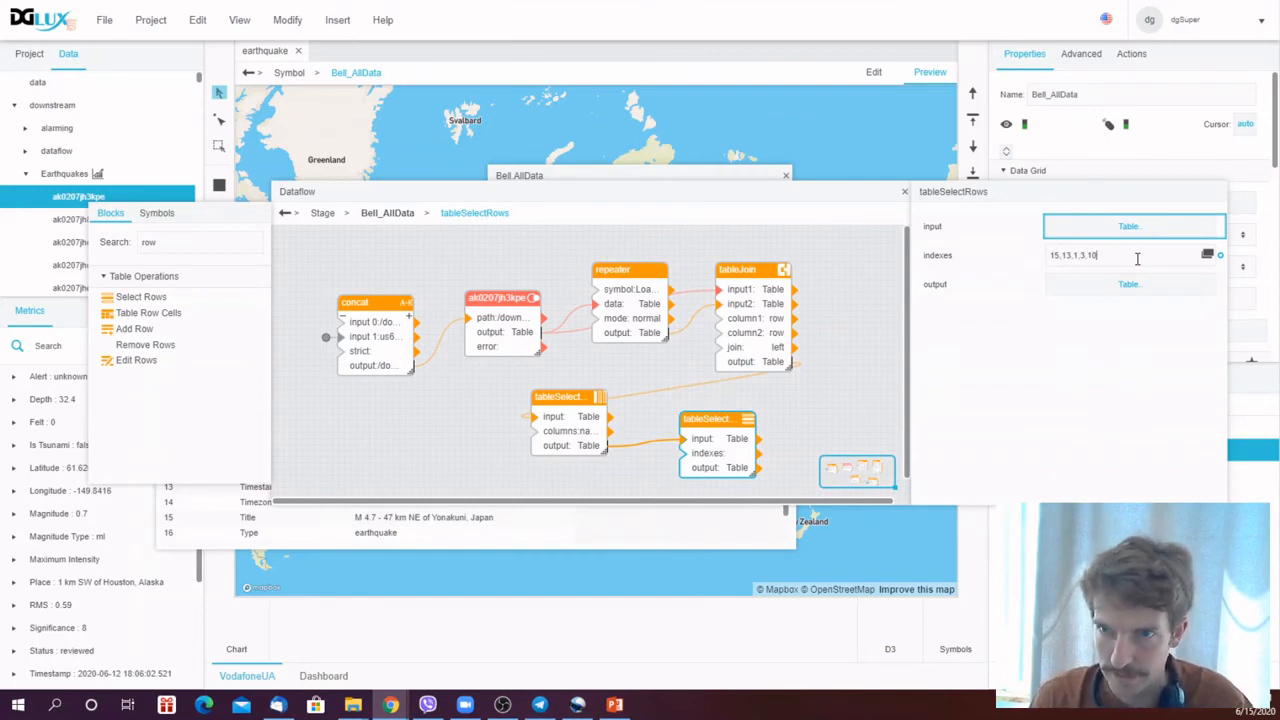
click(1128, 287)
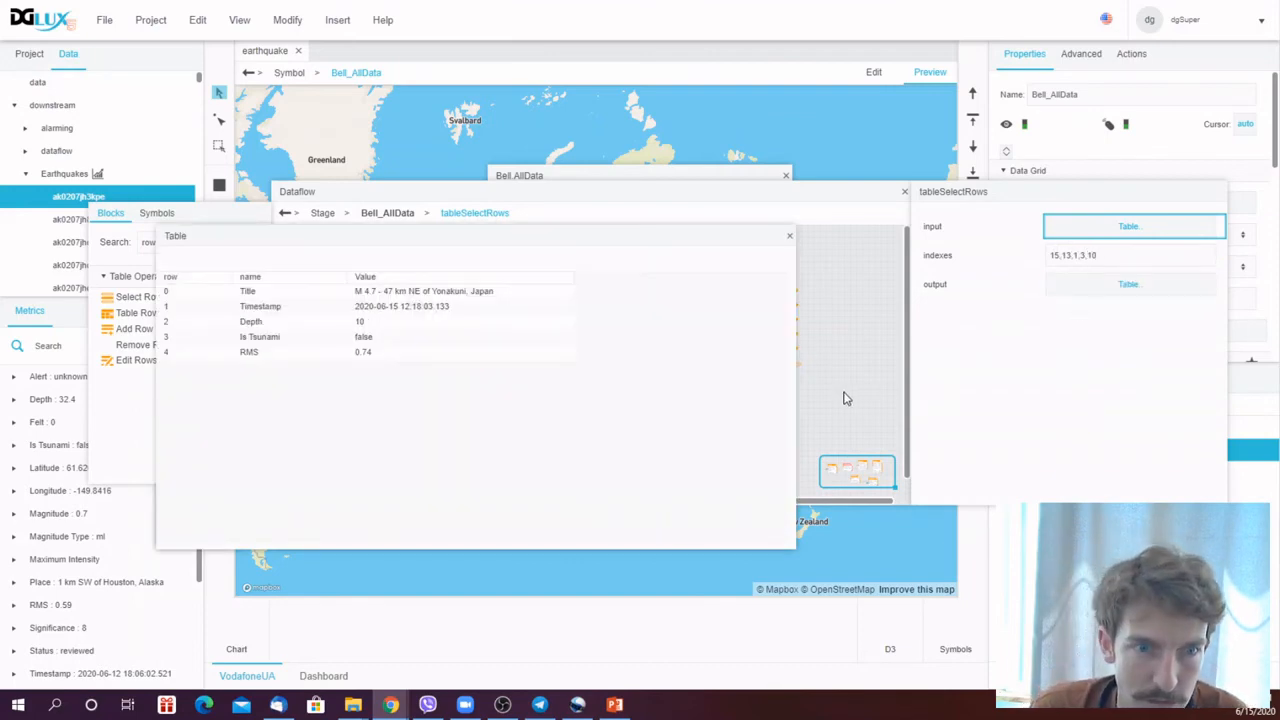
- Extend the Select Rows indexes to 15,13,1,3,10,6,11 and inspect the resulting output table
click(1090, 230)
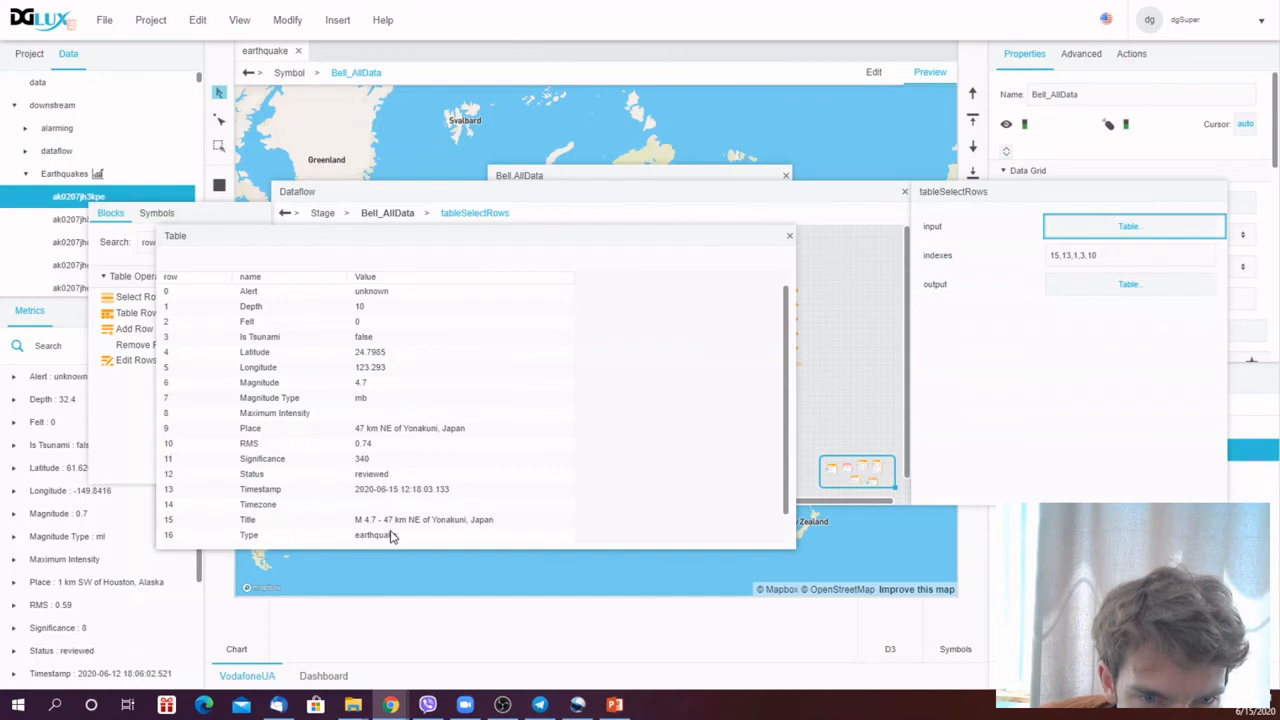
click(1119, 254)
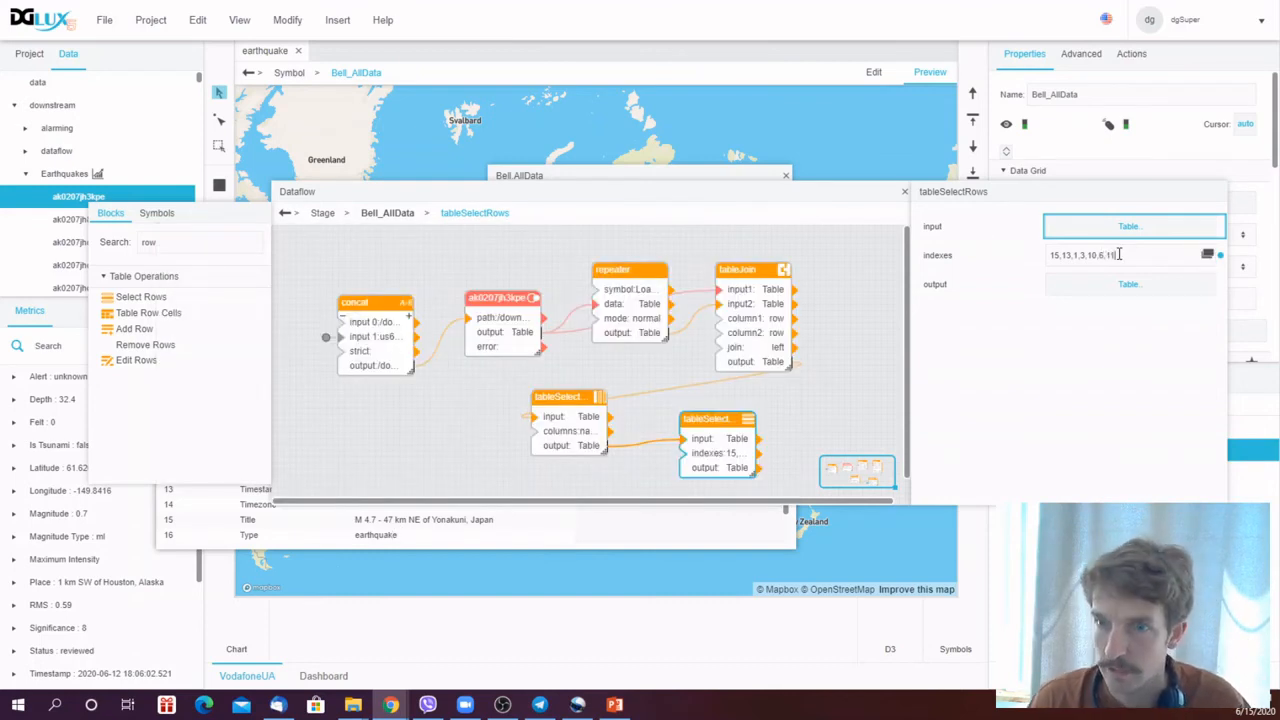
click(1120, 284)
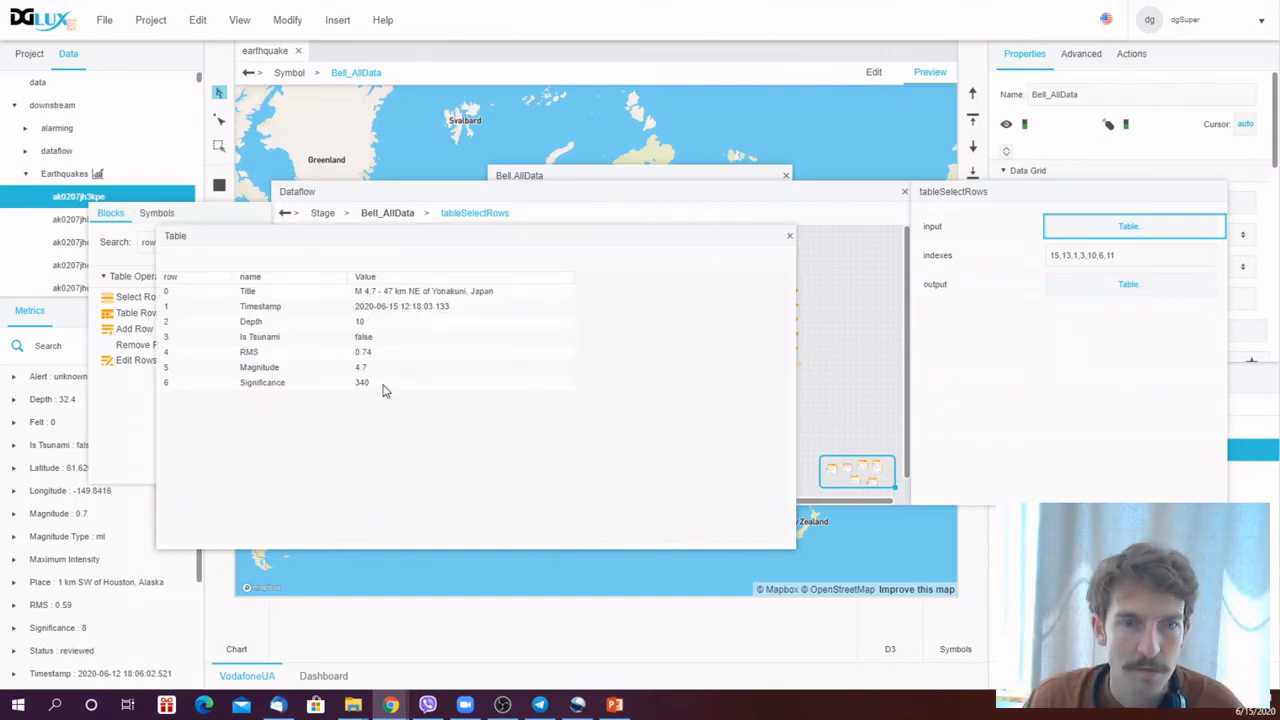
click(800, 243)
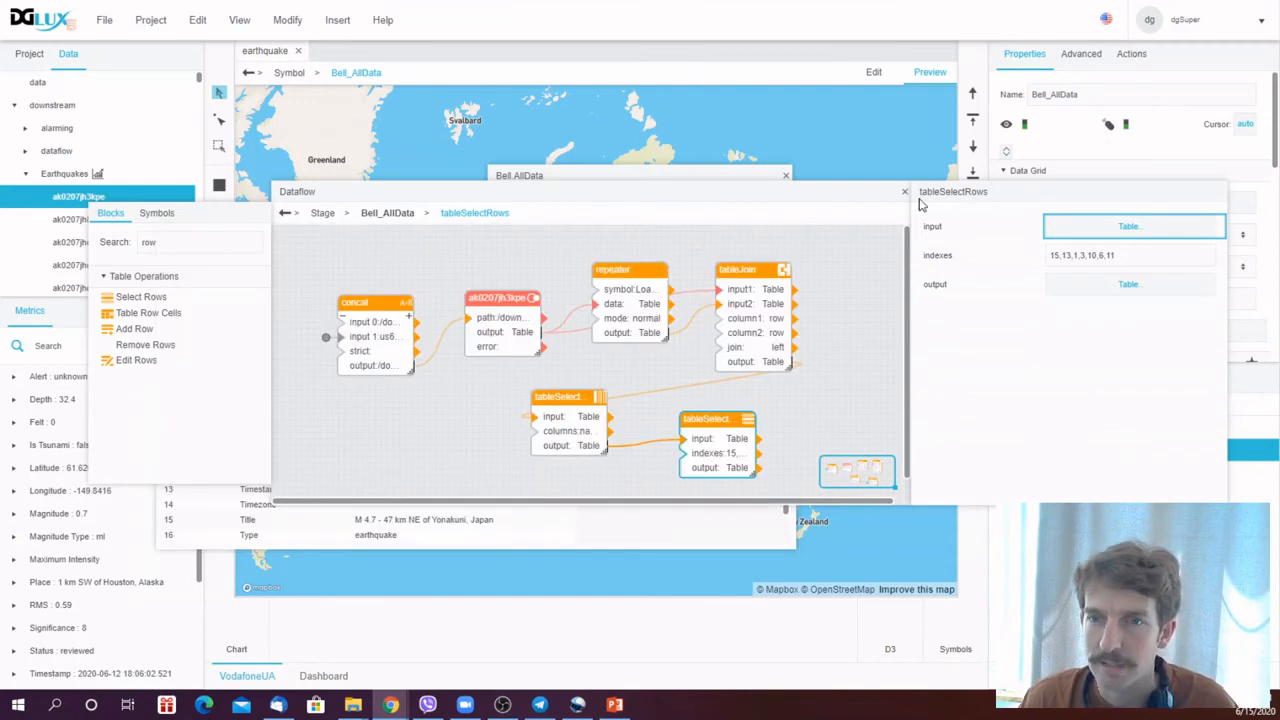
- Bind the Select Rows output to the data grid's Table property and close the dataflow
drag(890, 196, 730, 376)
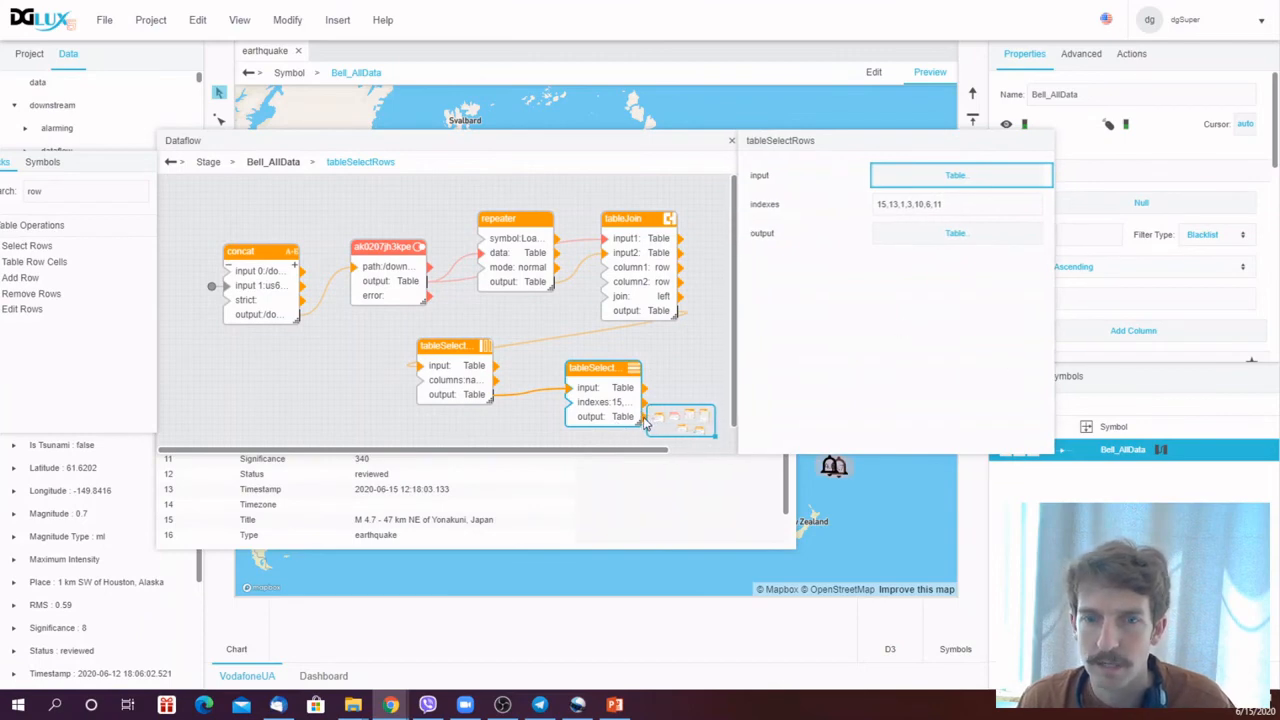
drag(645, 422, 1175, 212)
drag(676, 148, 616, 237)
click(668, 231)
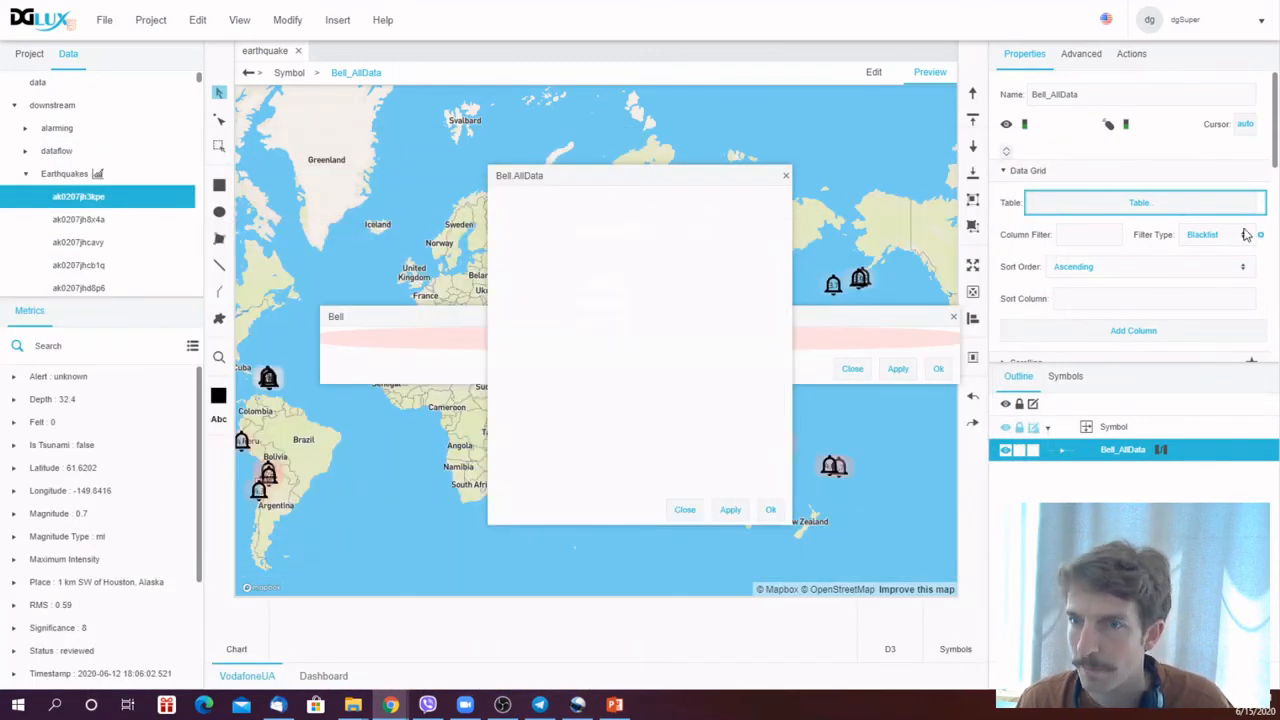
- Give the Bell_AllData data grid a solid black fill
mouse_move(1275, 152)
mouse_down()
mouse_move(1273, 280)
mouse_move(1272, 154)
mouse_up()
click(1063, 451)
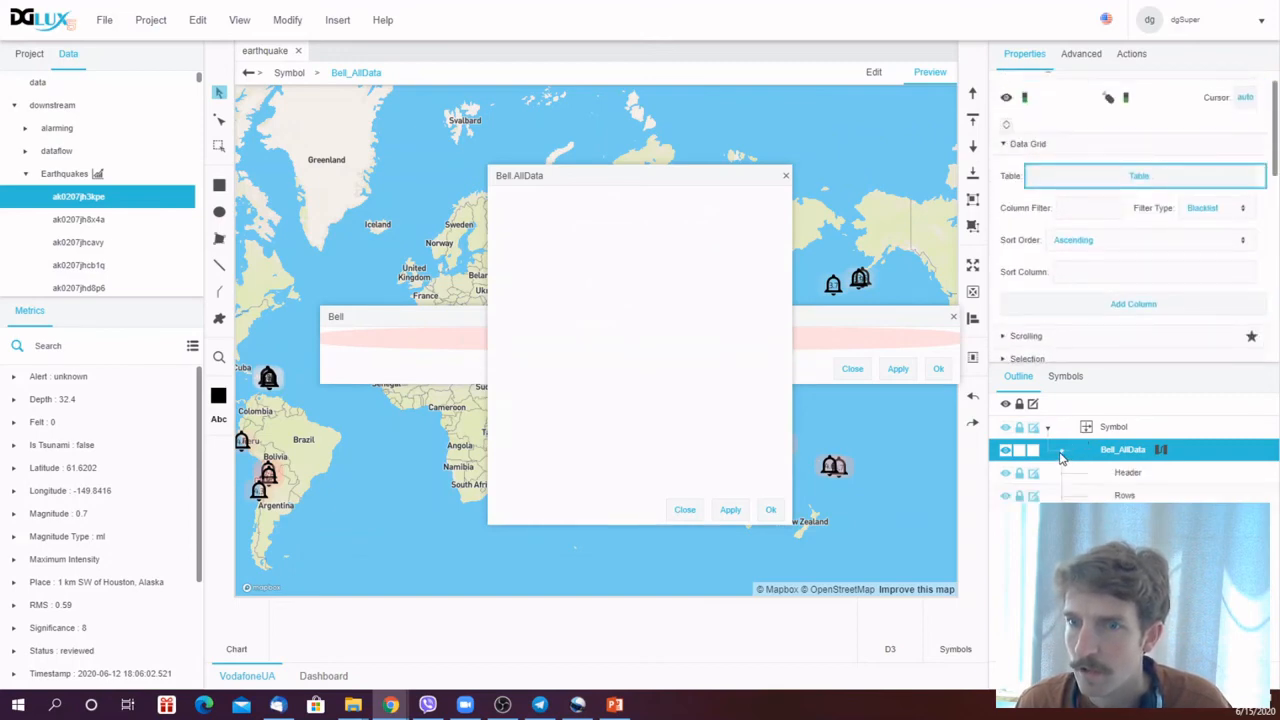
click(1146, 474)
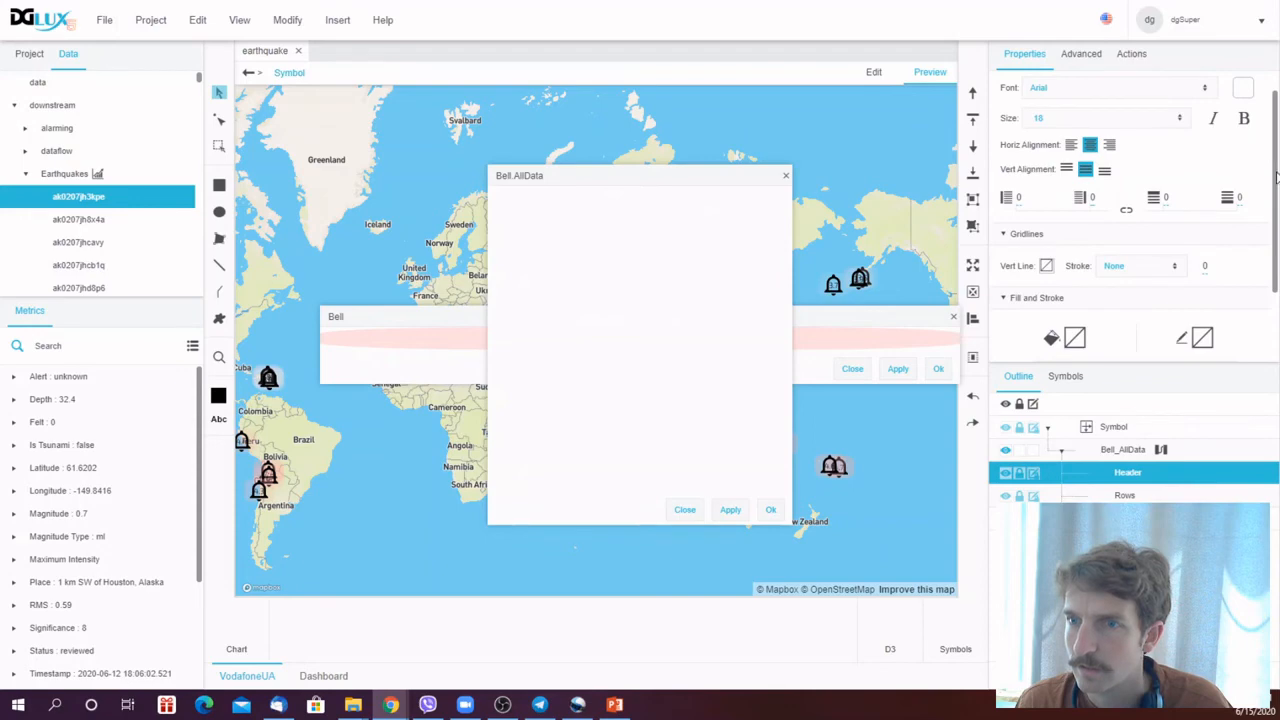
scroll(1276, 147, up, 1)
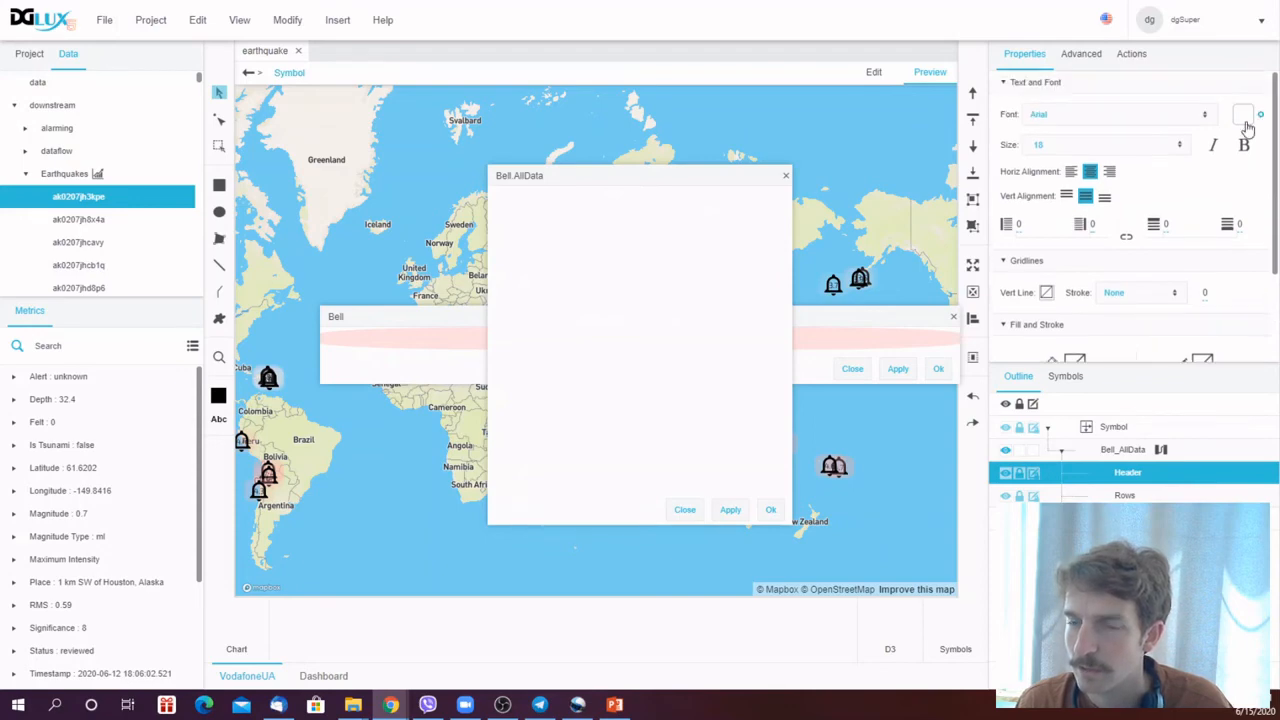
click(1126, 450)
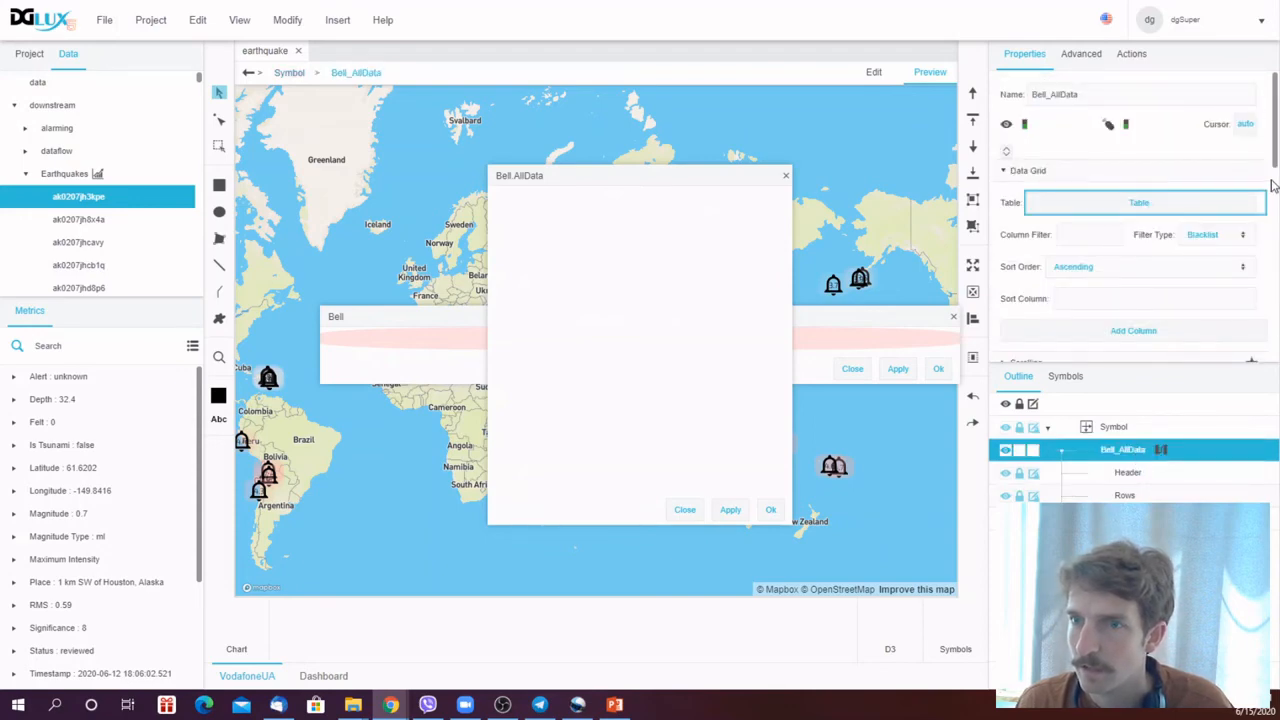
scroll(1276, 167, down, 5)
click(1070, 104)
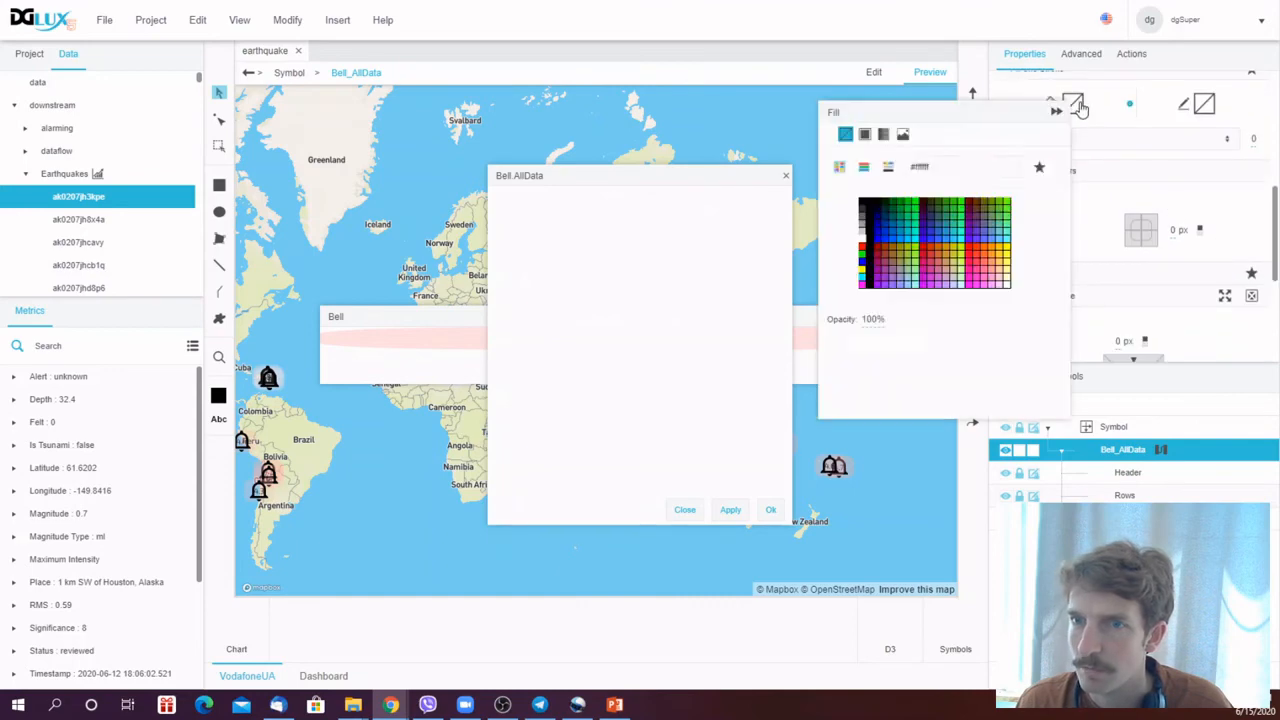
click(865, 134)
click(863, 204)
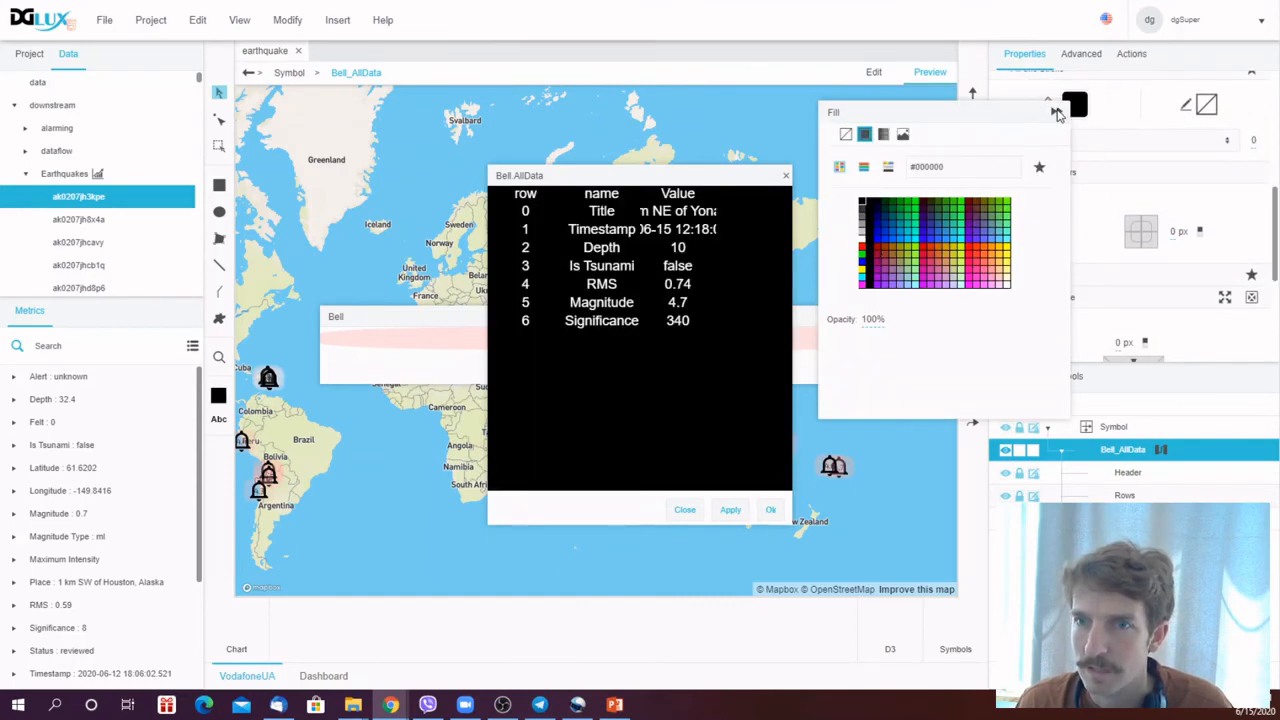
click(1056, 111)
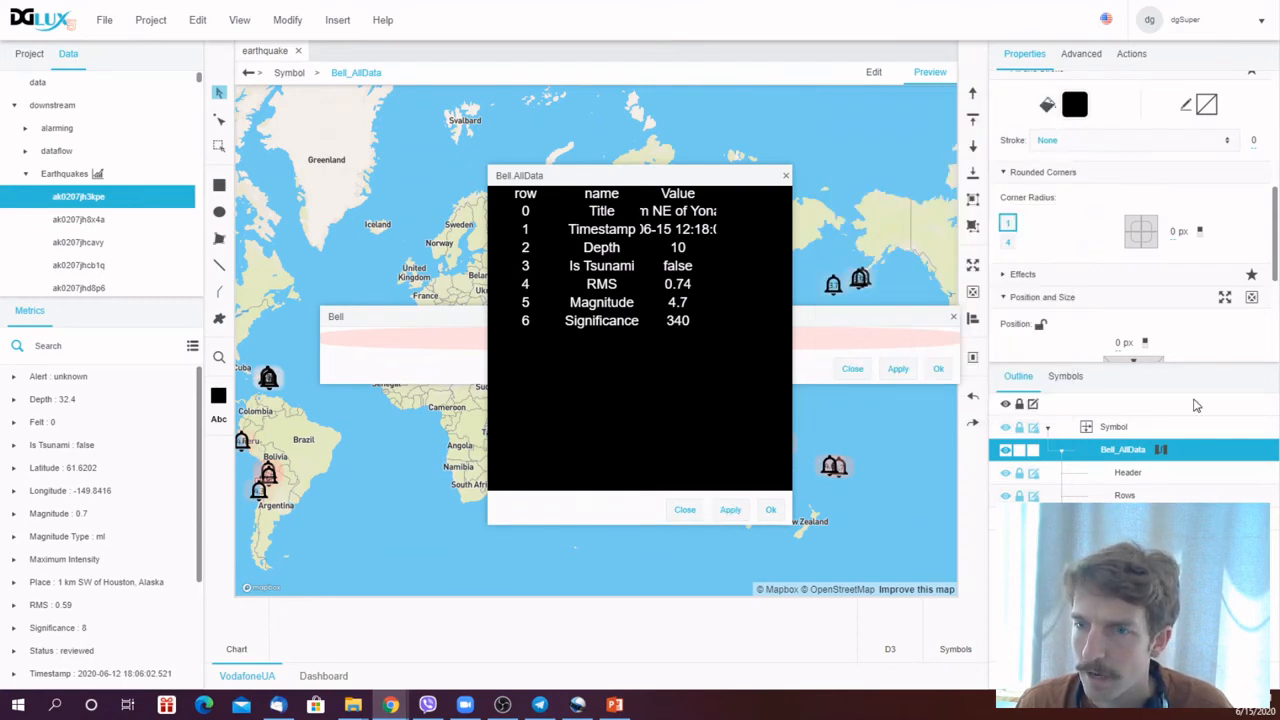
- Set the data grid's Column Filter to name,Value with the Whitelist filter type
drag(1275, 268, 1274, 120)
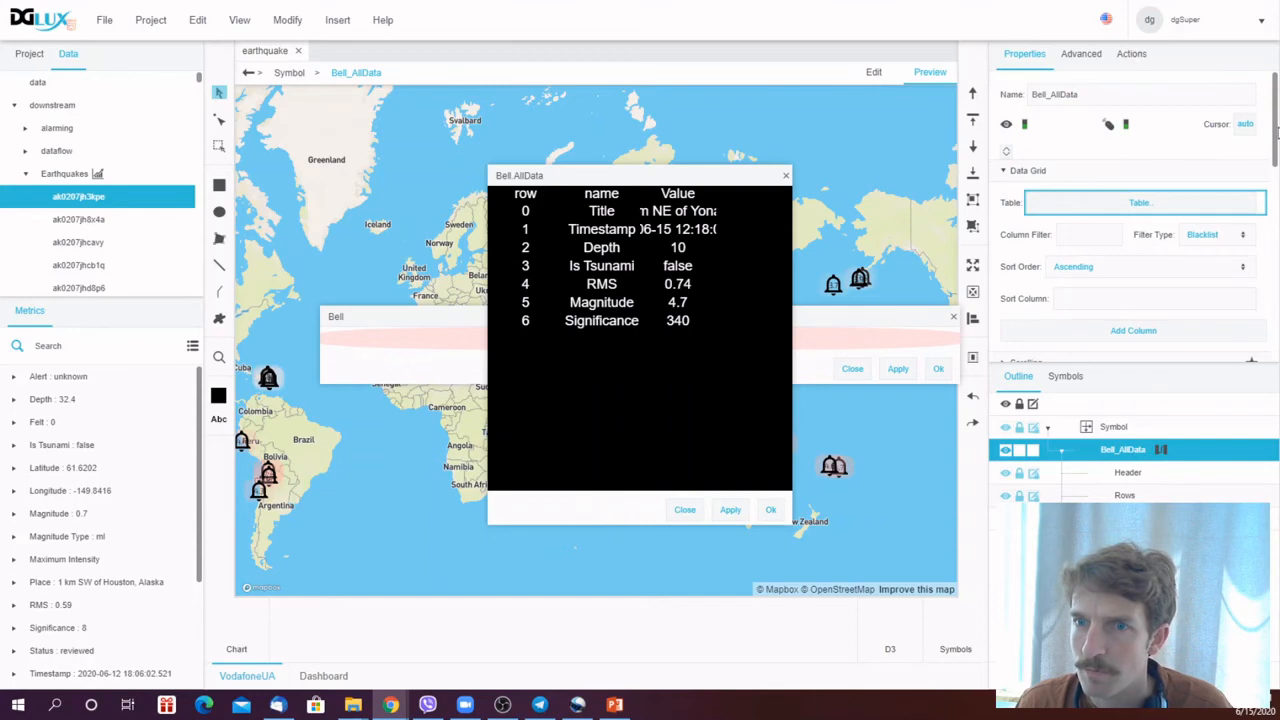
click(1233, 237)
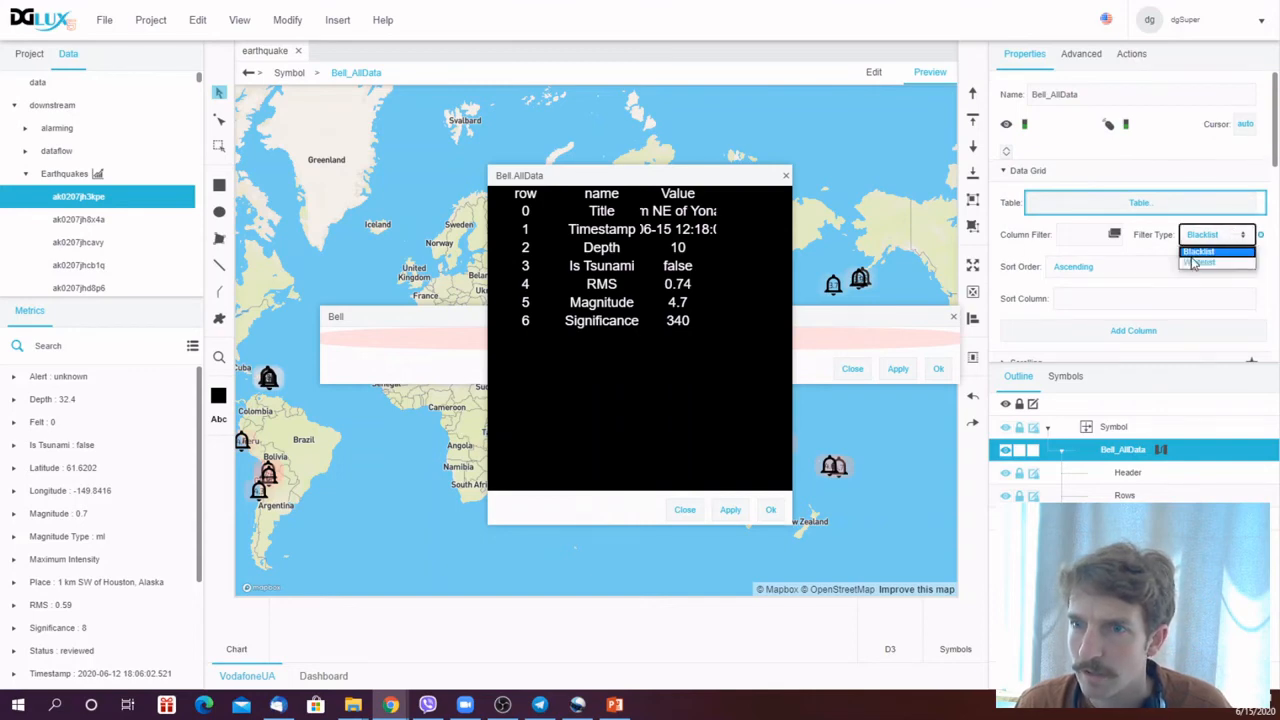
click(1205, 262)
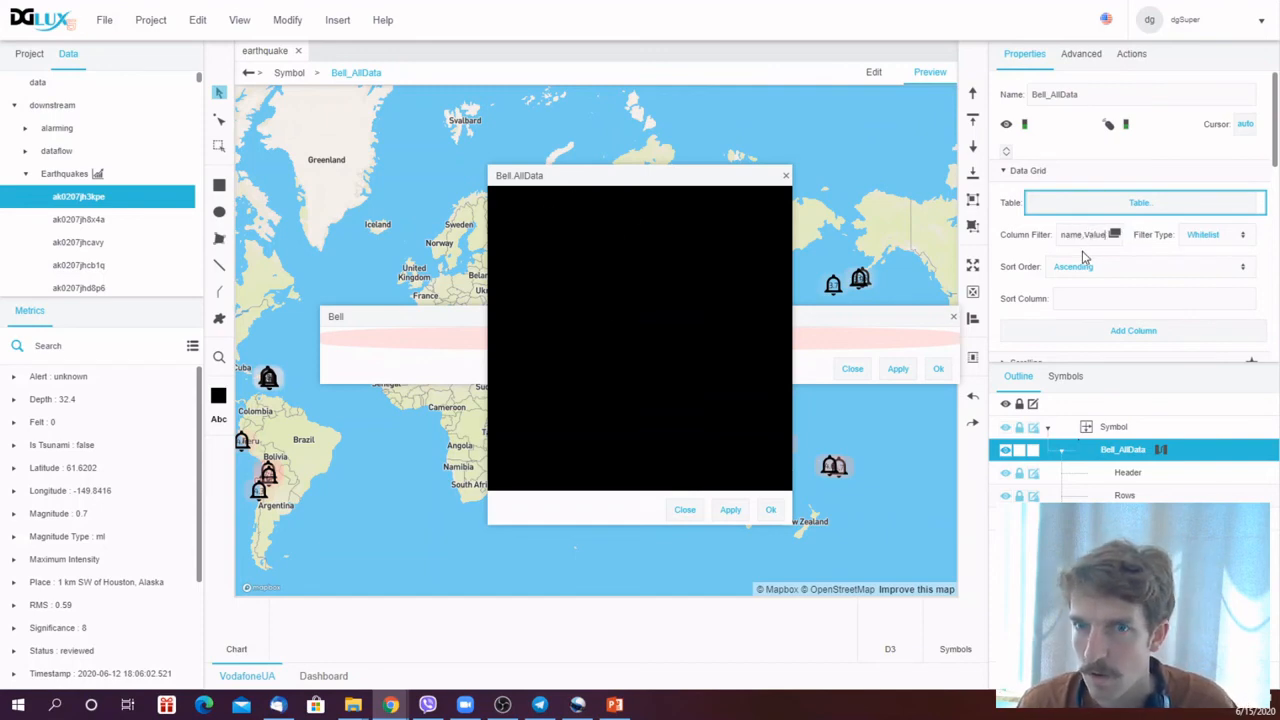
click(1081, 252)
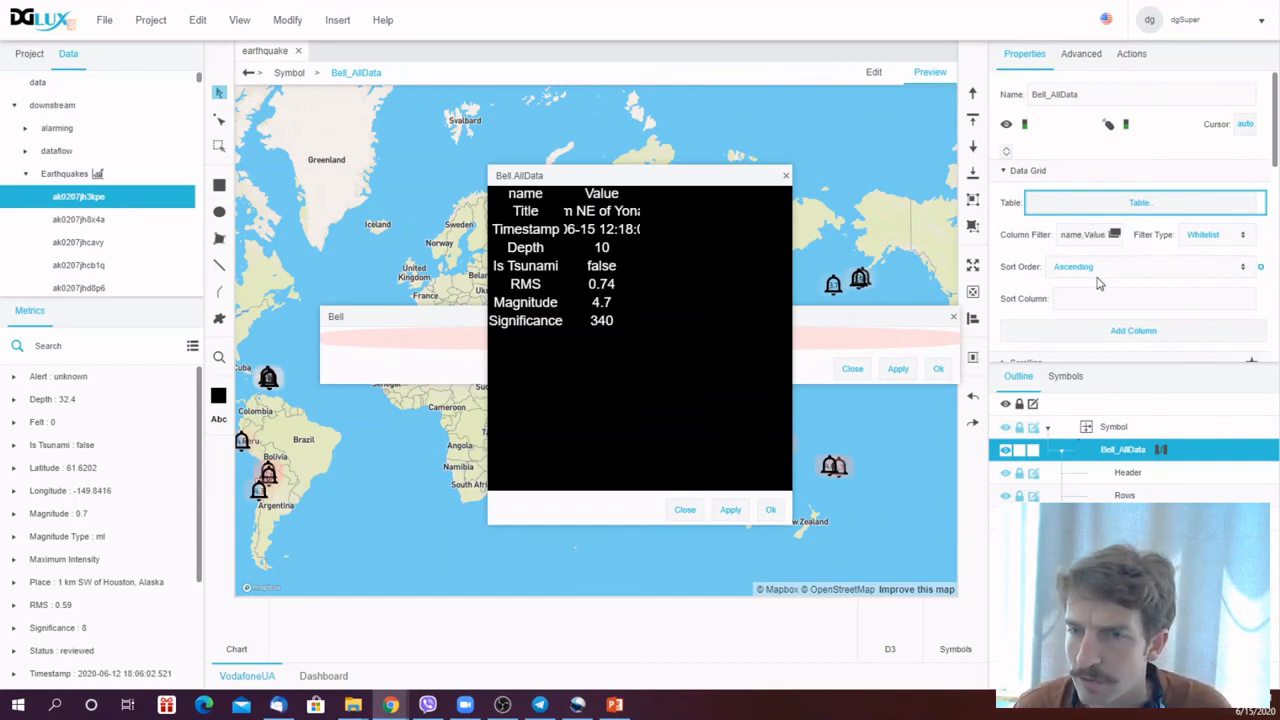
- Apply and confirm the edits in the Bell.AllData and Bell symbol dialogs
click(729, 511)
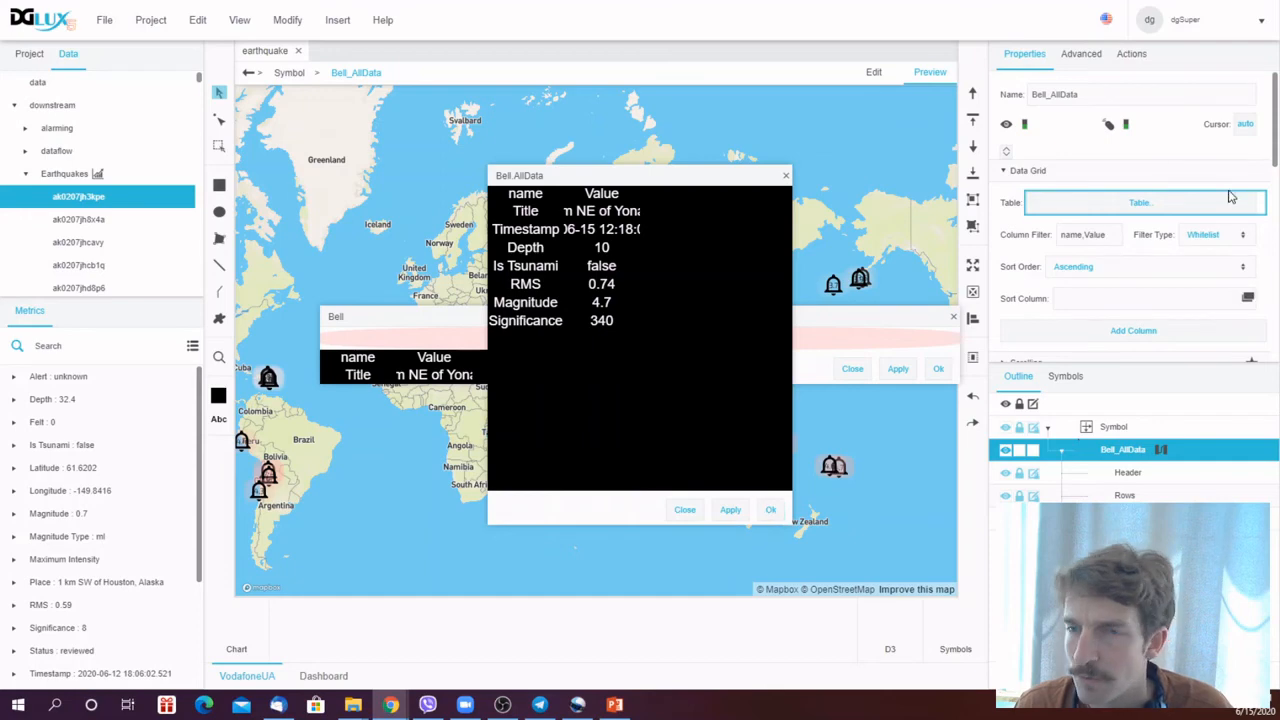
click(770, 511)
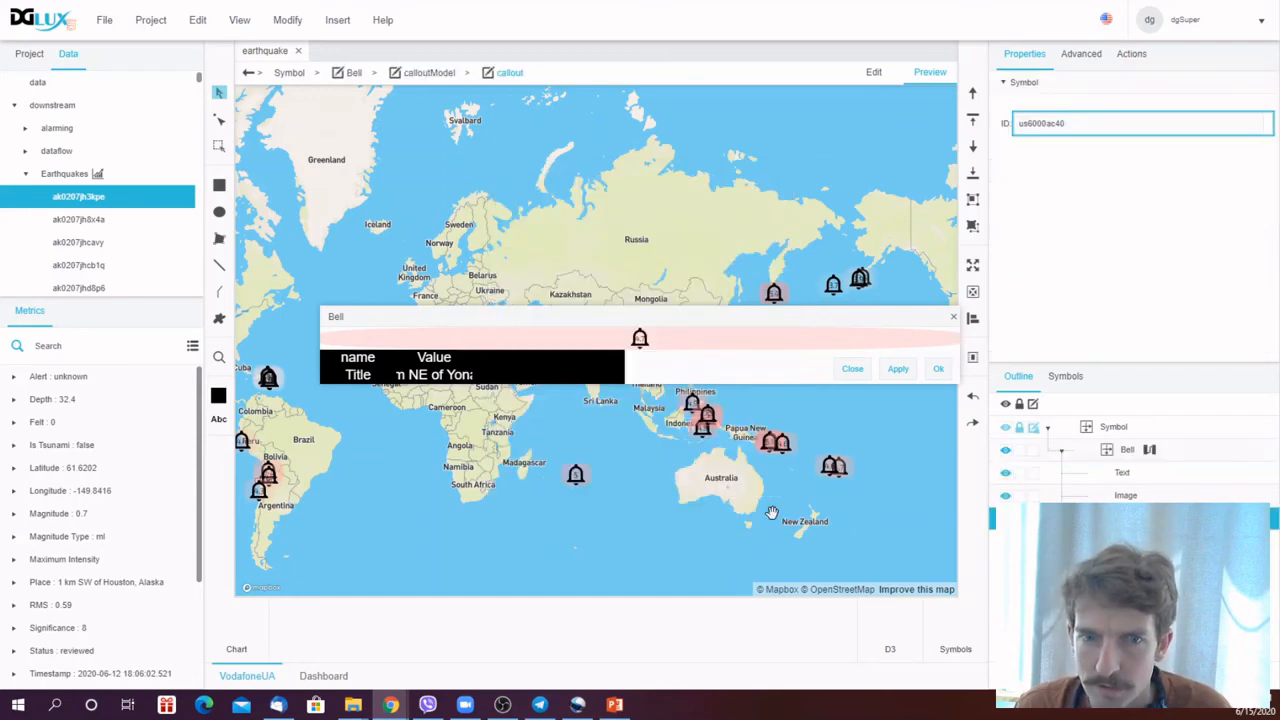
click(899, 370)
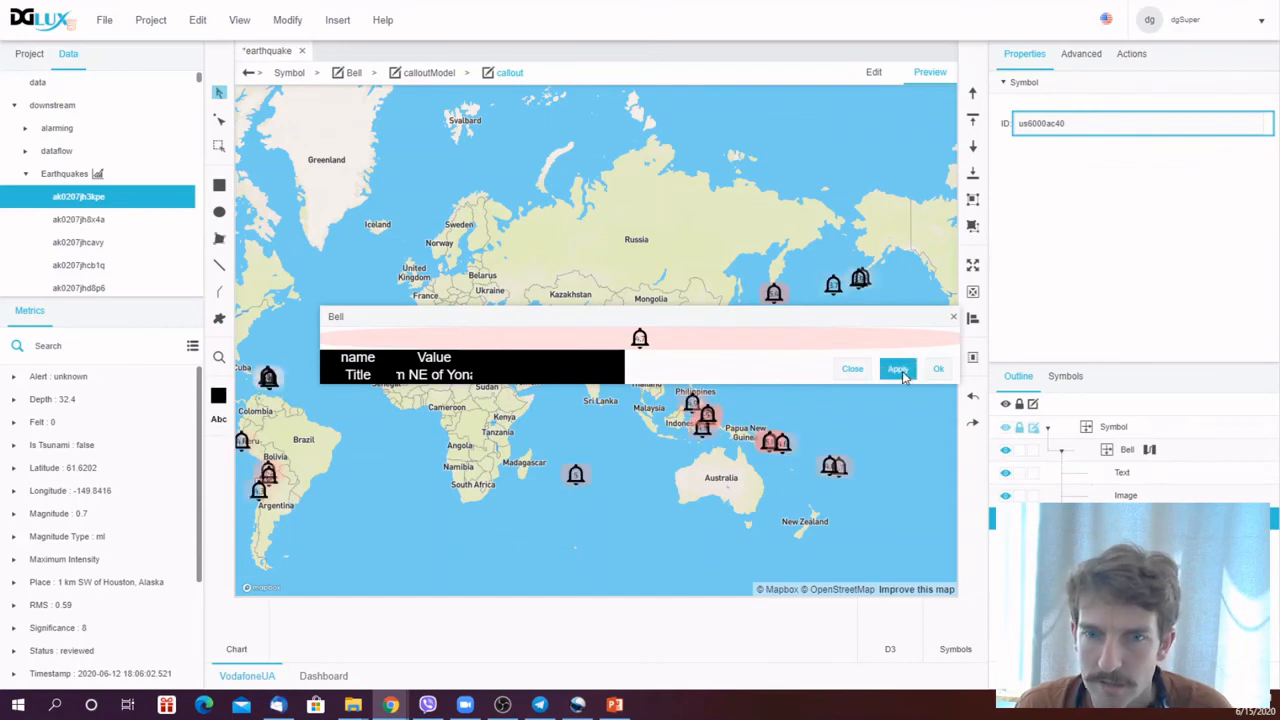
click(936, 371)
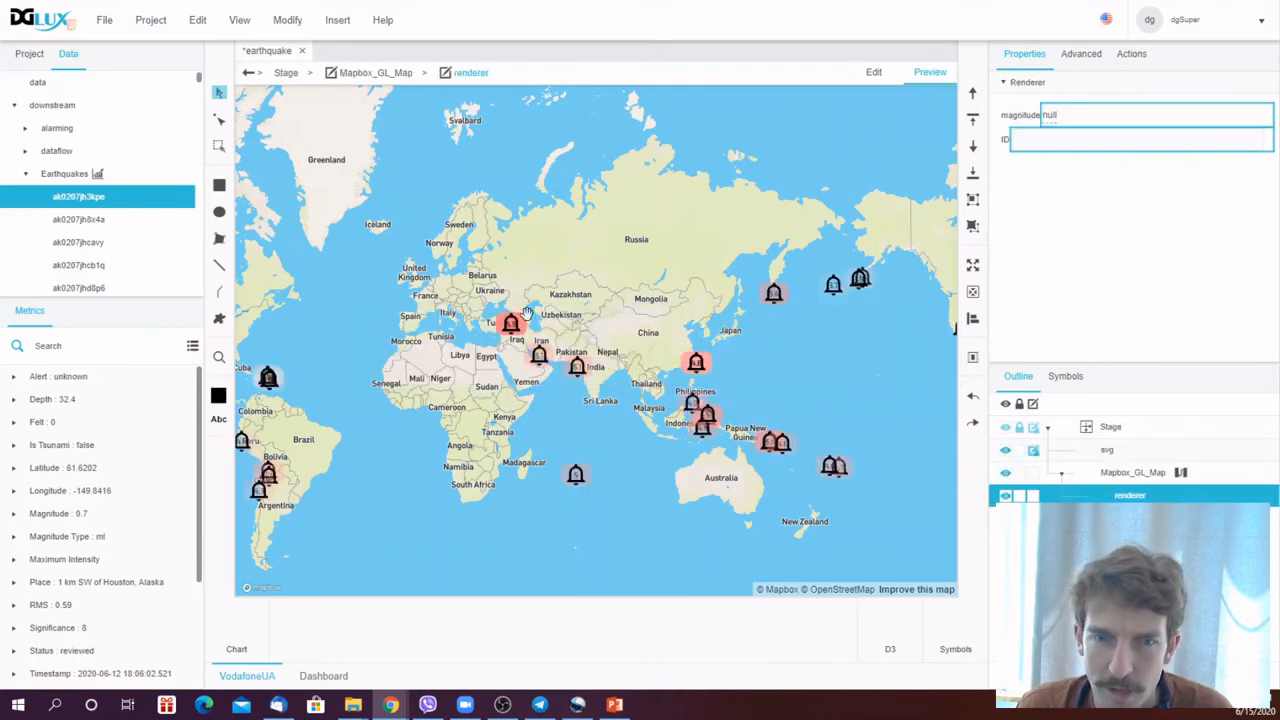
- Open callouts on several Bell symbols across the map to test the data grid details
mouse_move(513, 330)
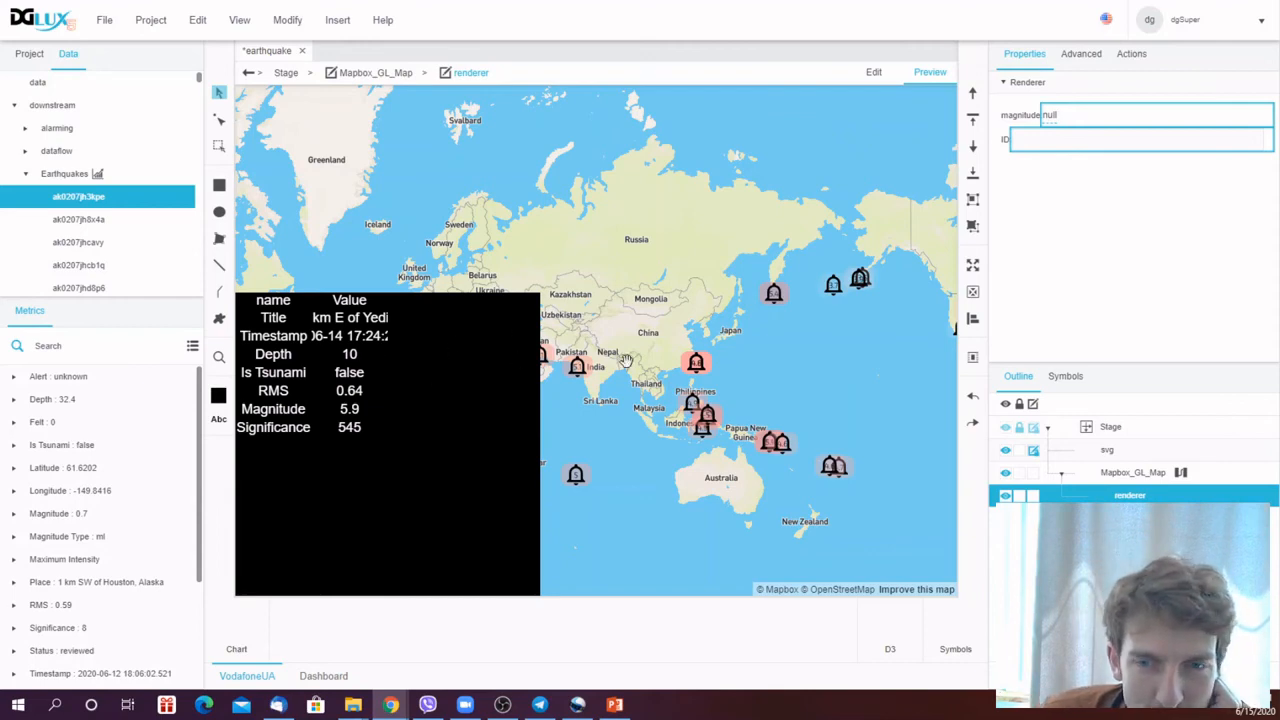
click(775, 297)
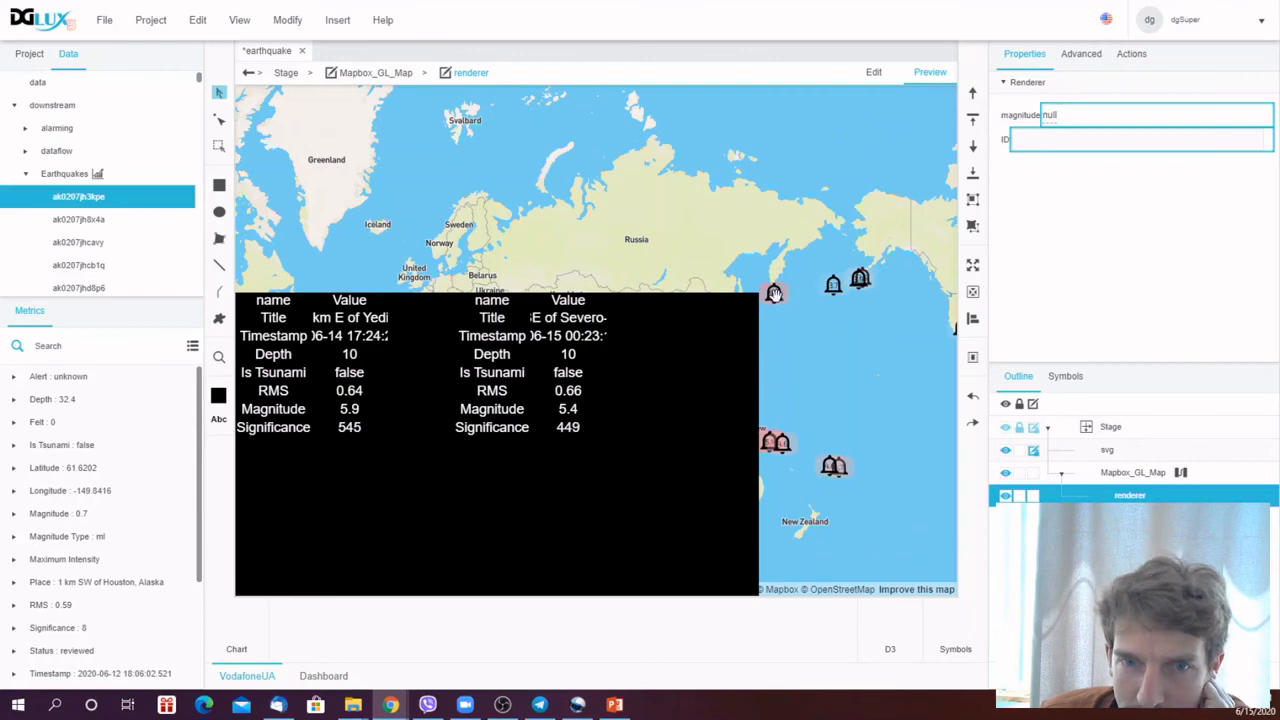
click(775, 294)
click(697, 363)
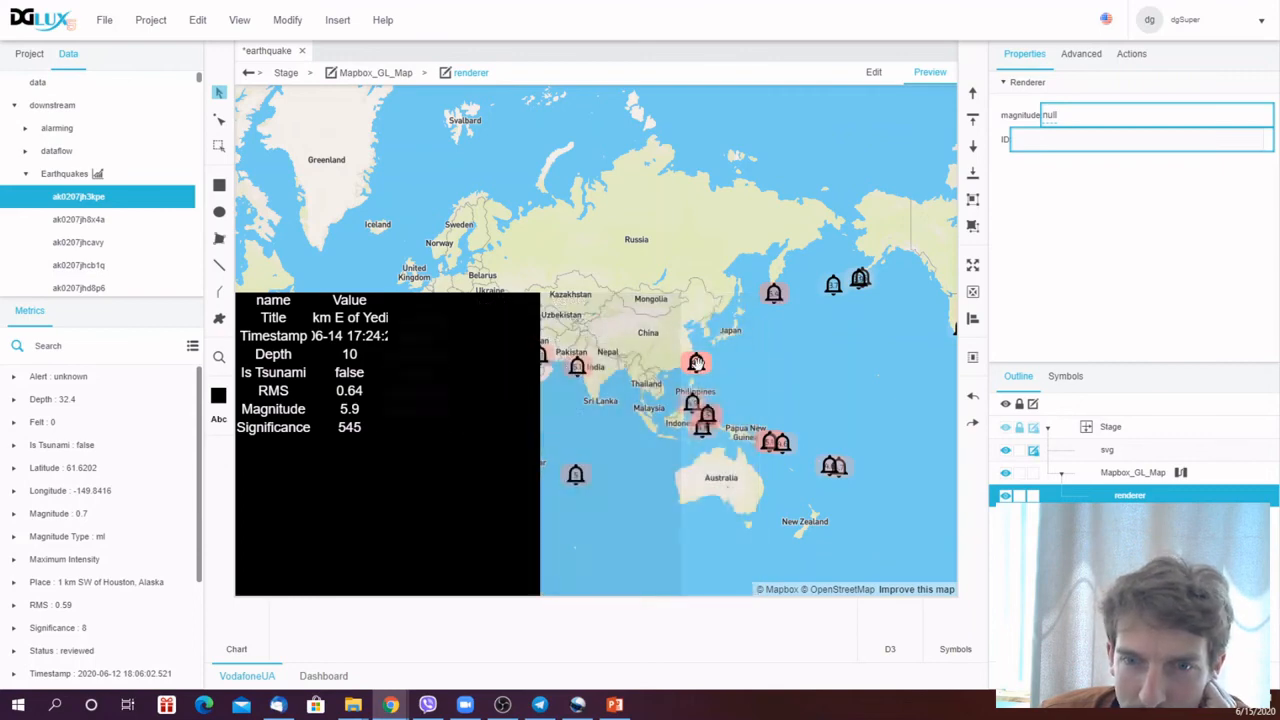
click(860, 281)
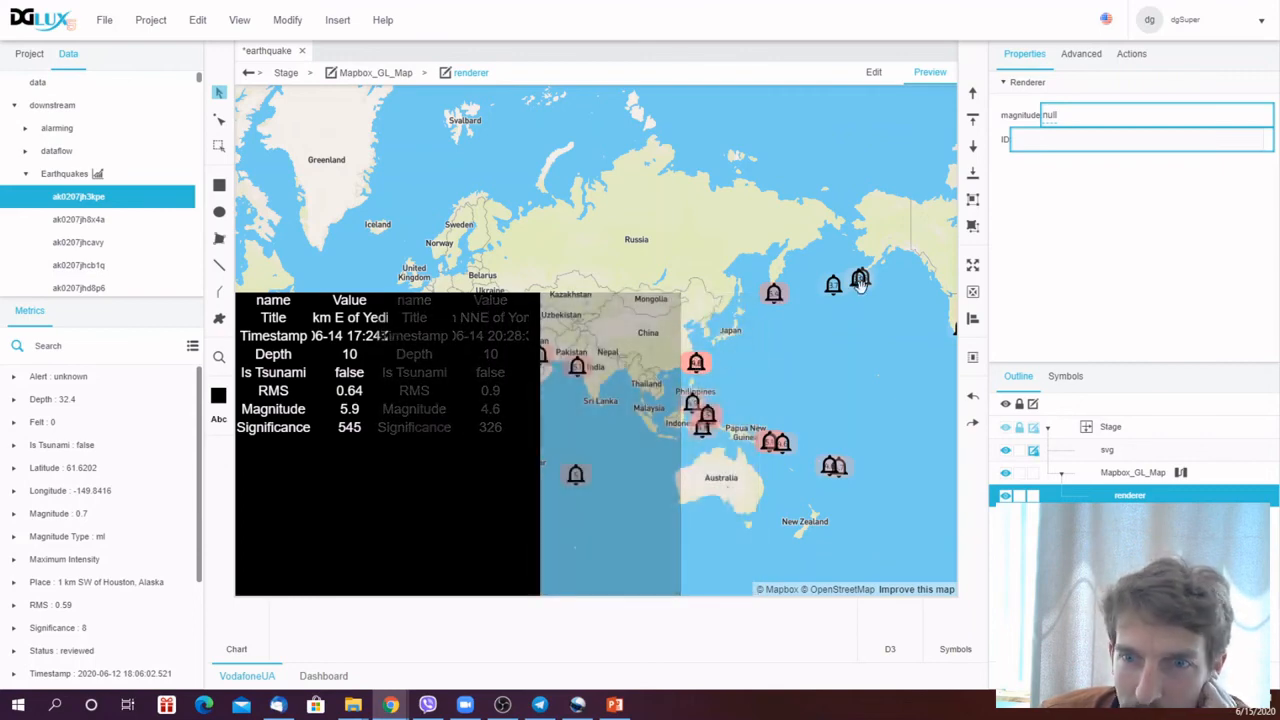
click(834, 285)
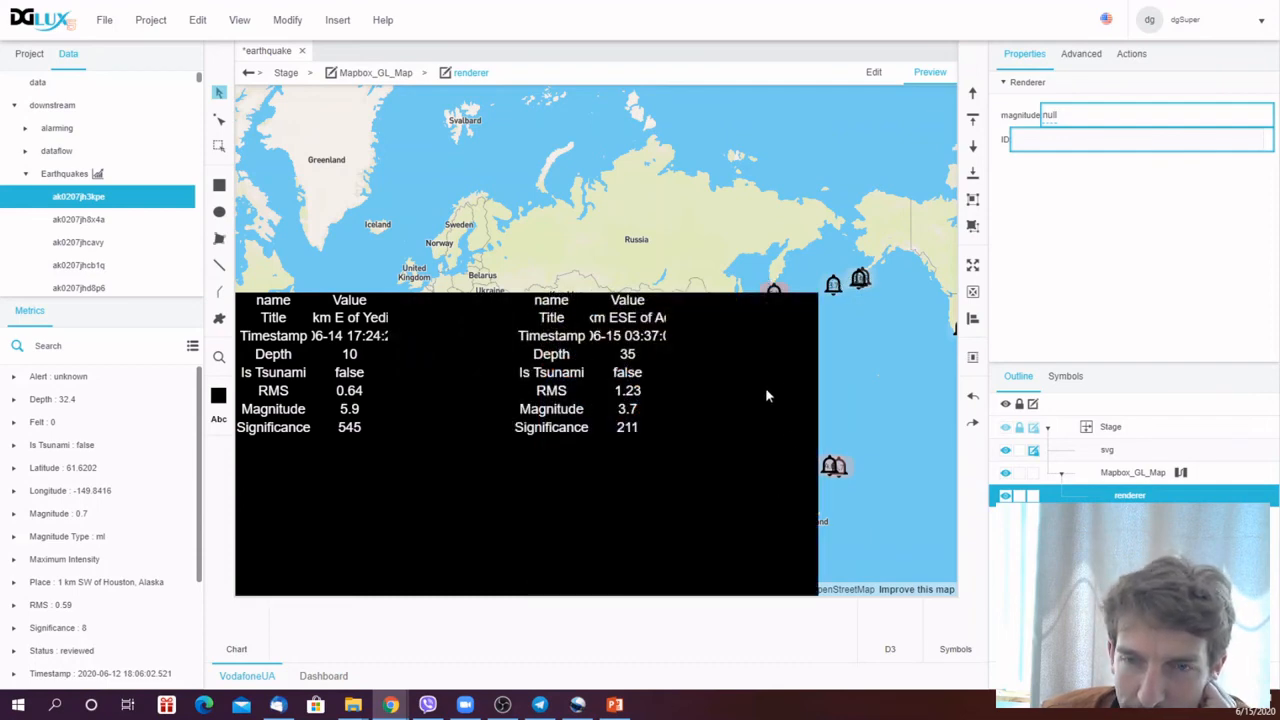
click(834, 288)
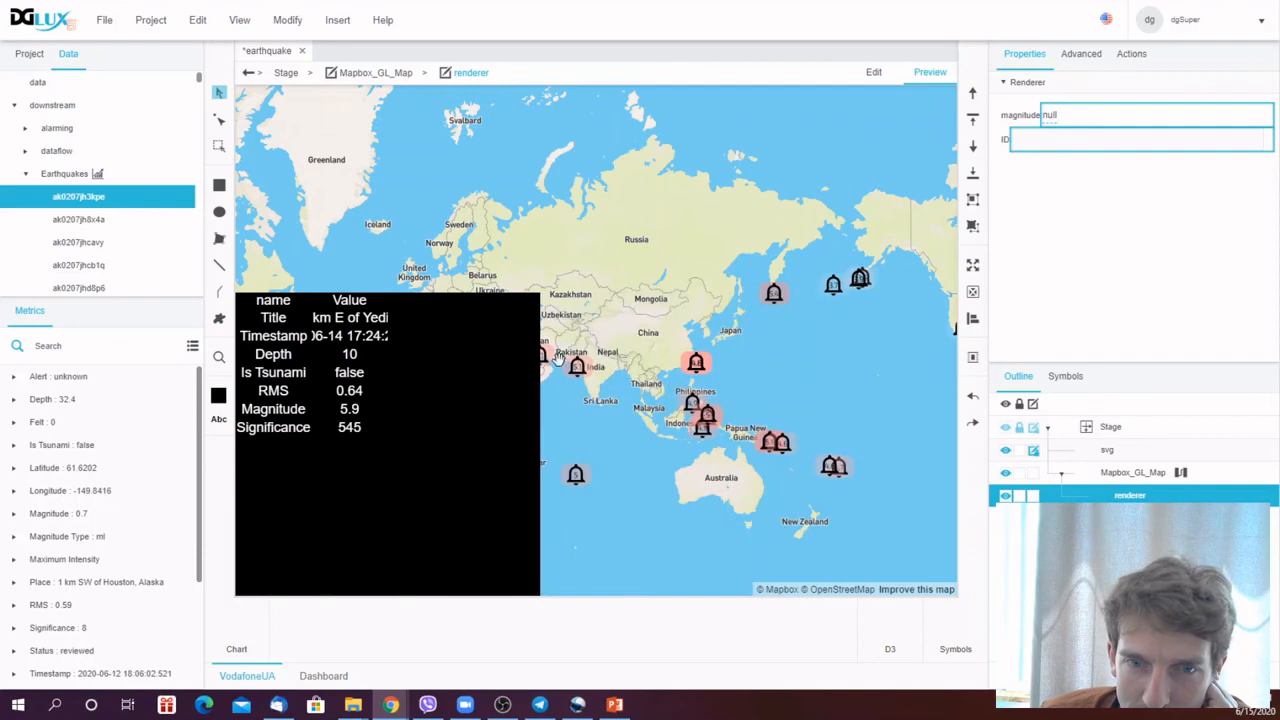
click(543, 358)
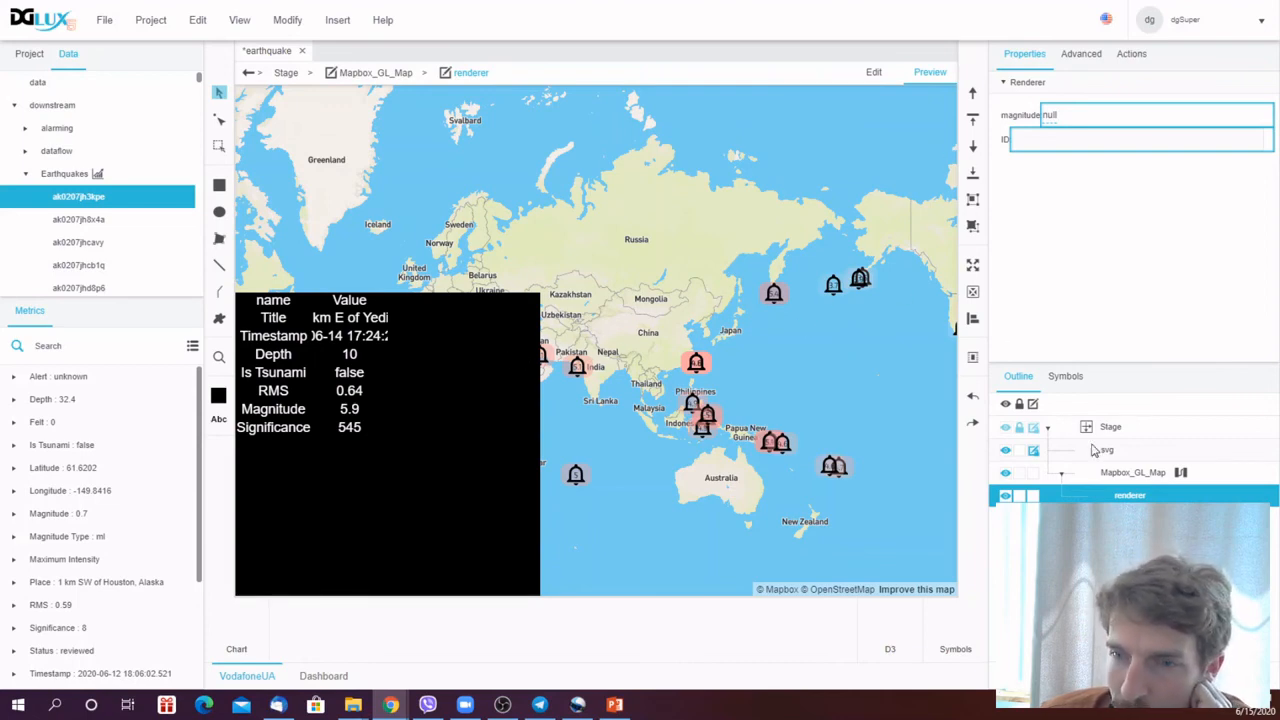
- Open the Bell symbol, set its callout Hide Timeout to 10, save the project, and apply and close the Bell dialog
right_click(1127, 490)
click(1165, 503)
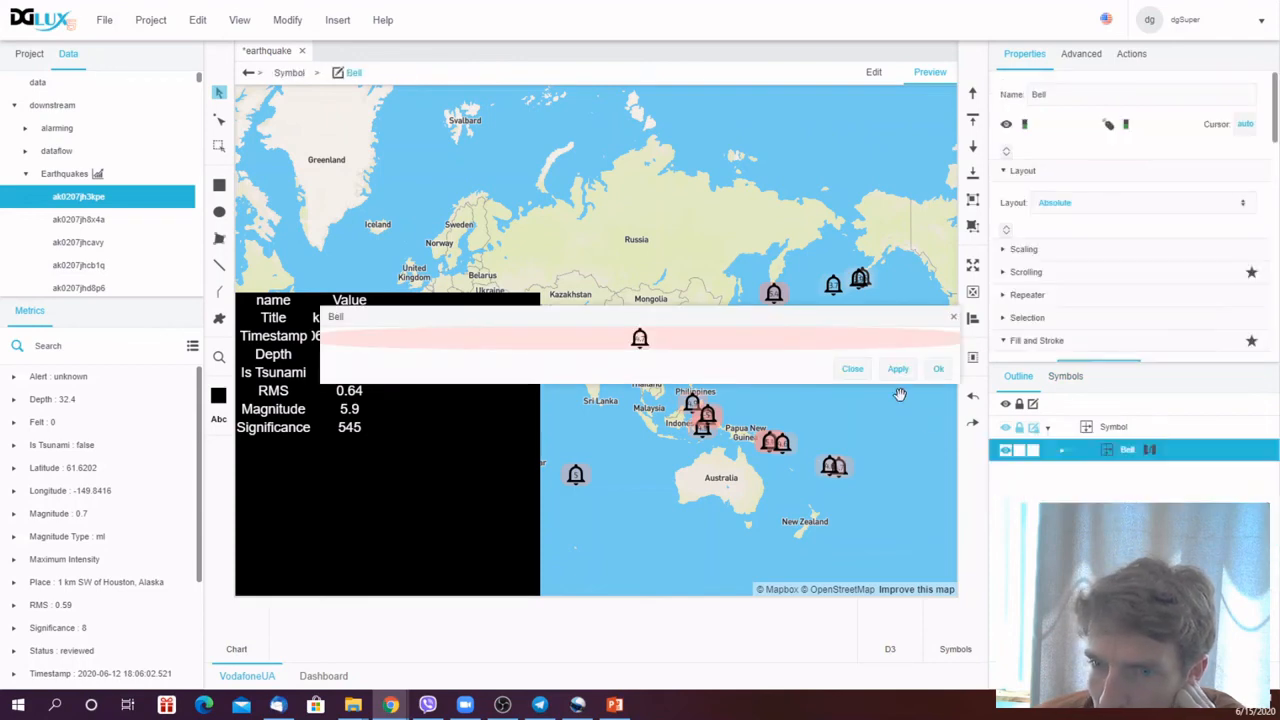
click(1062, 455)
click(1090, 517)
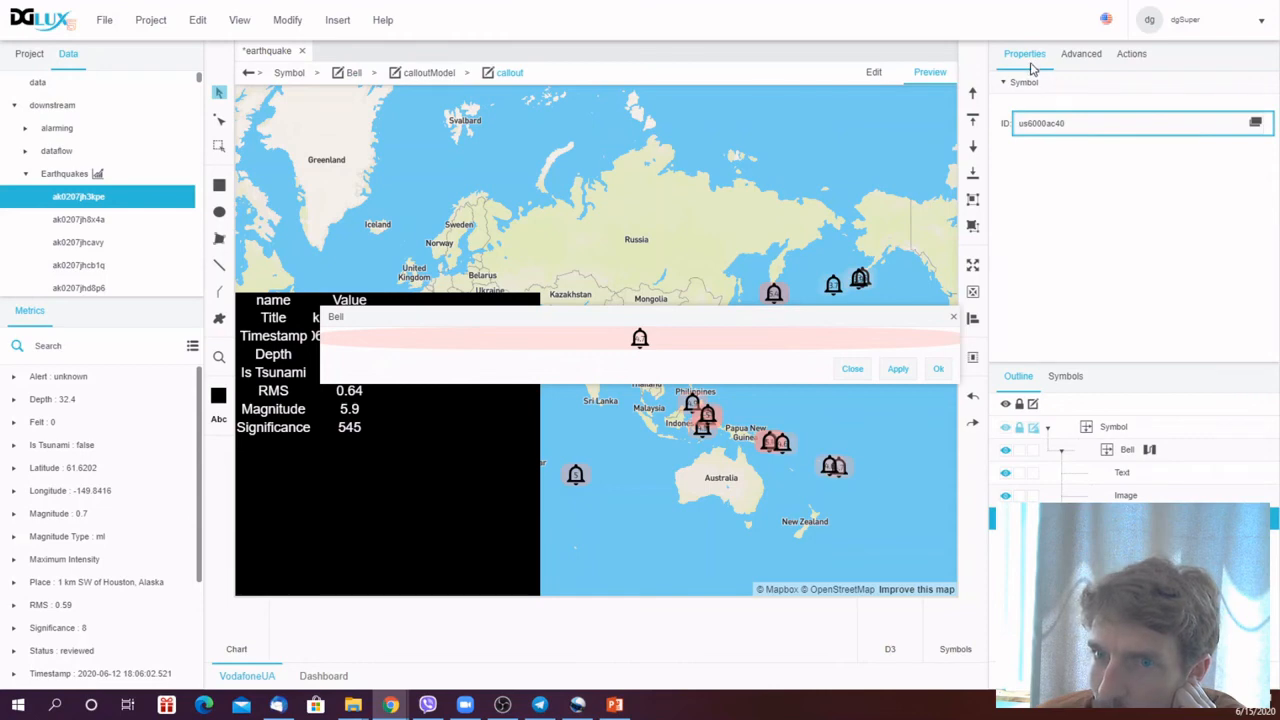
click(1128, 453)
scroll(1146, 269, down, 5)
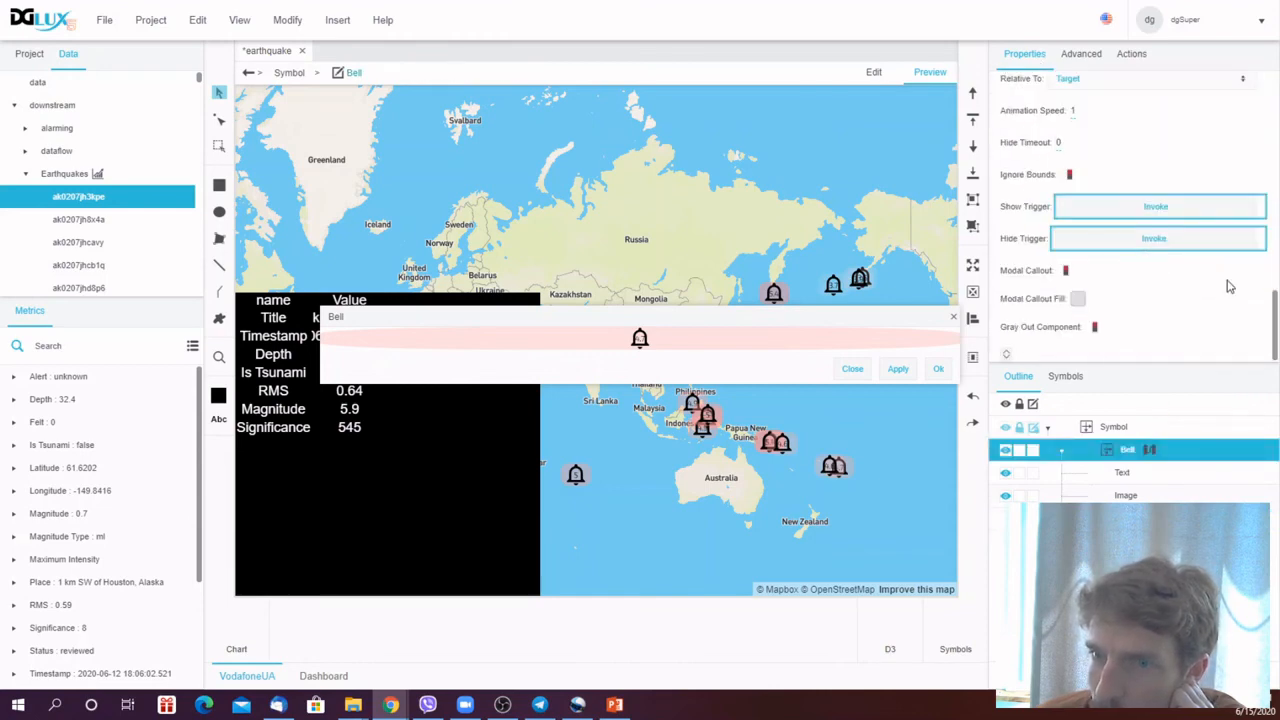
click(1062, 145)
text(10)
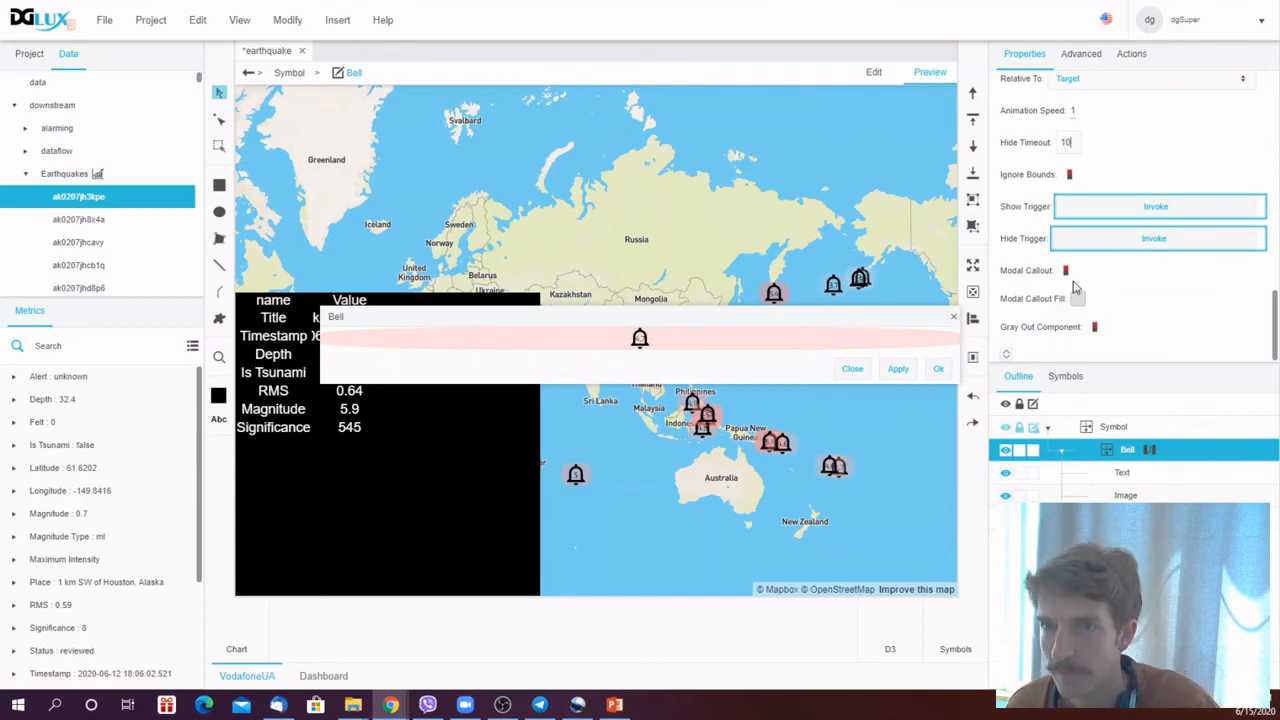
key(ctrl+s)
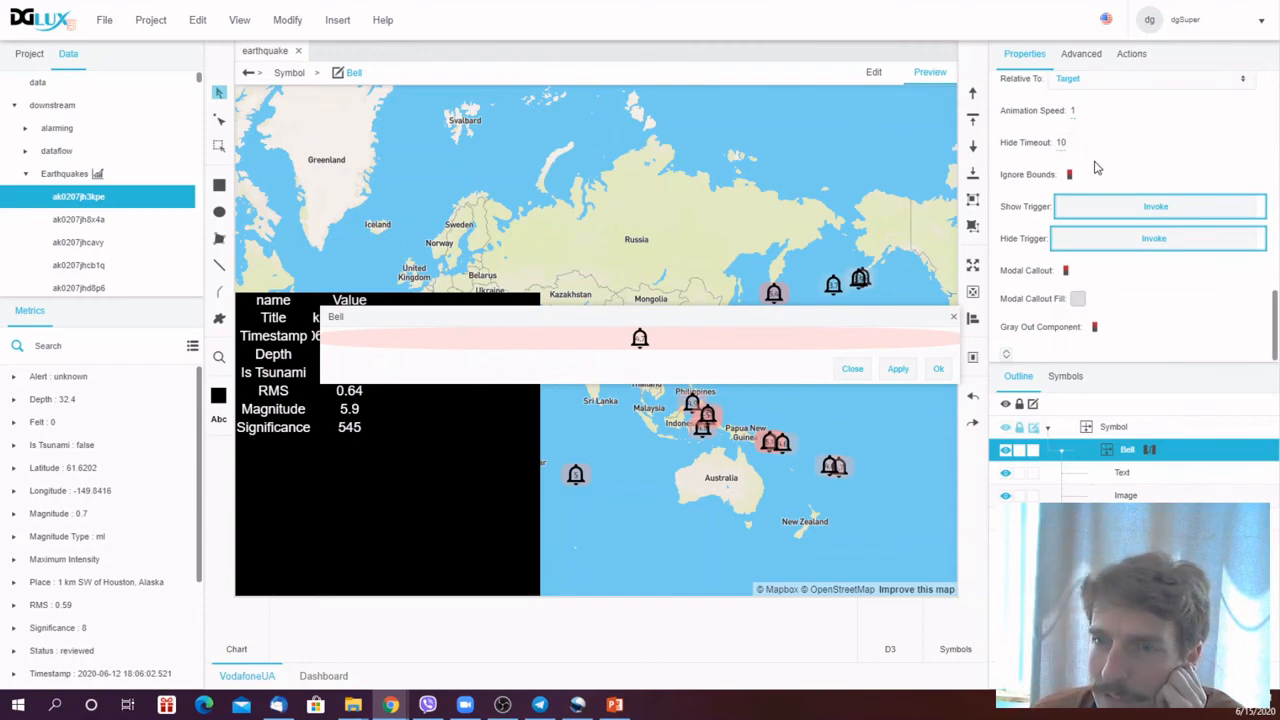
click(898, 371)
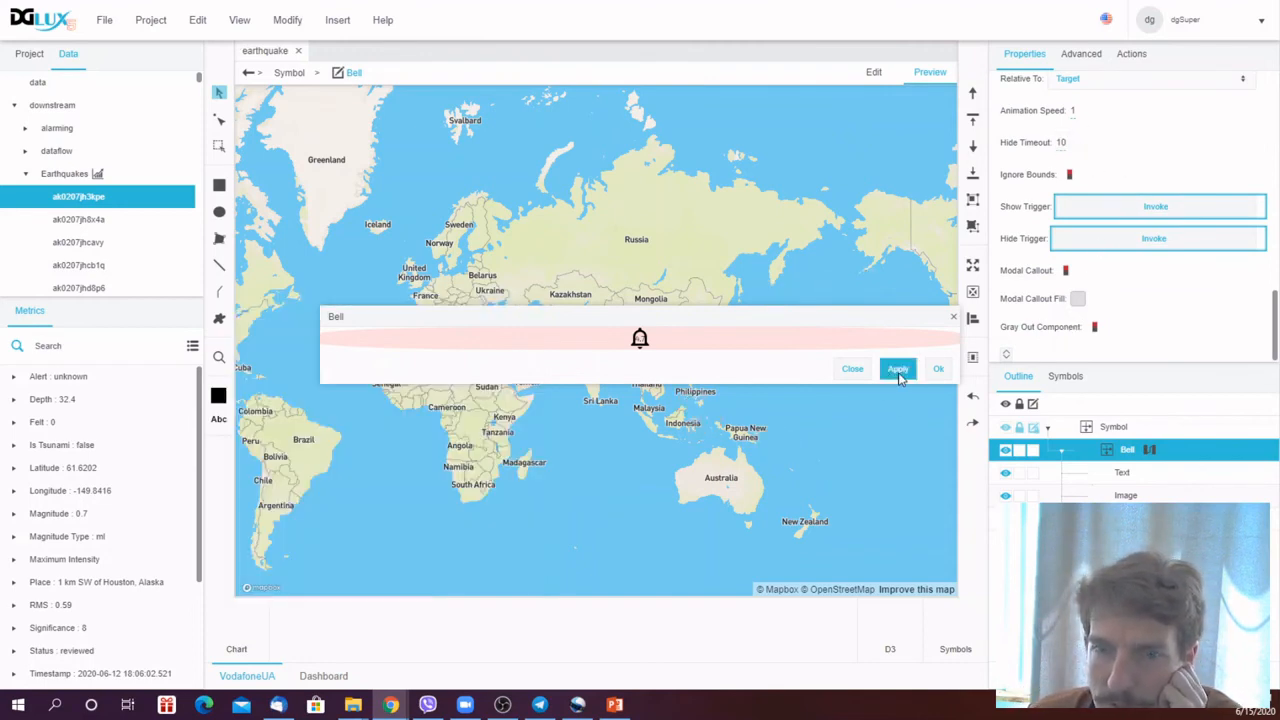
click(938, 370)
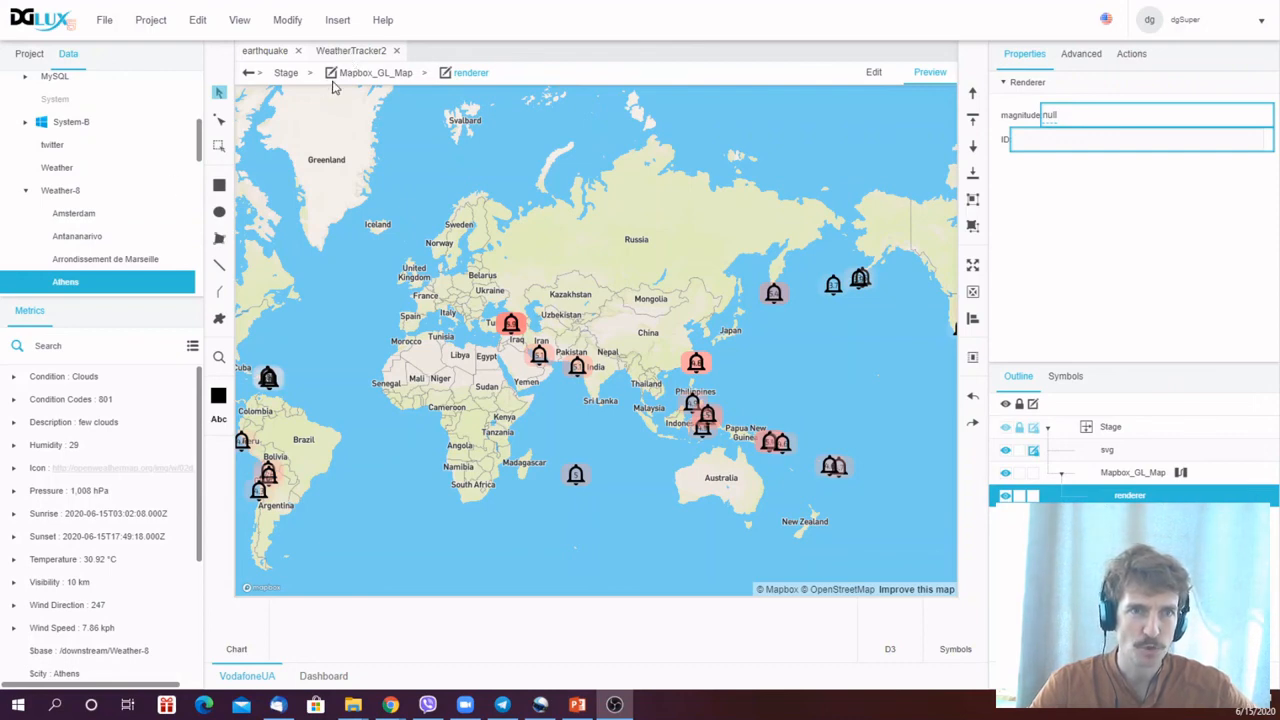
- Switch to the WeatherTracker2 project and browse the Weather-8 city tracker nodes and their available actions
click(354, 50)
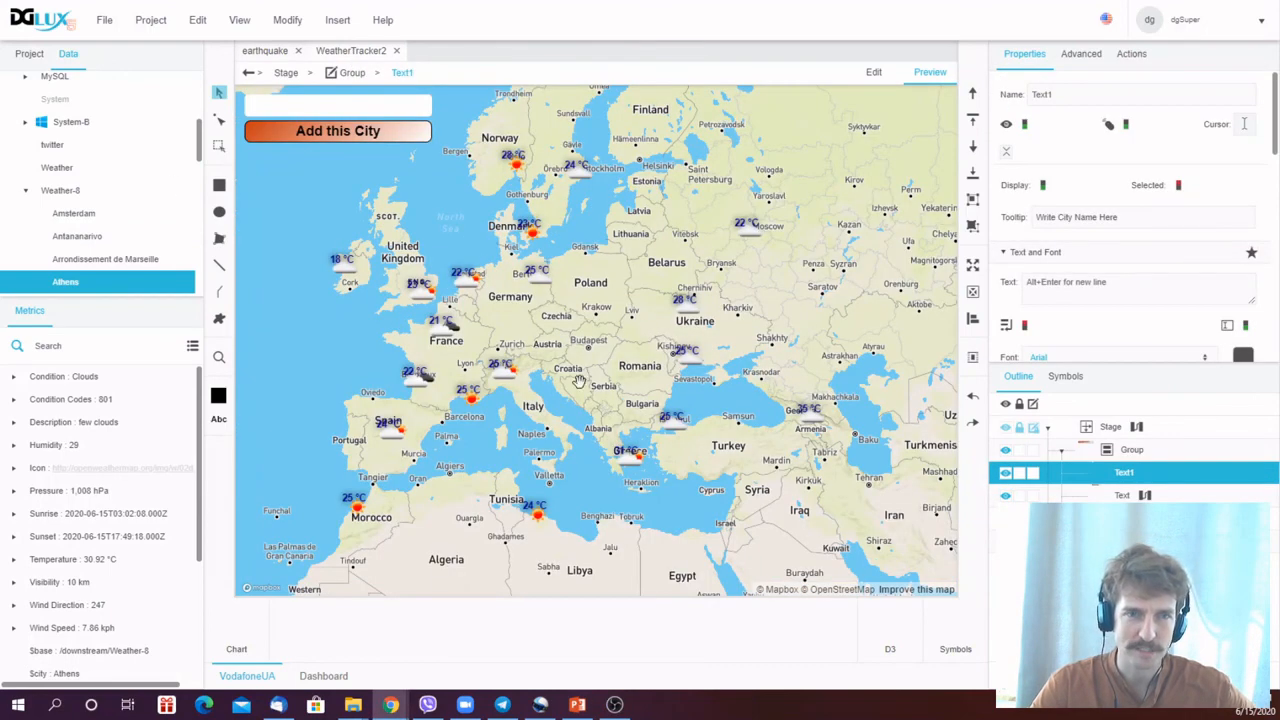
click(62, 191)
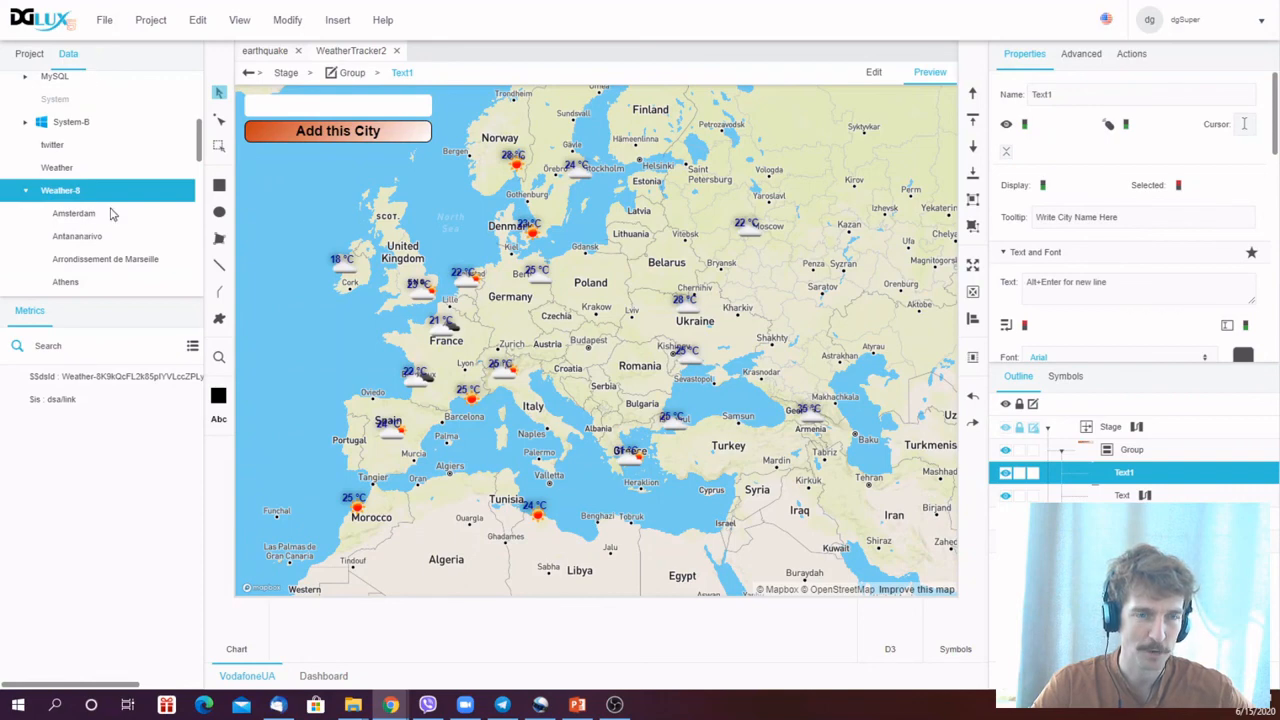
right_click(86, 186)
mouse_move(115, 196)
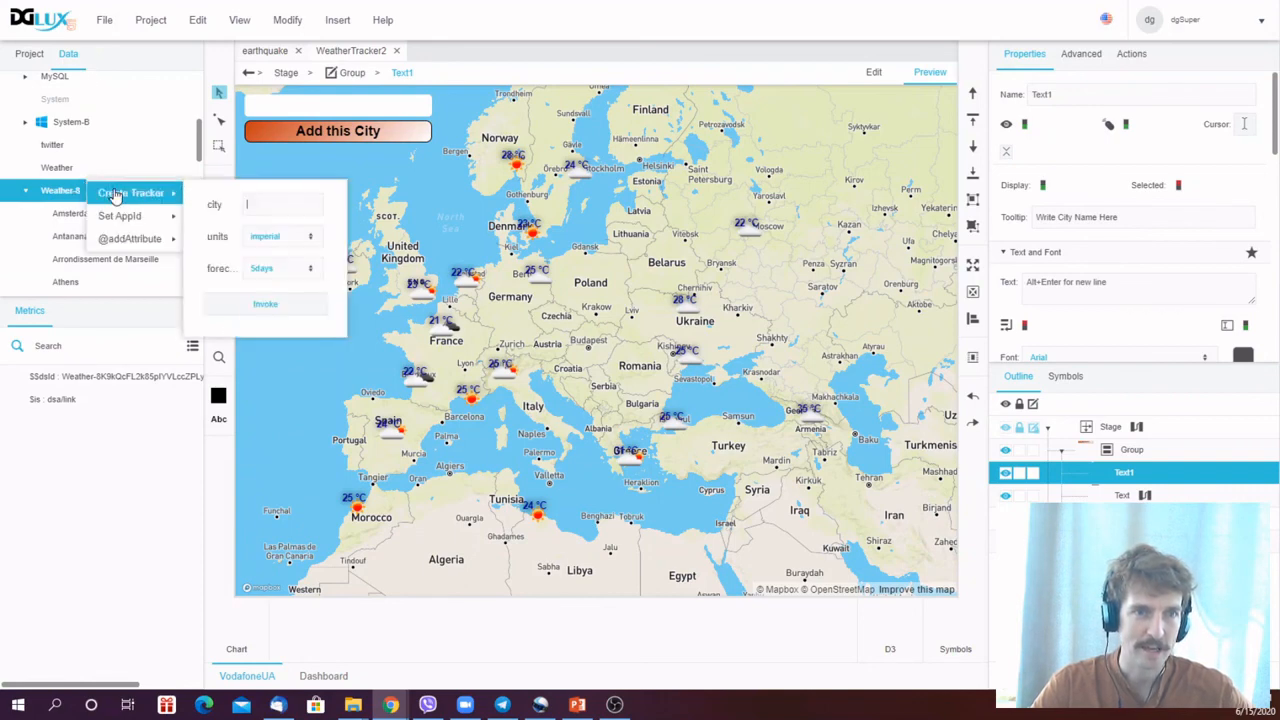
click(57, 215)
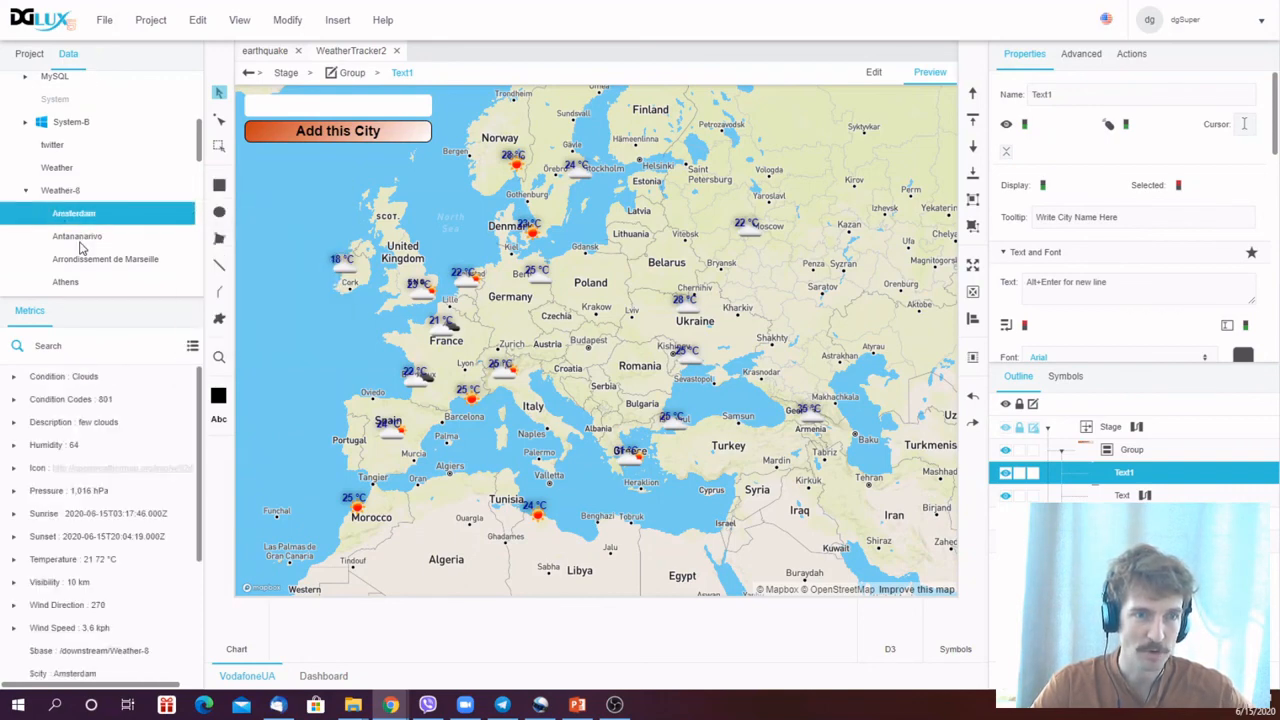
click(80, 236)
click(82, 259)
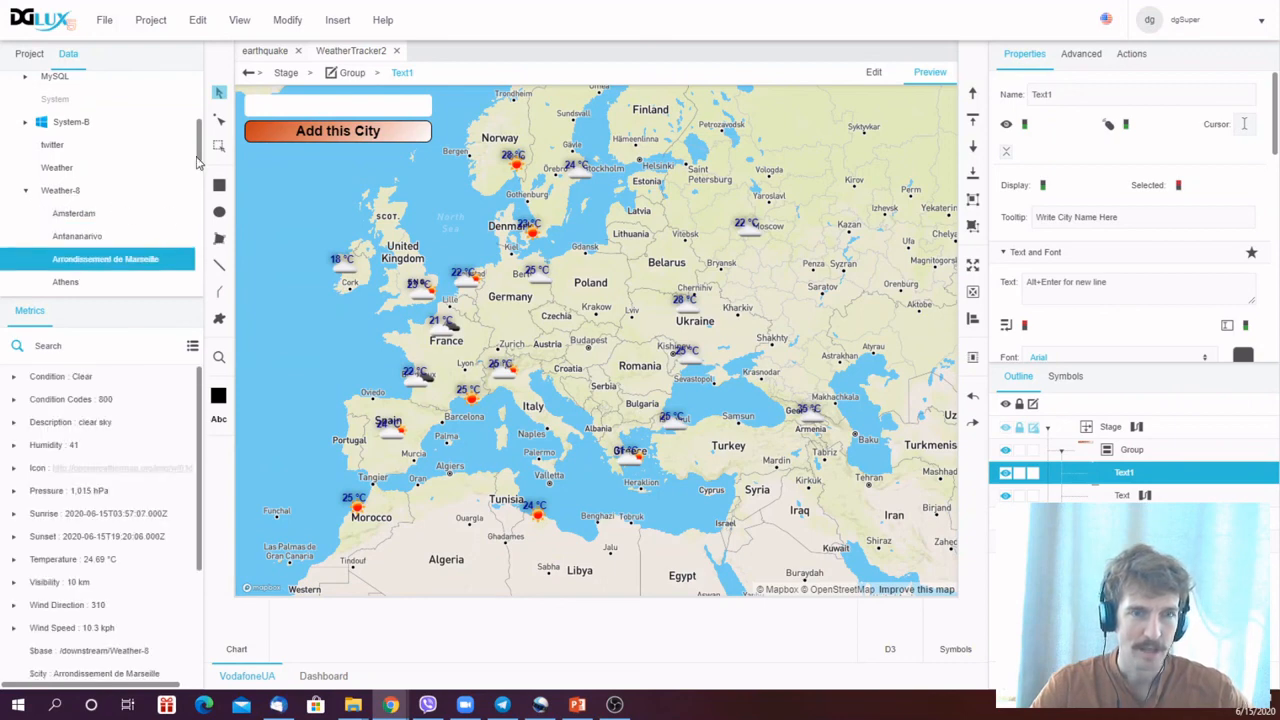
mouse_move(200, 150)
mouse_down()
mouse_move(203, 175)
mouse_move(205, 153)
mouse_up()
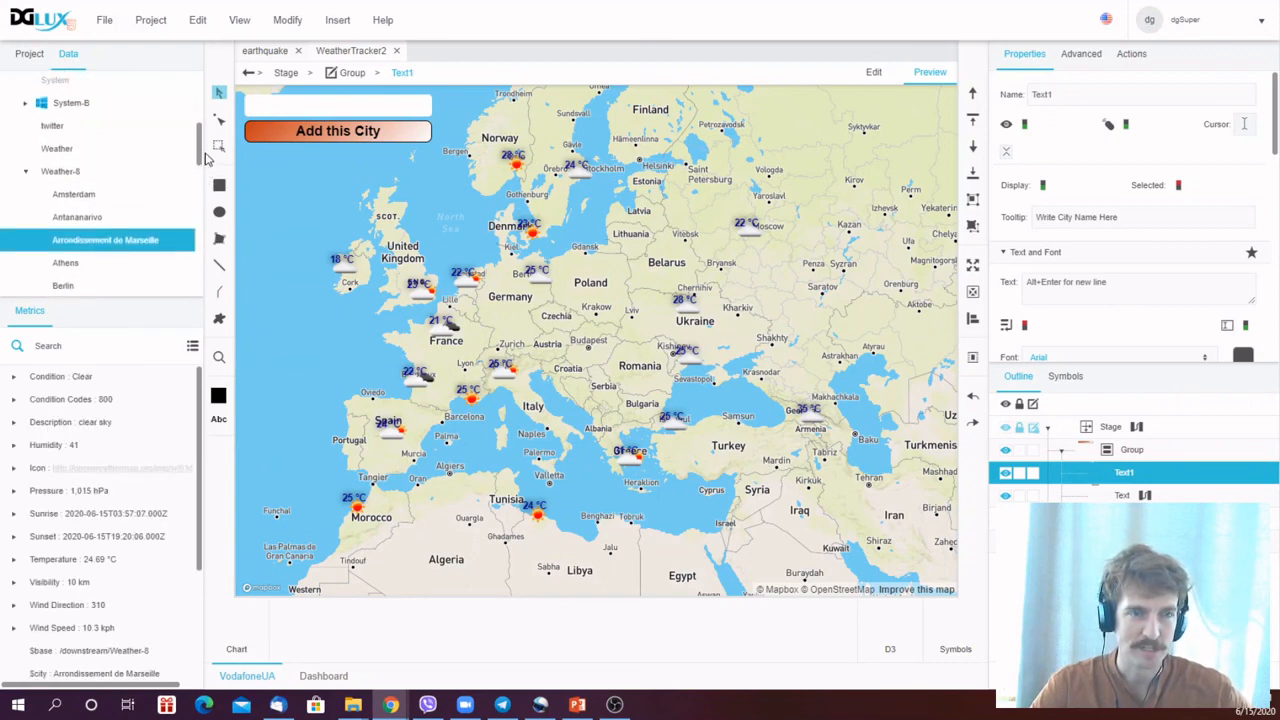
right_click(86, 245)
mouse_move(128, 283)
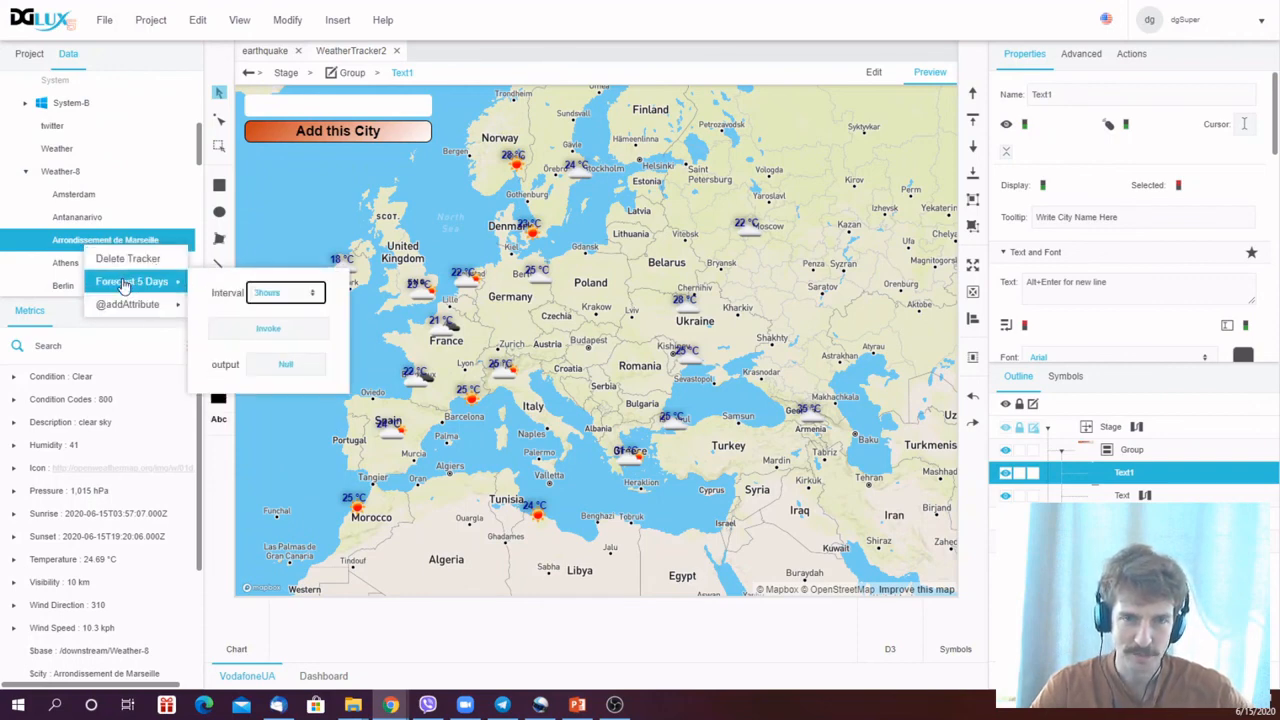
click(67, 246)
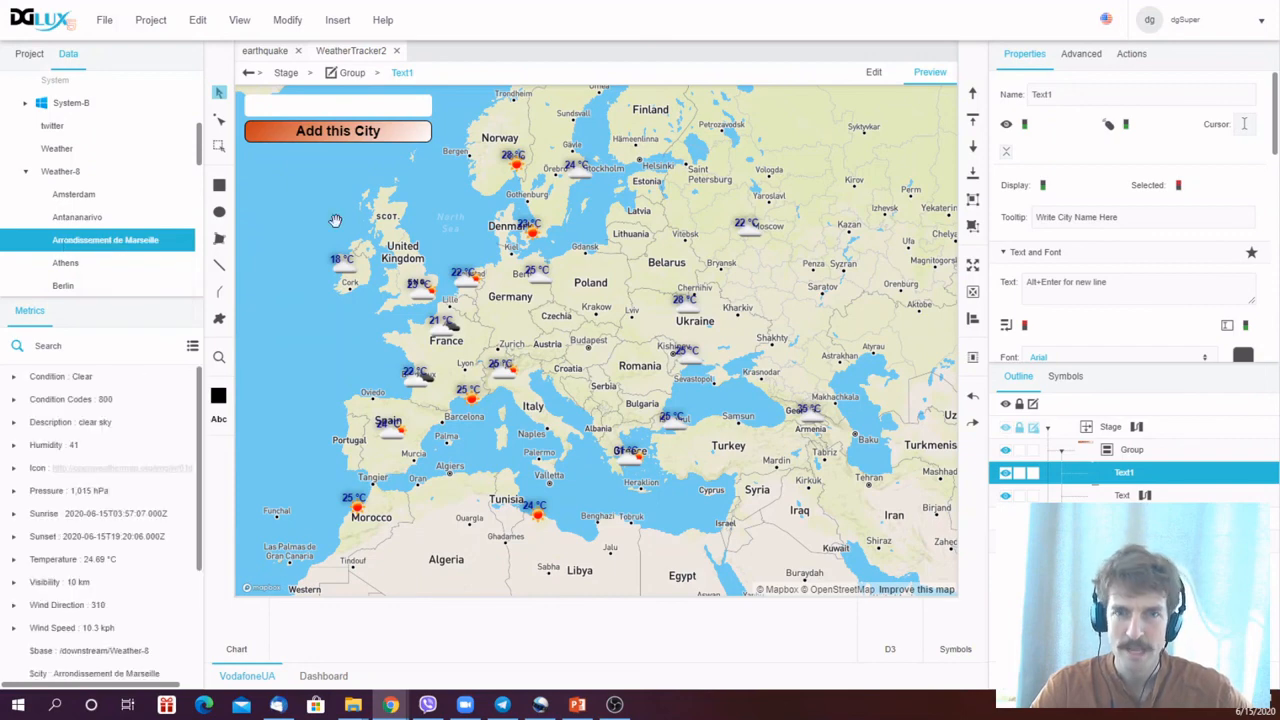
- Preview the weather map full screen and toggle Kyiv's 5-day forecast chart
click(937, 78)
click(986, 80)
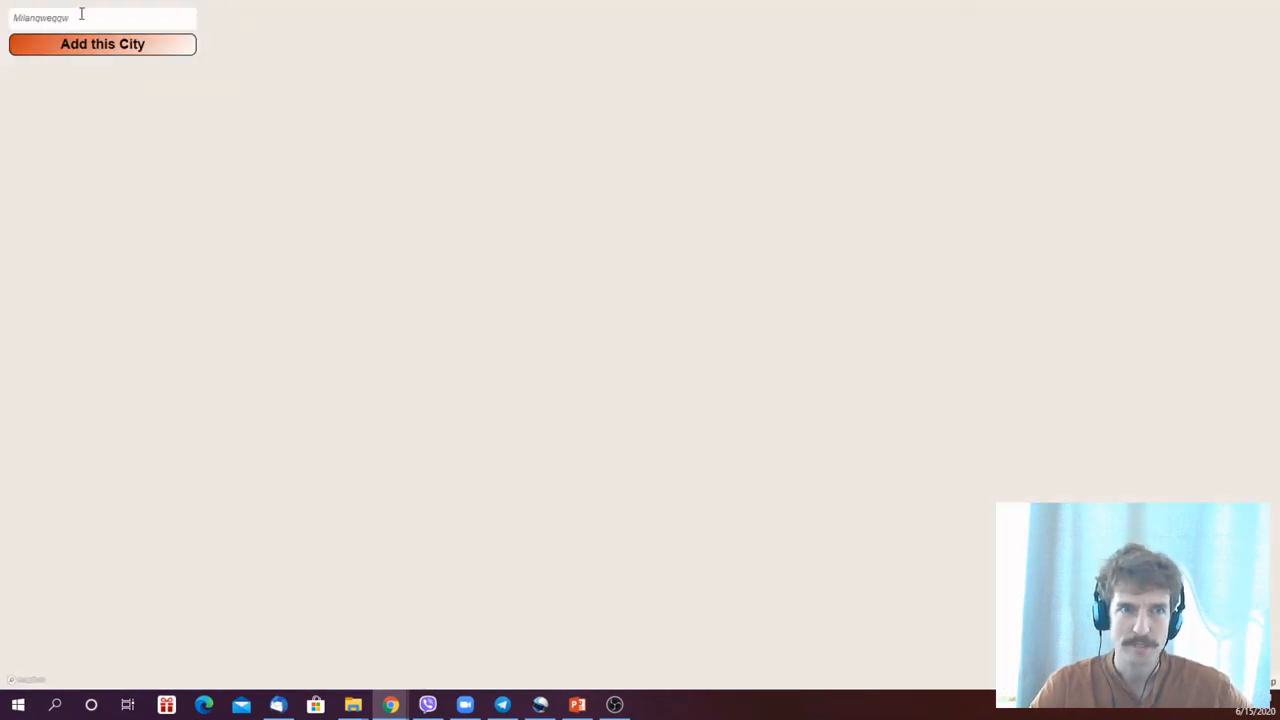
double_click(45, 17)
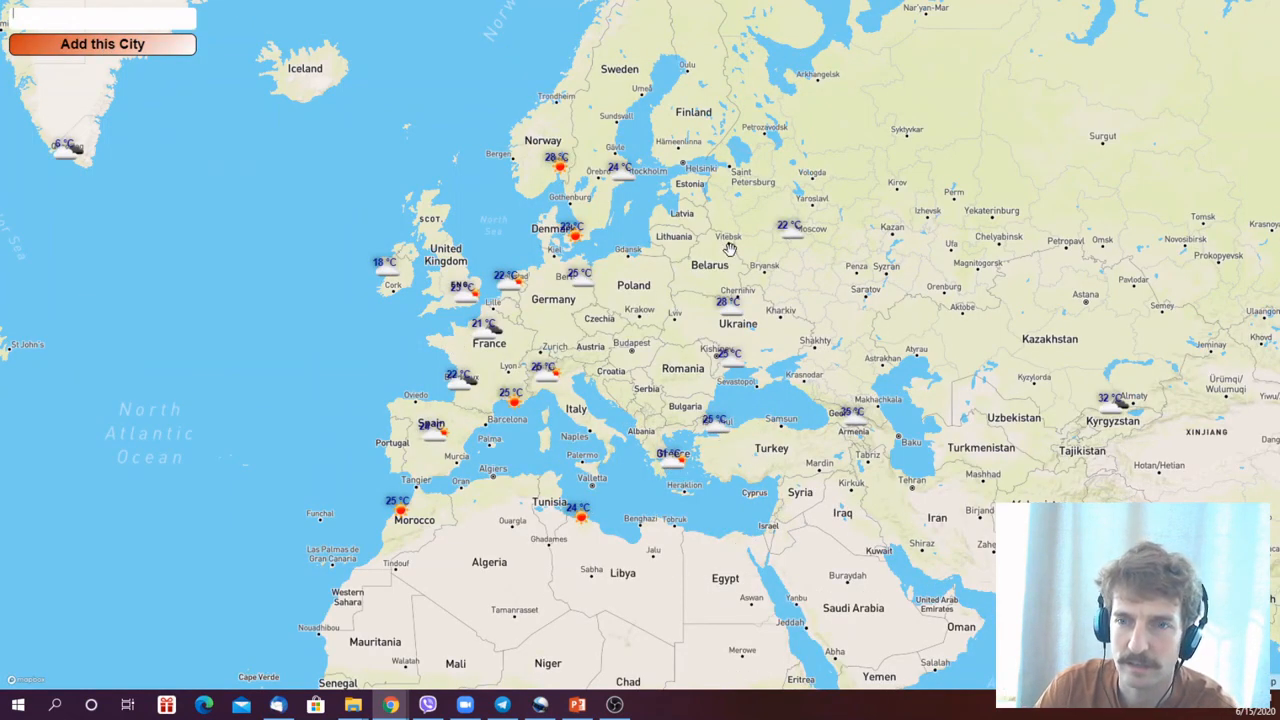
click(729, 306)
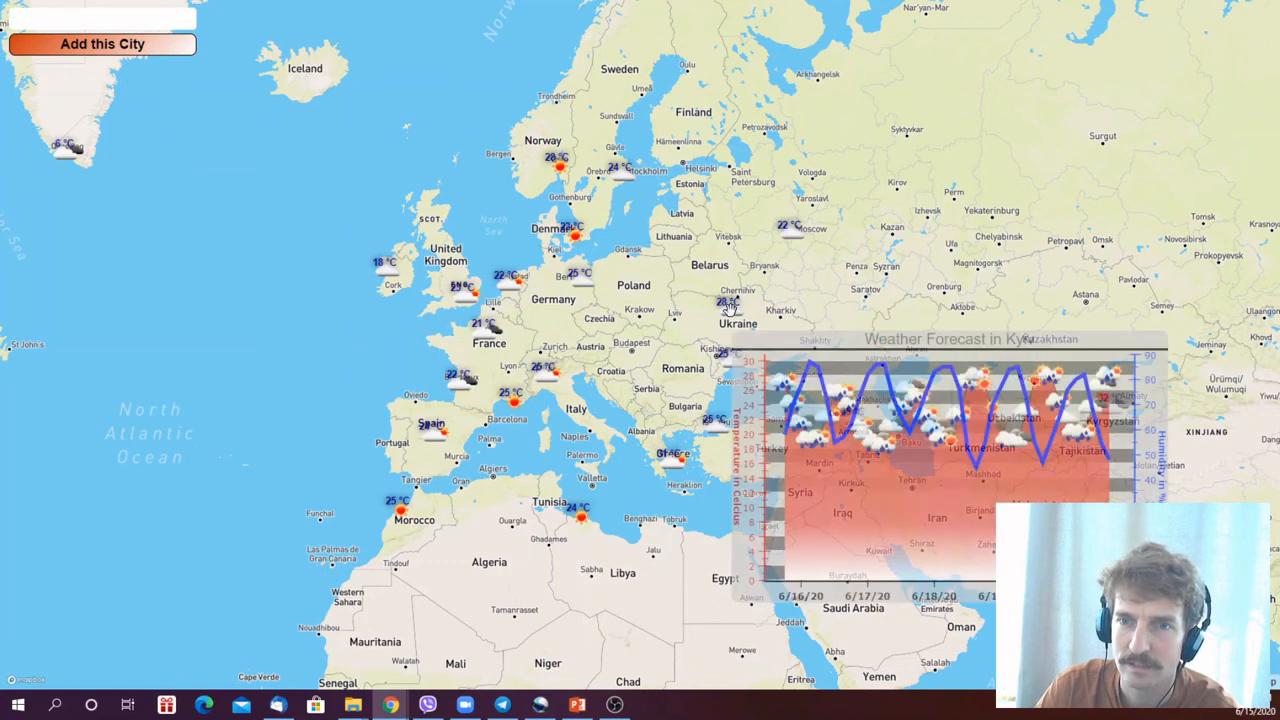
mouse_move(781, 400)
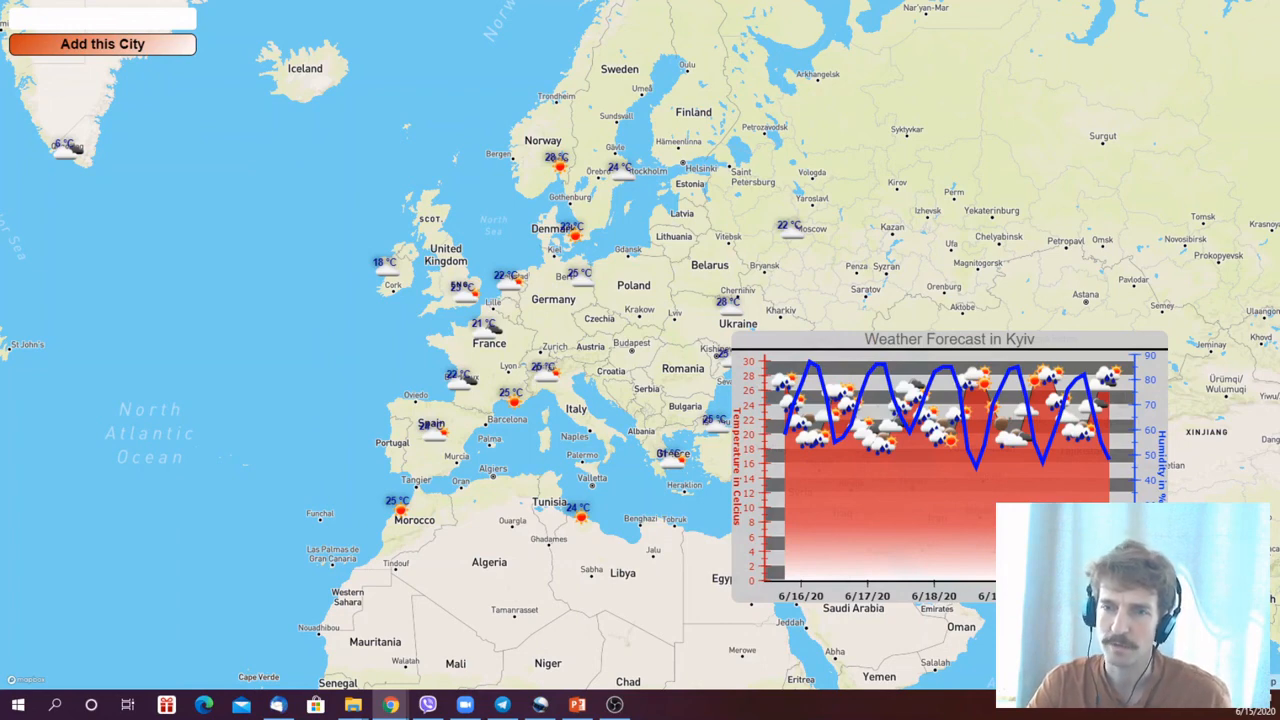
click(727, 303)
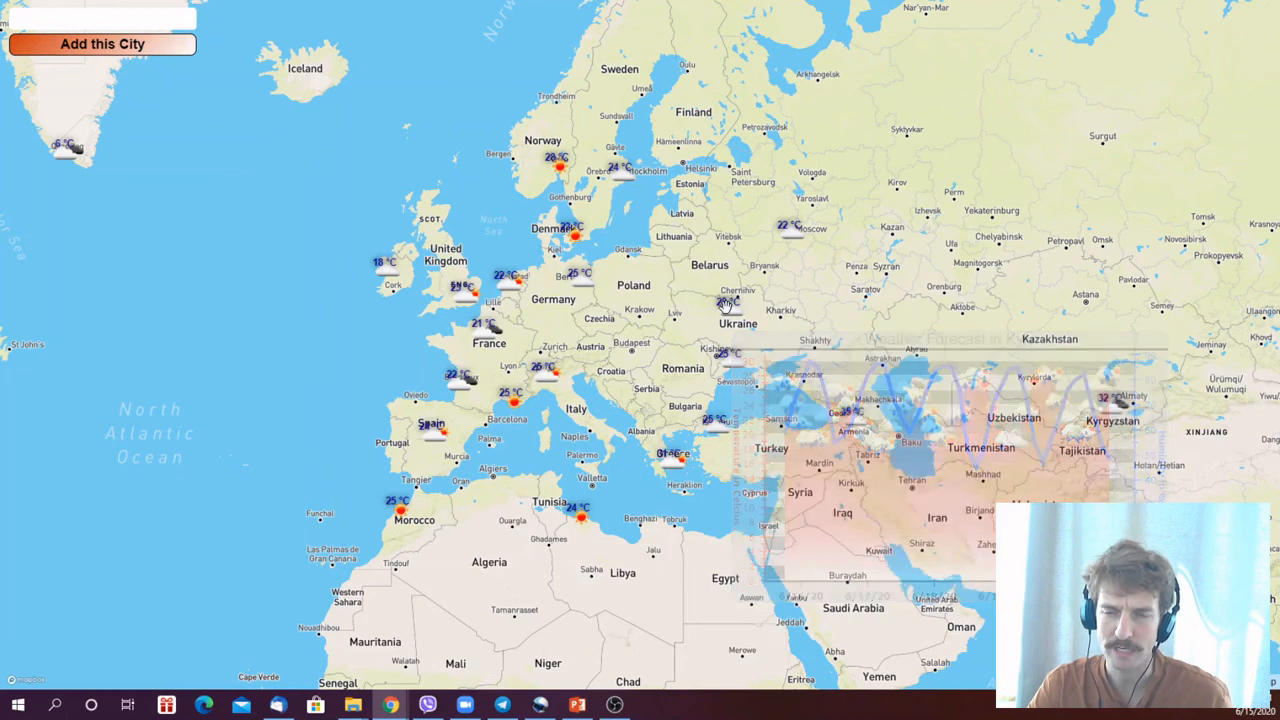
- Delete the Kishinev city marker and add Krakow as a new tracked city
right_click(733, 358)
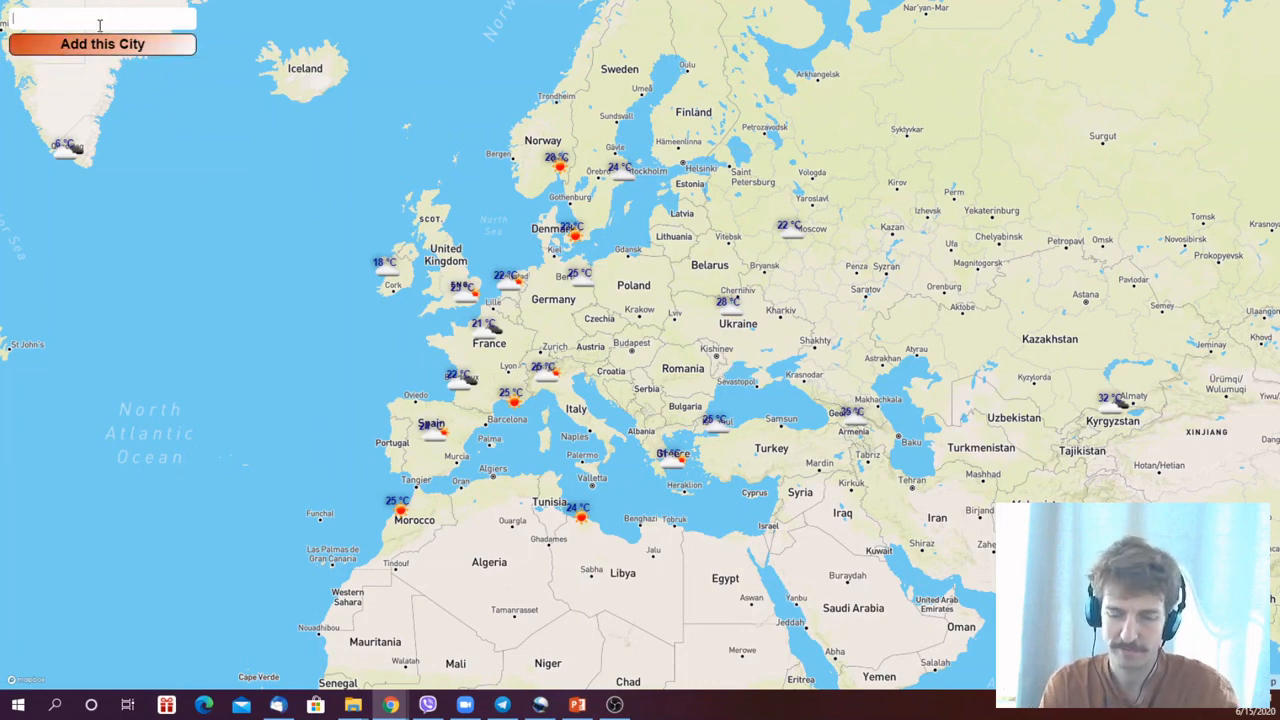
text(Krakow)
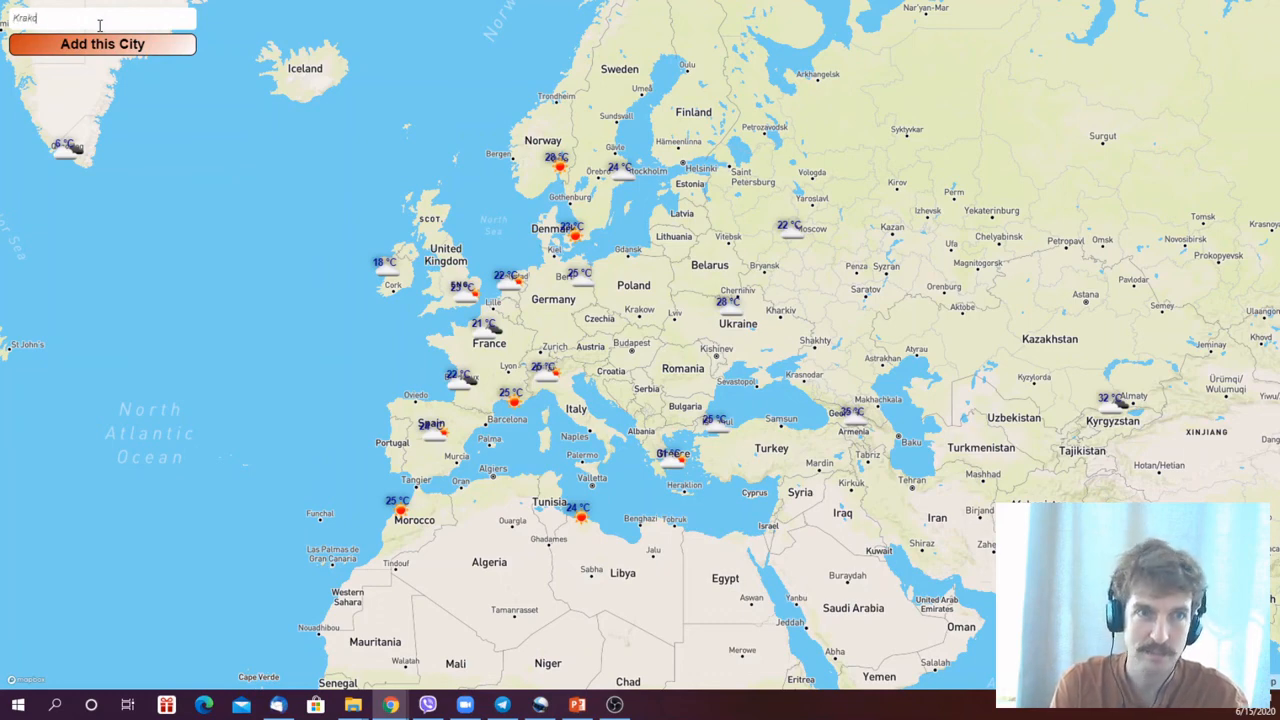
click(167, 52)
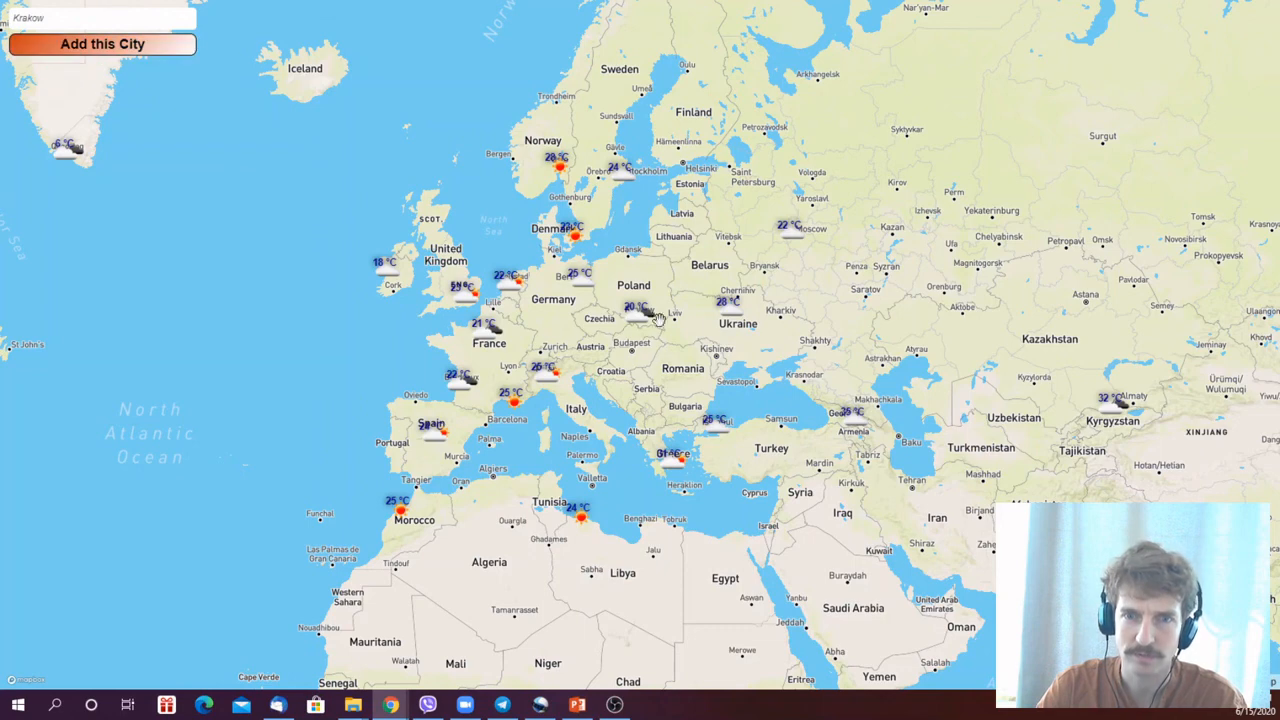
- Open and close the 5-day forecast charts for Krakow and Paris
click(636, 313)
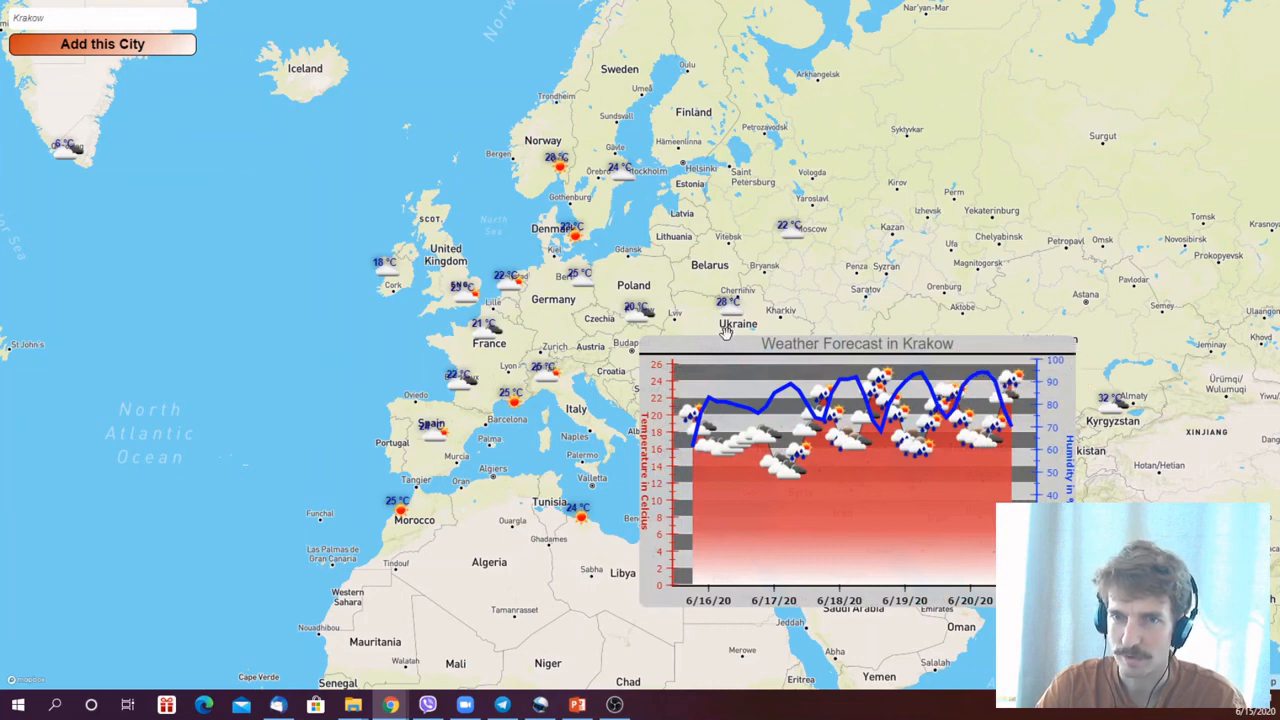
click(632, 313)
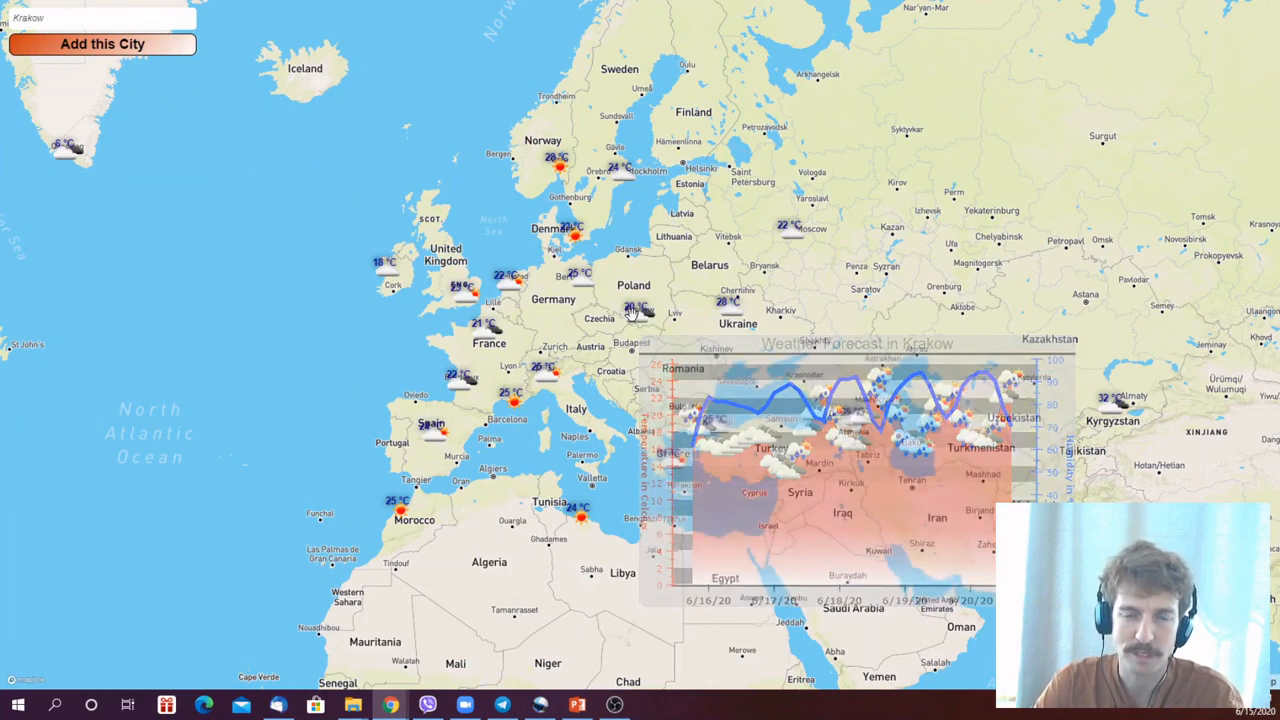
click(487, 337)
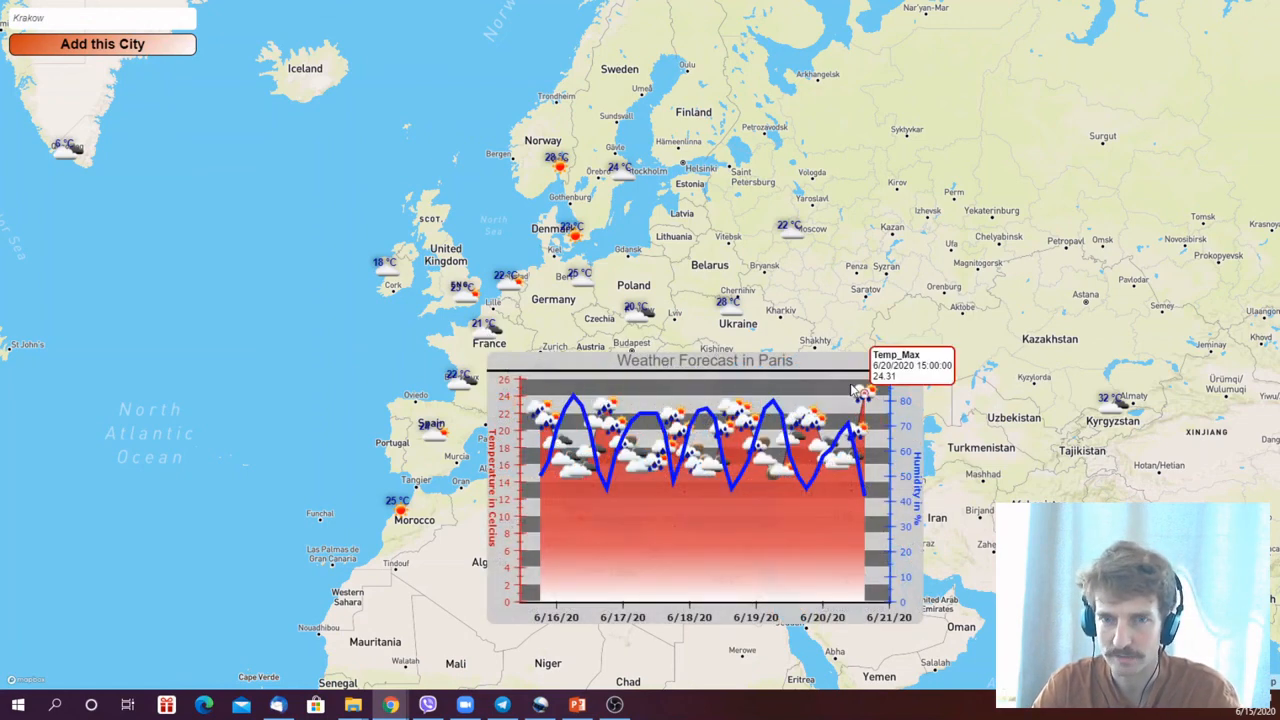
click(481, 336)
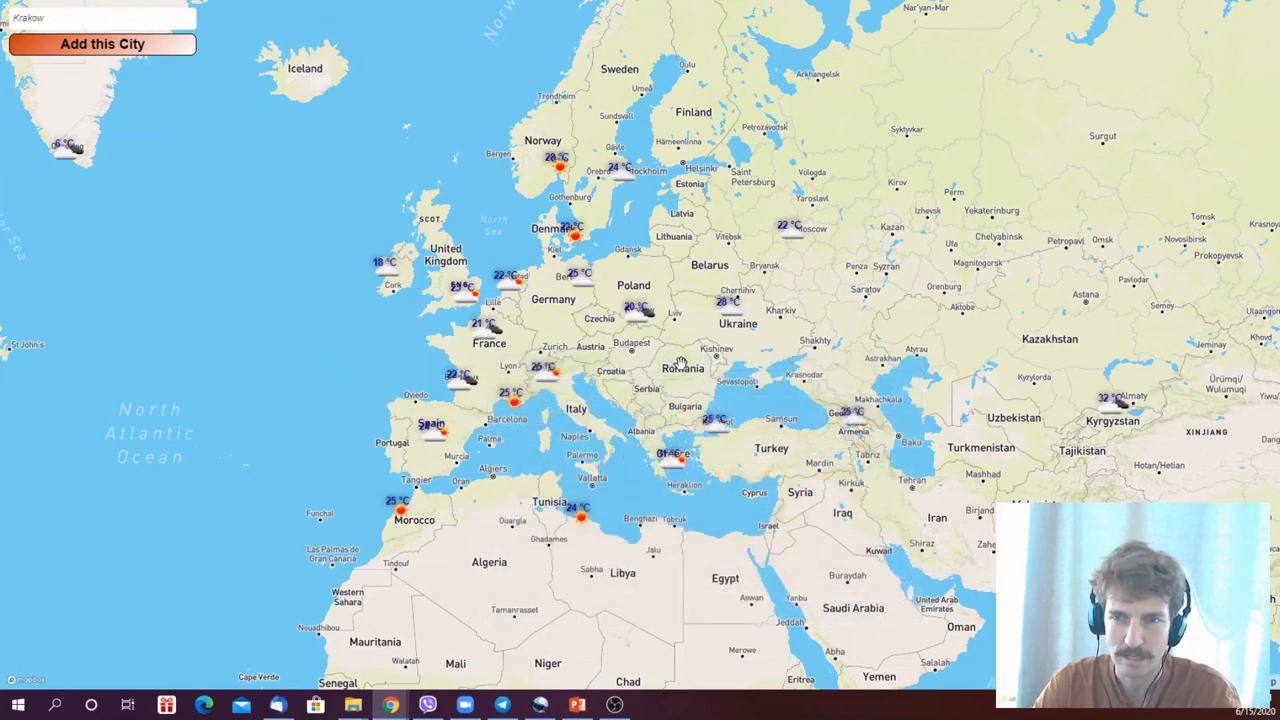